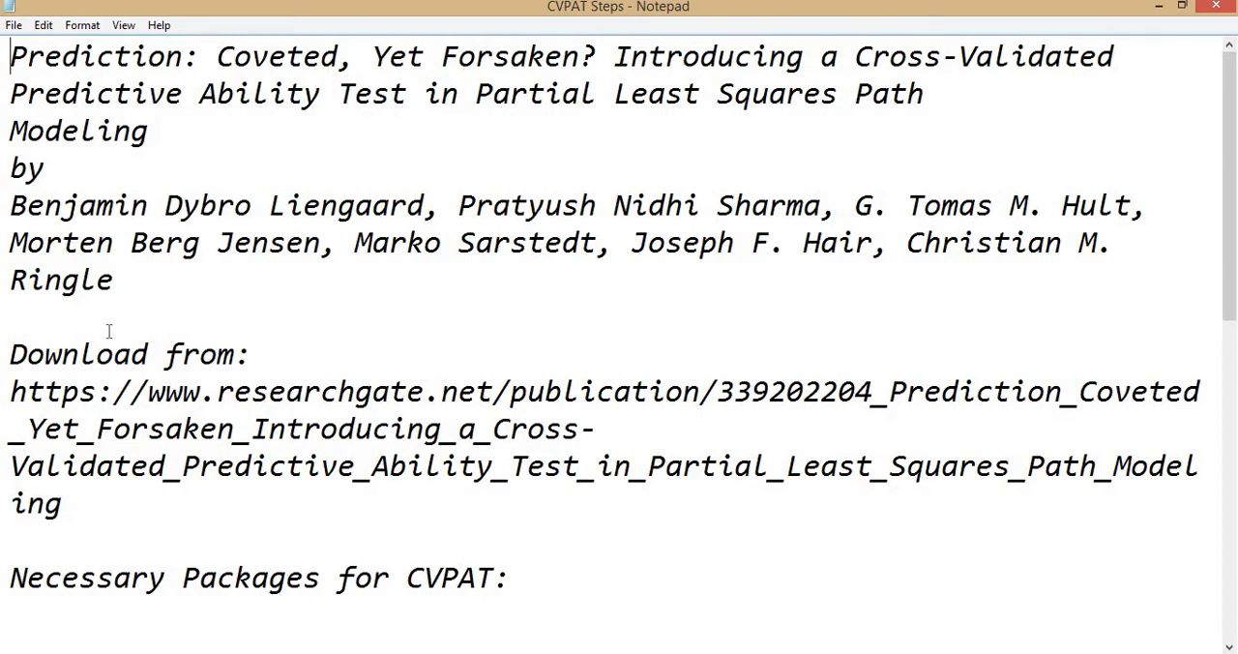
Read through the CVPAT Steps notes, covering the required packages and the five steps for running CVPAT.
scroll(109, 330, down, 1)
scroll(247, 308, down, 4)
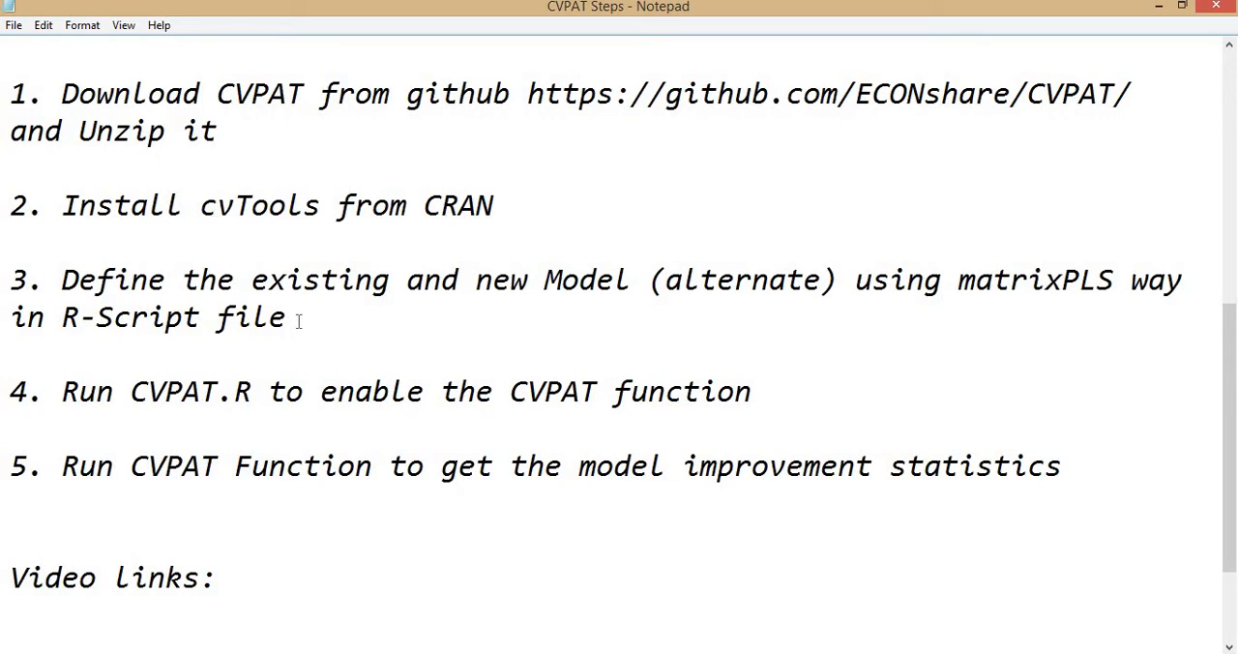
drag(304, 317, 67, 318)
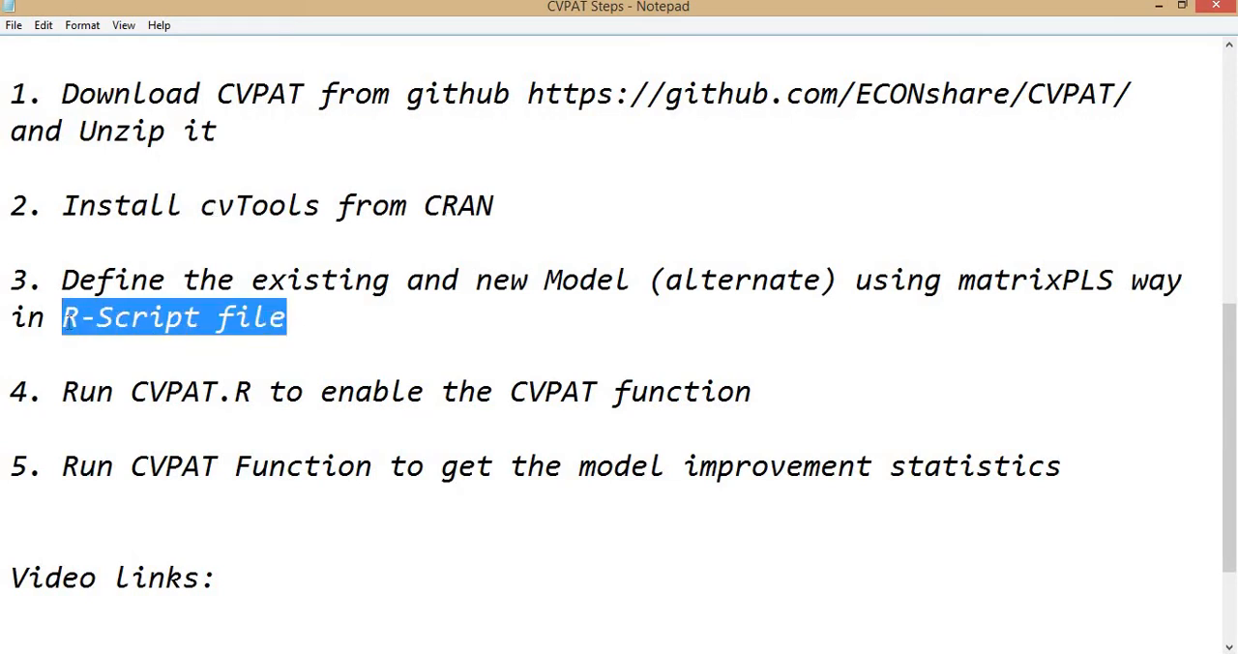
drag(114, 282, 62, 280)
drag(131, 391, 268, 390)
click(303, 391)
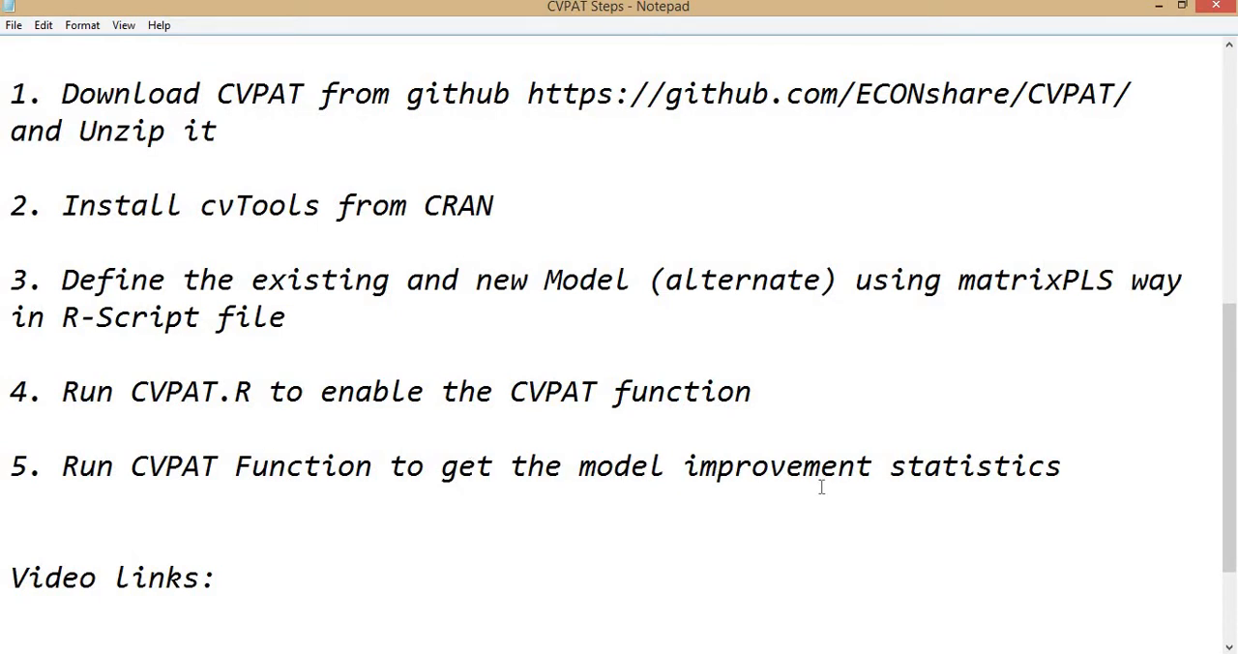
scroll(821, 489, up, 2)
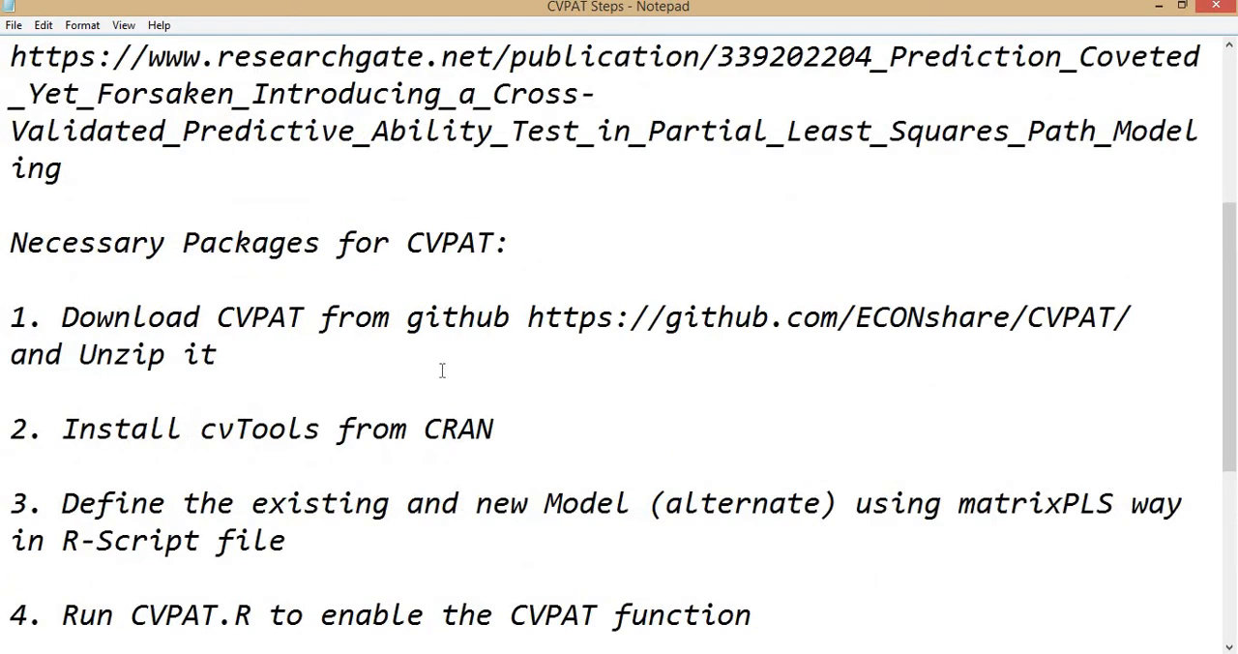
Check the cvTools package in RStudio and locate the CVPAT and CVPAT_example scripts in the CVPAT-master folder.
click(555, 652)
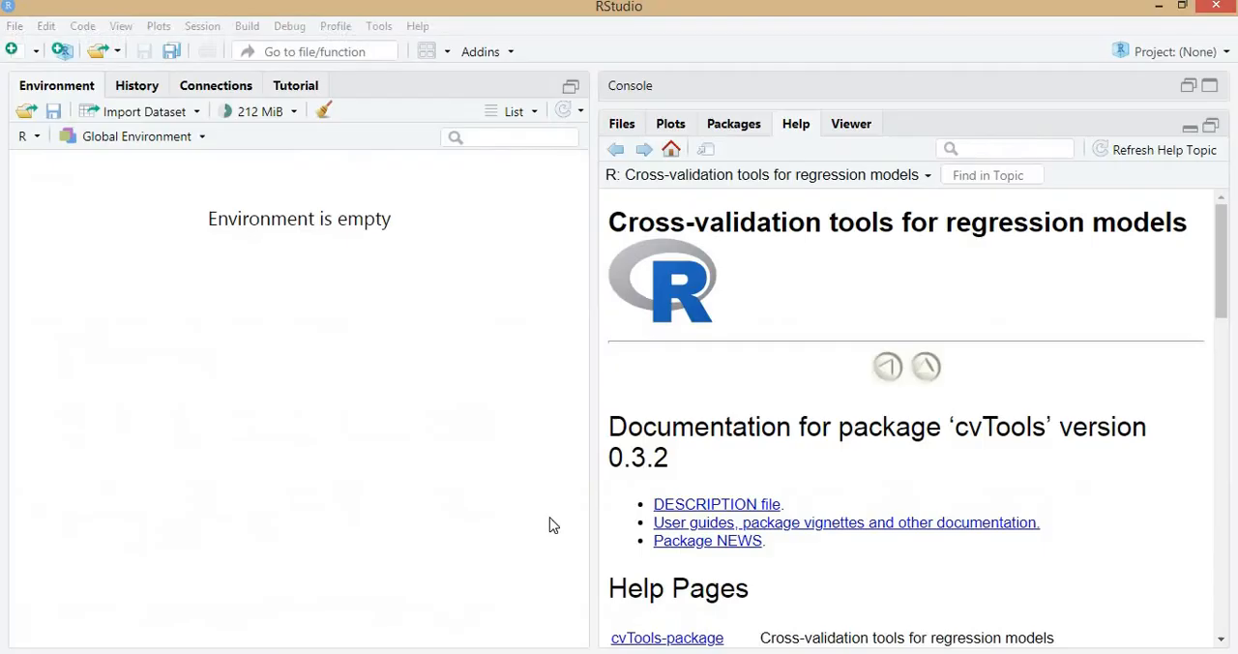
click(720, 127)
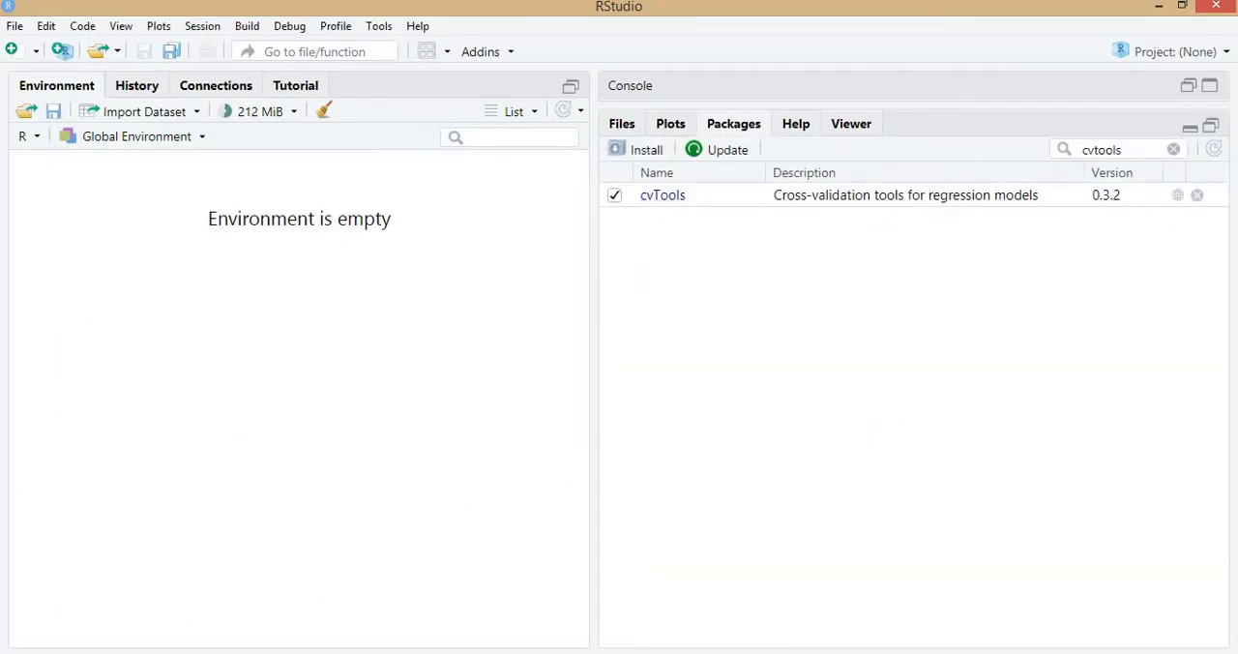
click(581, 652)
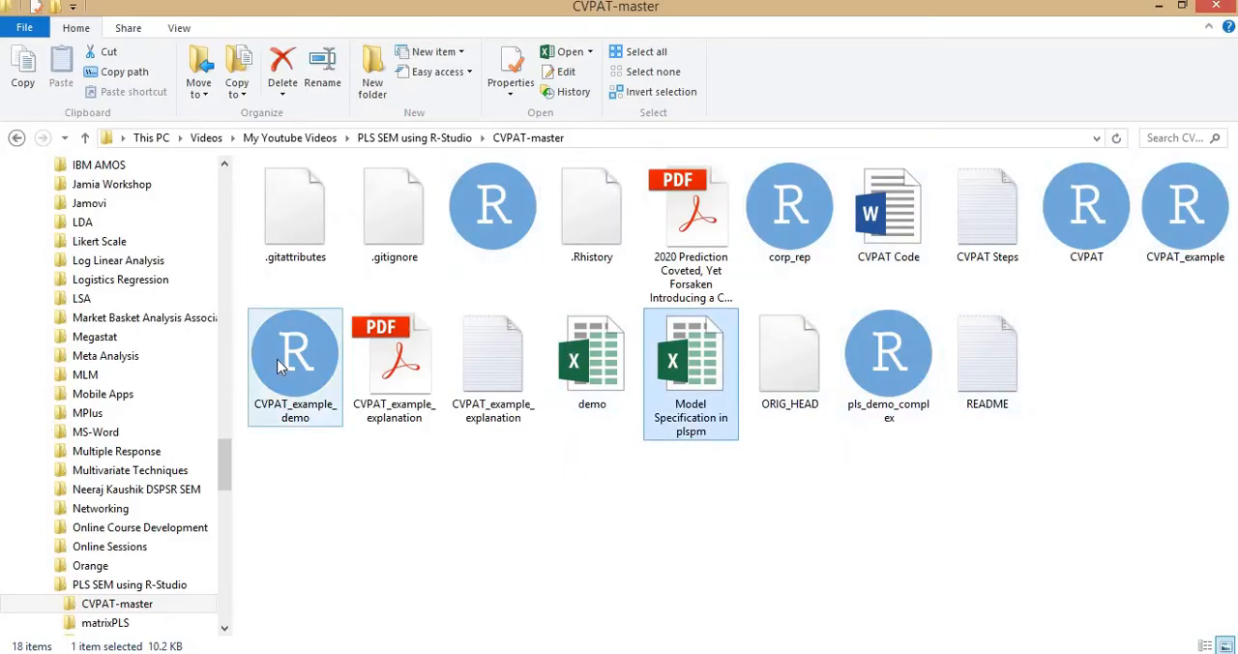
click(1101, 252)
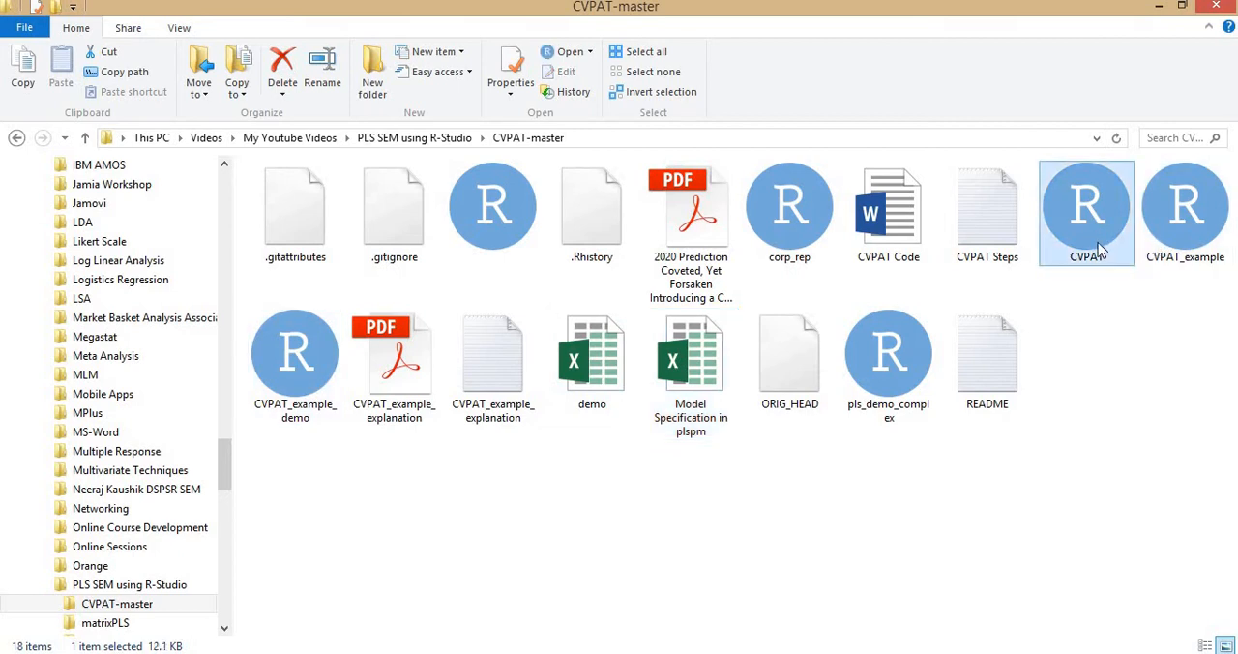
click(1133, 406)
click(1215, 224)
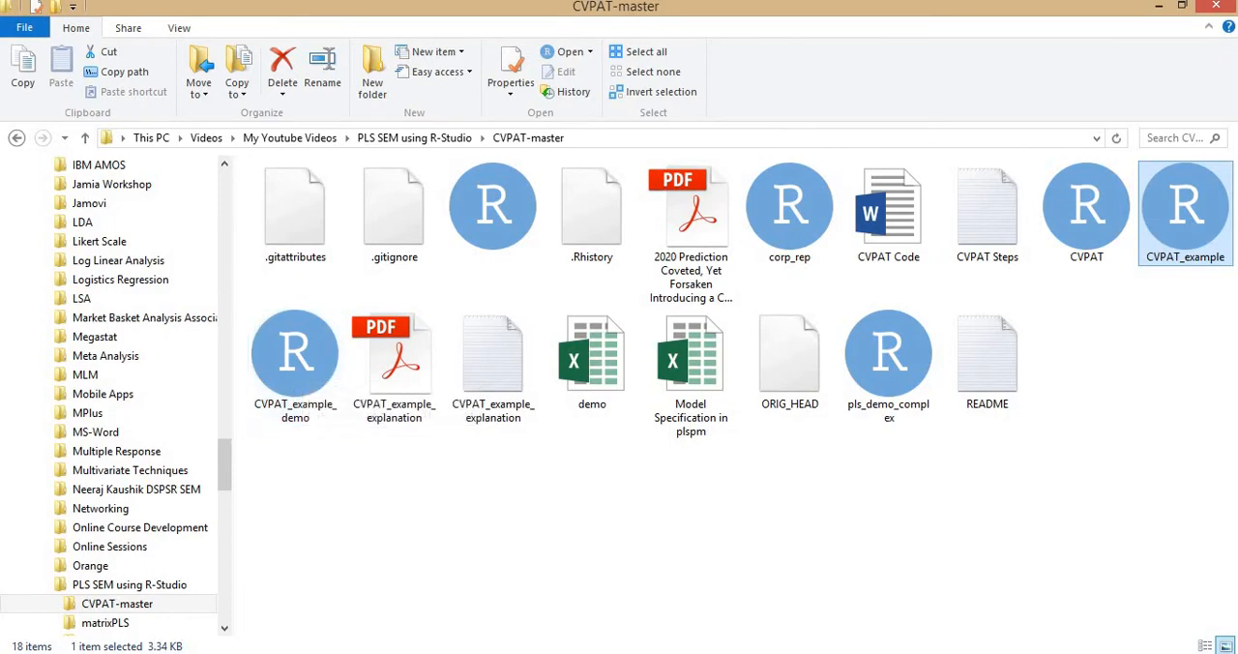
Compare the seminr path model in SmartPLS with the construct rows and columns on Sheet2 of the Model Specification in plspm workbook.
key(alt+Tab)
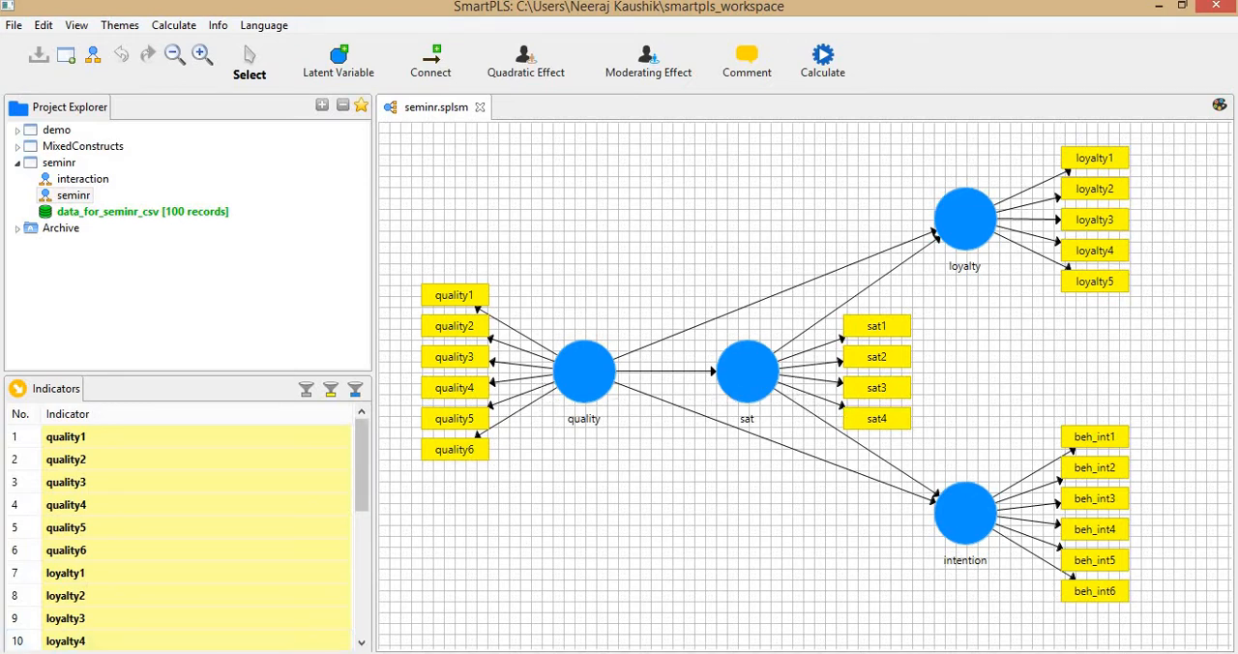
mouse_move(353, 653)
mouse_move(127, 653)
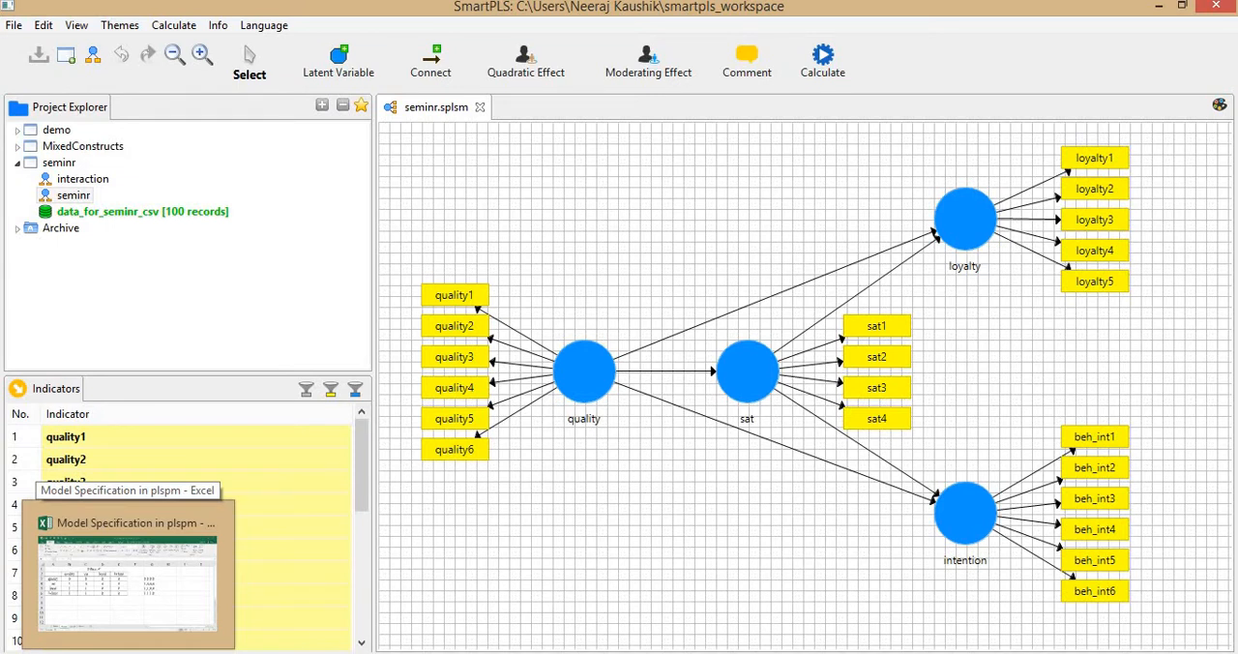
click(135, 571)
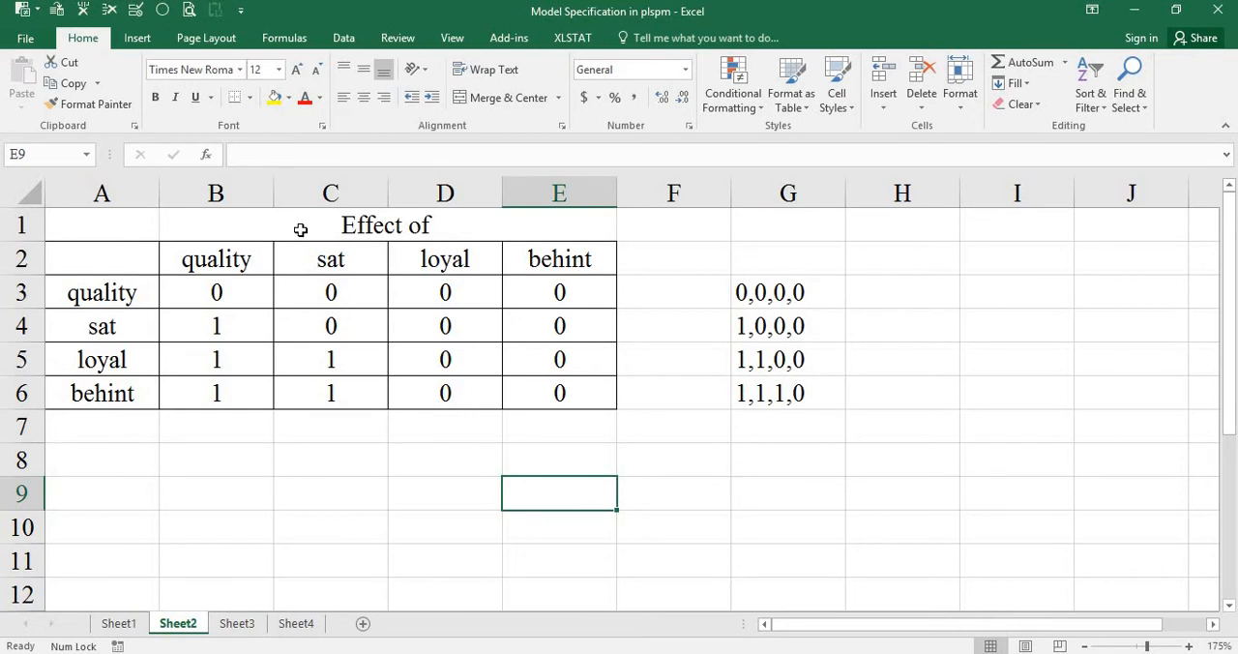
drag(302, 236, 541, 249)
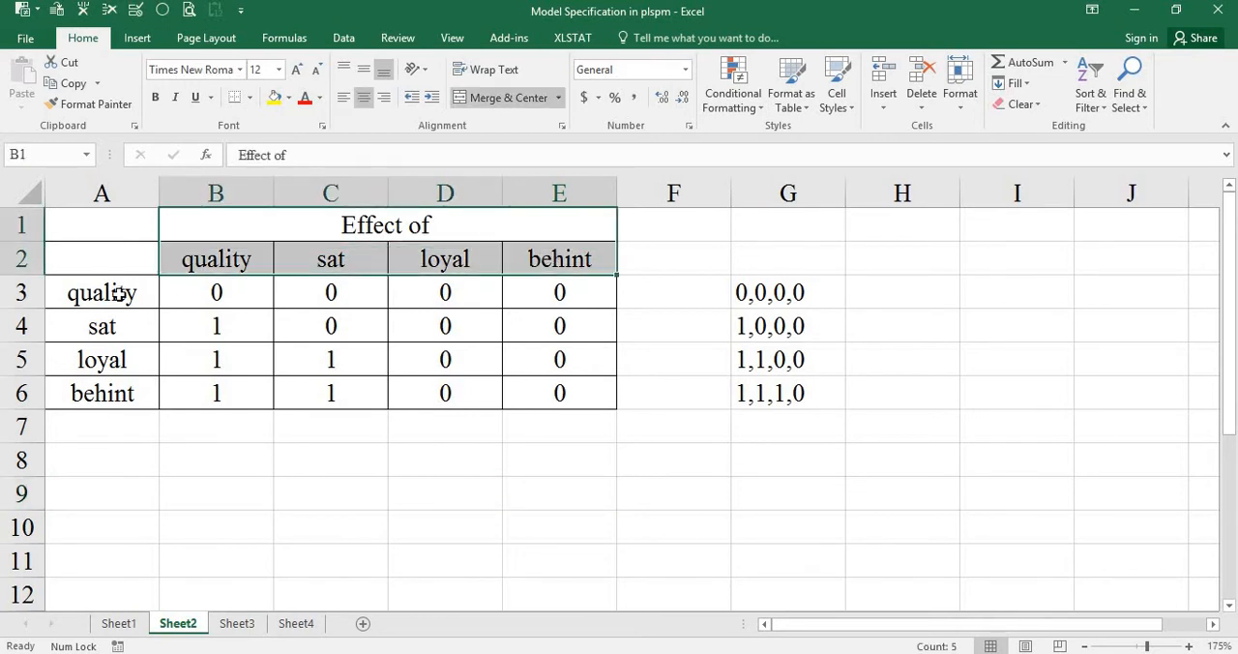
drag(119, 292, 134, 417)
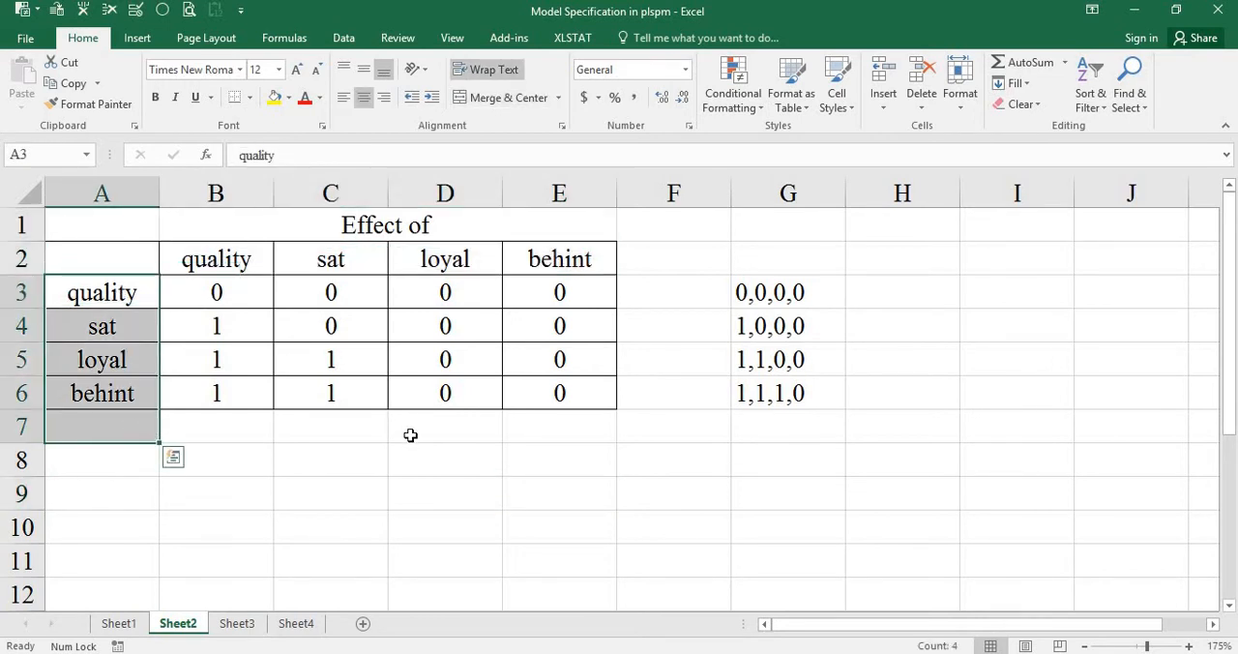
key(alt+Tab)
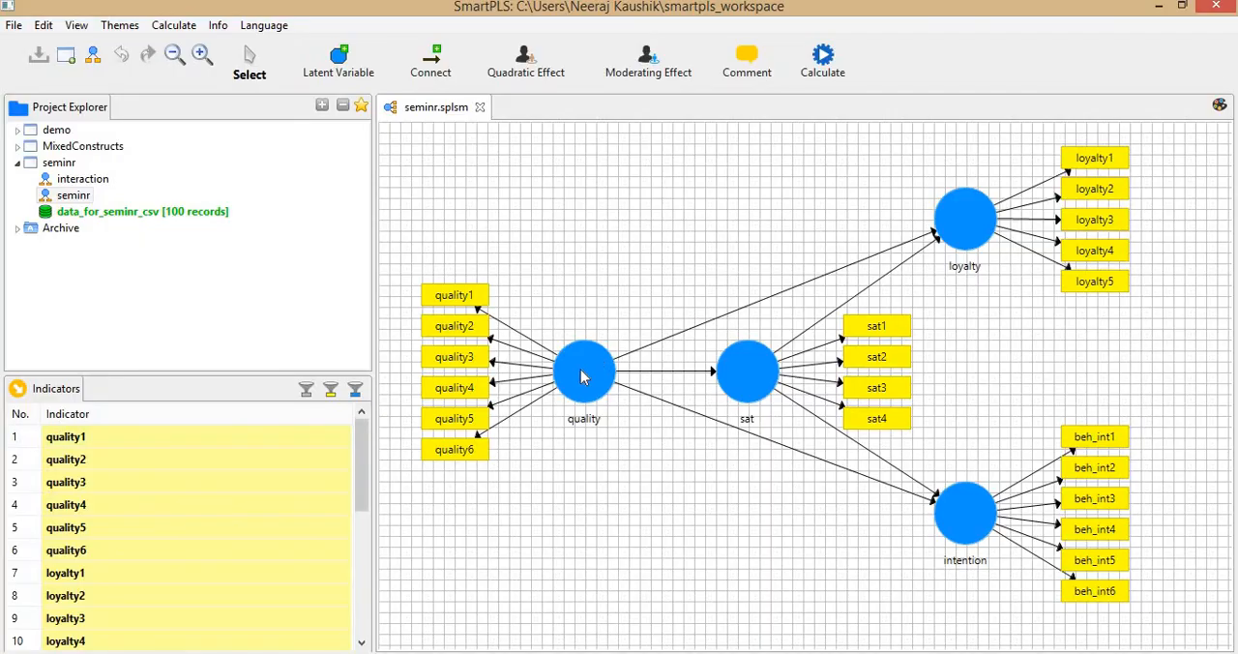
key(alt+Tab)
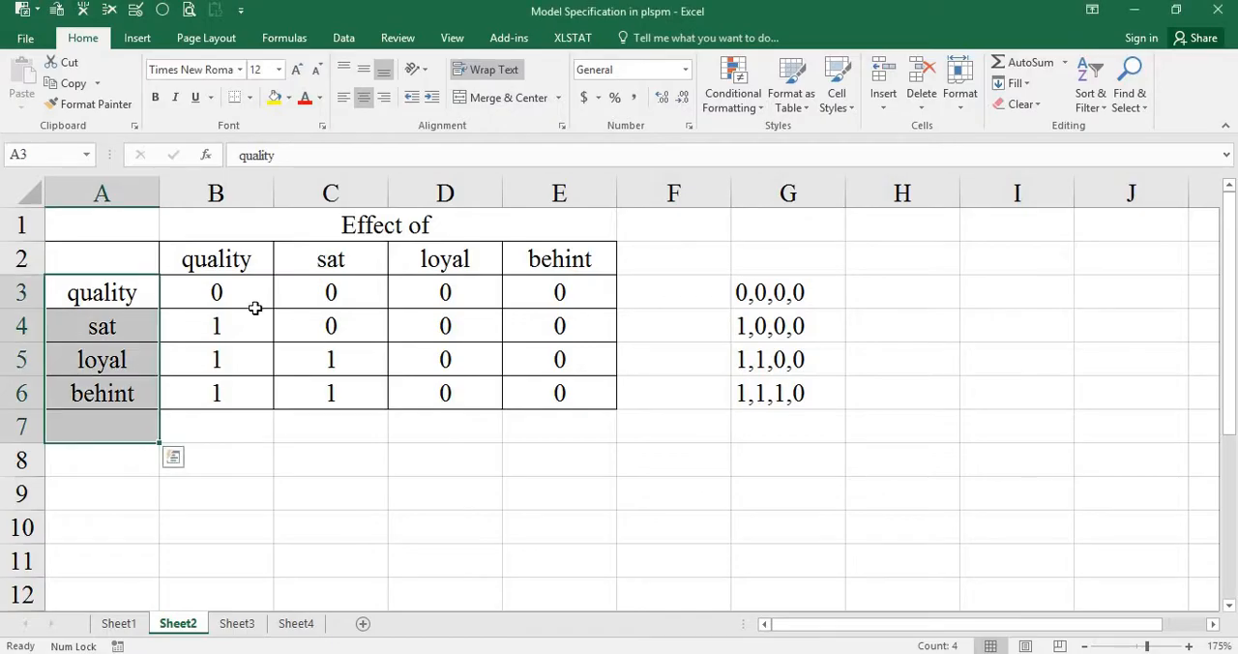
Examine the effect matrix's 0 and 1 entries for each construct and the comma-separated row codes in G3:G6.
click(206, 294)
drag(222, 324, 223, 394)
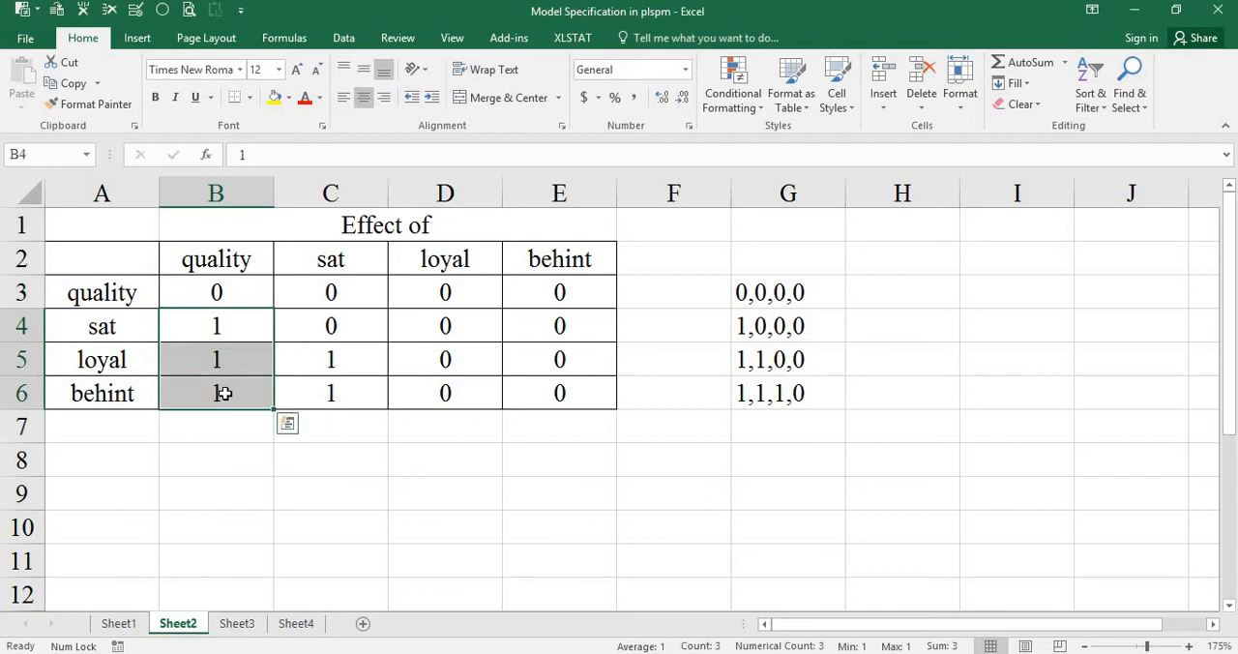
click(324, 362)
click(331, 393)
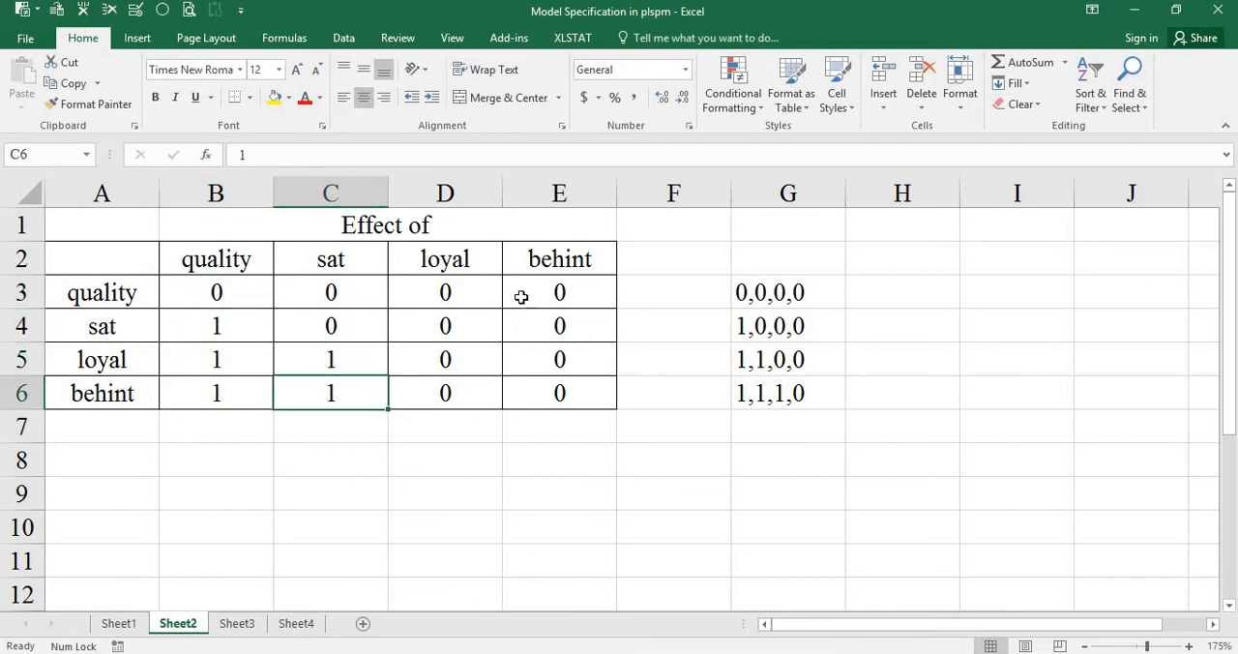
drag(479, 284, 556, 394)
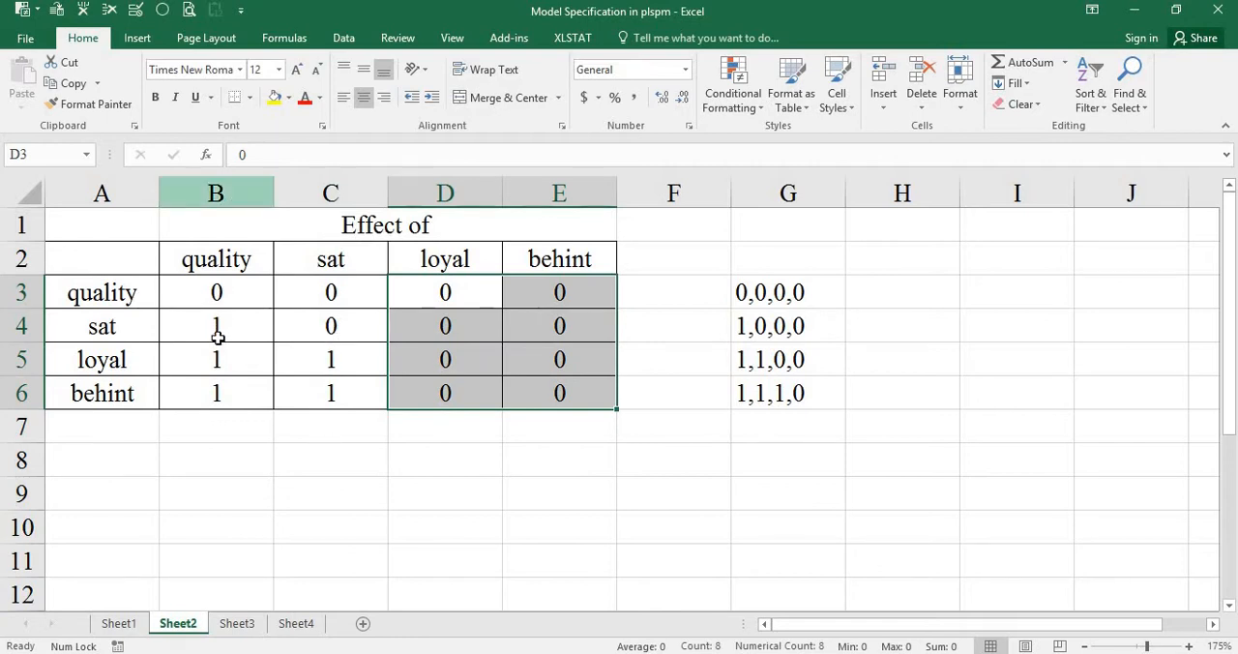
click(799, 289)
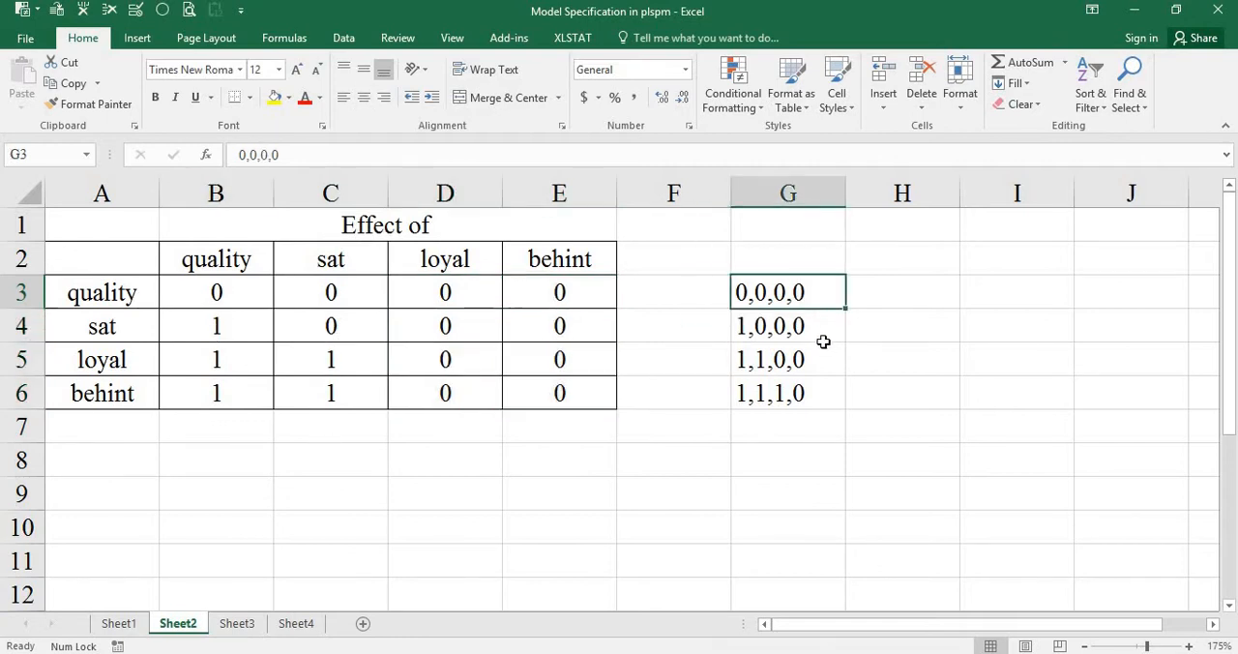
click(802, 318)
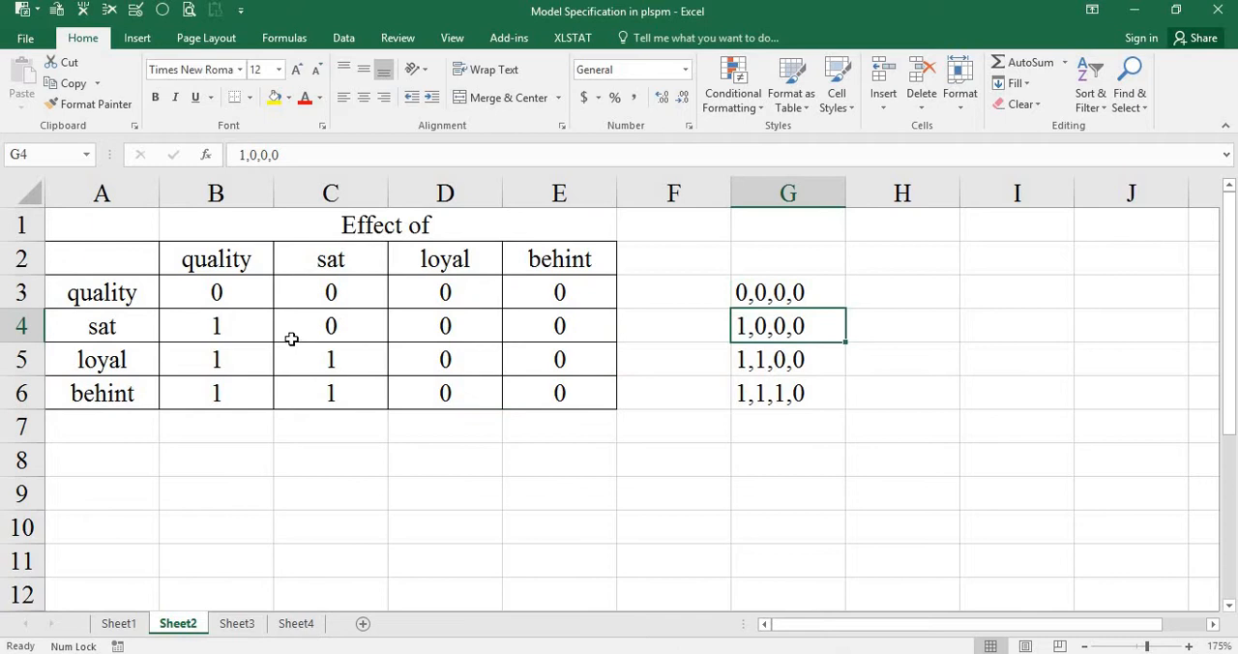
click(799, 361)
click(799, 391)
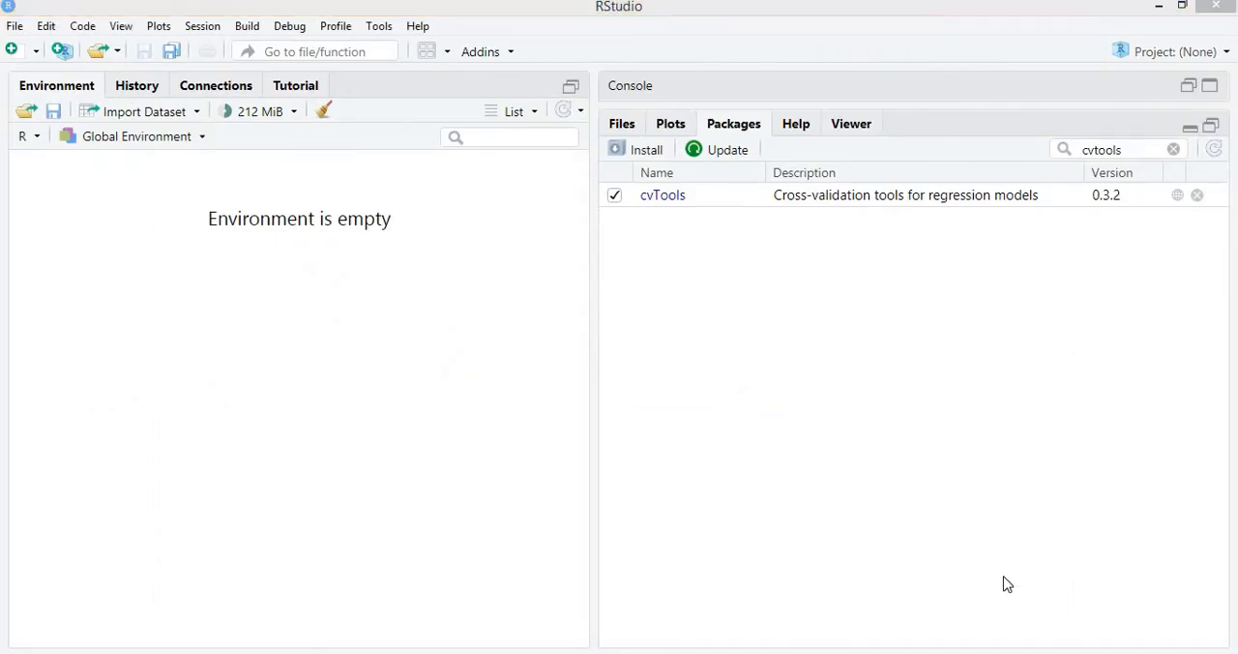
Open CVPAT_example_demo.R in RStudio, enlarge the script editor, go to the script's beginning and show the console.
key(ctrl+o)
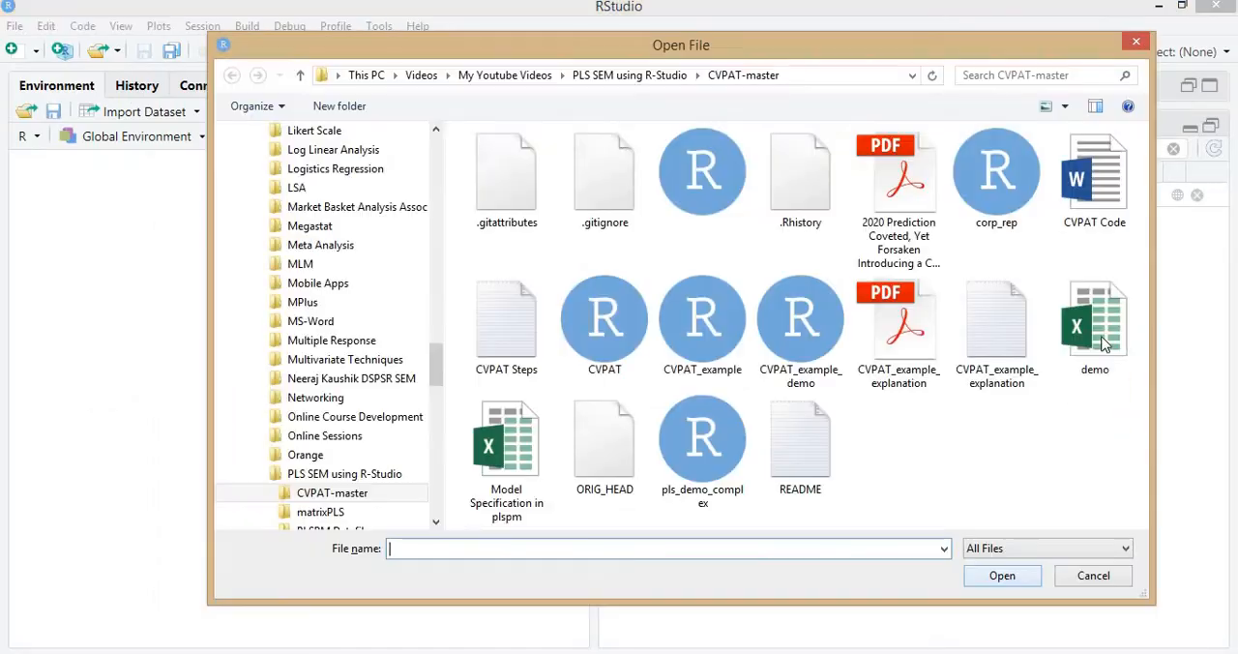
double_click(810, 325)
click(549, 422)
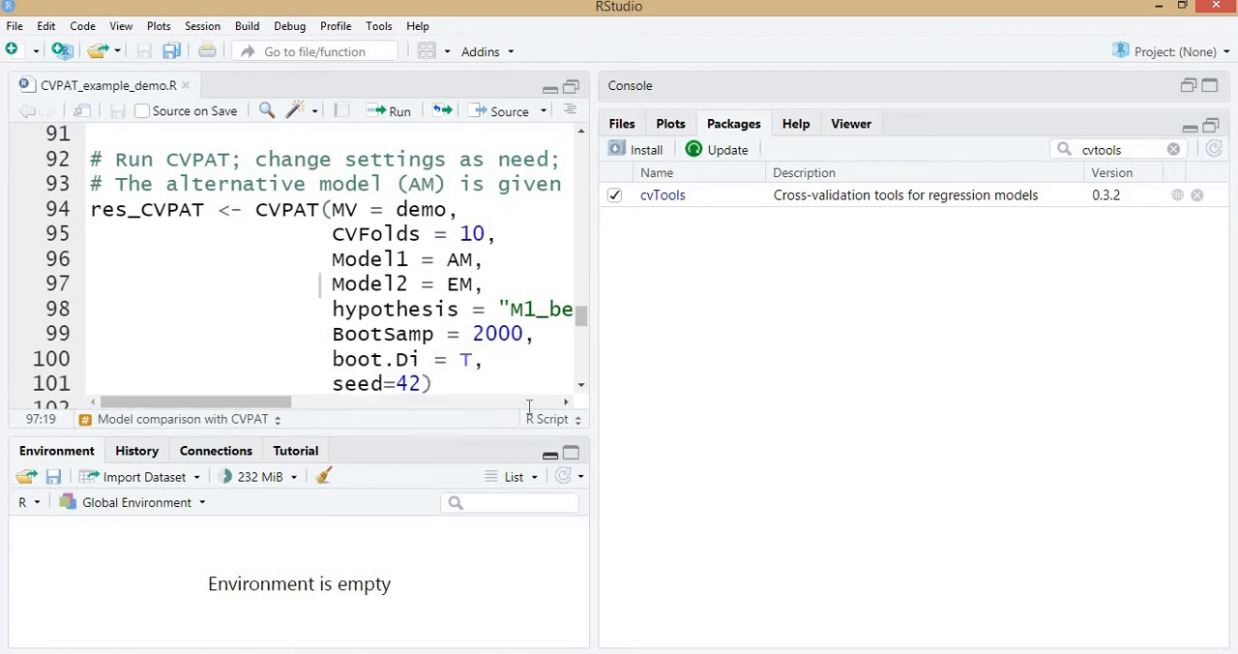
click(361, 307)
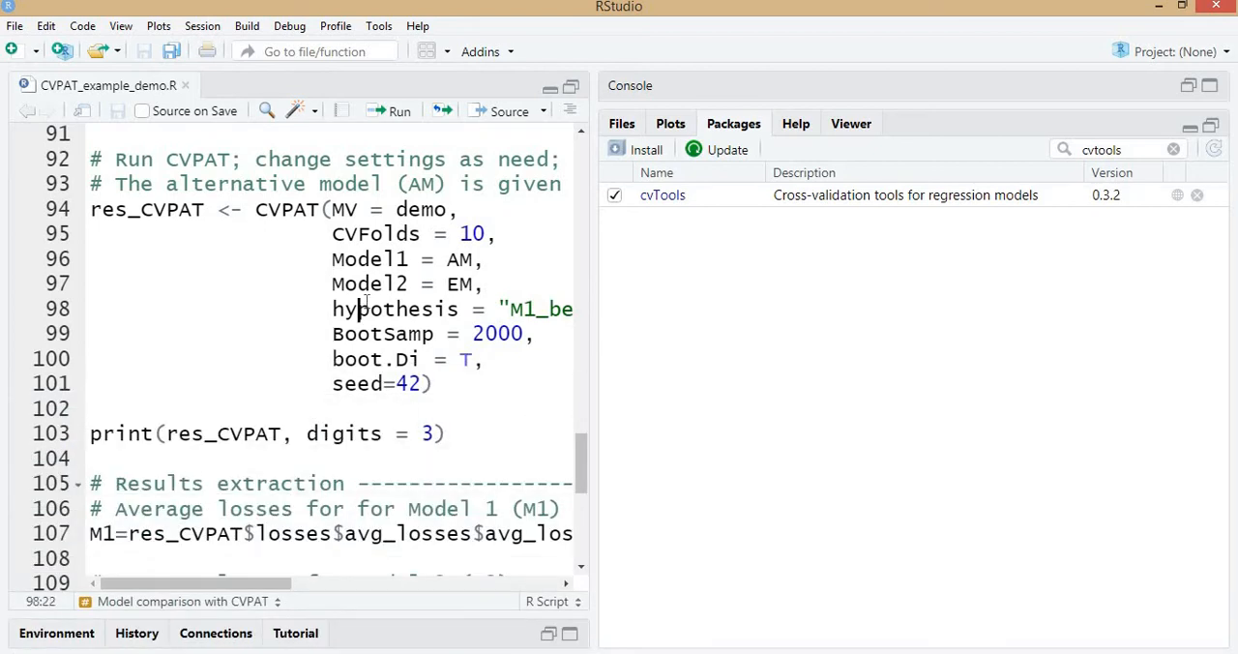
key(ctrl+Home)
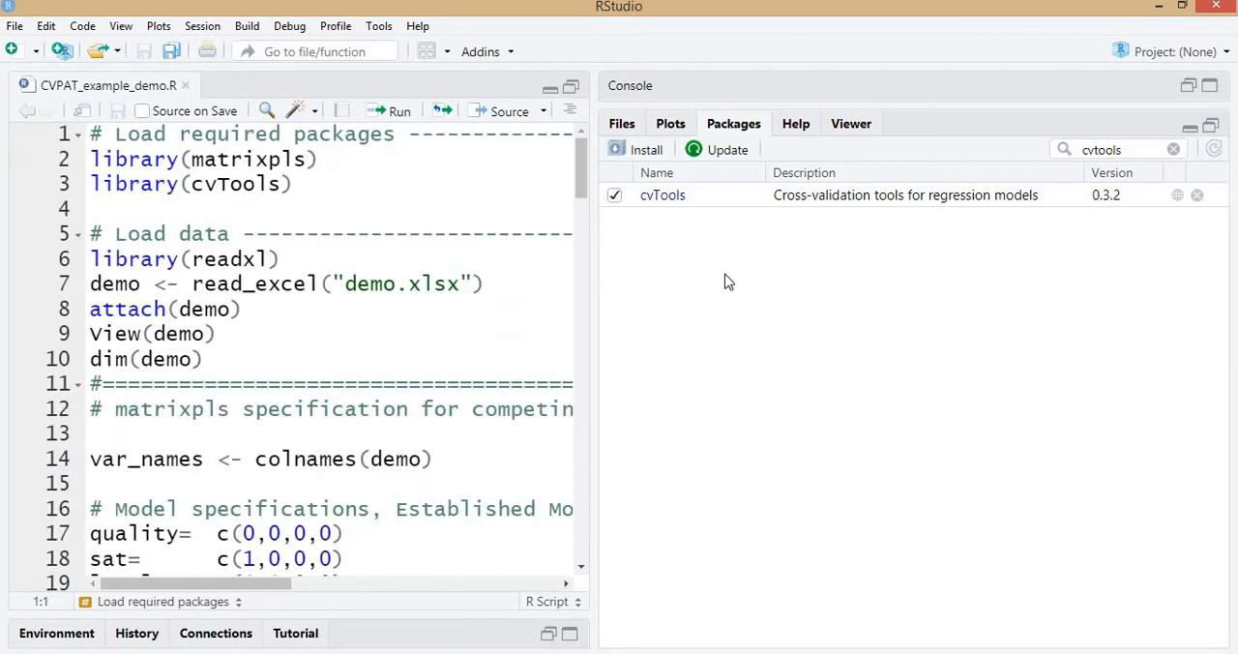
click(1190, 127)
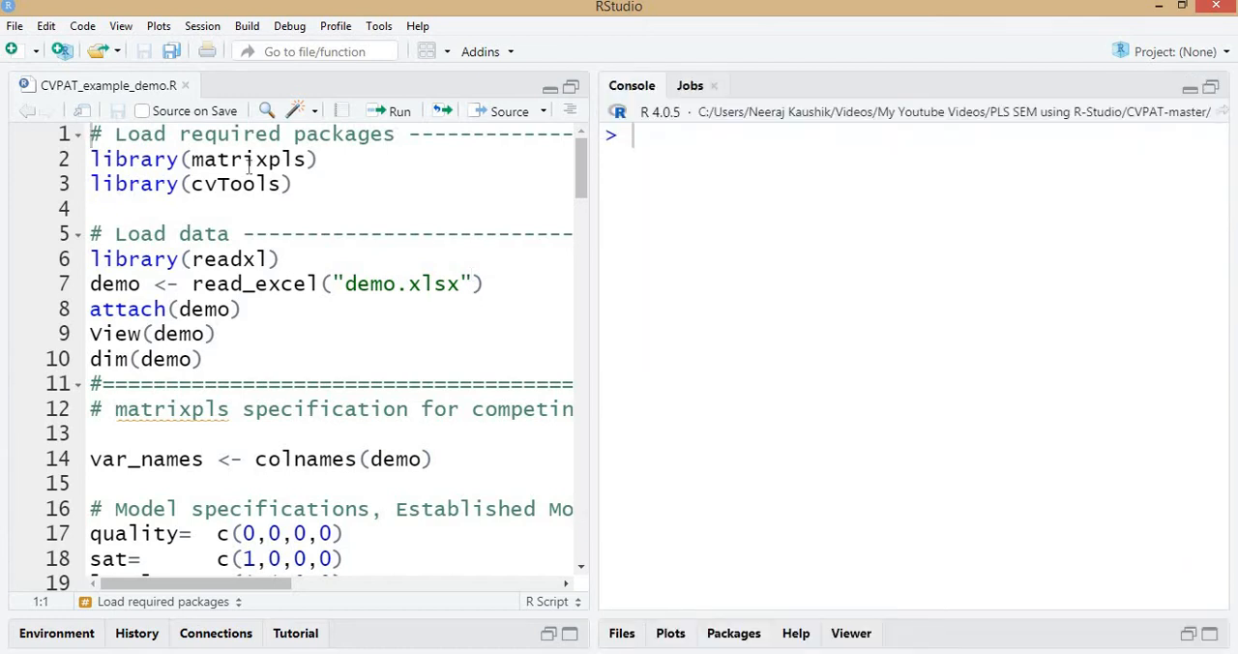
Run the script lines that load the matrixpls and cvTools packages.
click(247, 166)
key(ctrl+Return)
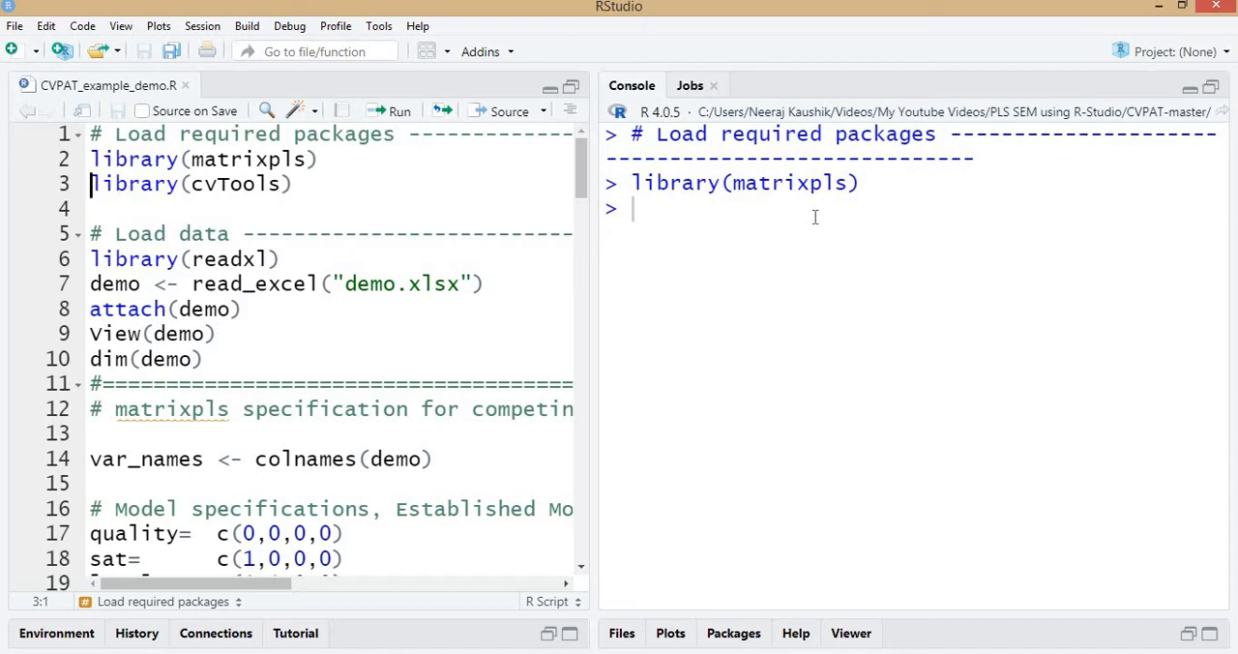
key(ctrl+Return)
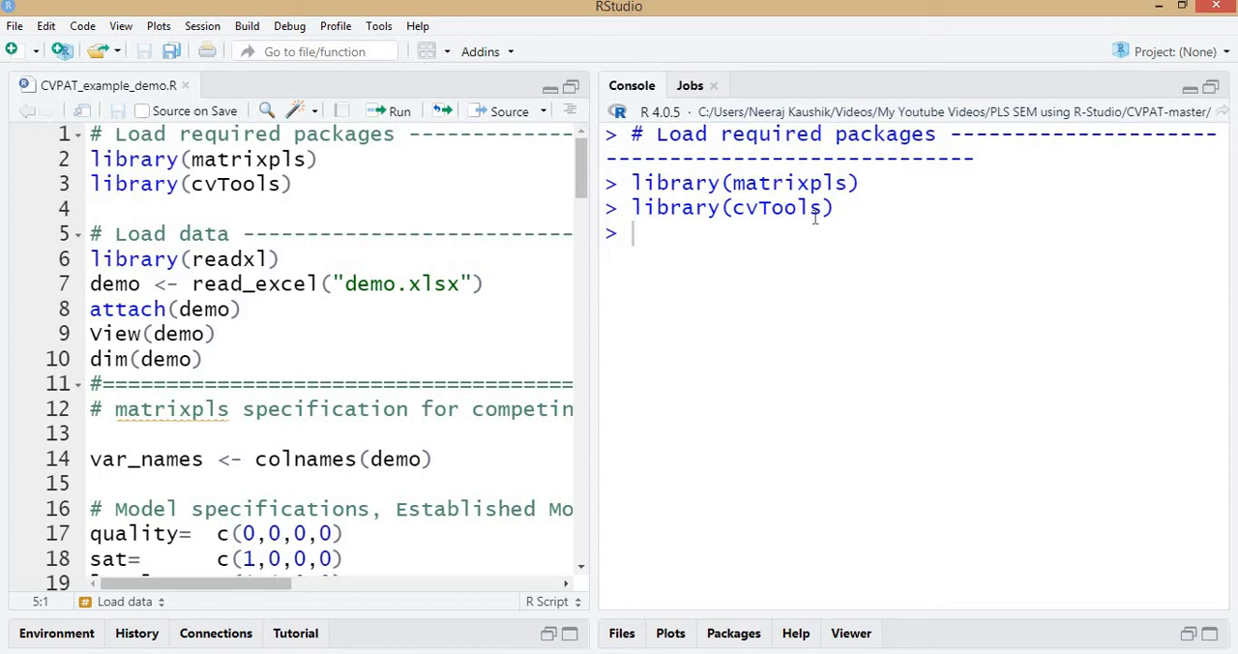
Run the script's data-loading lines to load readxl, read demo.xlsx into demo, attach it and view it.
key(ctrl+Return)
key(ctrl+Return)
key(ctrl+Return)
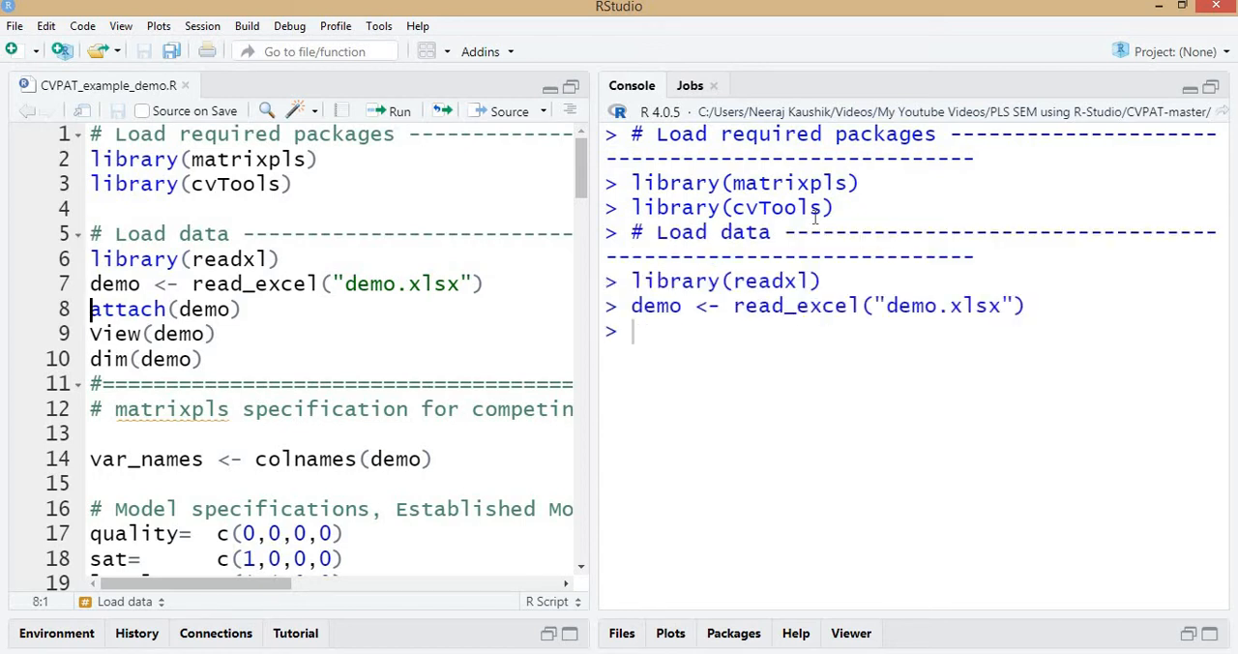
key(ctrl+Return)
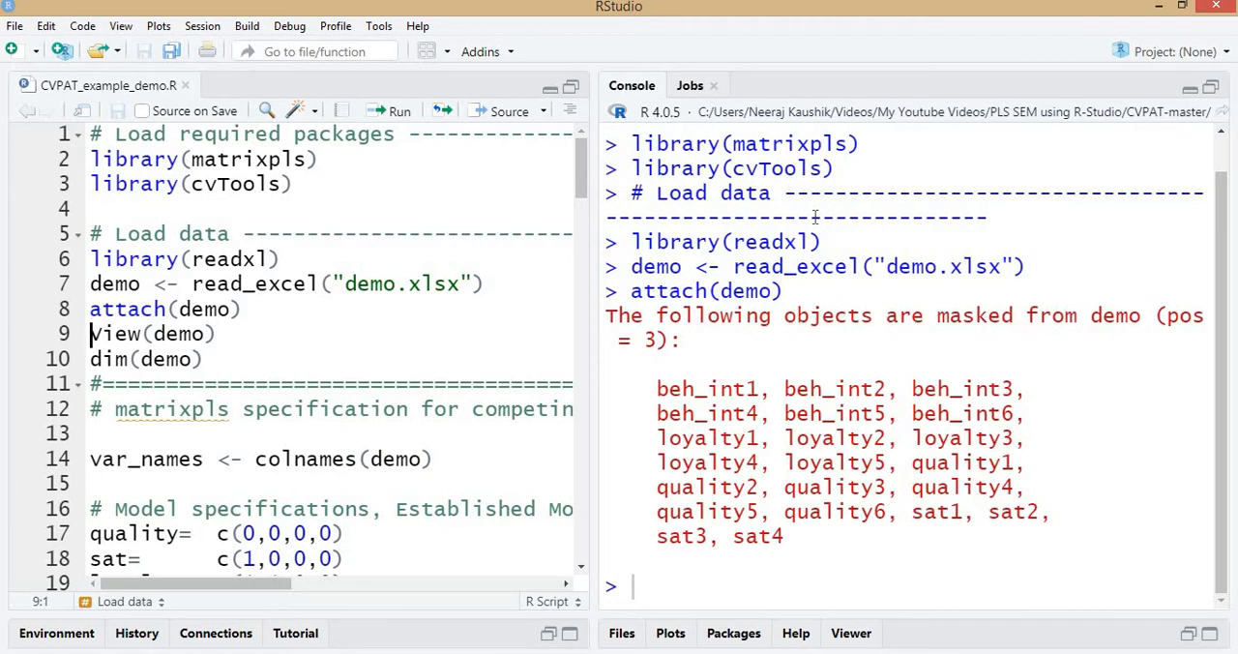
key(ctrl+Return)
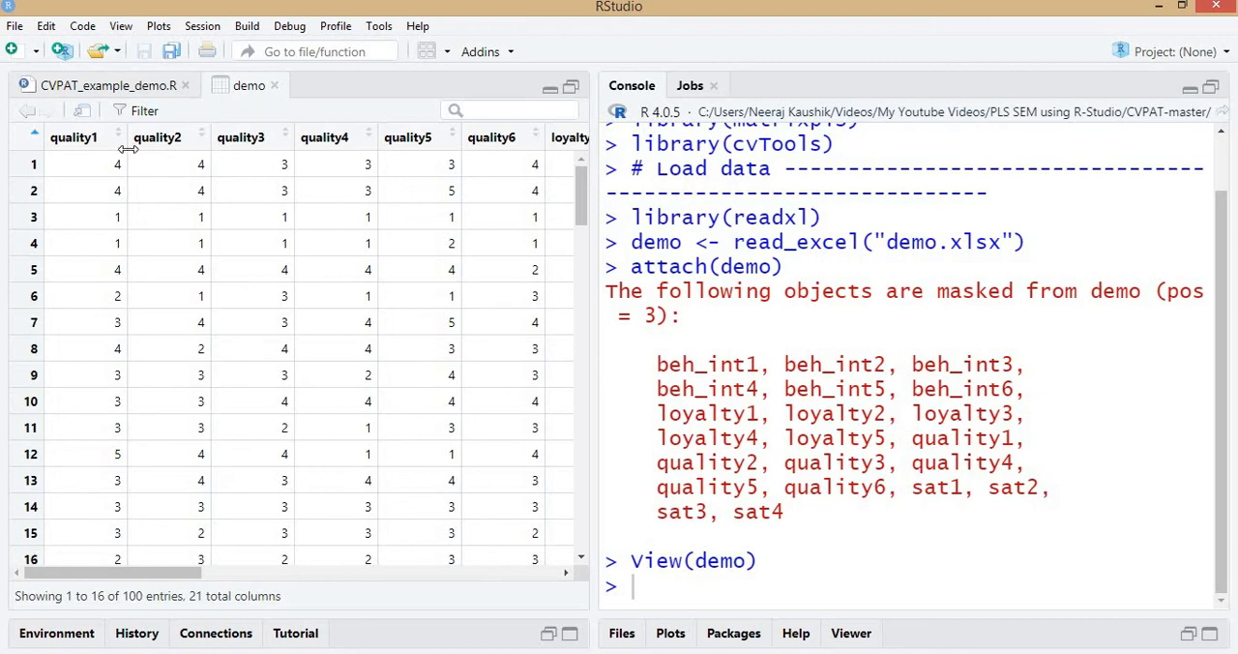
Return to the CVPAT_example_demo.R script and review the established model's construct vectors for quality, sat, loyal and behint.
click(141, 88)
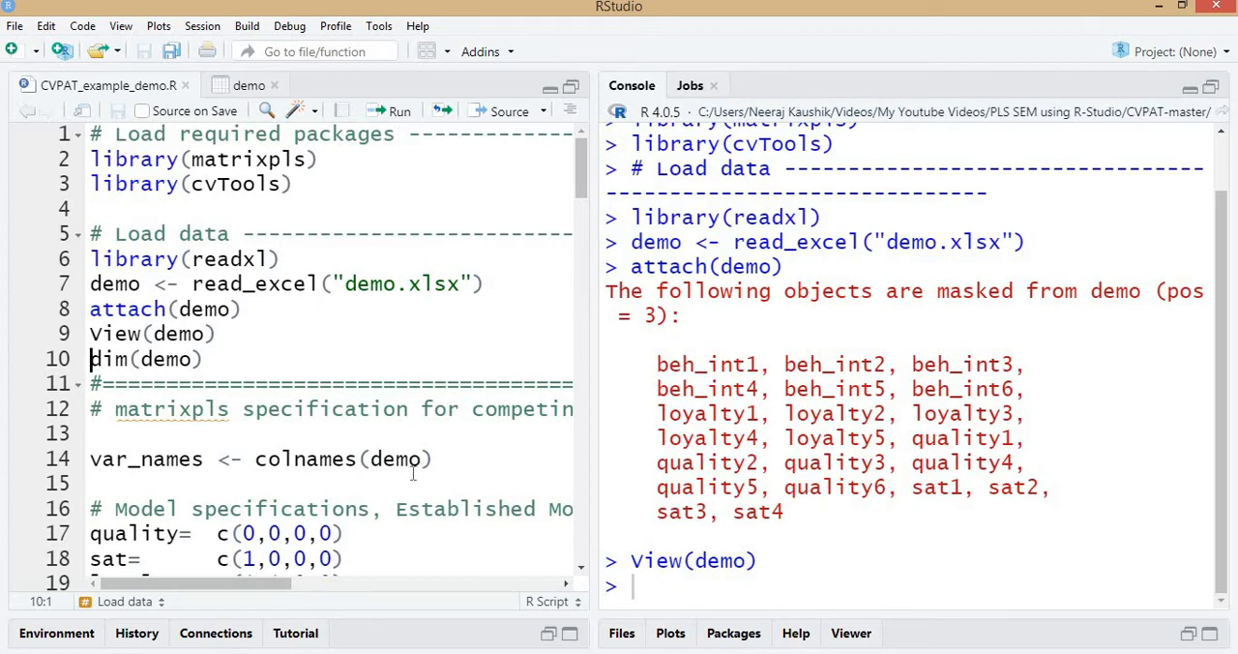
scroll(305, 394, down, 2)
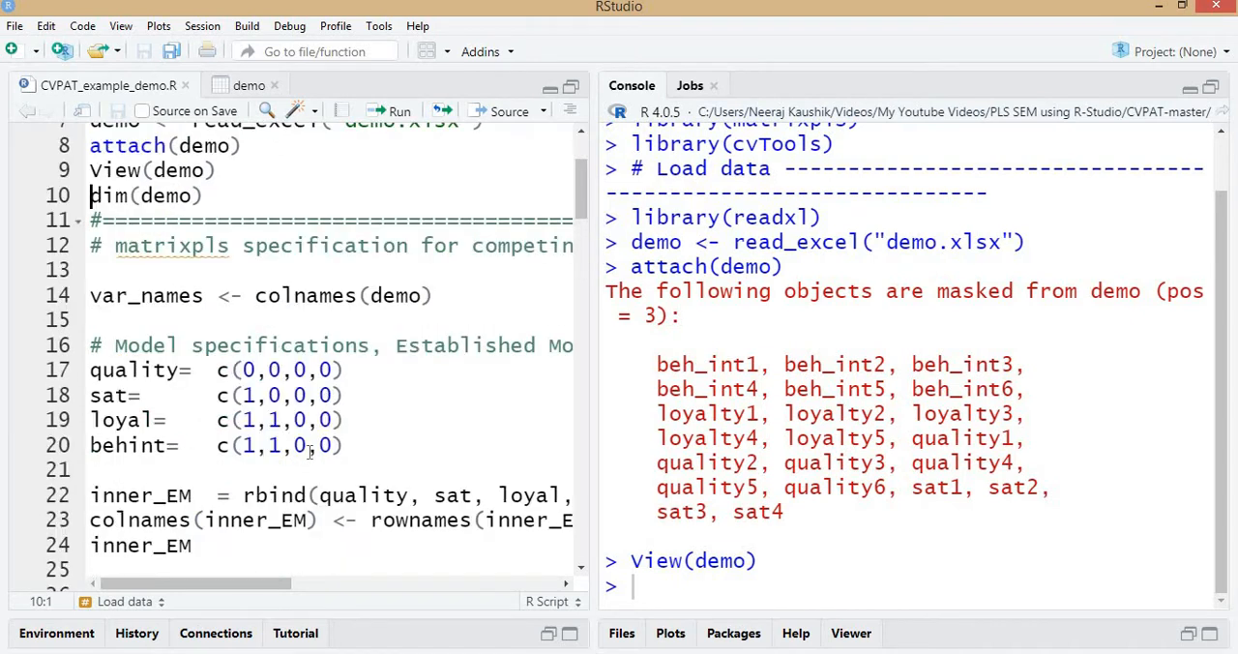
scroll(307, 455, up, 2)
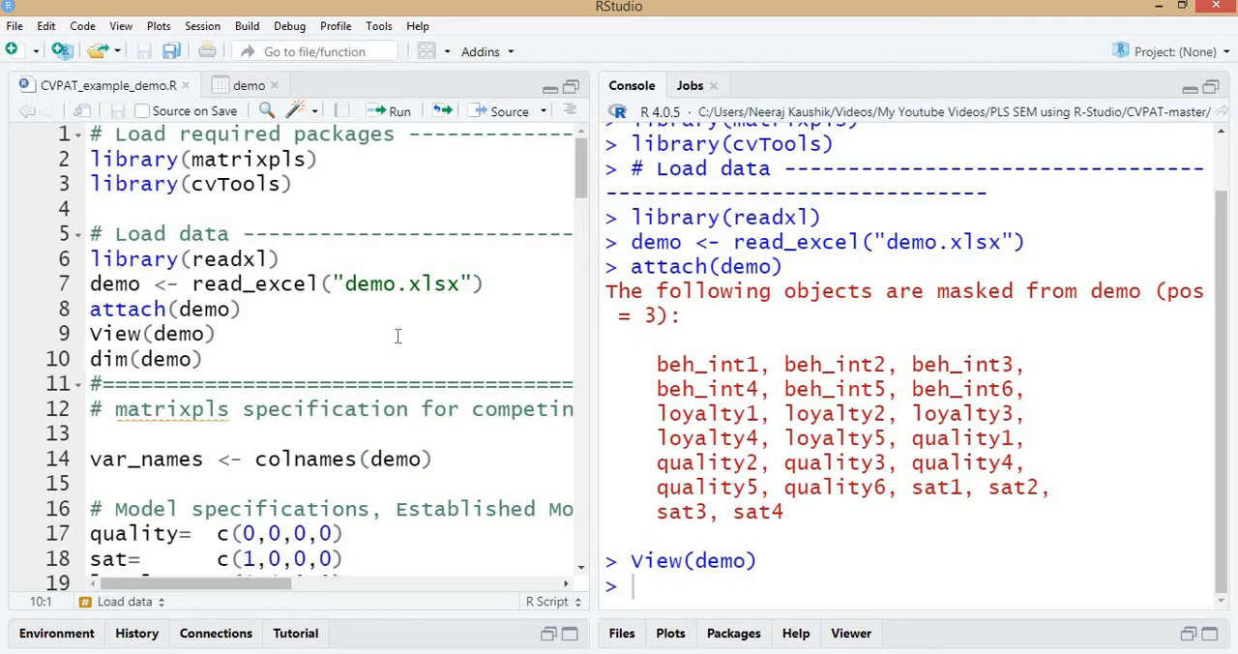
View the demo data table from its first to its last column, then return to the CVPAT_example_demo.R script.
click(247, 88)
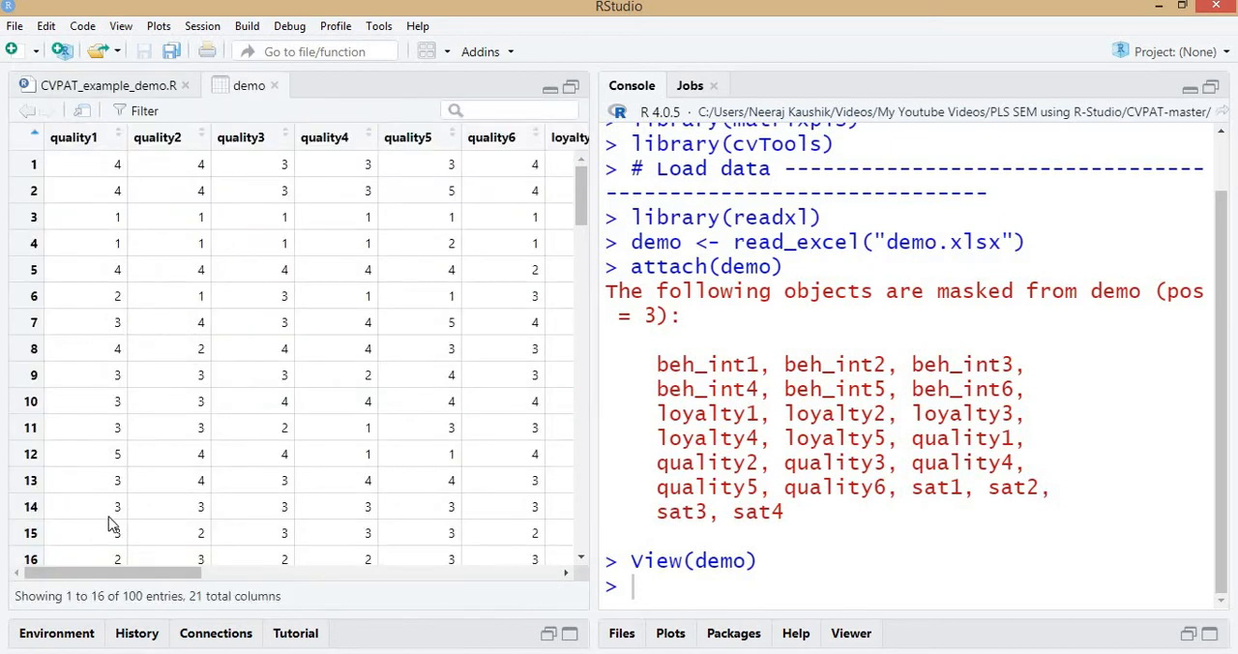
drag(109, 577, 544, 589)
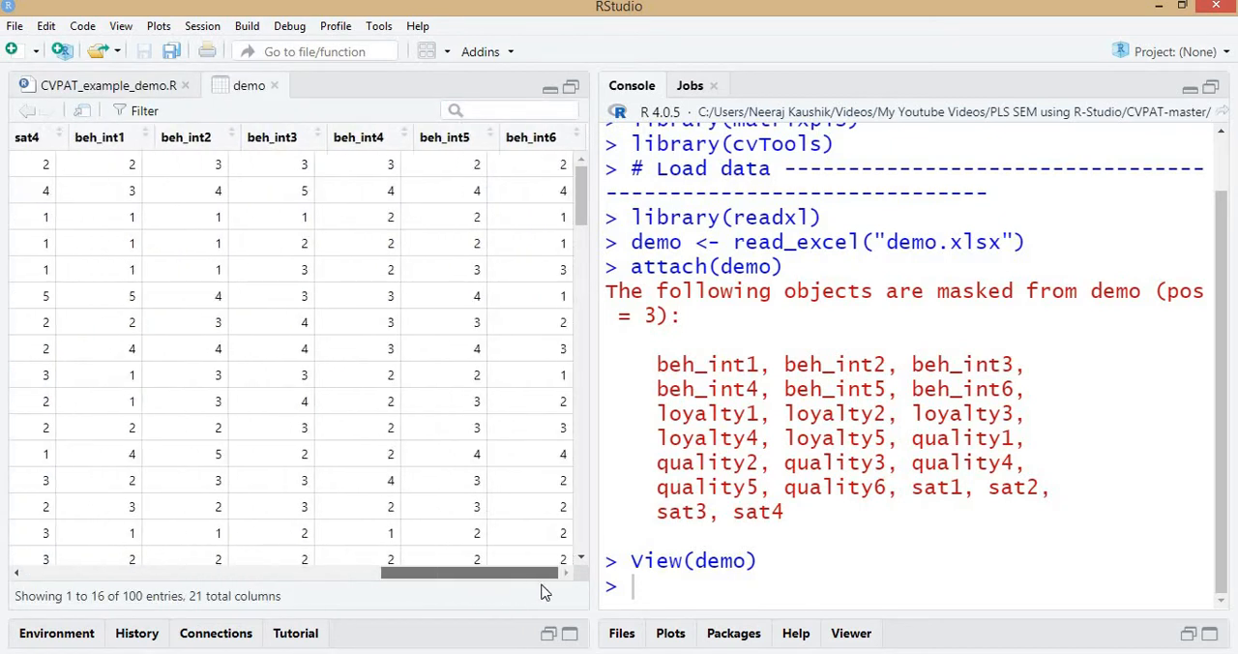
drag(447, 592, 54, 594)
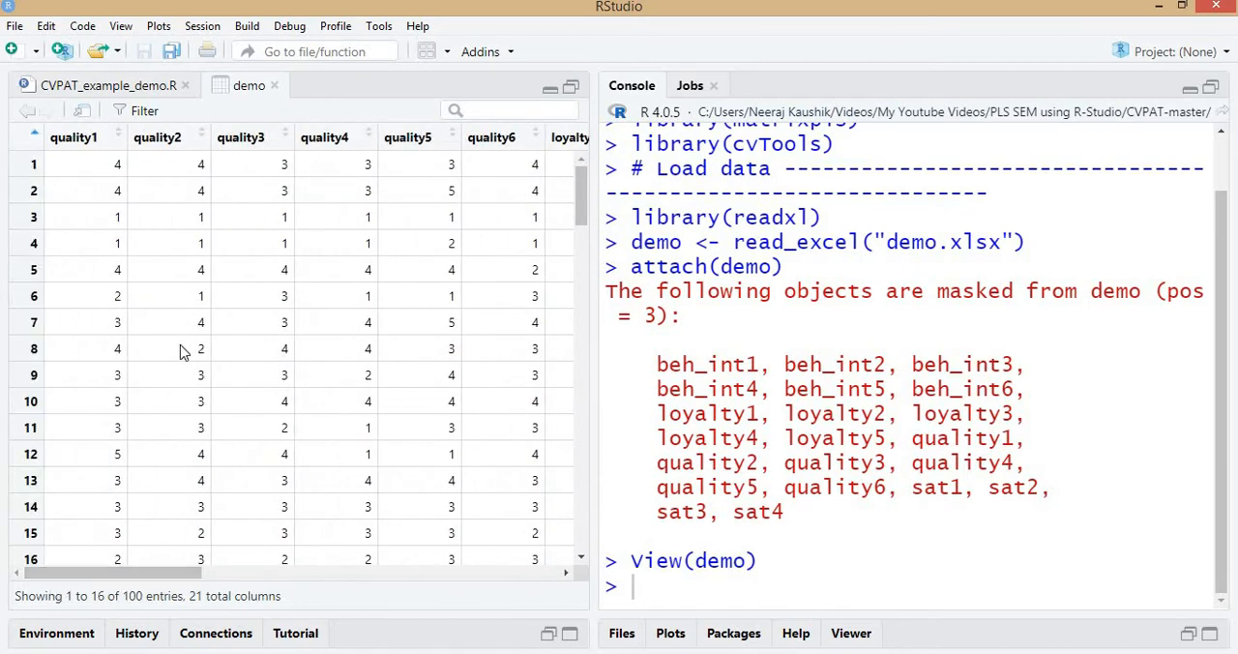
click(124, 92)
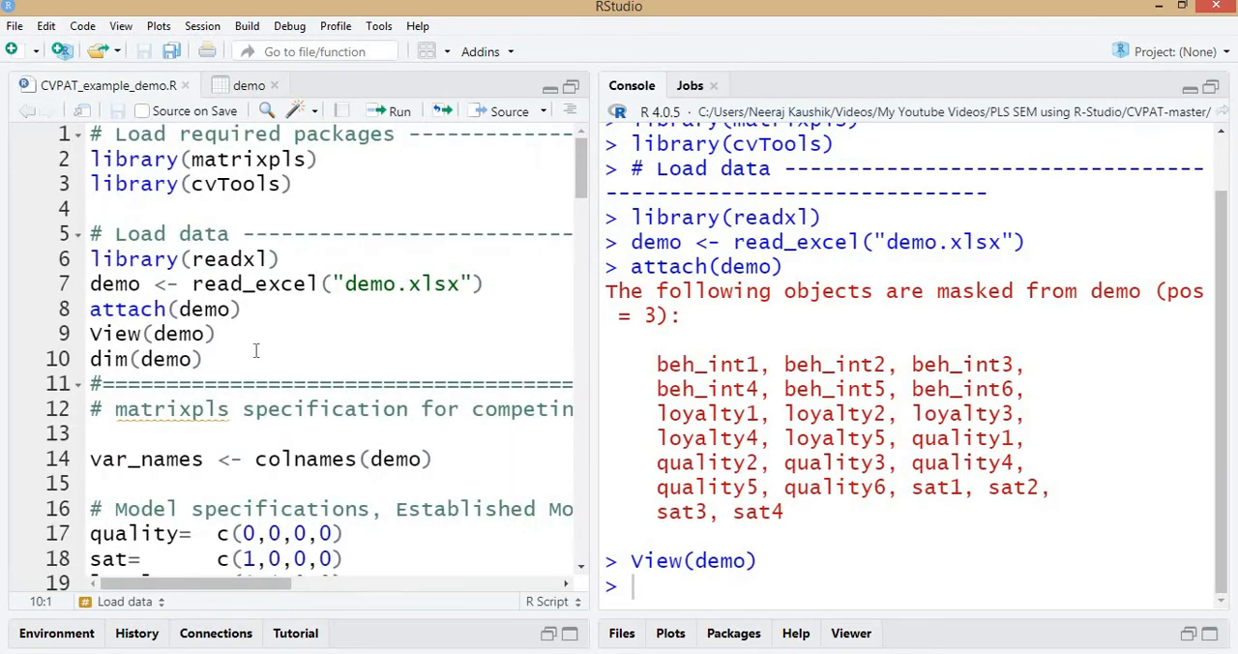
Run dim(demo) to get the dataset's dimensions, check demo in the Environment pane, and clear the console.
key(ctrl+Return)
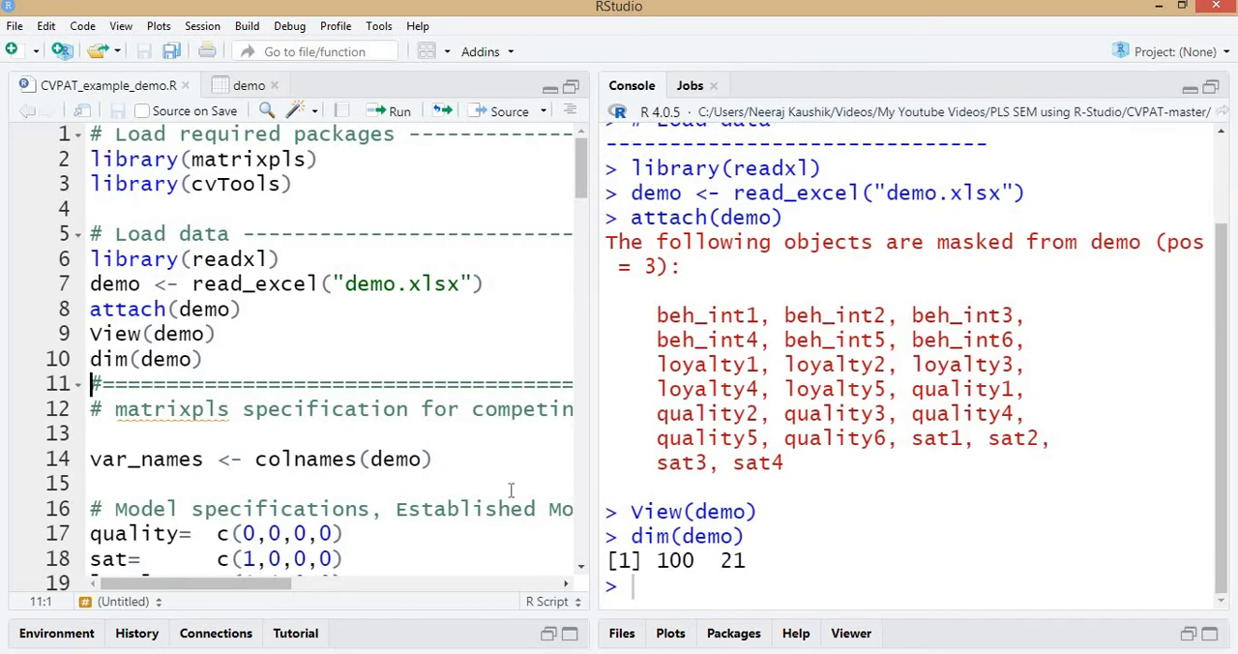
click(409, 643)
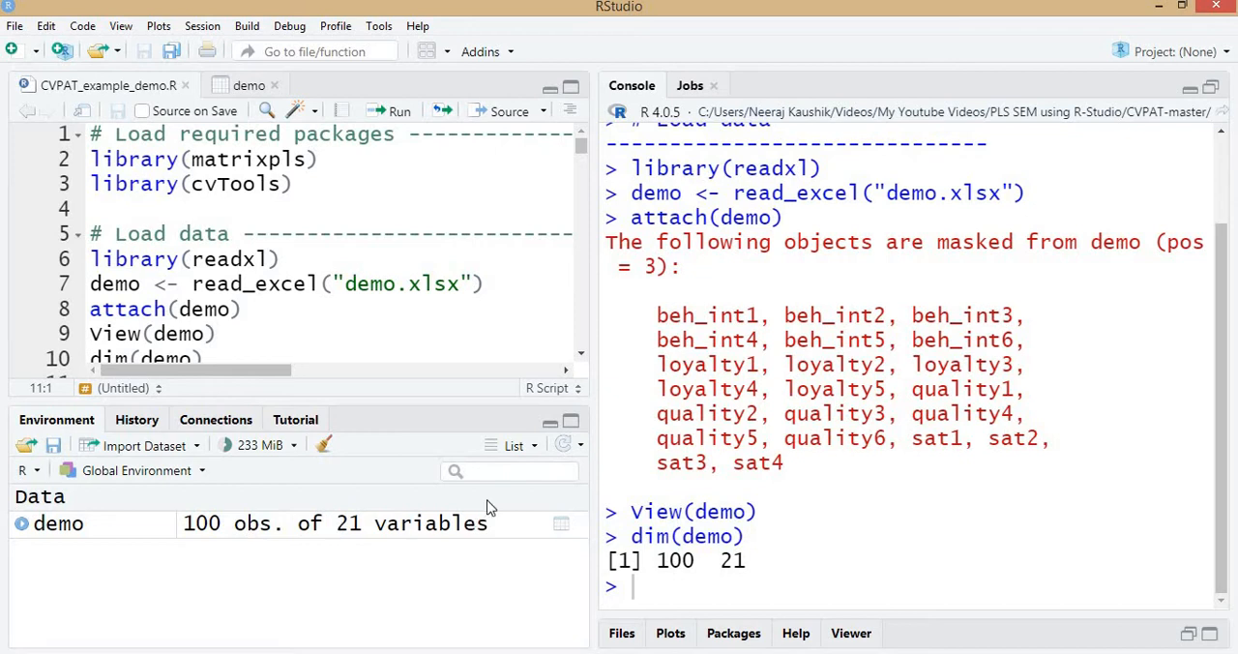
click(550, 422)
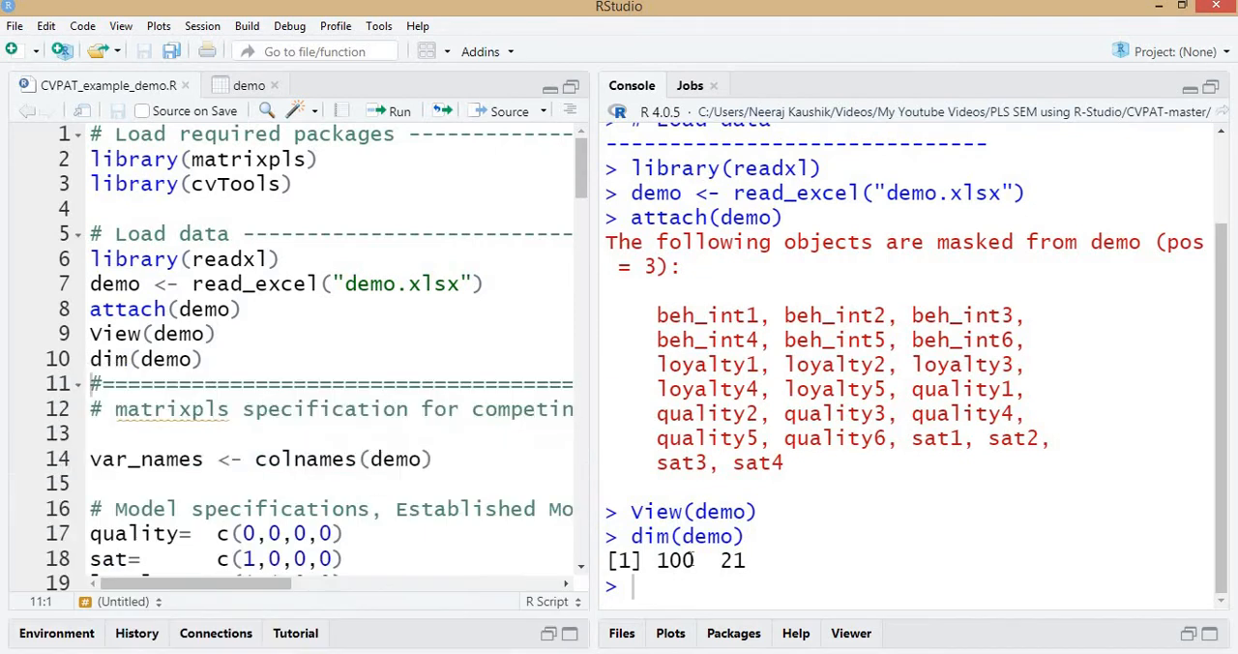
key(ctrl+l)
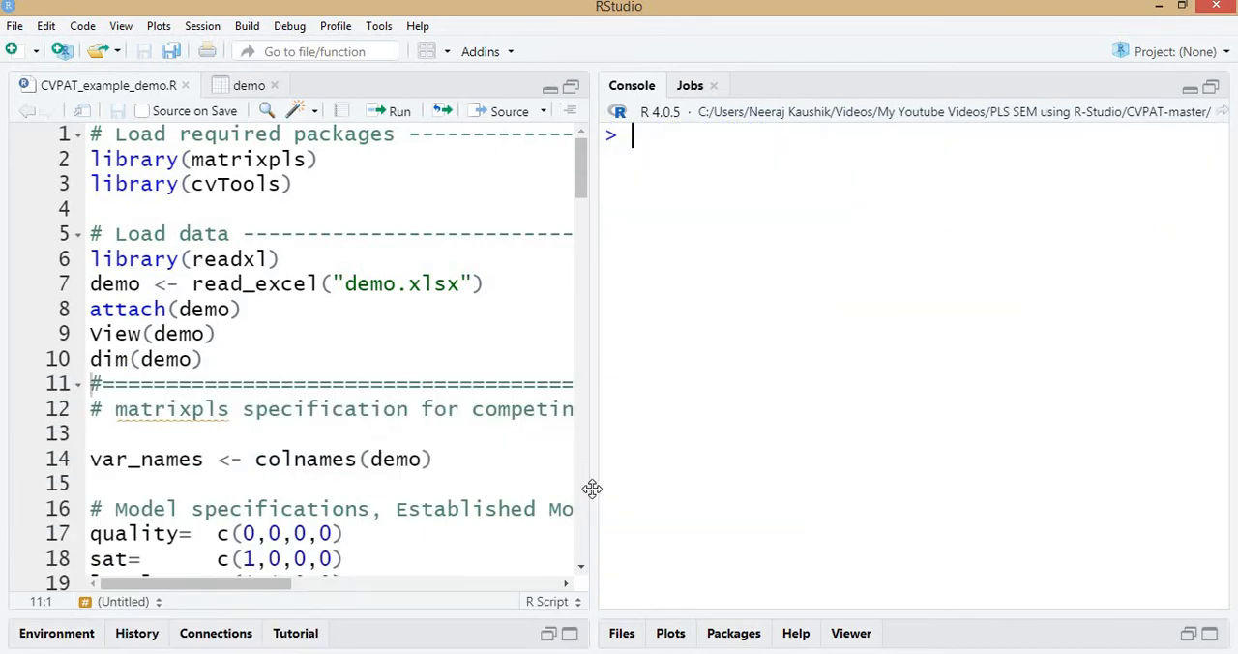
Check the demo table's column headings and run the script line var_names <- colnames(demo).
scroll(213, 242, down, 3)
click(167, 241)
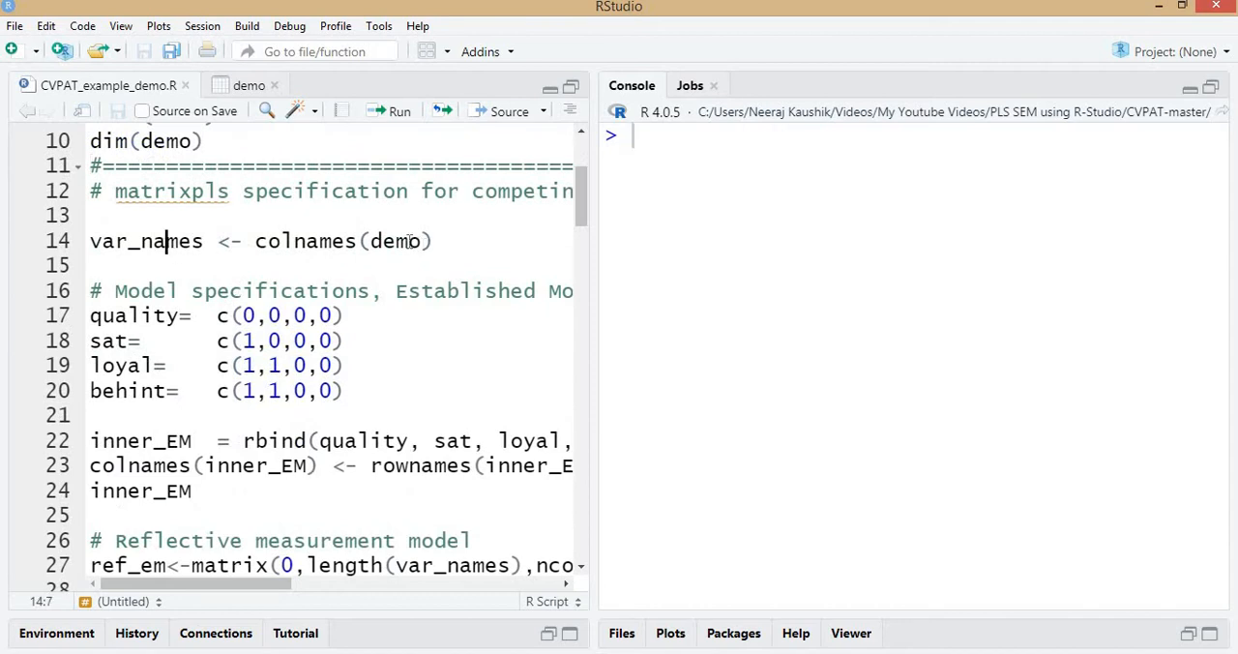
click(408, 241)
click(244, 89)
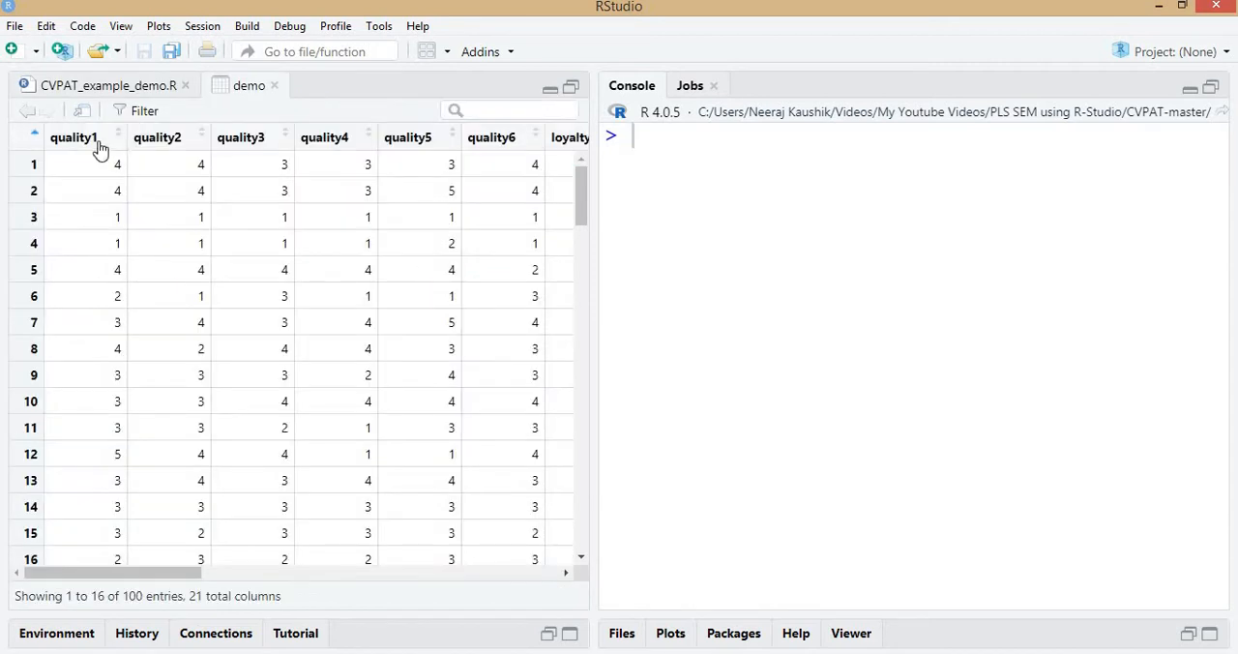
click(136, 85)
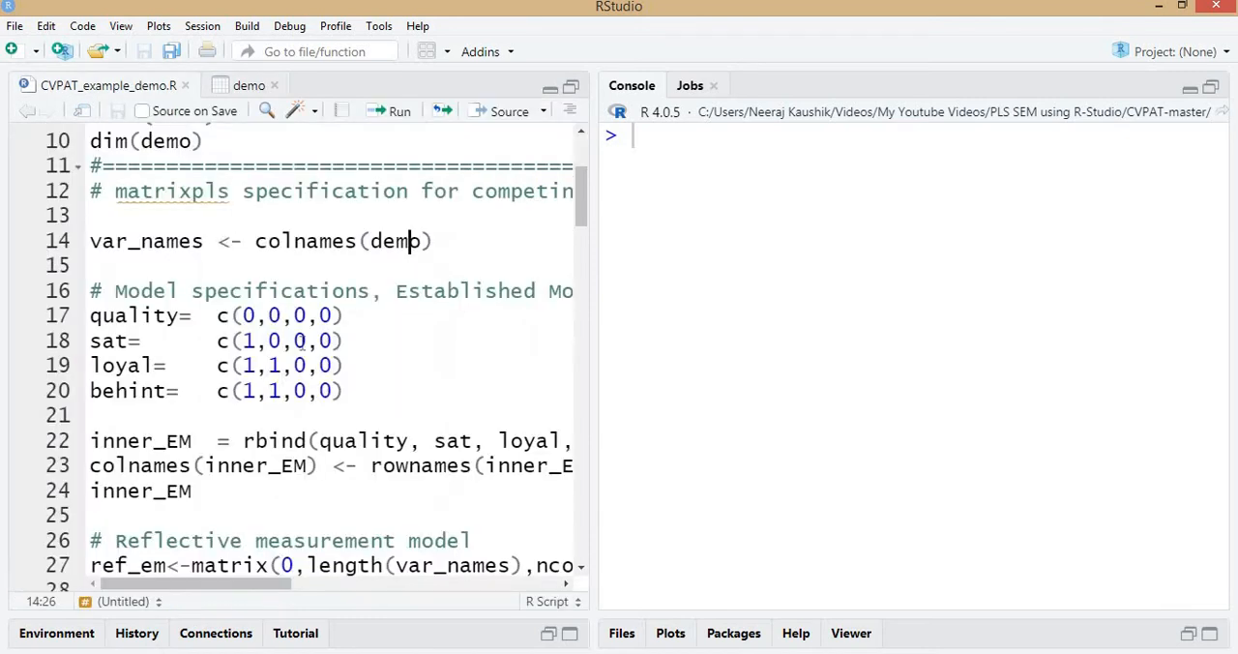
drag(243, 240, 459, 241)
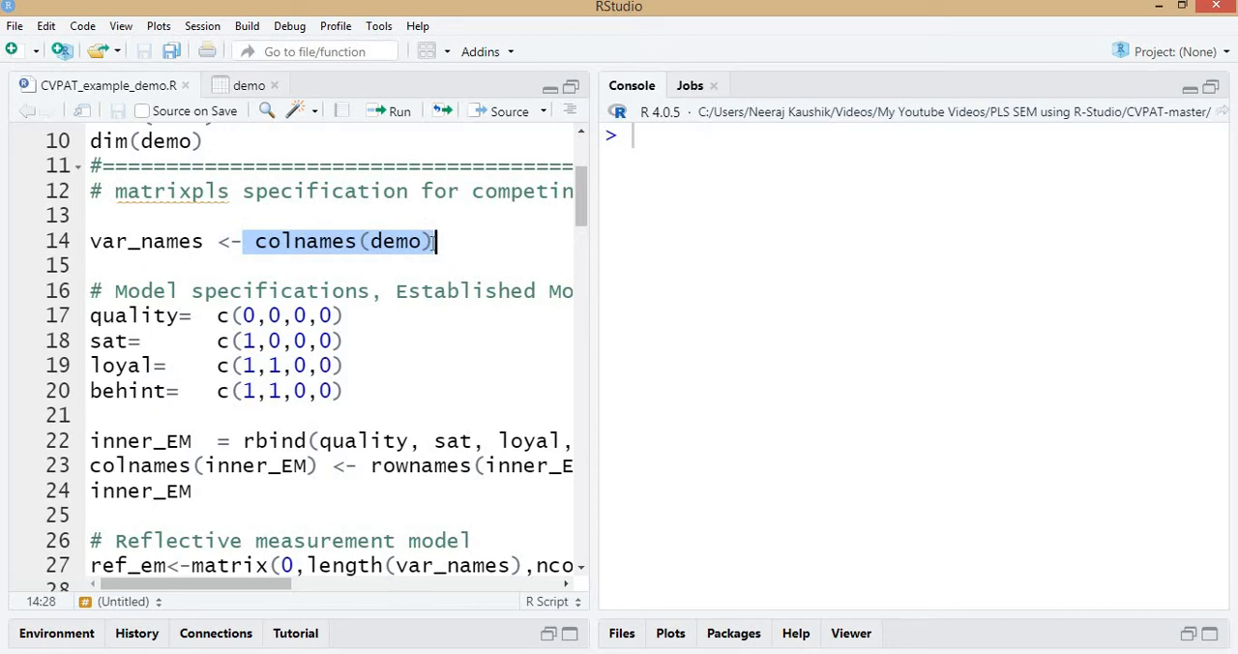
key(Home)
key(Right)
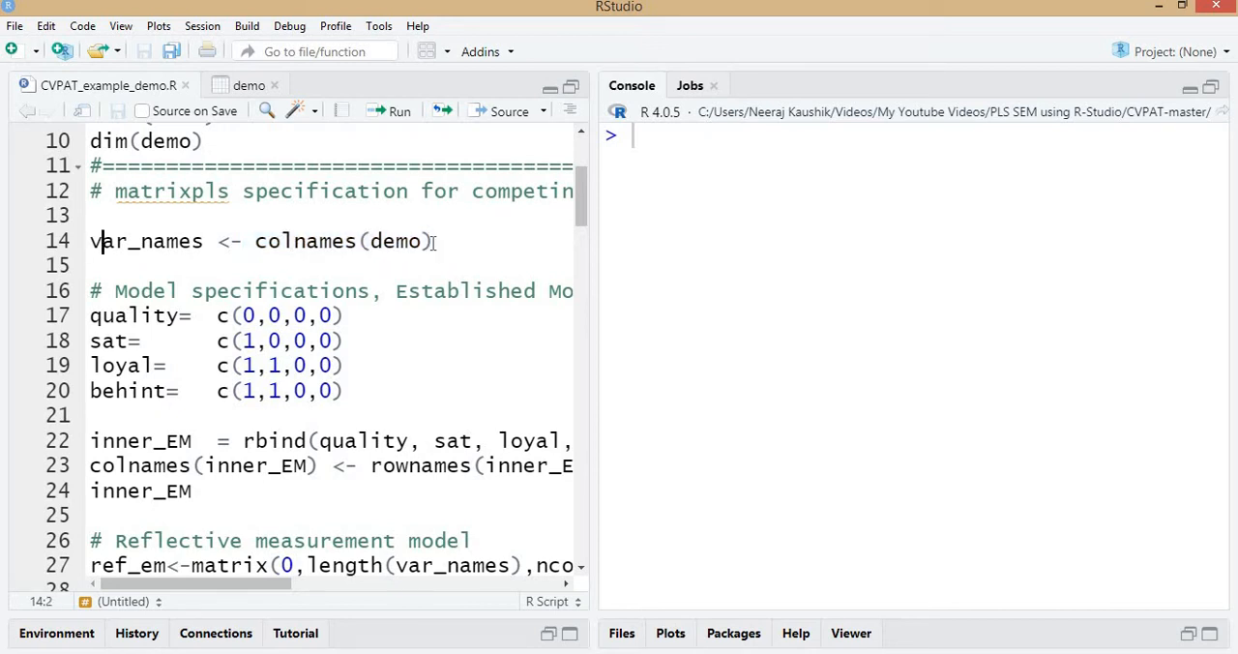
key(ctrl+Return)
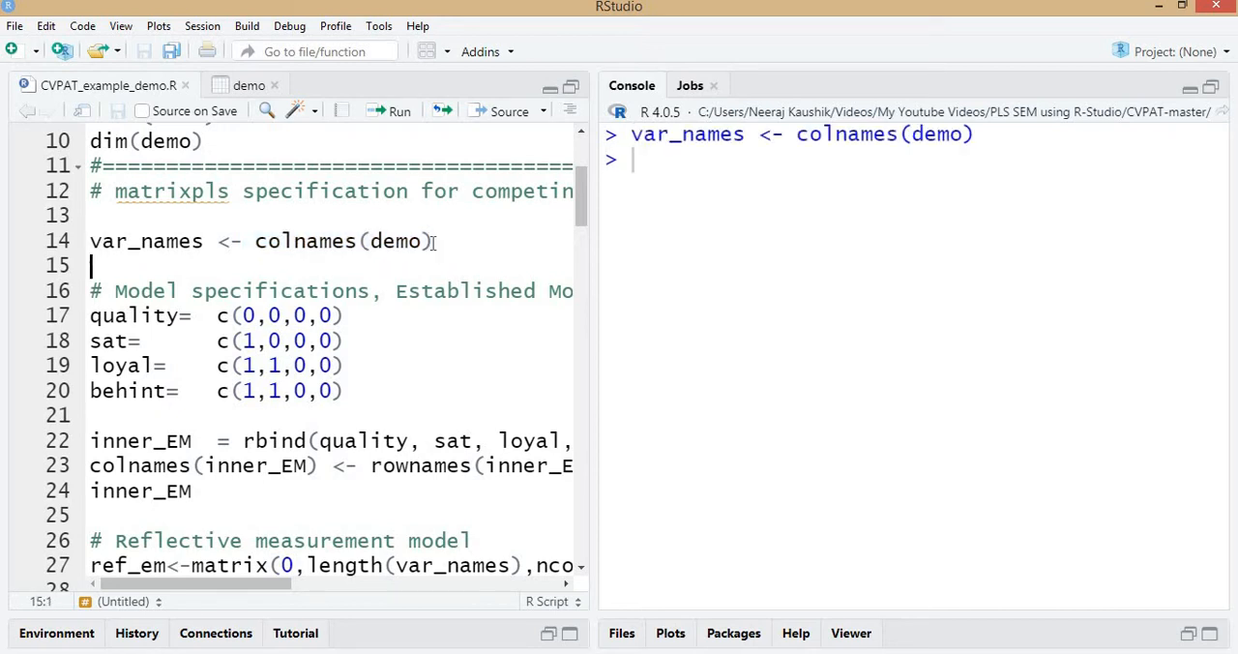
Print the contents of var_names in the console and go to the script's quality vector line.
key(Up)
key(ctrl+shift+Right)
key(ctrl+Return)
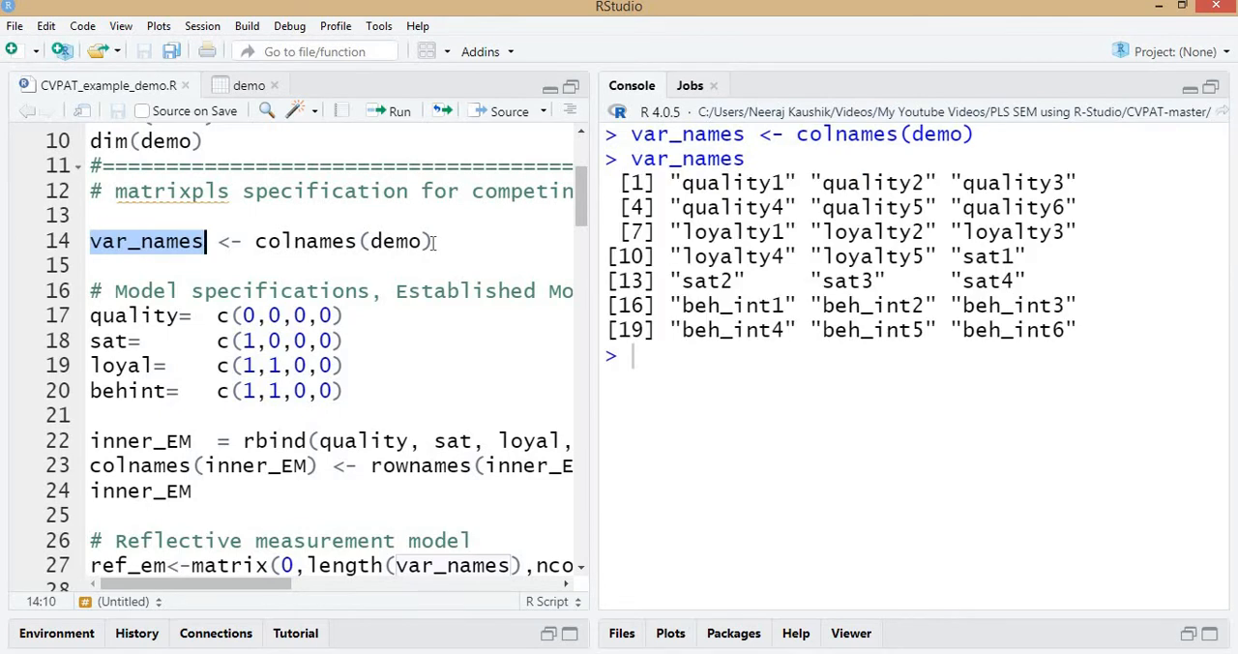
key(Down)
key(Down)
key(Down)
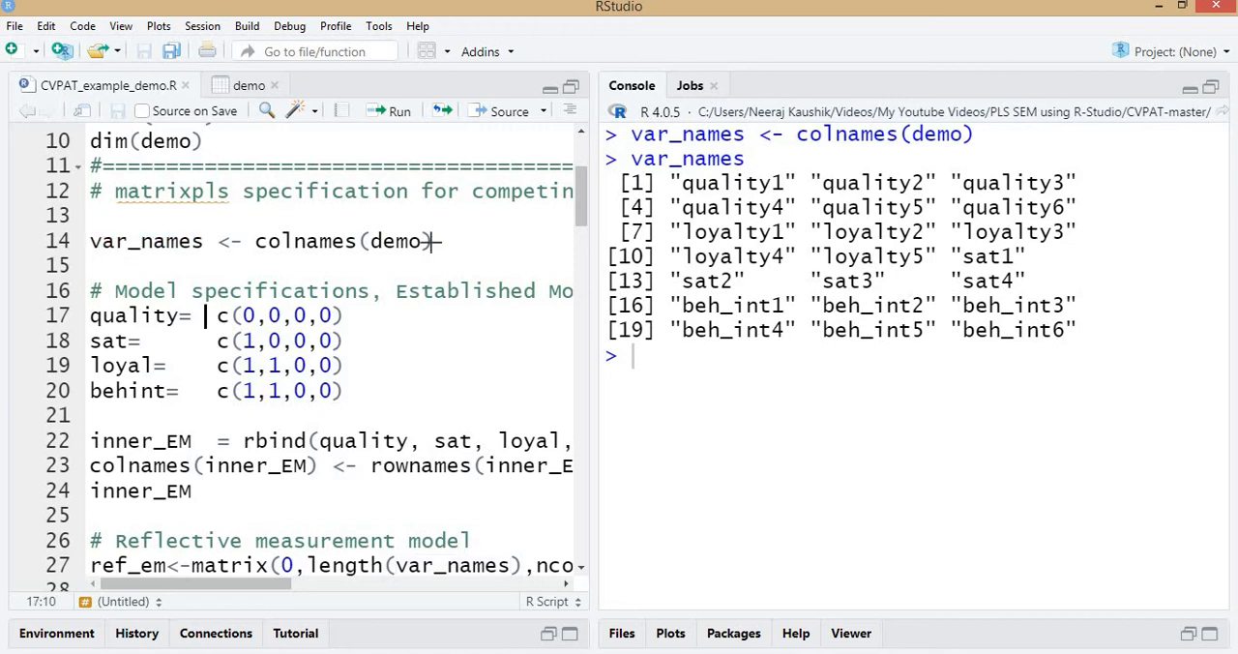
Switch to Sheet2 of the Excel workbook and examine the effect matrix rows for quality, sat, loyal and behint.
key(alt+Tab)
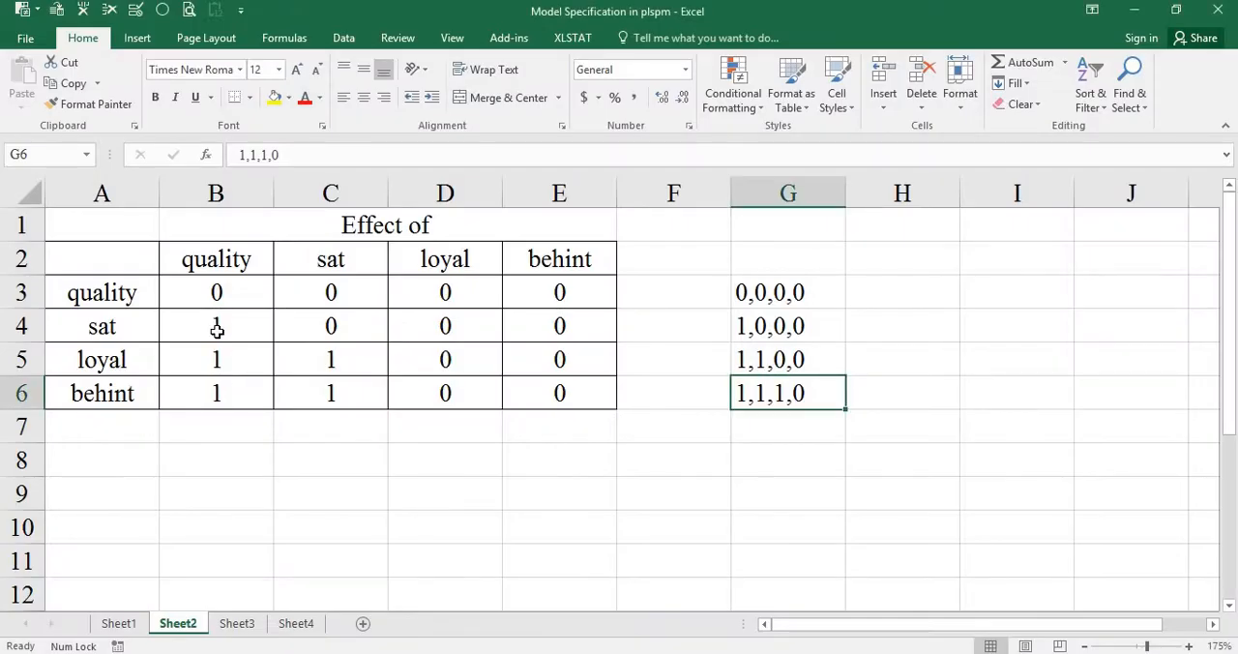
click(101, 293)
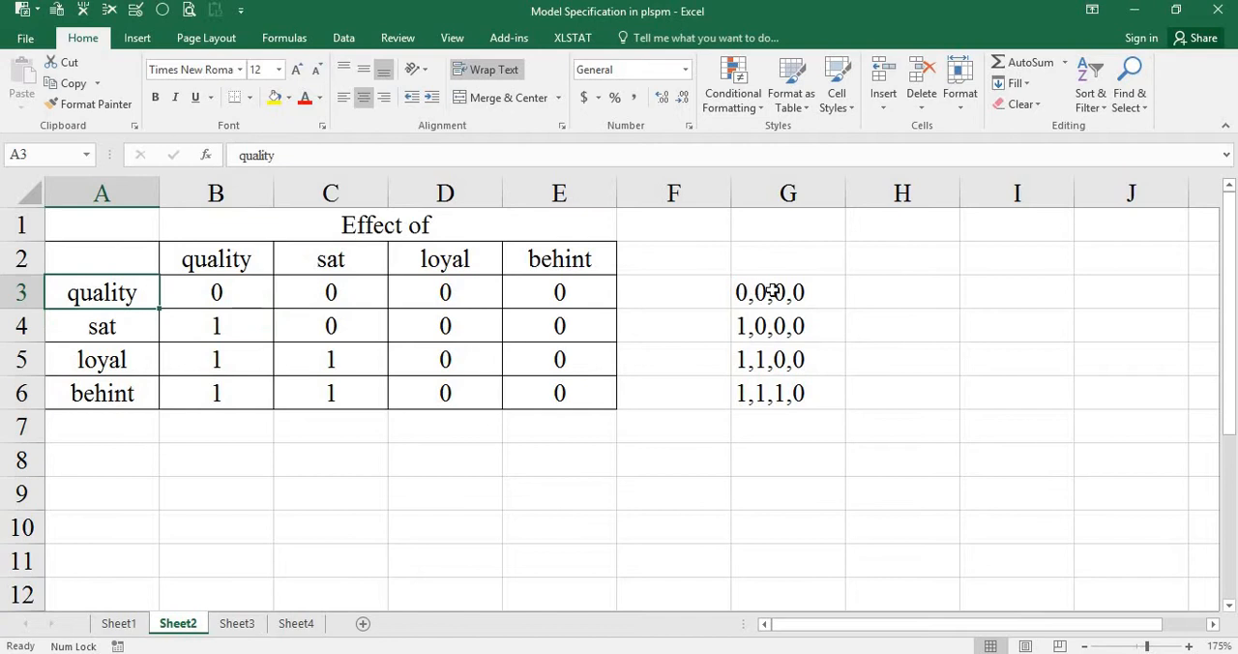
click(778, 291)
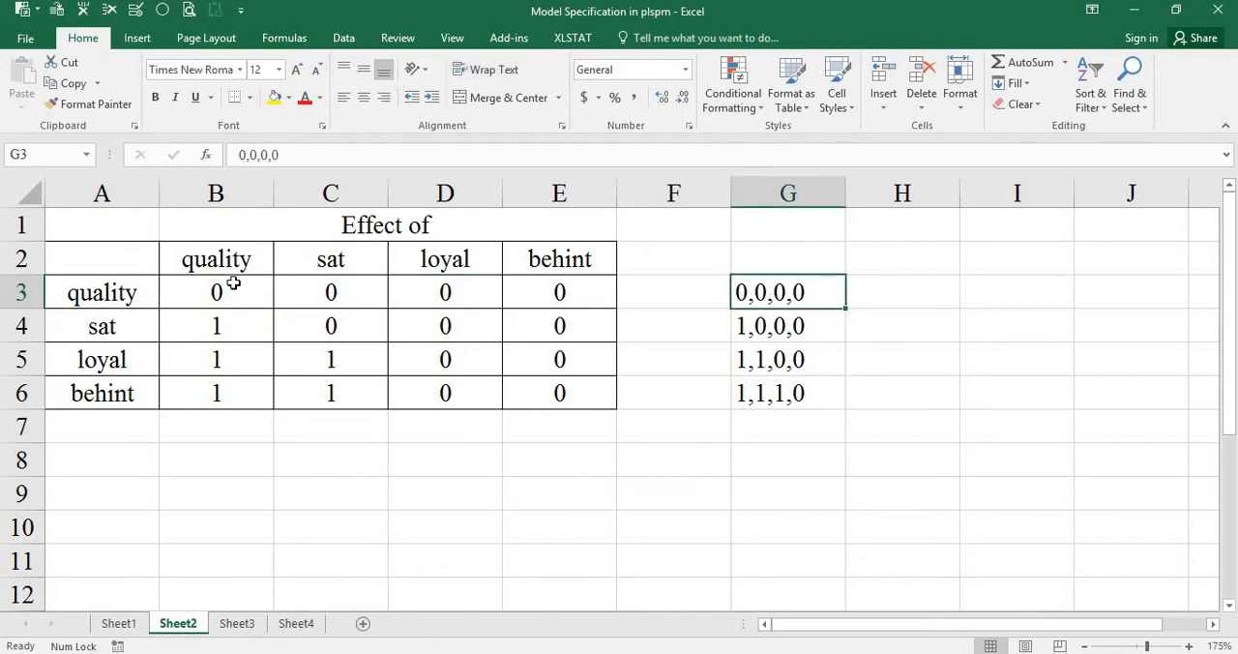
drag(234, 285, 238, 395)
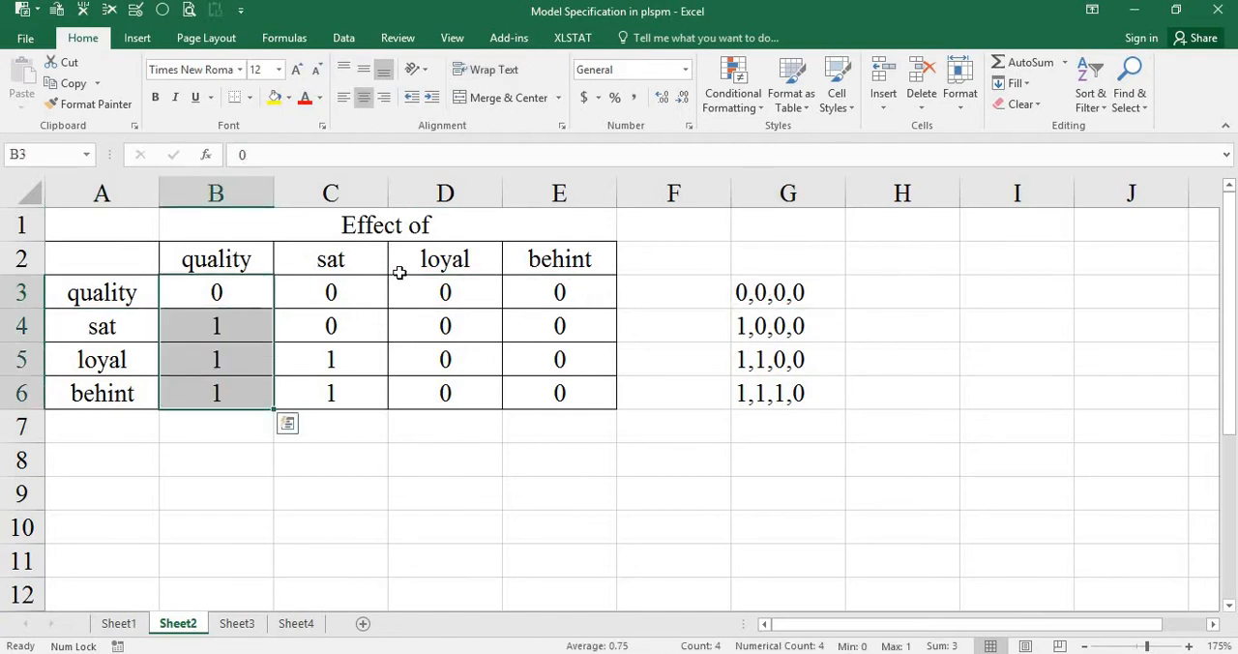
click(89, 297)
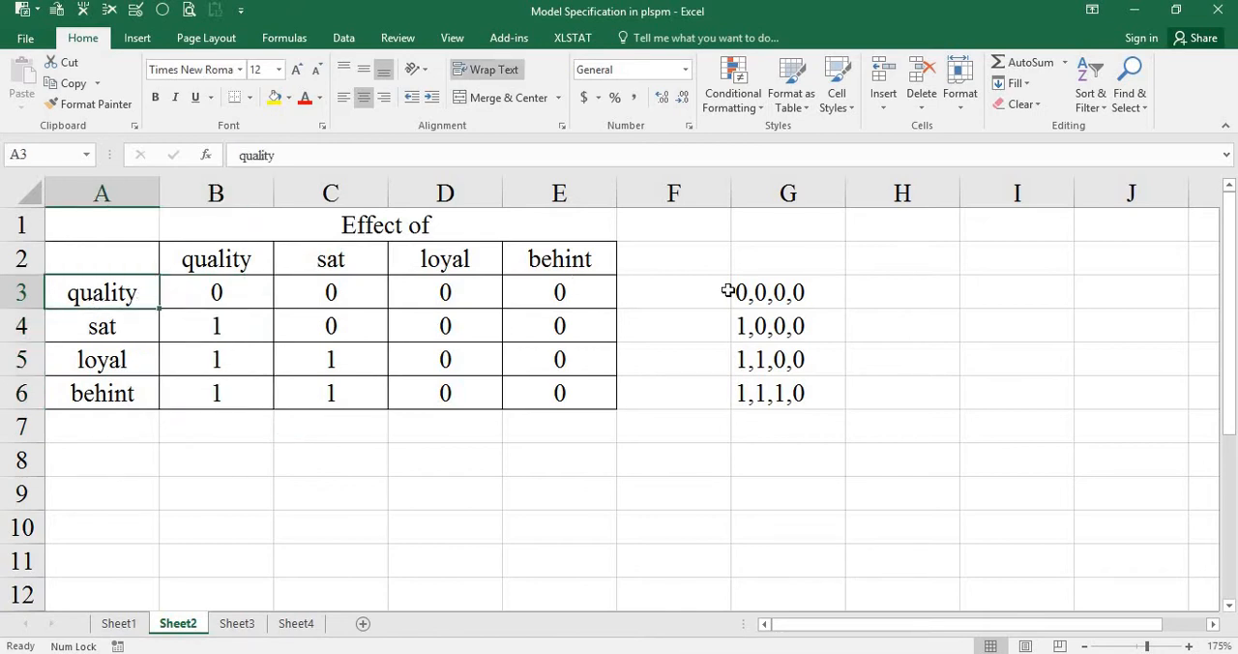
drag(233, 330, 559, 327)
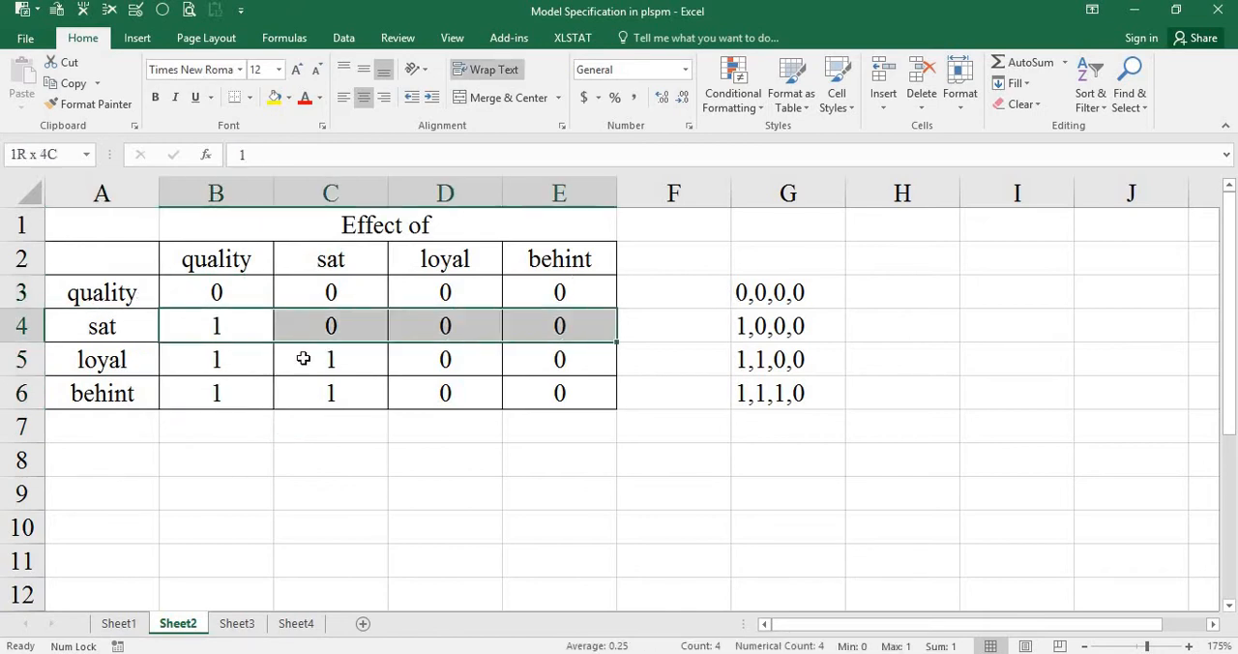
drag(217, 358, 561, 360)
drag(252, 389, 559, 390)
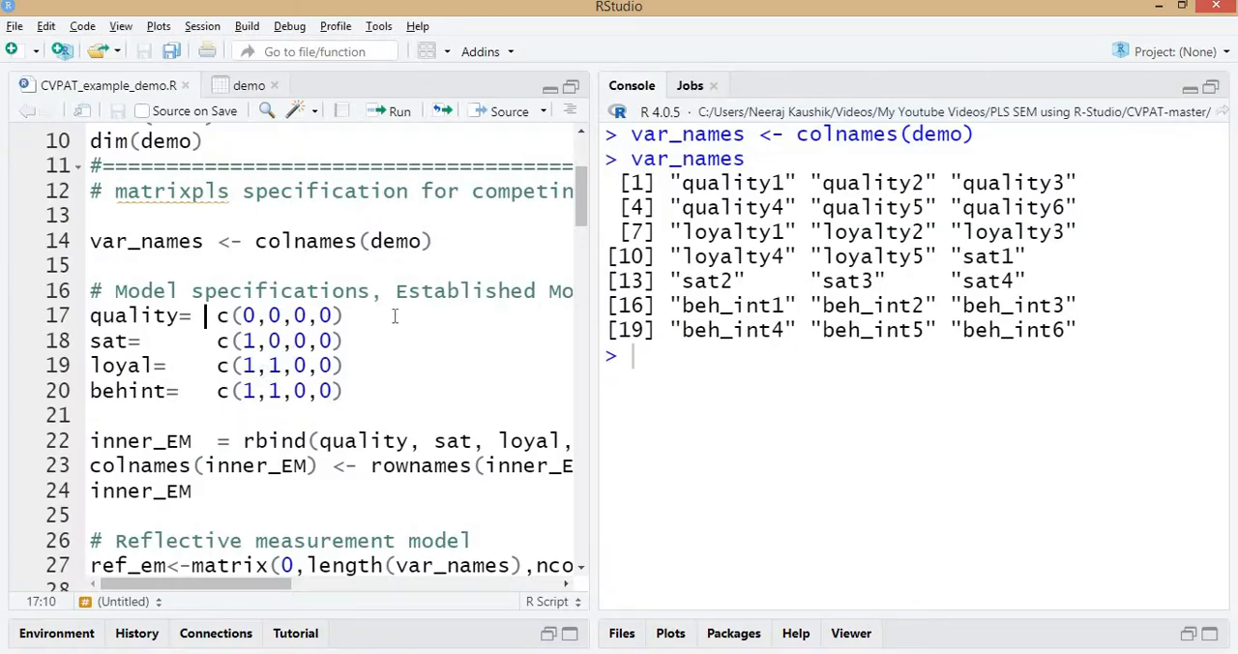
Back in RStudio, run the established model's construct vectors for quality, sat, loyal and behint.
key(Home)
key(Up)
key(ctrl+Return)
key(ctrl+Return)
key(ctrl+Return)
key(ctrl+Return)
key(ctrl+Return)
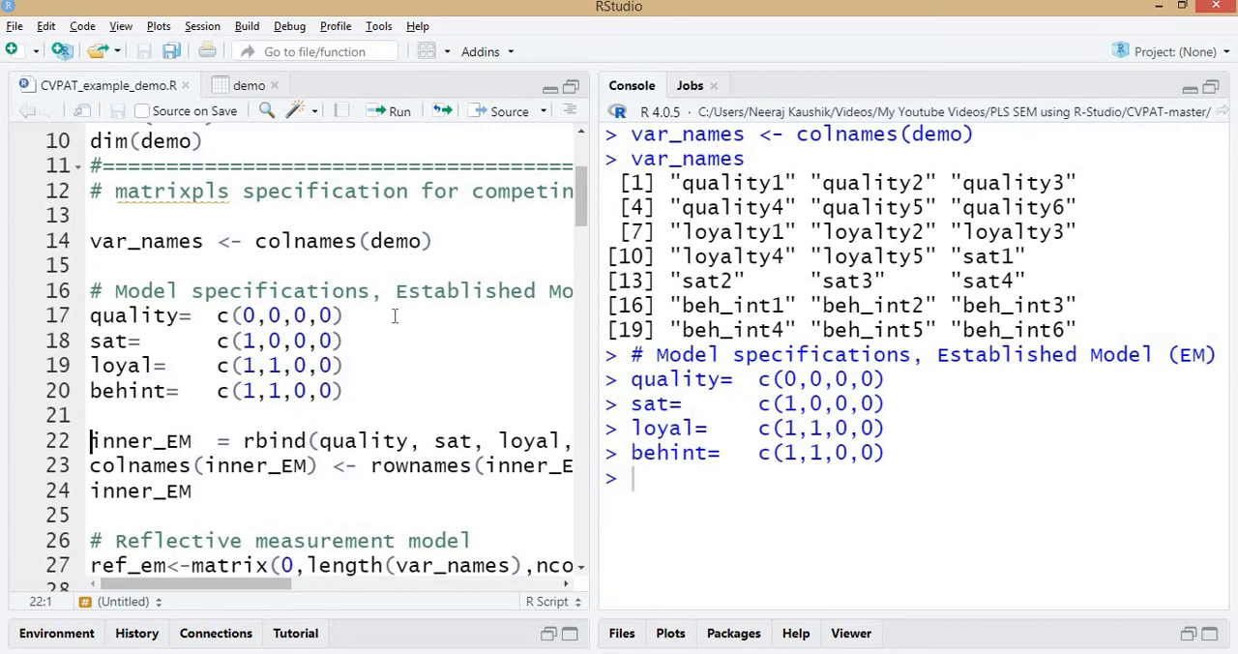
Run the rbind line that combines the four construct vectors into inner_EM, and print inner_EM.
key(ctrl+Return)
key(ctrl+shift+Right)
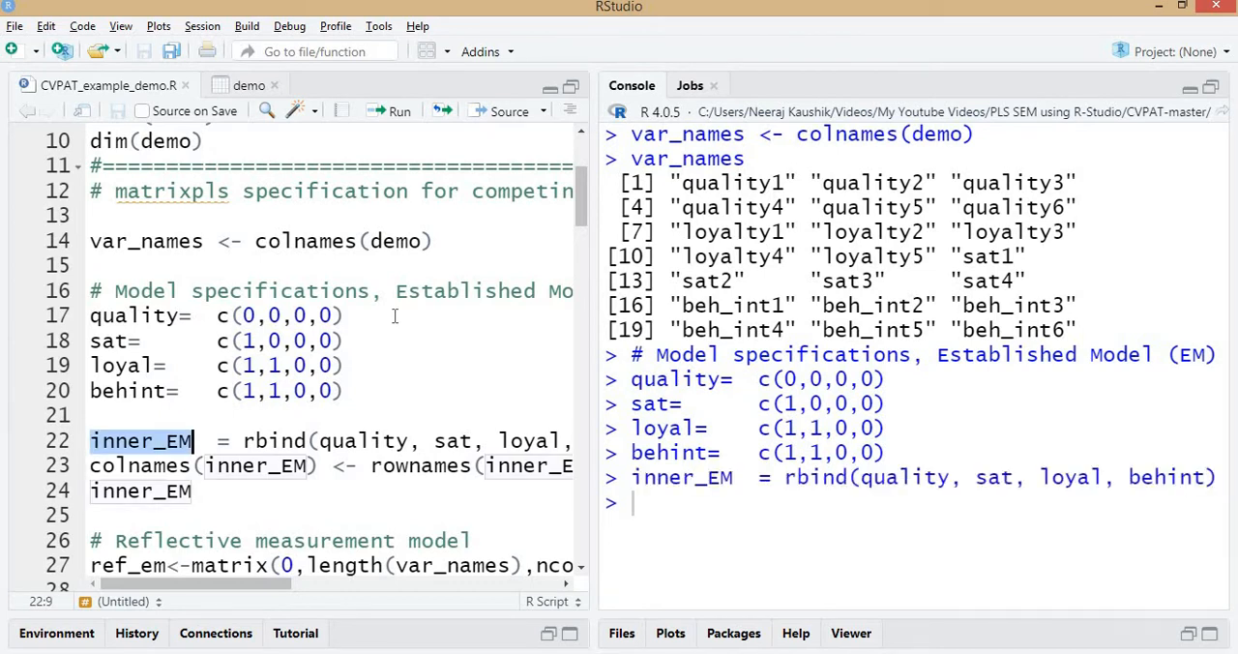
key(ctrl+Return)
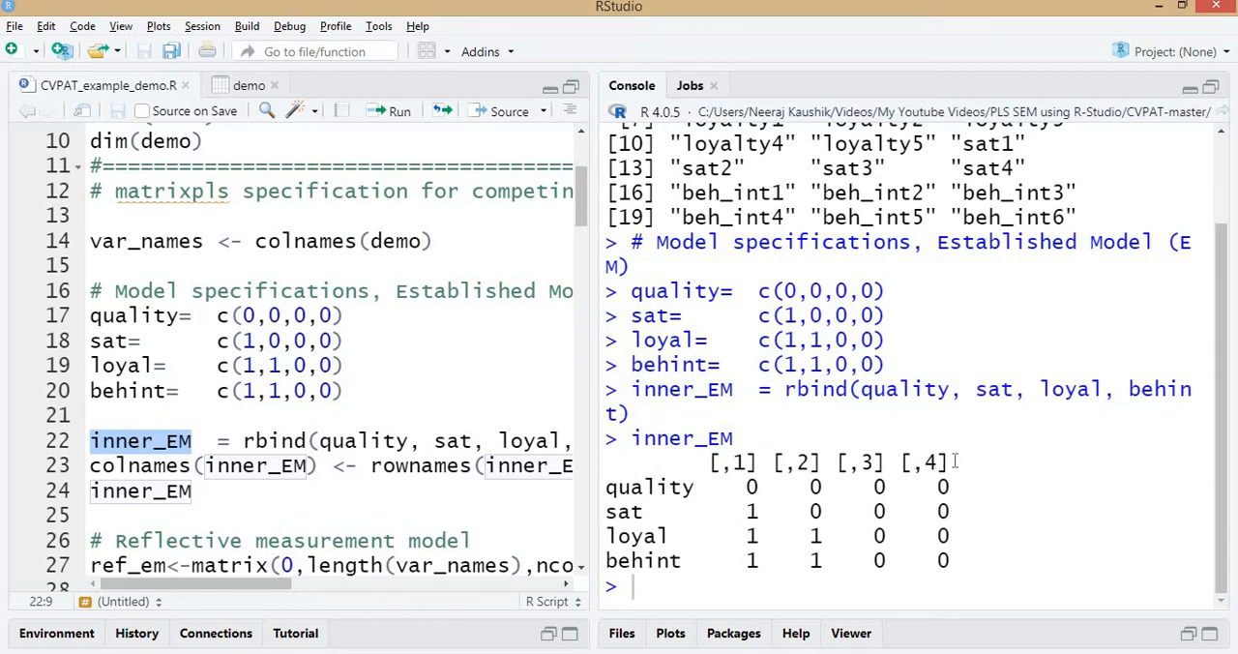
Widen the script editor, run the line assigning inner_EM's row names to its columns, and print inner_EM again.
click(257, 465)
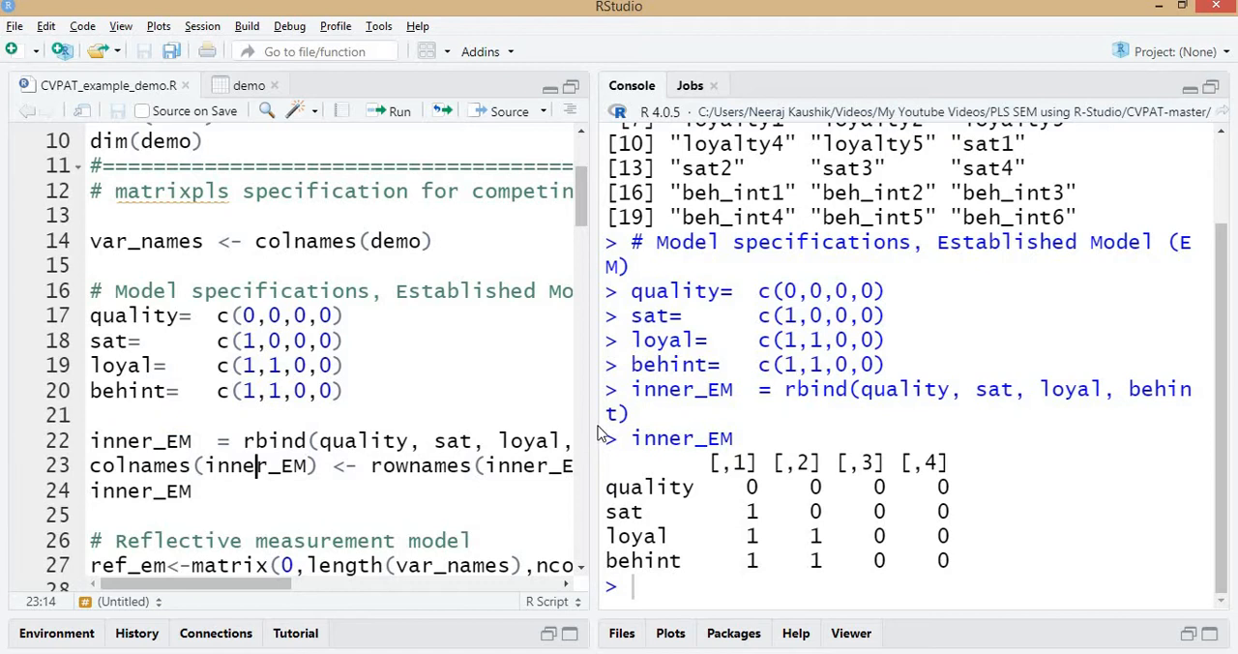
drag(594, 431, 674, 458)
click(489, 466)
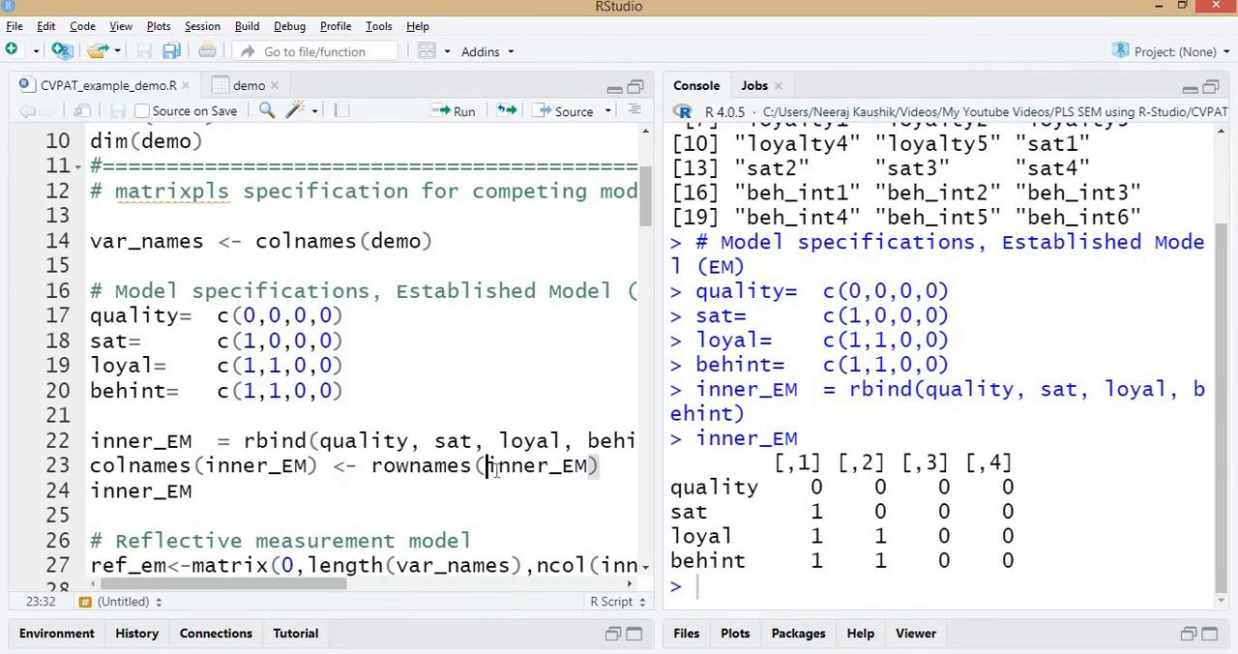
key(ctrl+Return)
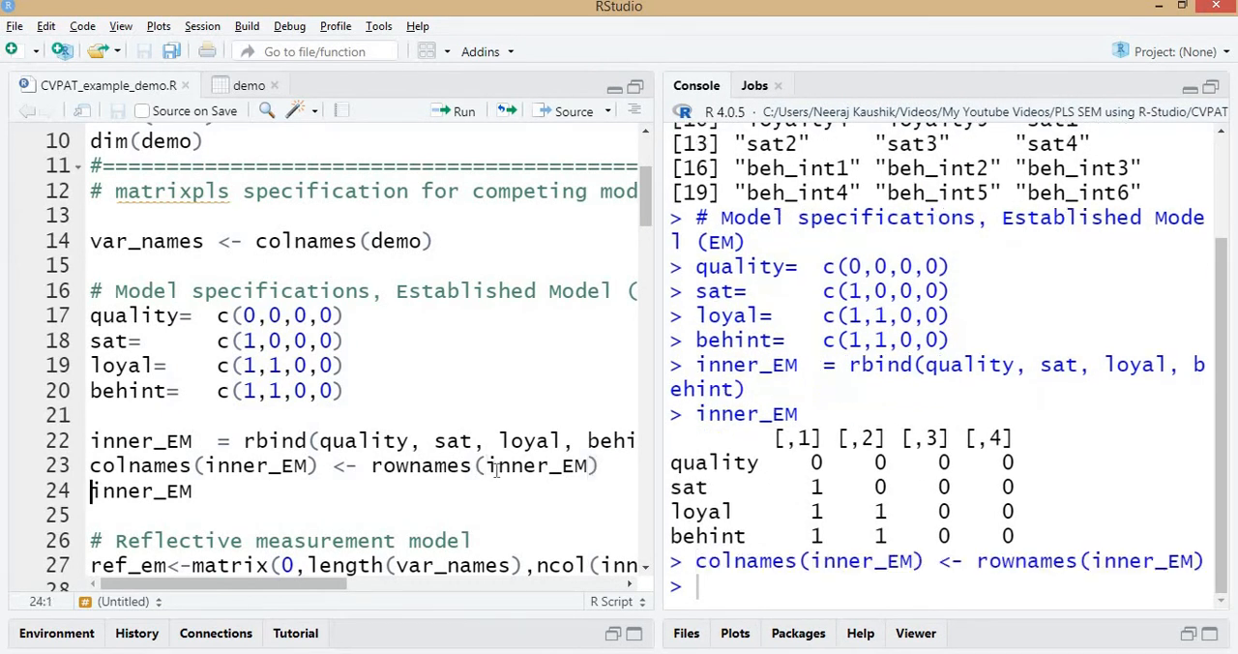
key(ctrl+Return)
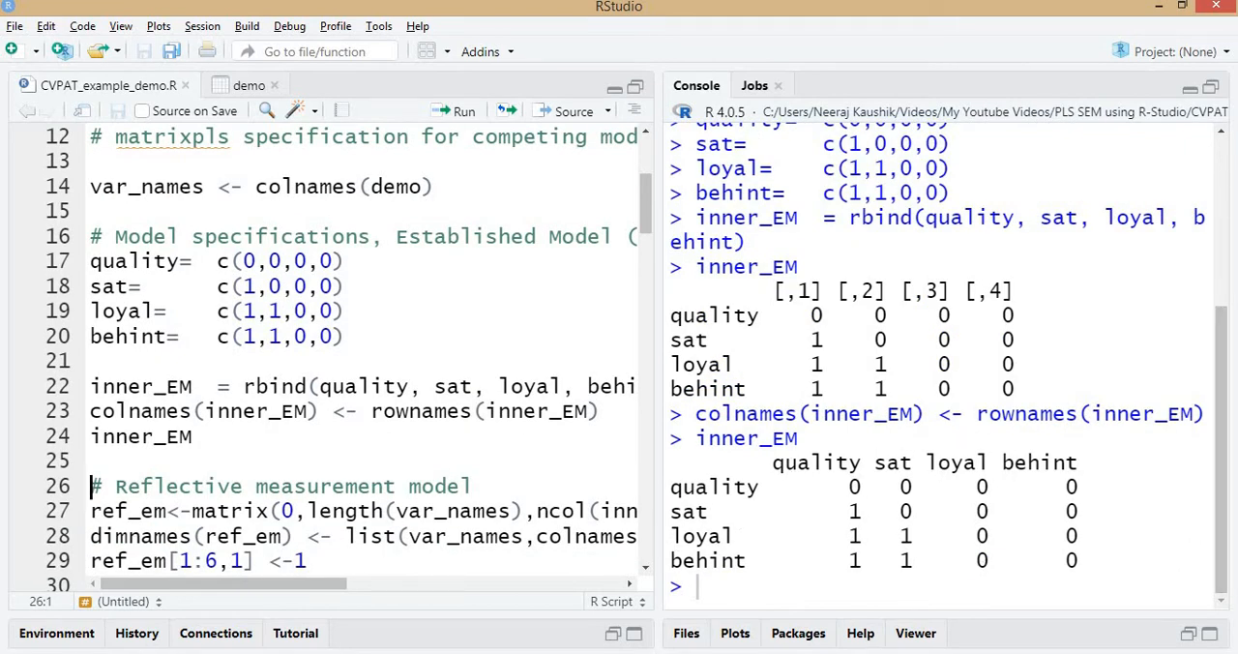
Compare the inner model with the seminr diagram in SmartPLS, then return to RStudio's reflective measurement model code with a cleared console.
key(alt+Tab)
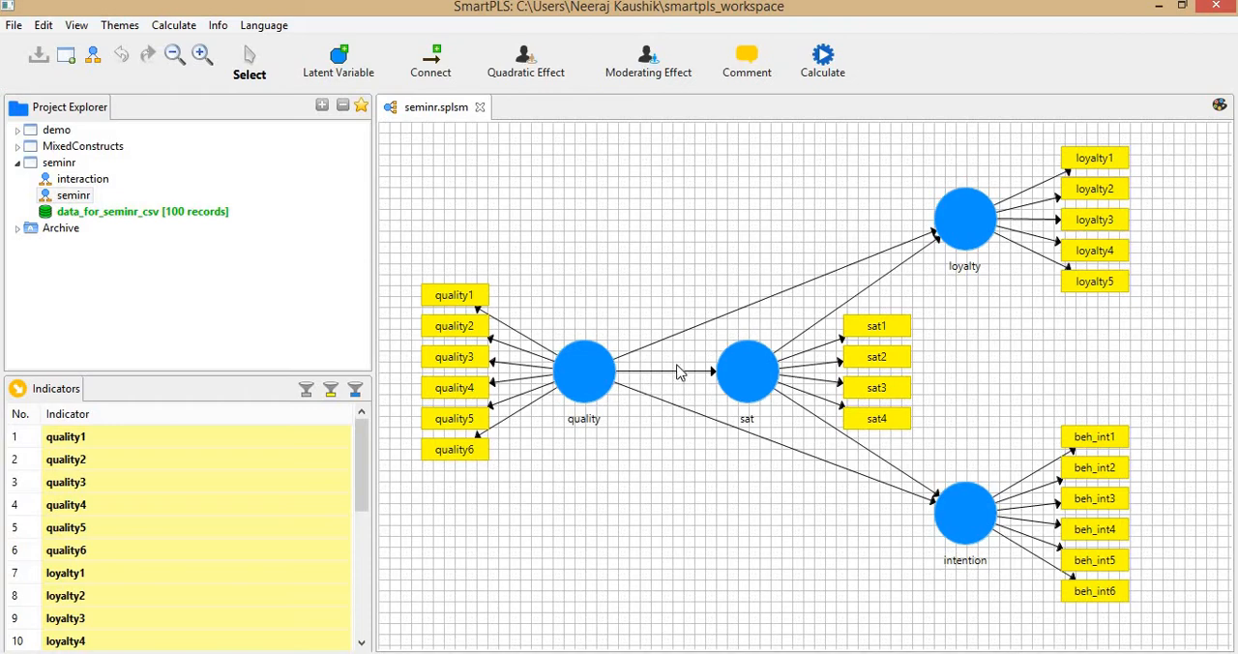
key(alt+Tab)
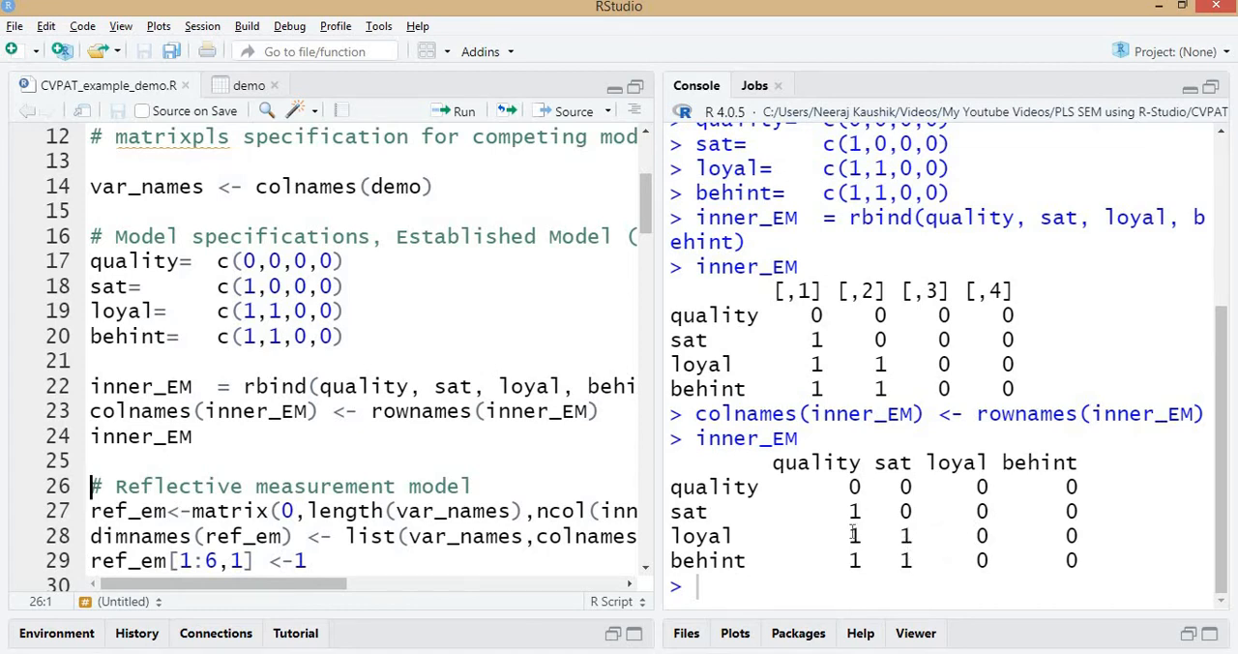
key(ctrl+l)
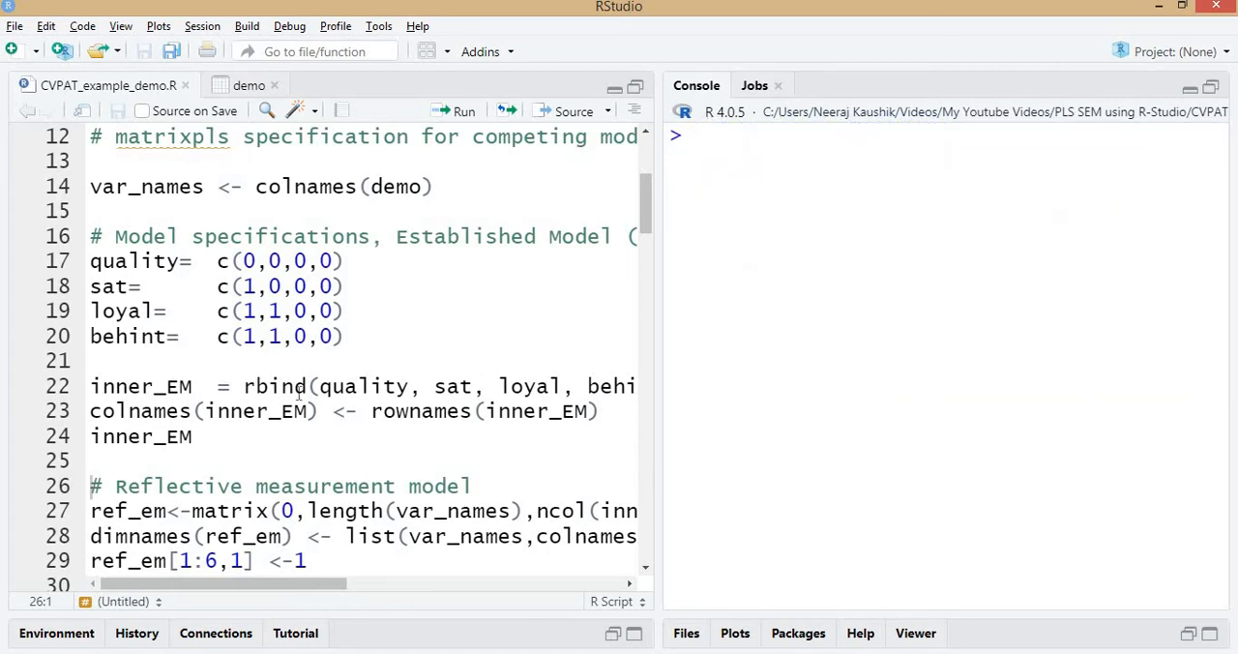
scroll(300, 387, down, 3)
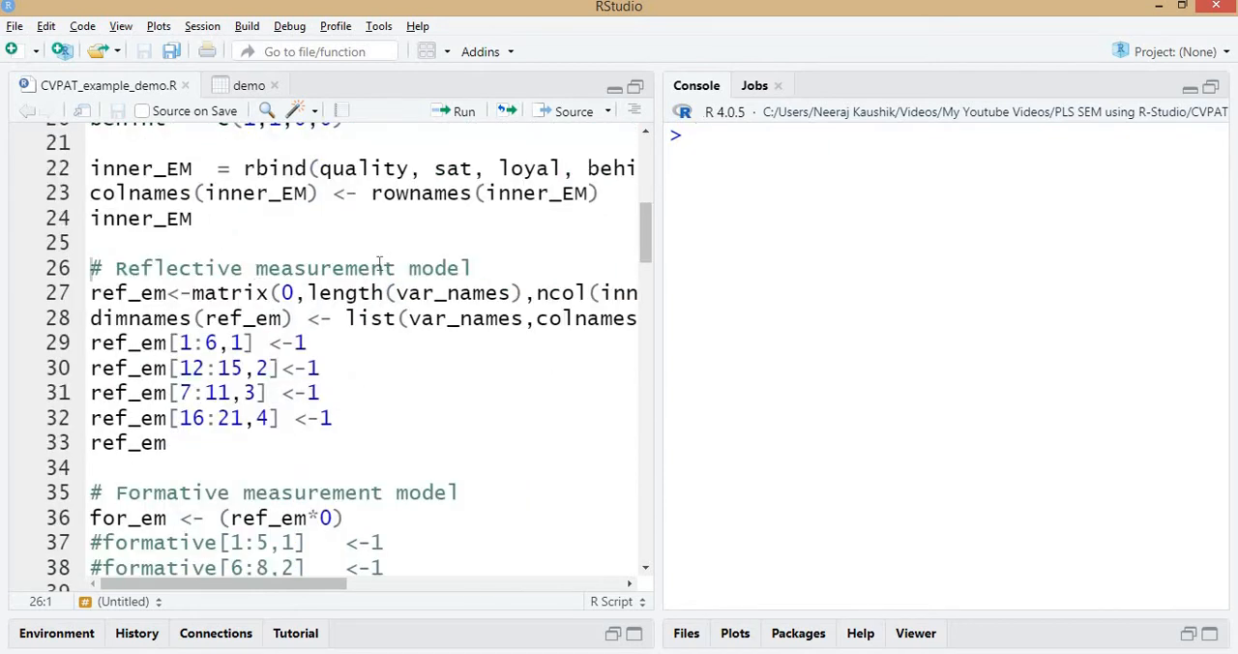
Evaluate only the length(var_names) argument inside the ref_em matrix line of the reflective measurement model.
click(231, 295)
click(294, 292)
drag(322, 292, 472, 292)
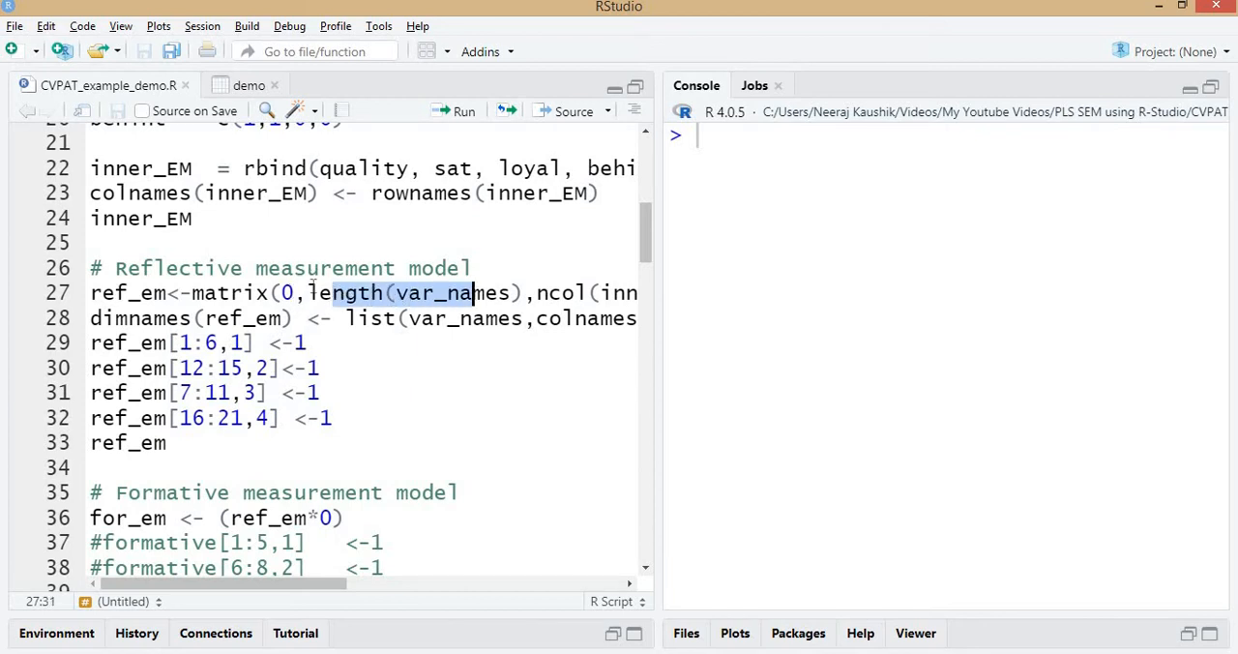
drag(307, 292, 526, 293)
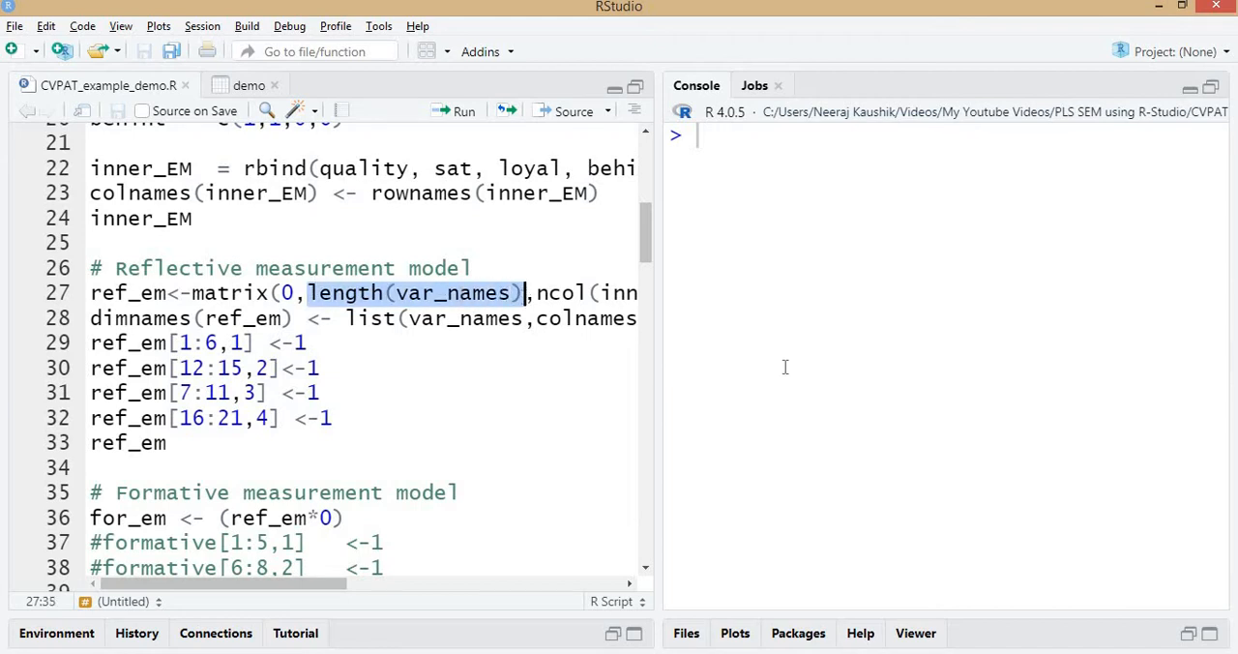
key(ctrl+Return)
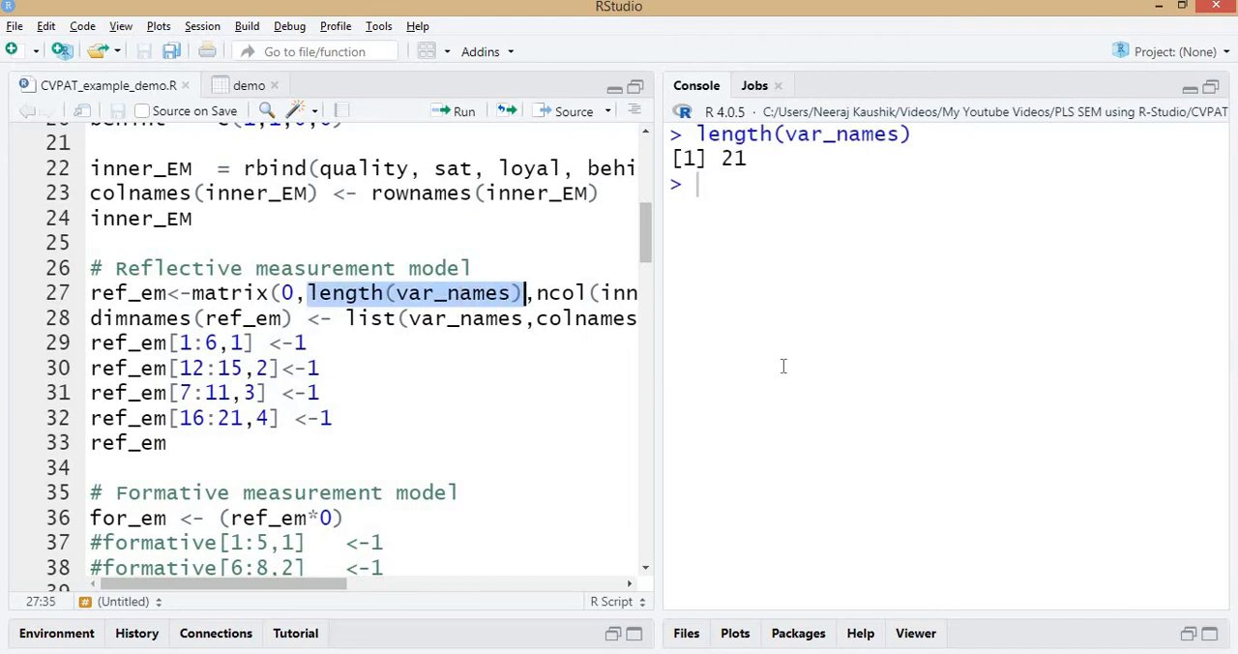
Evaluate only the ncol(inner_EM) argument in the same ref_em matrix line.
key(Right)
key(Right)
key(ctrl+shift+Right)
key(shift+Right)
key(shift+End)
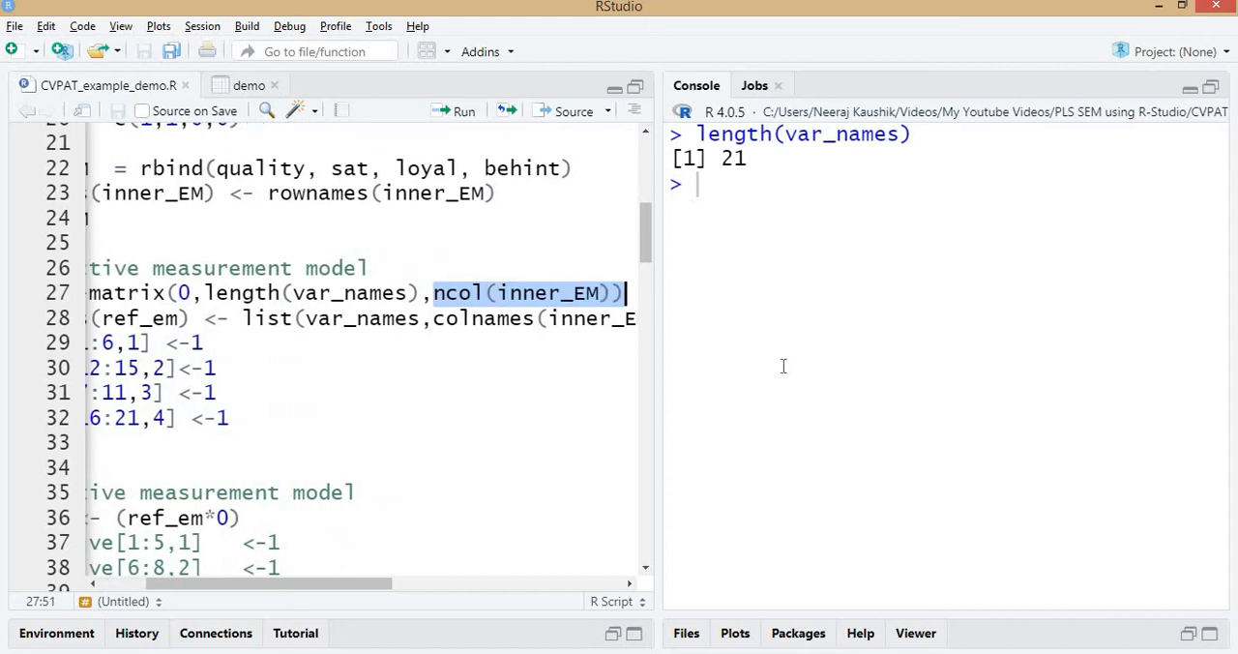
key(shift+Left)
key(ctrl+Return)
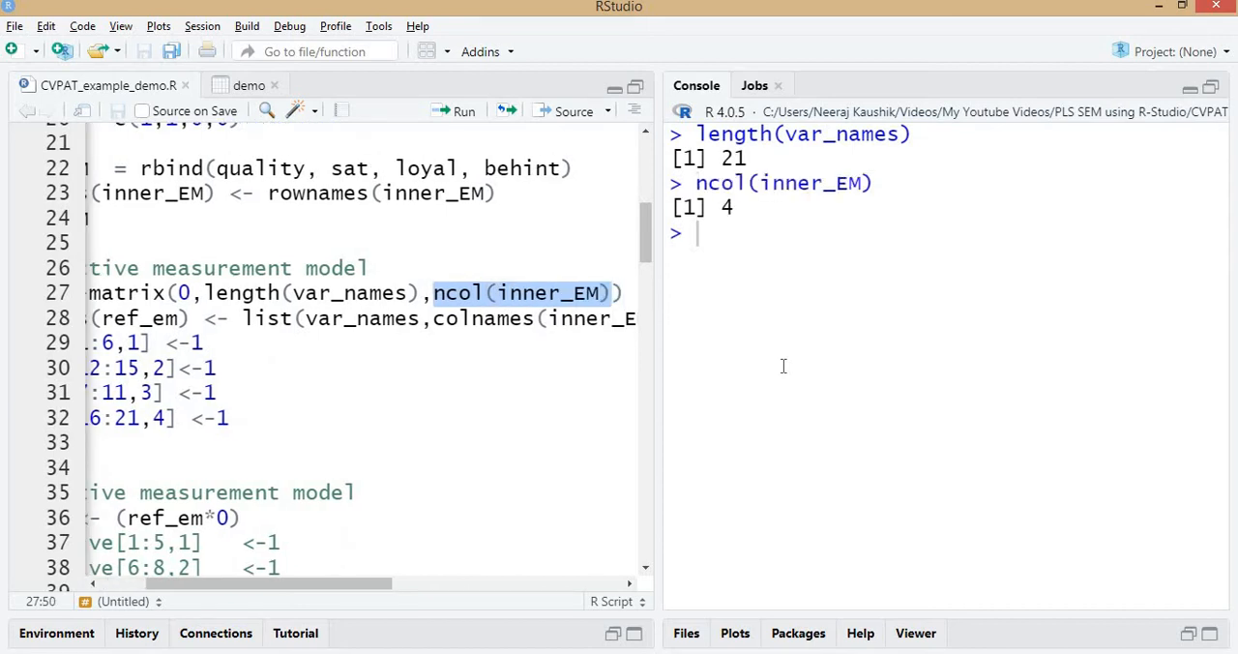
key(Left)
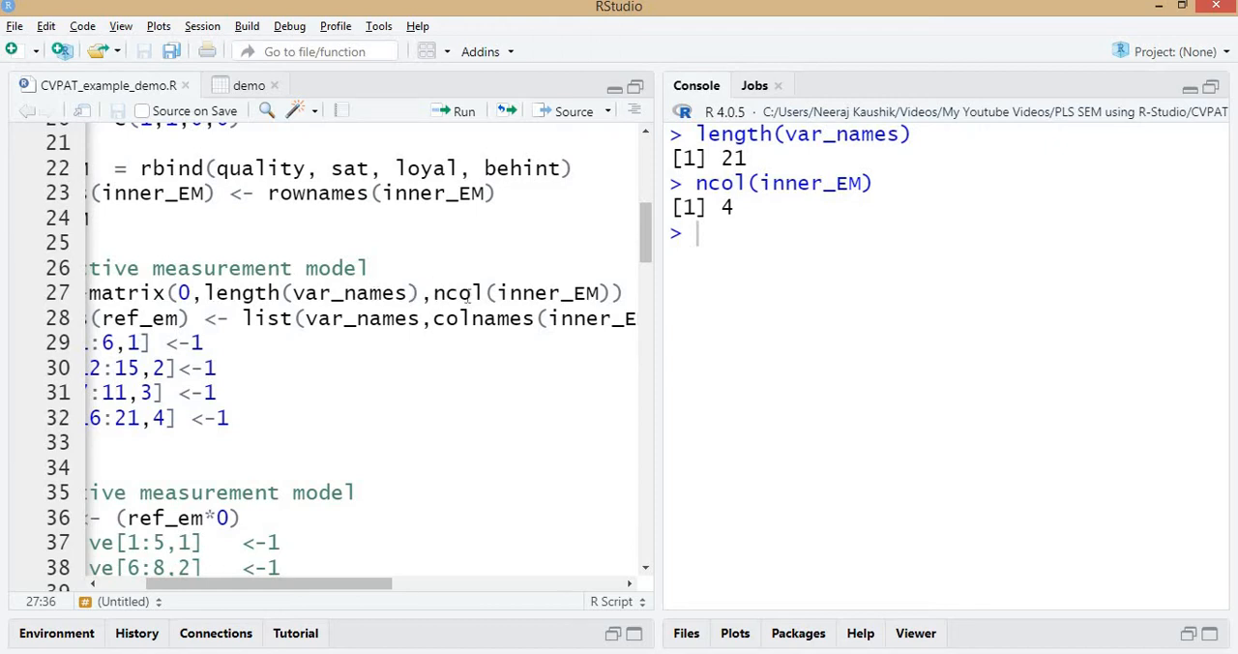
Run the matrix line that creates ref_em as zeros, sized by length(var_names) and ncol(inner_EM).
click(333, 292)
key(Home)
key(ctrl+Return)
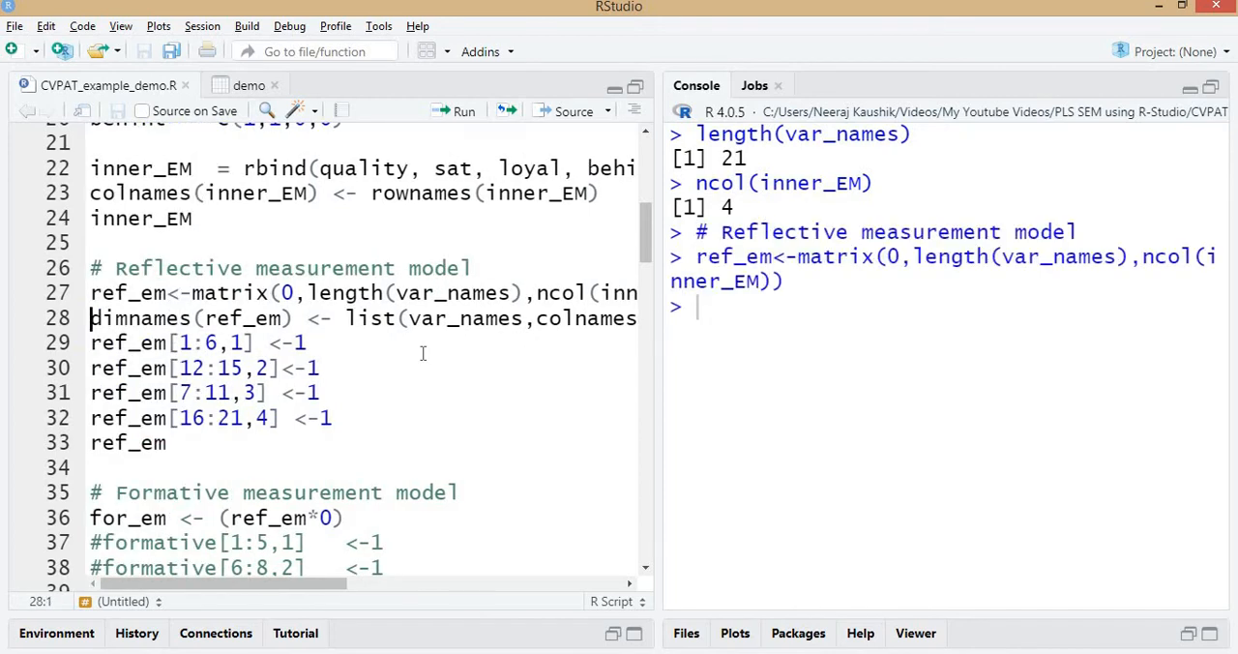
double_click(106, 293)
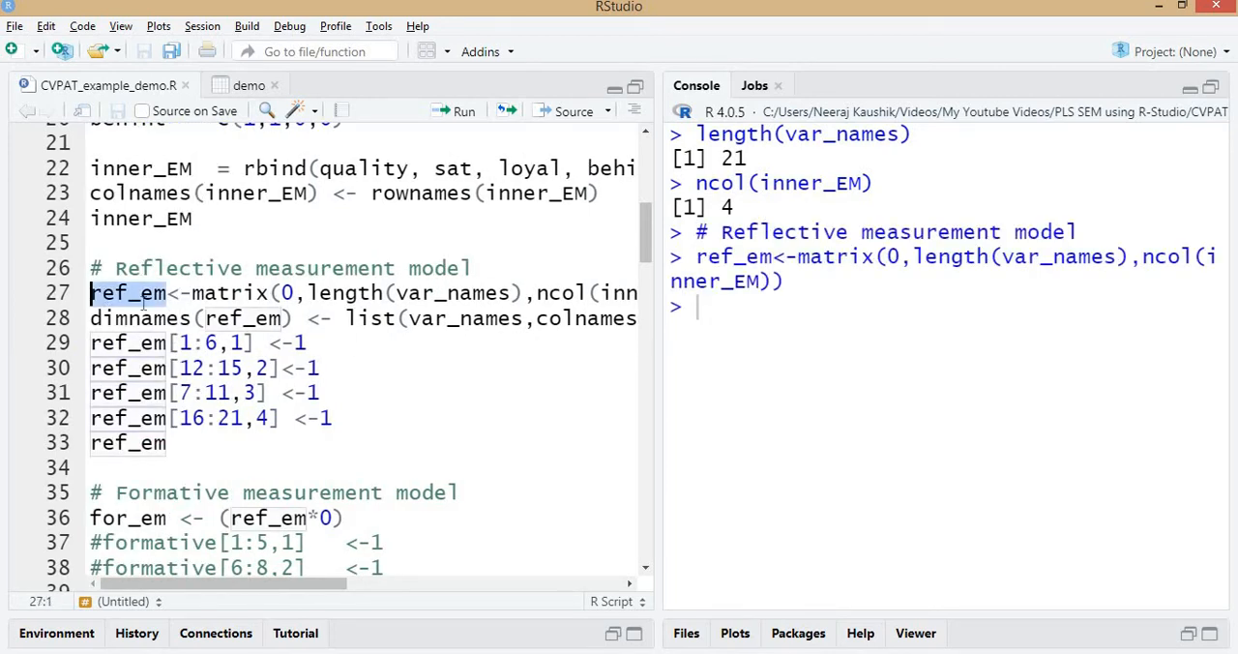
click(153, 295)
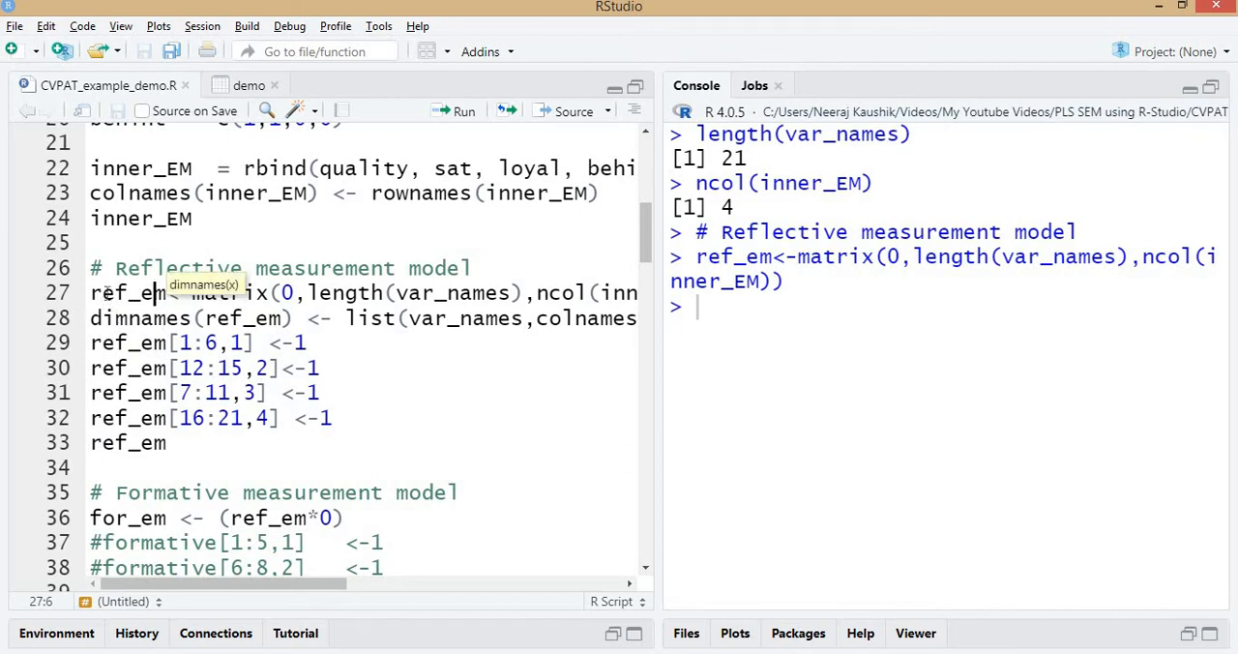
click(142, 319)
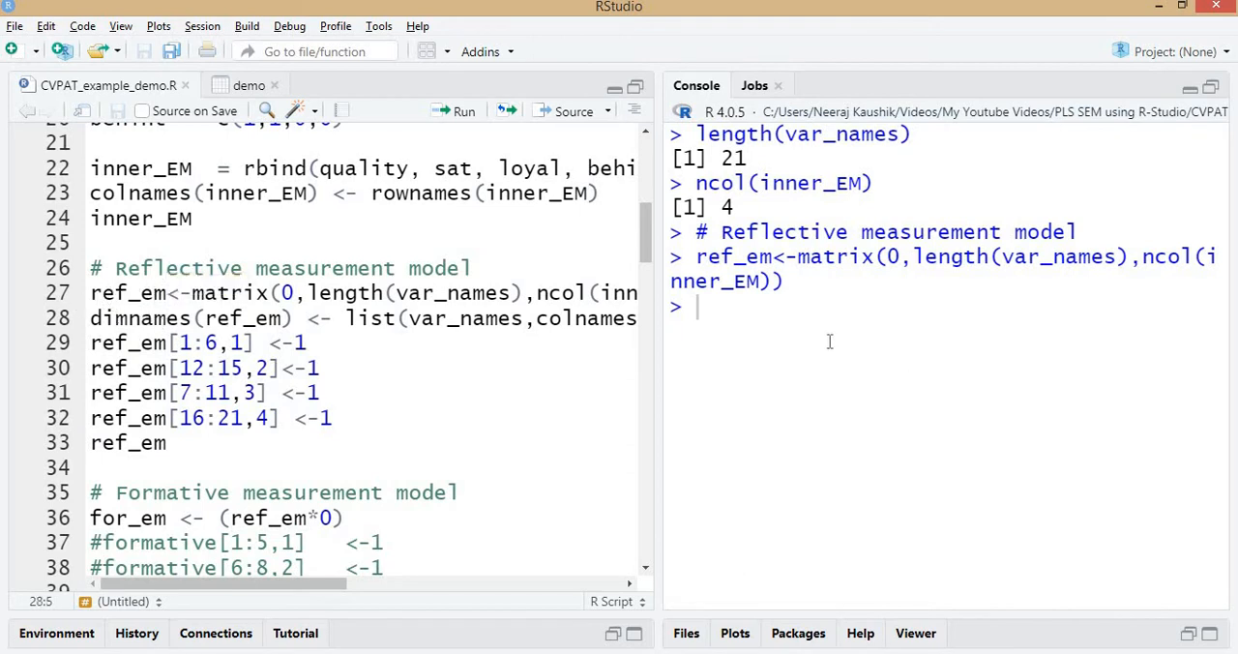
Print ref_em on its own and check the matrix's rows and columns in the console.
click(104, 293)
key(Left)
key(ctrl+shift+Right)
key(ctrl+Return)
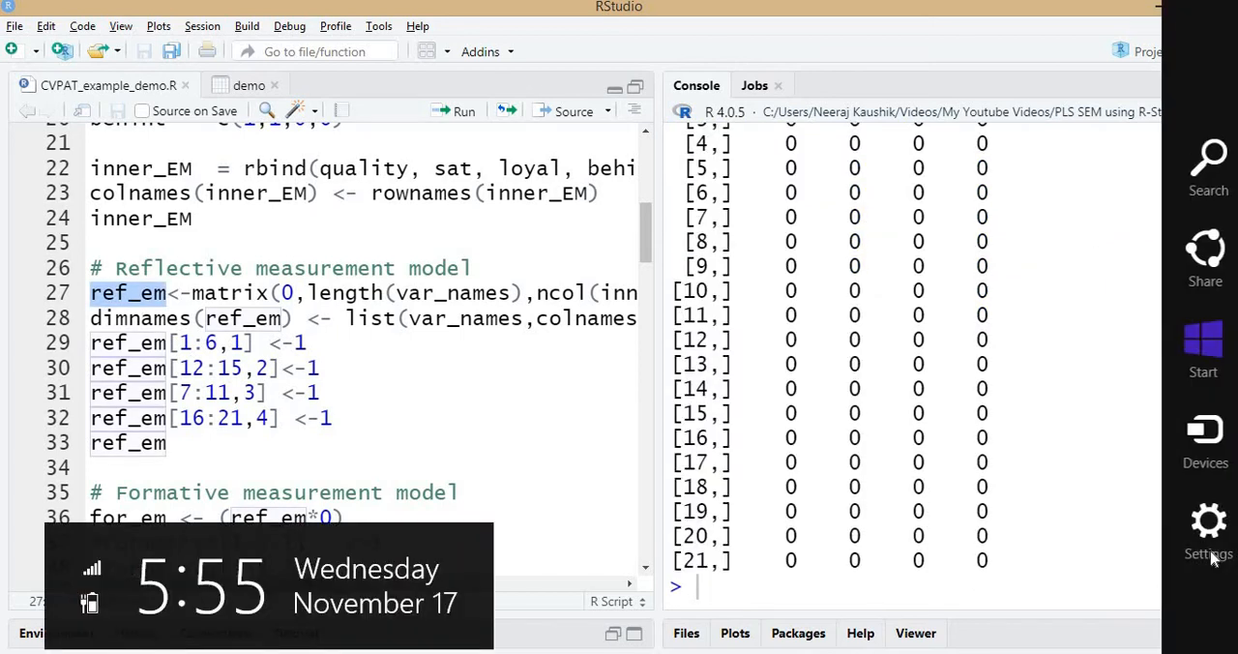
scroll(958, 348, up, 5)
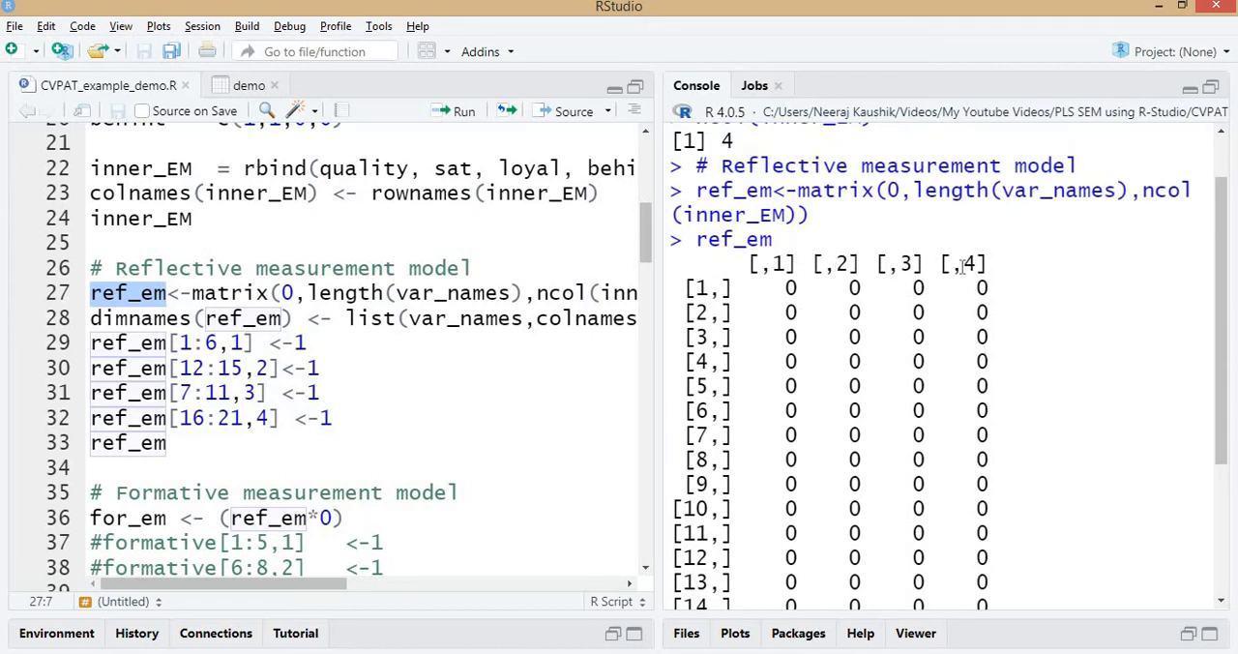
scroll(706, 482, down, 5)
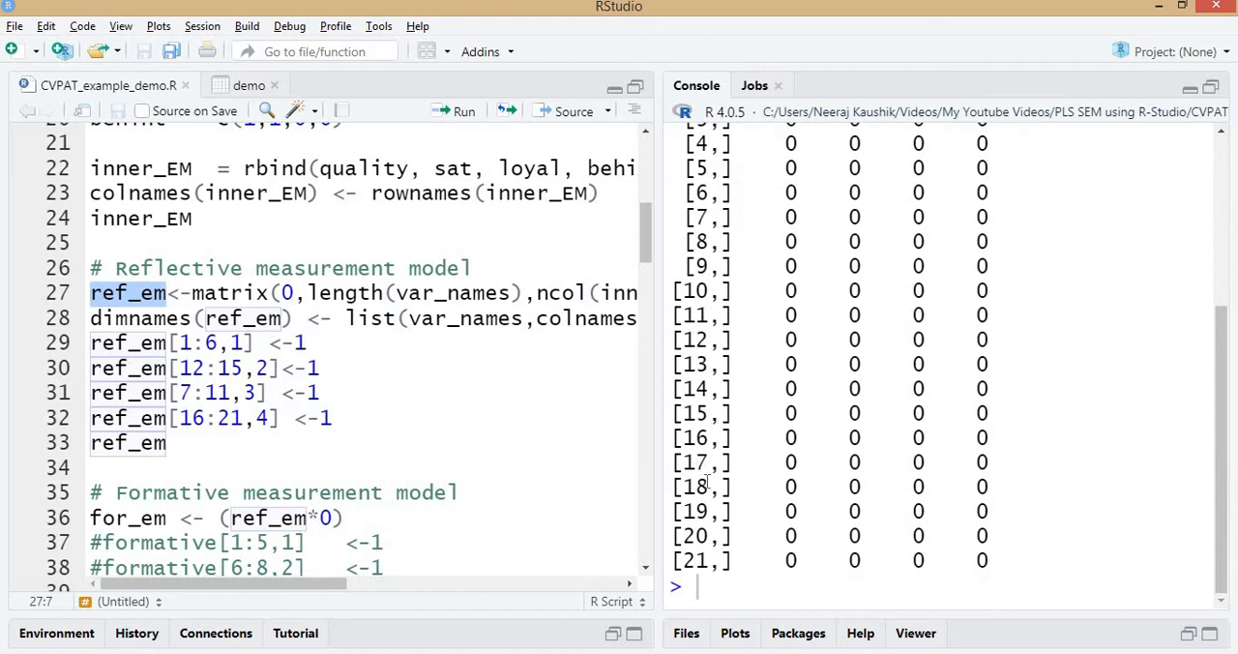
scroll(726, 445, up, 5)
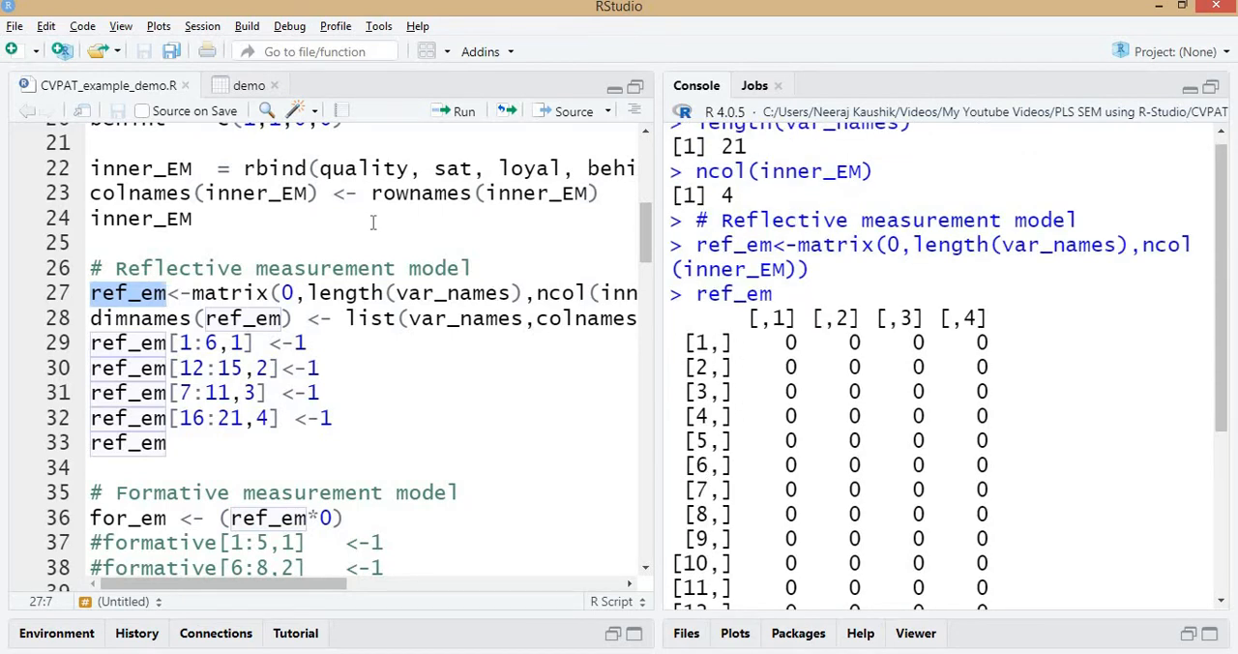
Print var_names from its colnames(demo) line and compare the indicator names with the unlabelled rows of ref_em.
scroll(350, 257, up, 4)
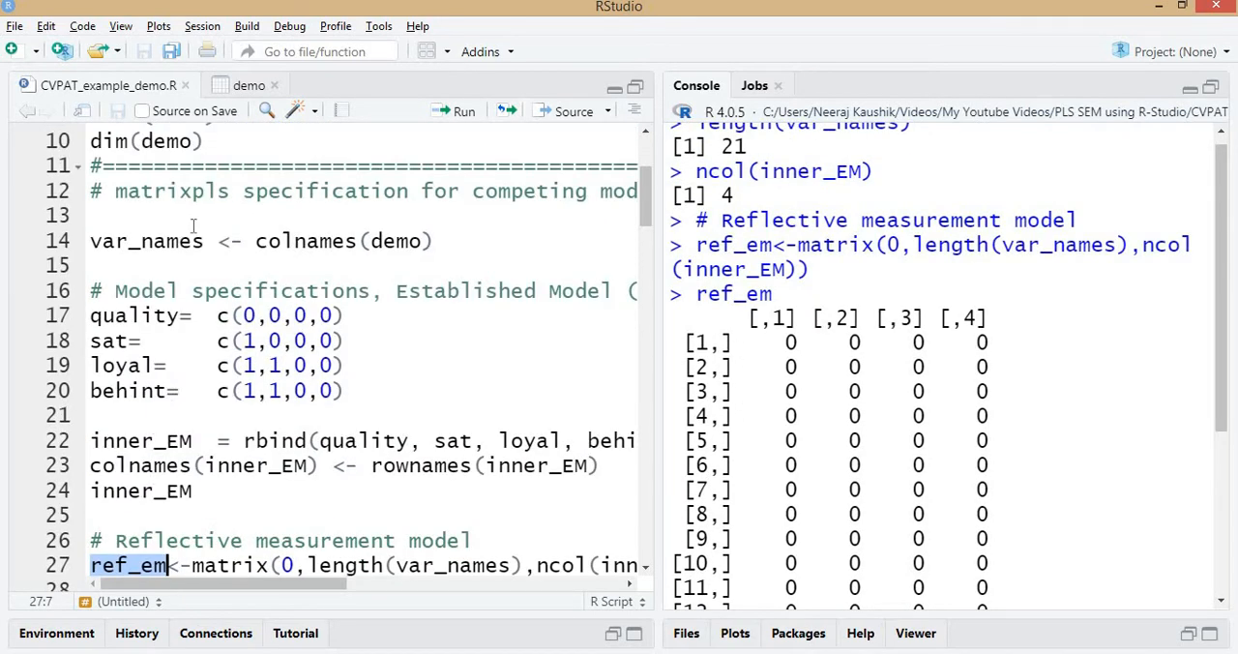
double_click(155, 242)
key(ctrl+Return)
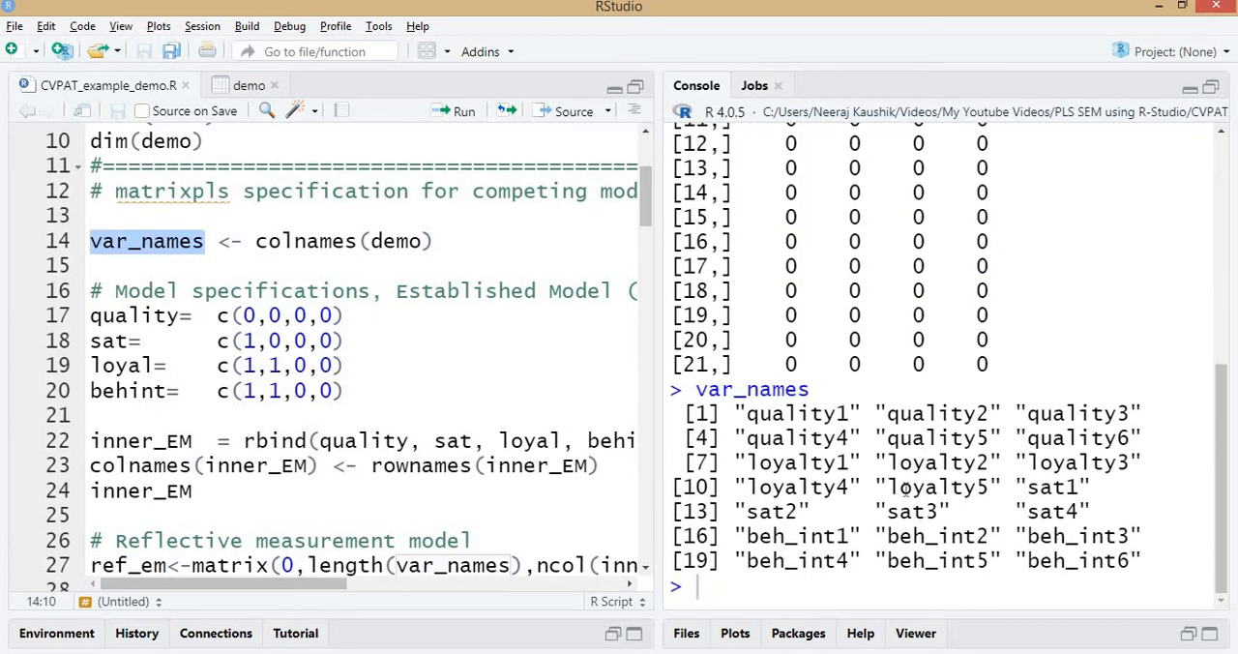
scroll(904, 425, up, 4)
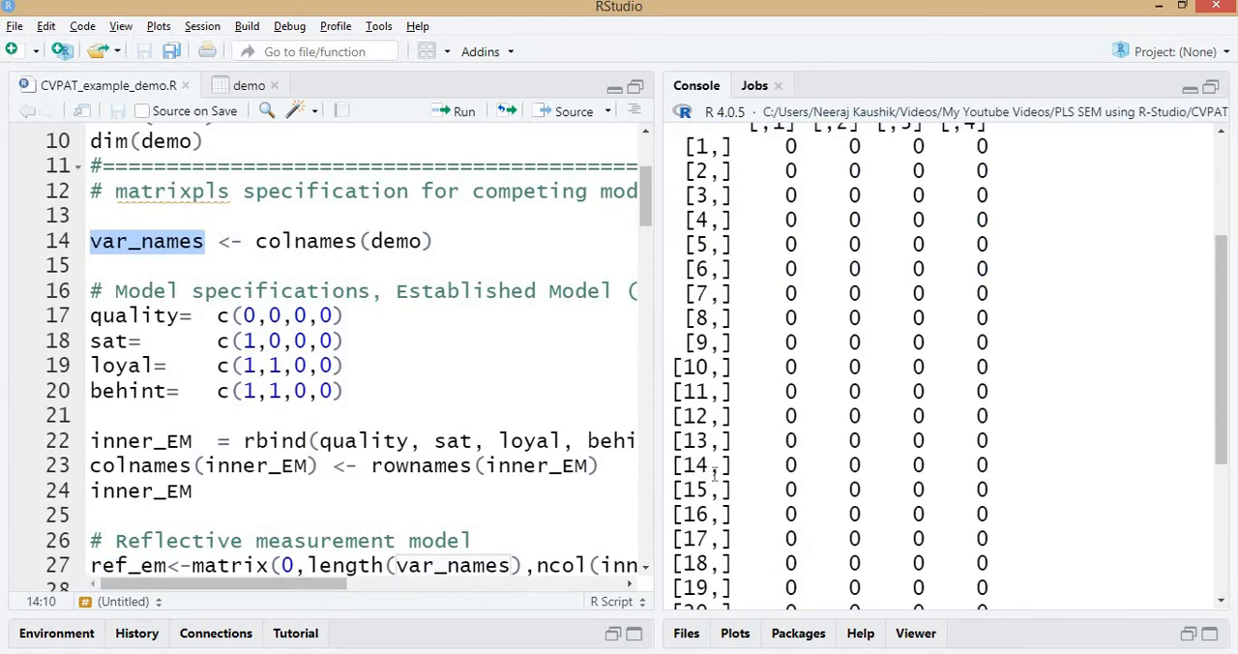
scroll(771, 473, up, 3)
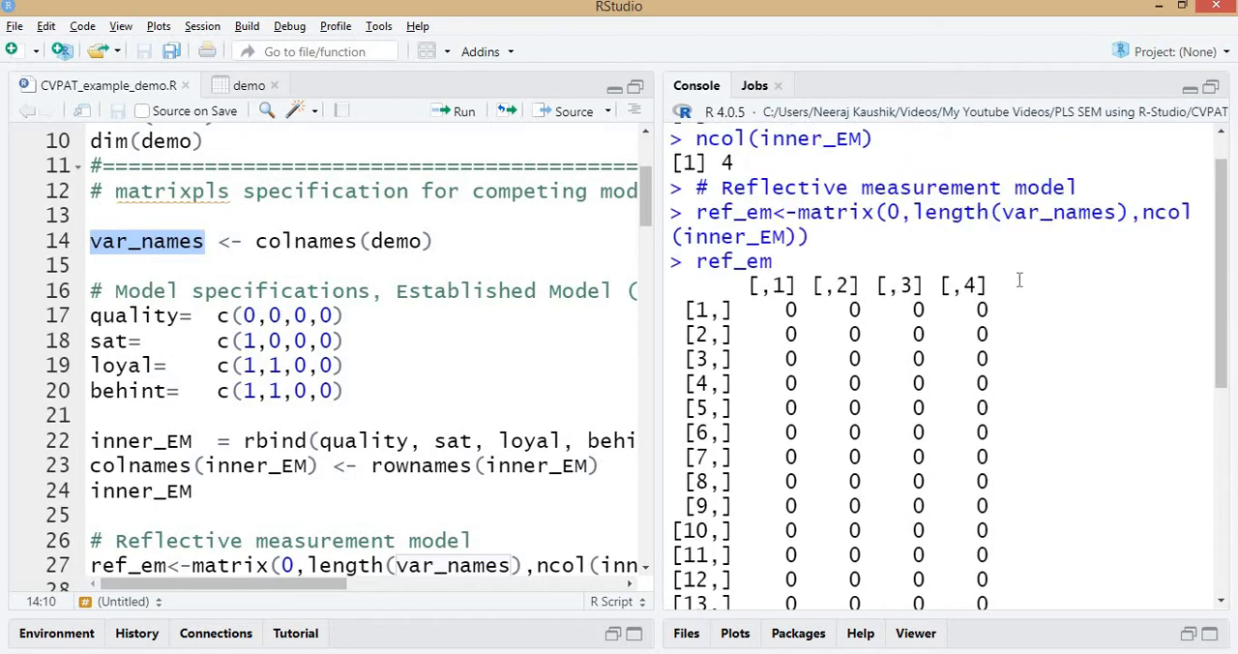
scroll(316, 329, down, 4)
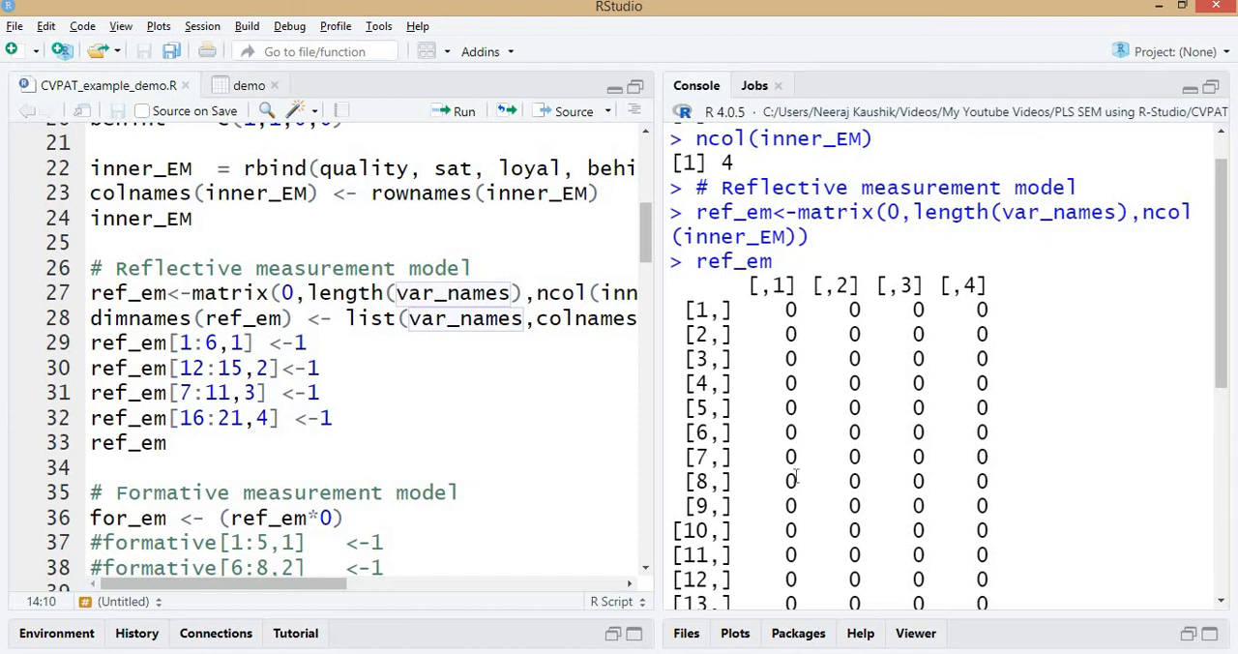
Widen the script editor and examine the full dimnames(ref_em) line with its list of var_names and colnames(inner_EM).
click(211, 317)
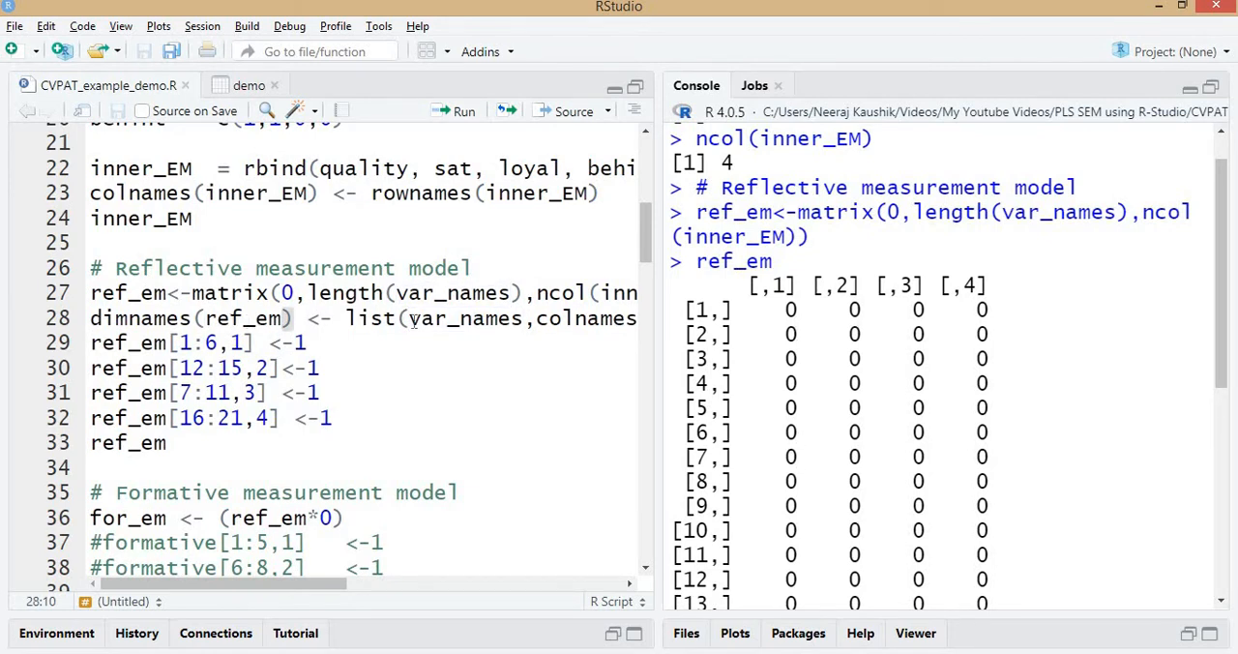
drag(663, 336, 731, 348)
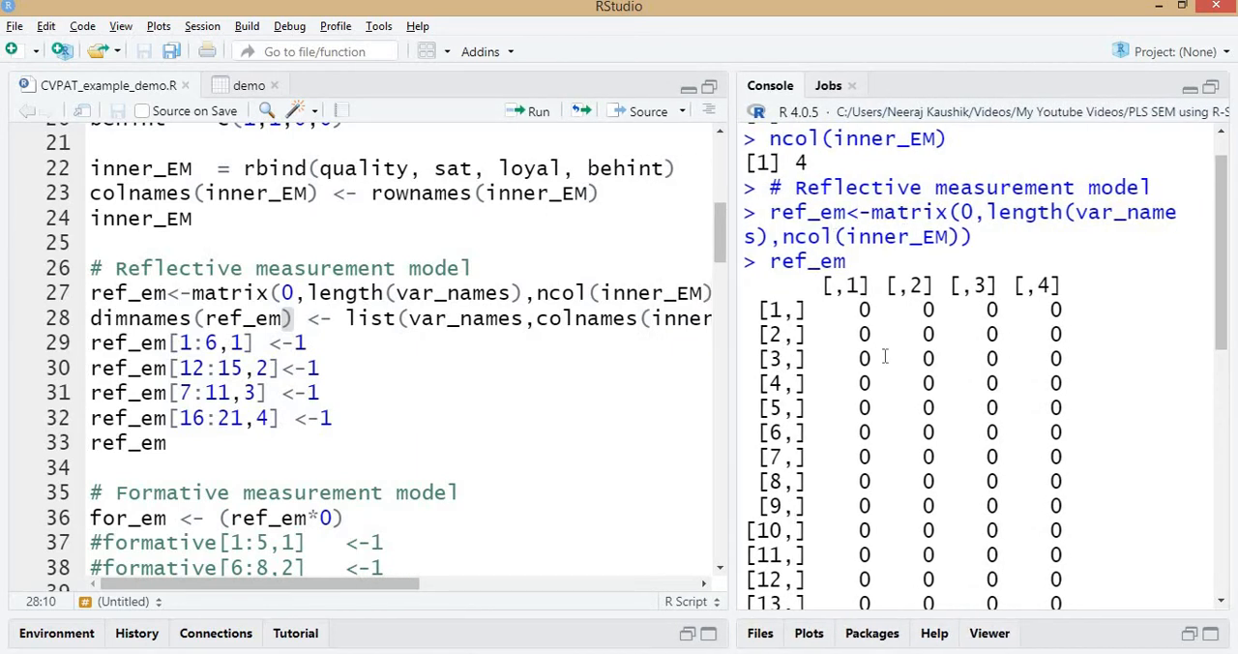
scroll(861, 208, down, 2)
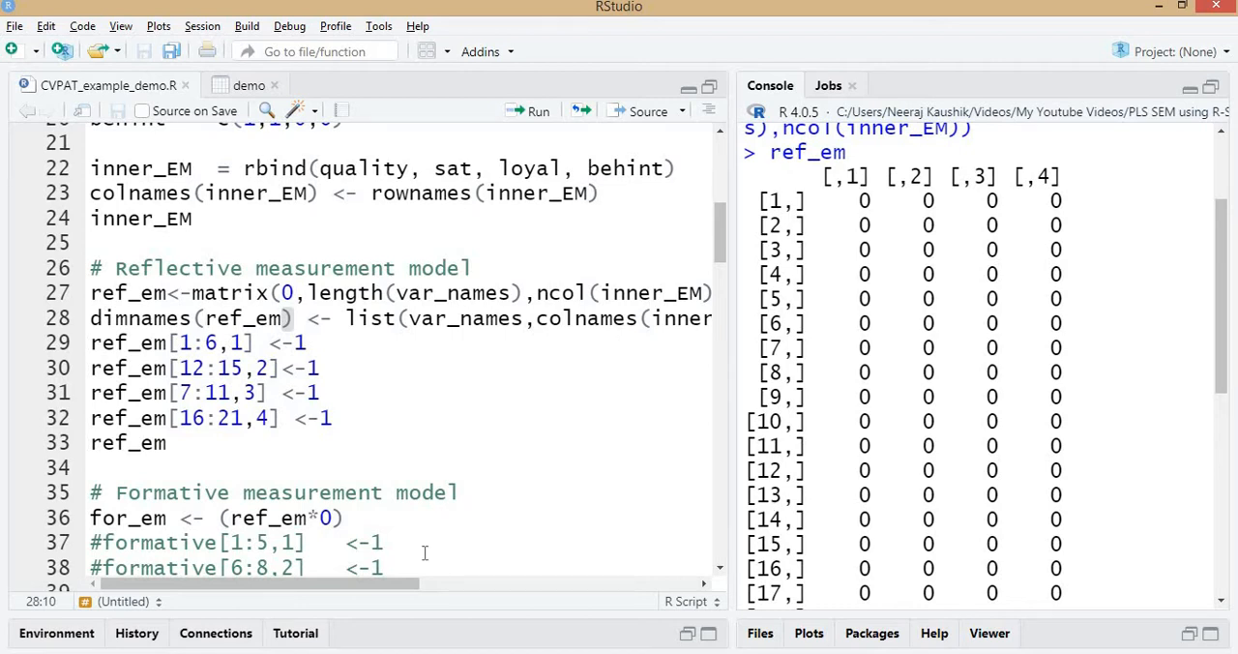
drag(415, 590, 500, 533)
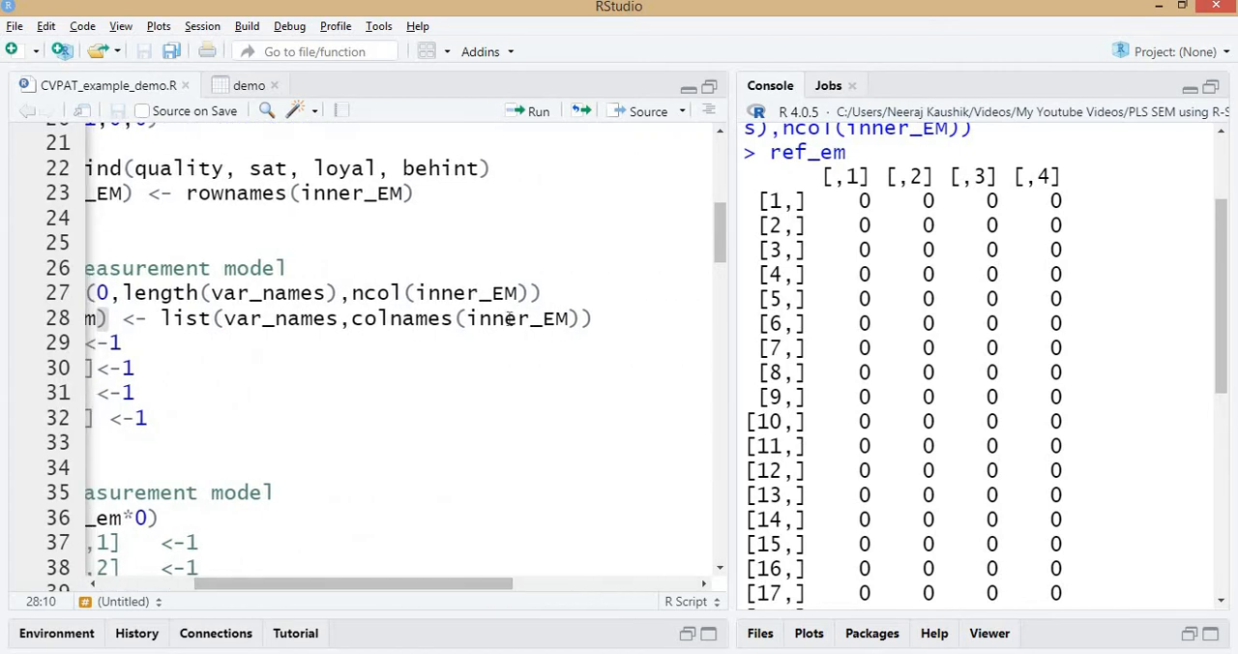
drag(373, 589, 280, 589)
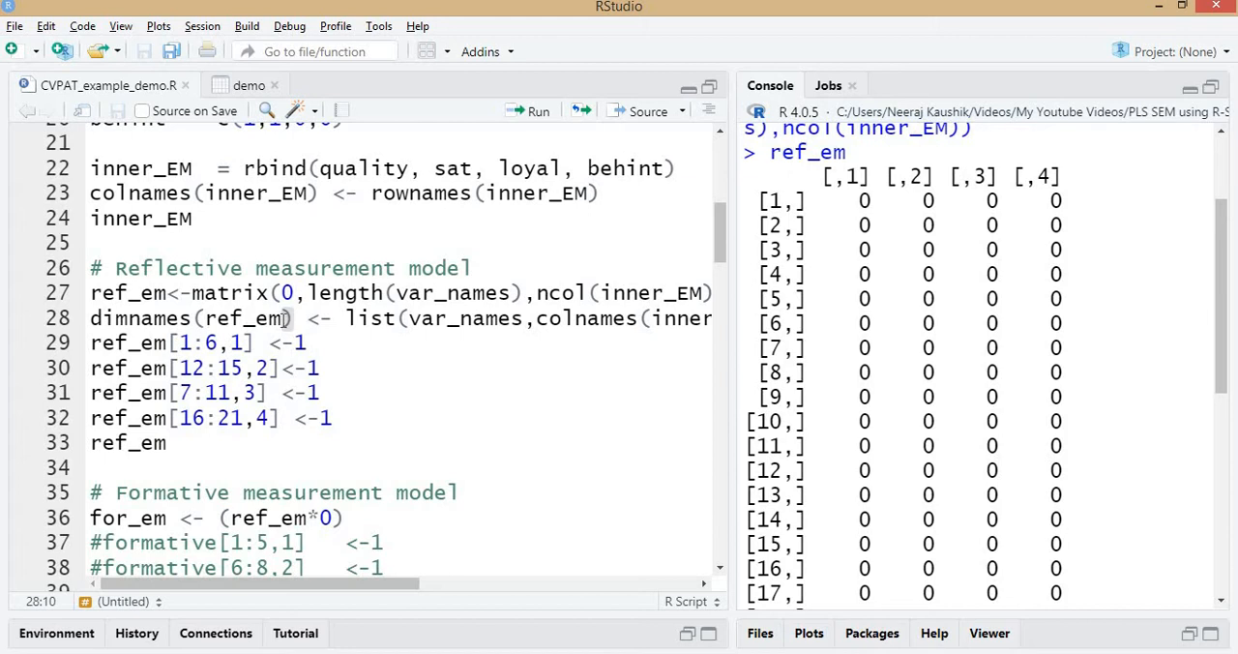
double_click(241, 317)
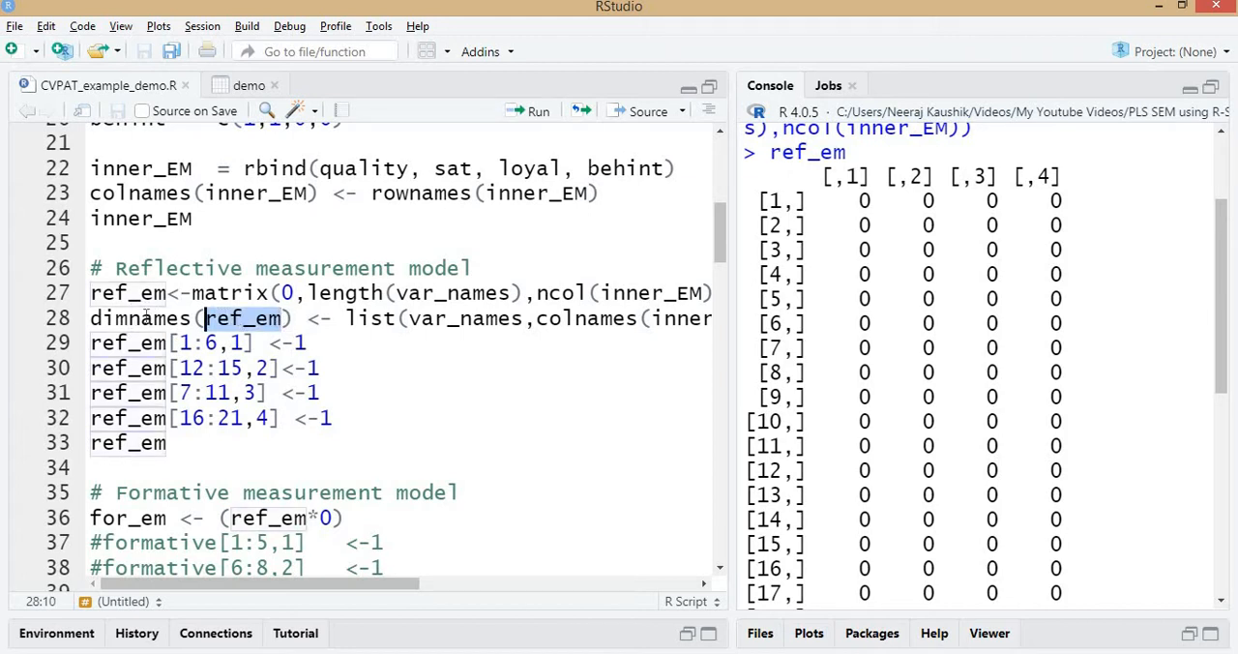
click(142, 317)
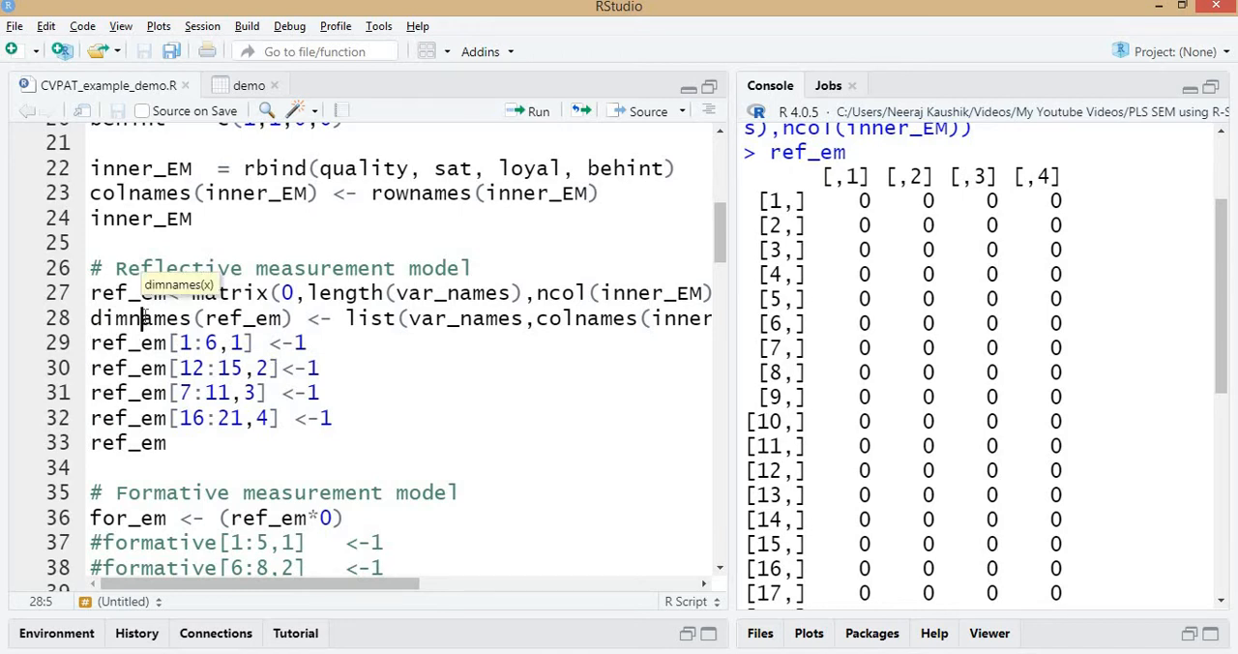
double_click(377, 319)
drag(372, 583, 485, 592)
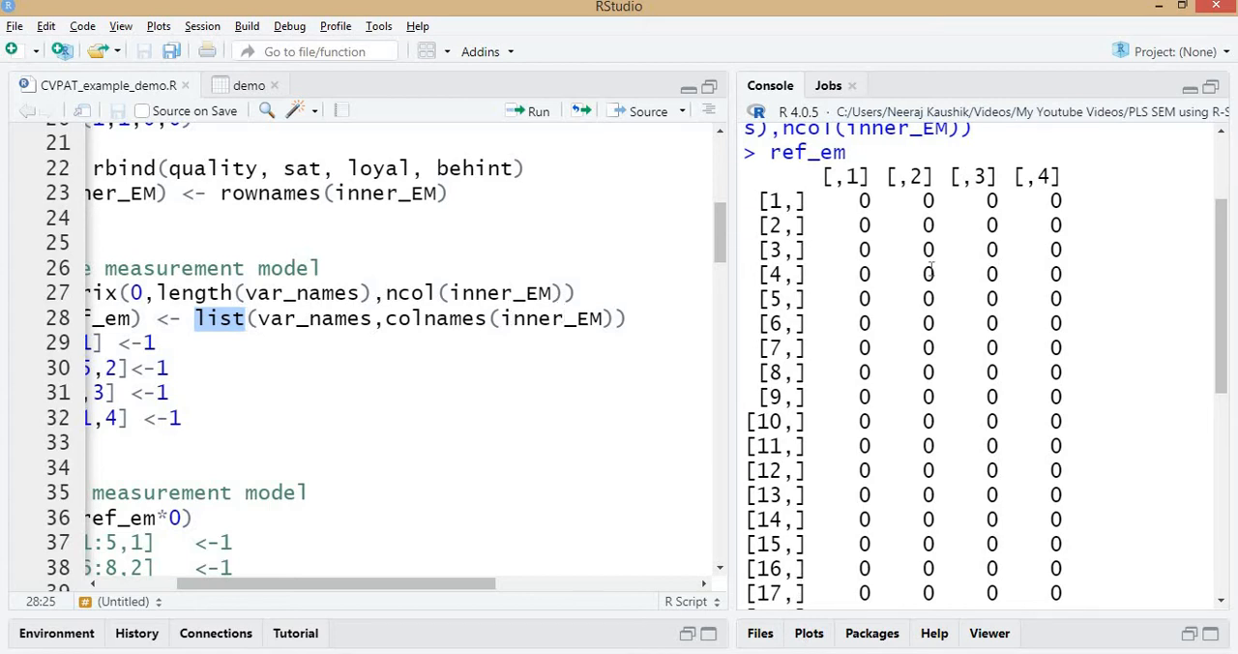
scroll(559, 318, up, 3)
scroll(812, 207, up, 3)
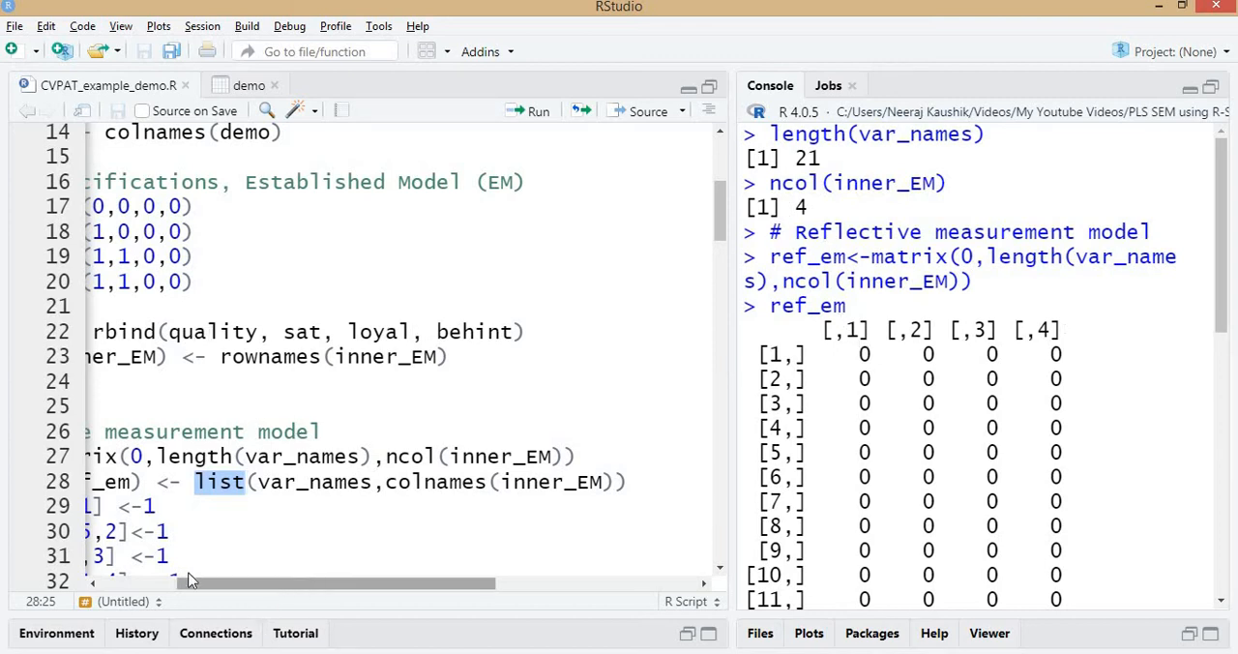
drag(311, 581, 227, 582)
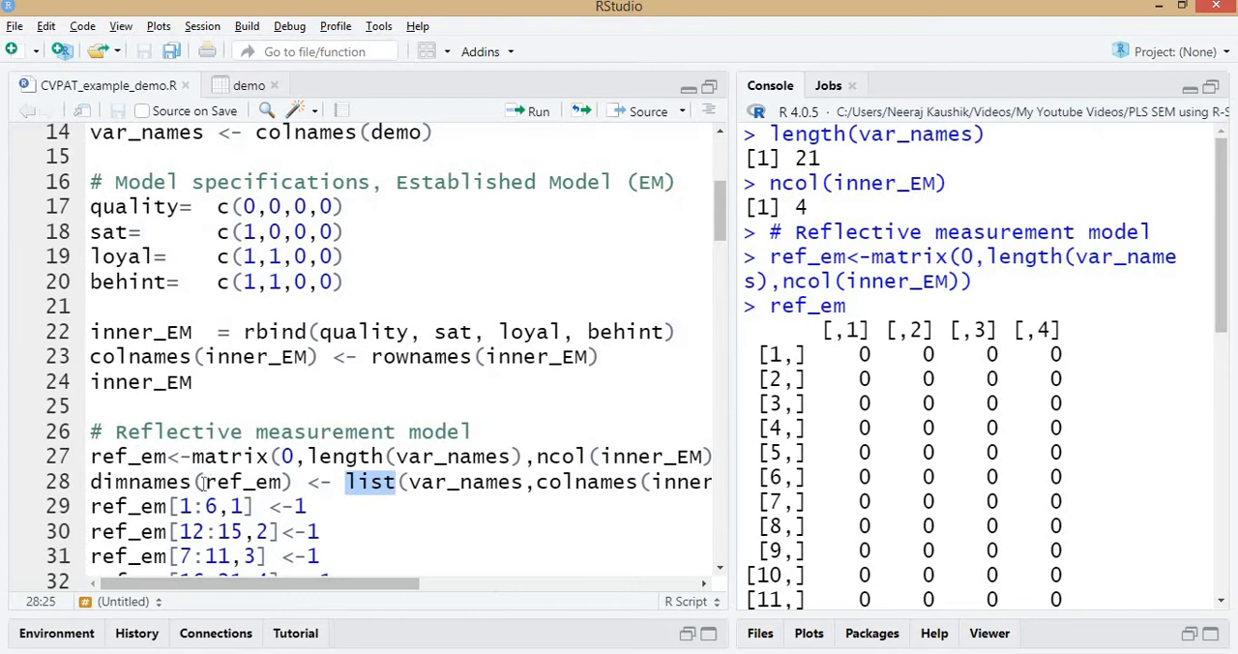
Run the dimnames line that labels ref_em with var_names and inner_EM's column names, then print ref_em and review its labels.
key(Home)
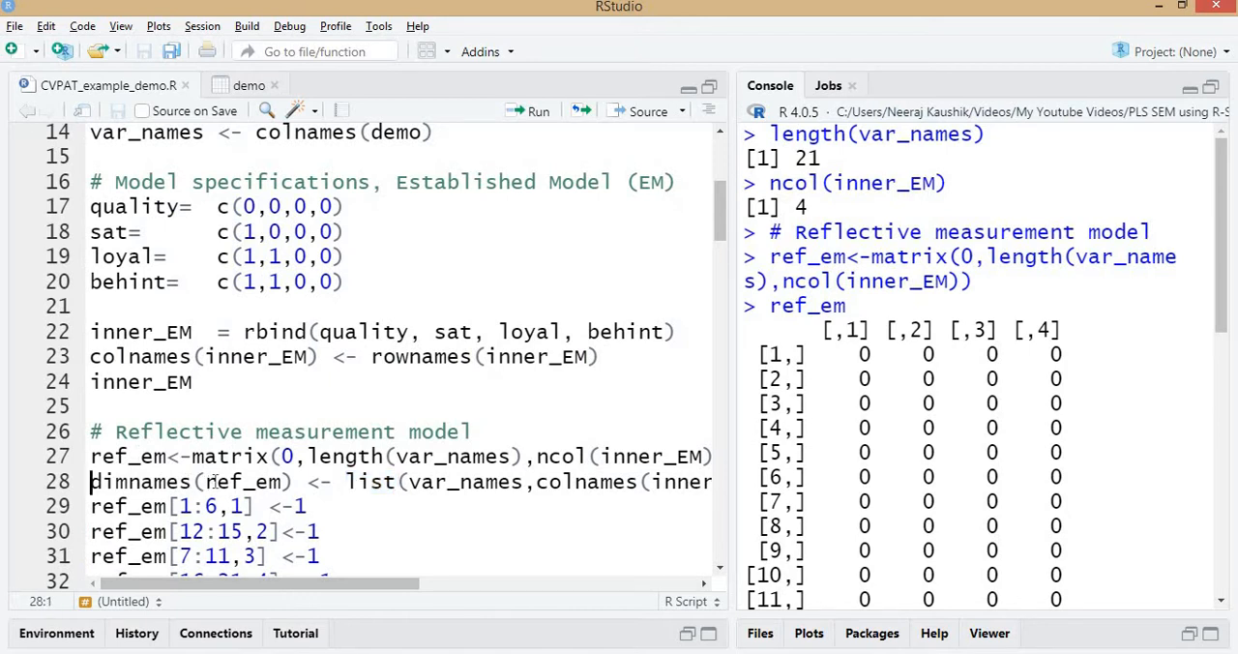
key(ctrl+Return)
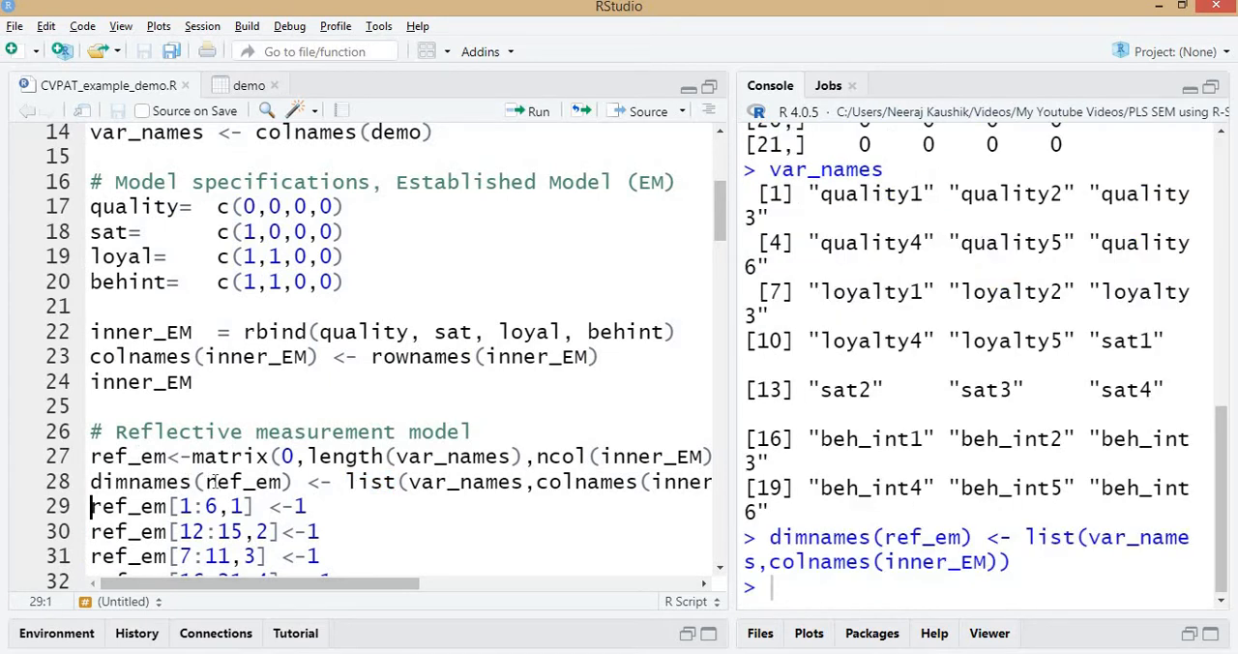
key(Up)
key(ctrl+shift+Right)
key(ctrl+Return)
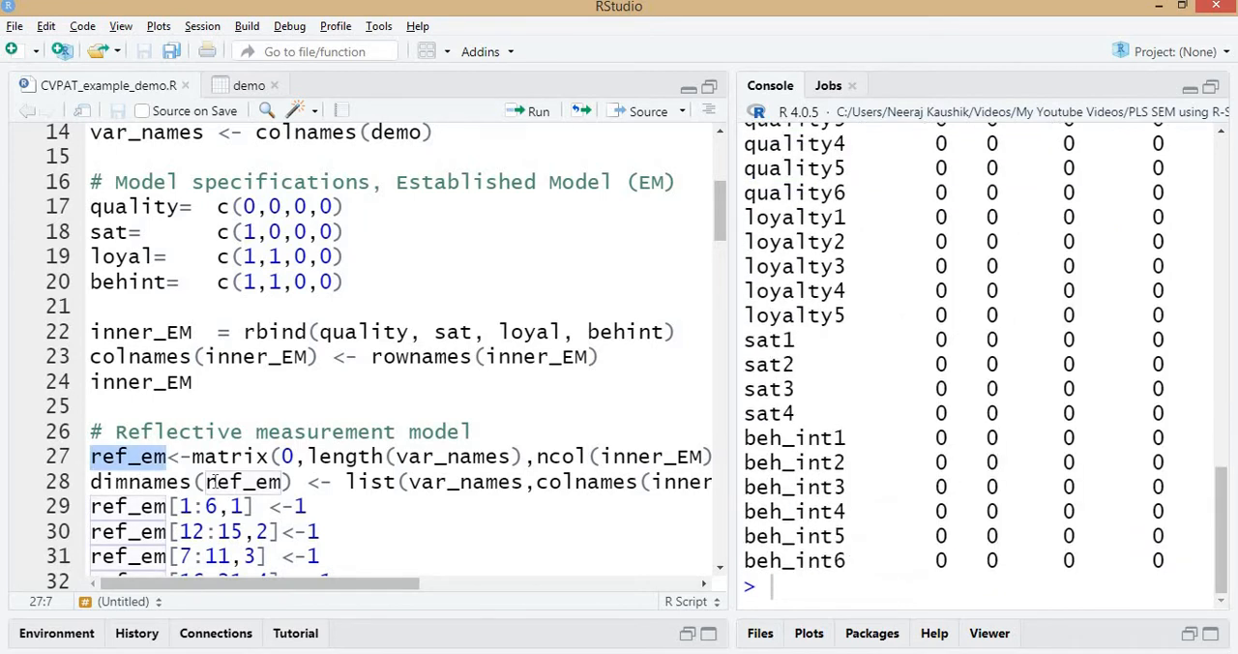
scroll(580, 427, up, 3)
scroll(957, 348, up, 8)
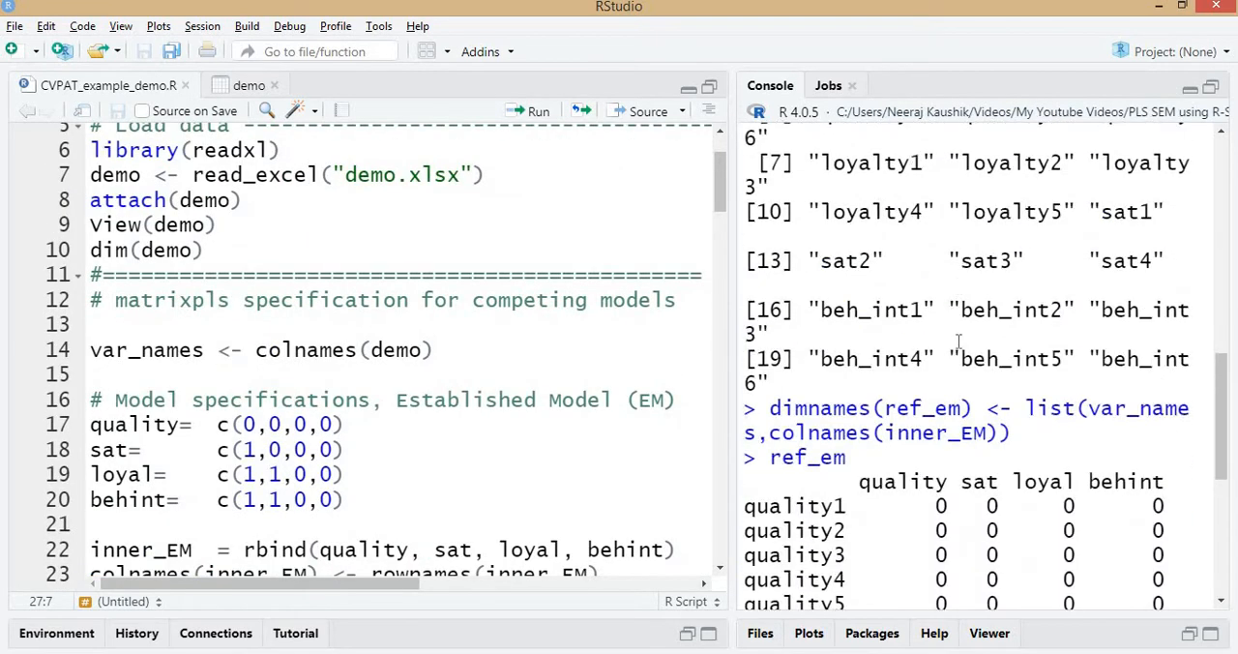
scroll(929, 310, down, 1)
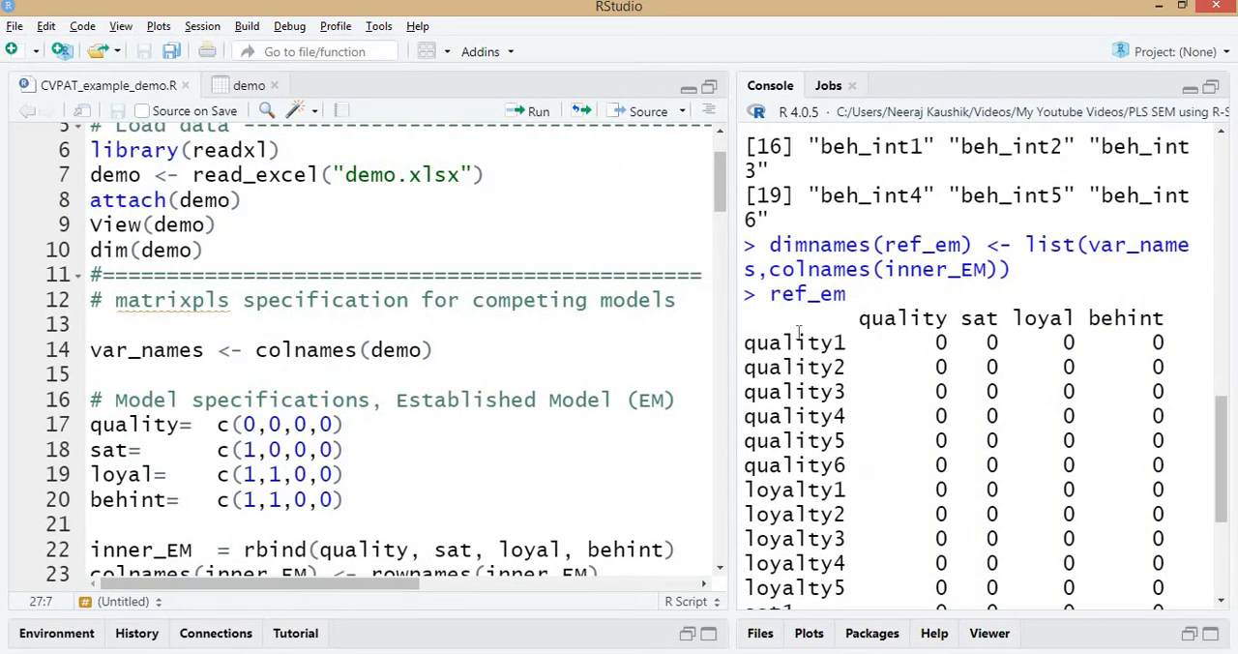
scroll(811, 445, down, 5)
scroll(820, 320, up, 1)
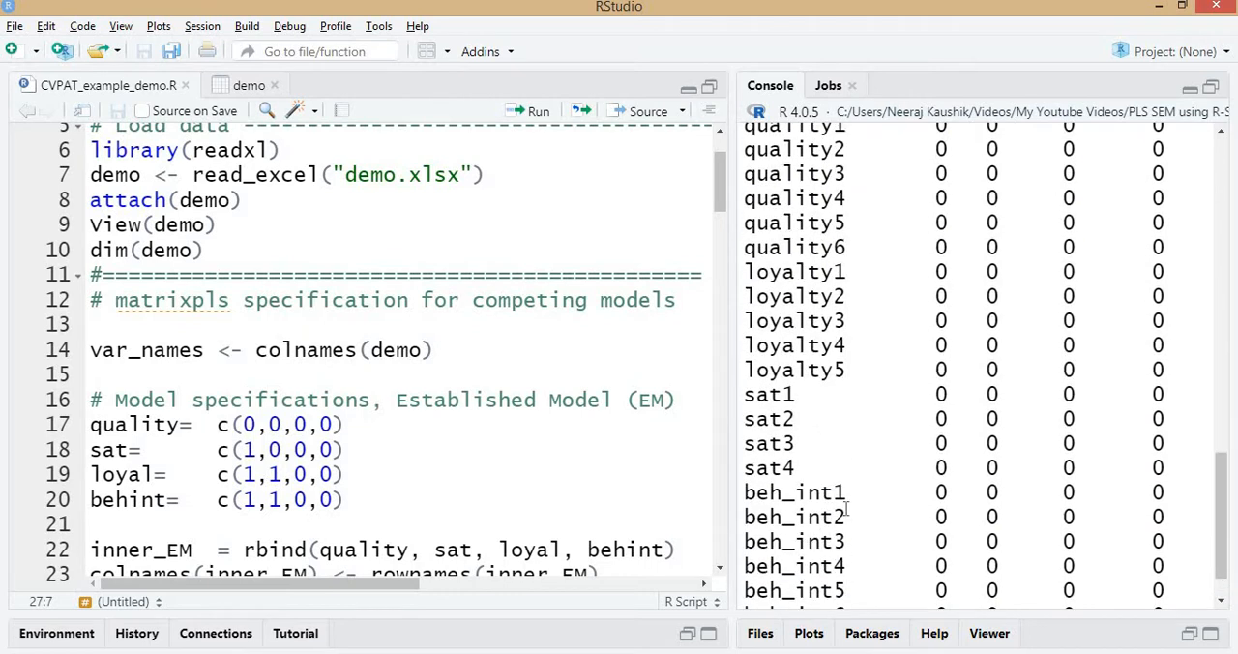
Review the labelled rows and columns of ref_em against the var_names and dimnames(ref_em) lines of the script.
scroll(837, 490, down, 1)
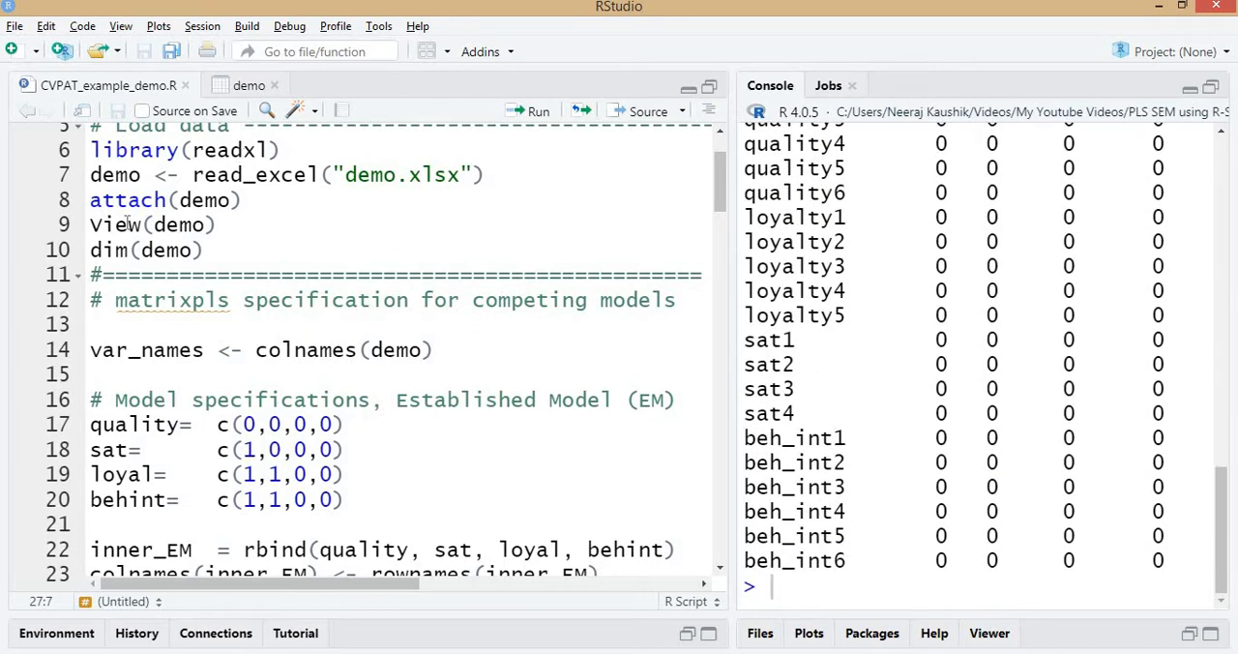
click(143, 350)
scroll(261, 360, down, 4)
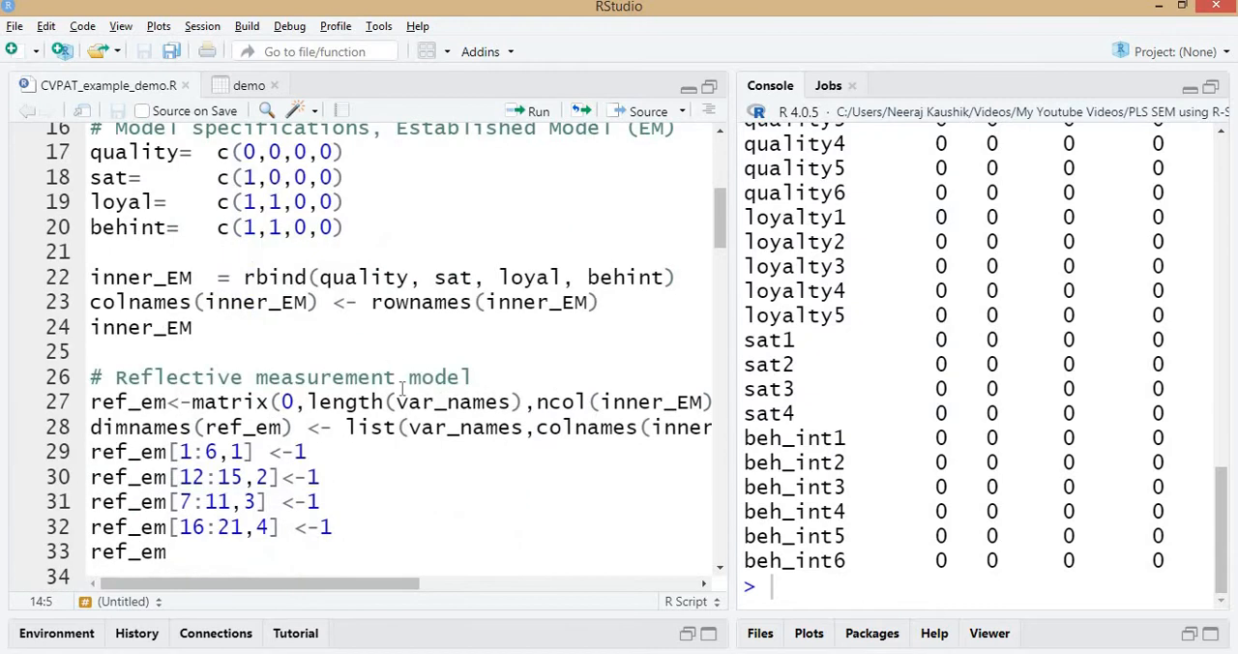
click(410, 426)
key(ctrl+Return)
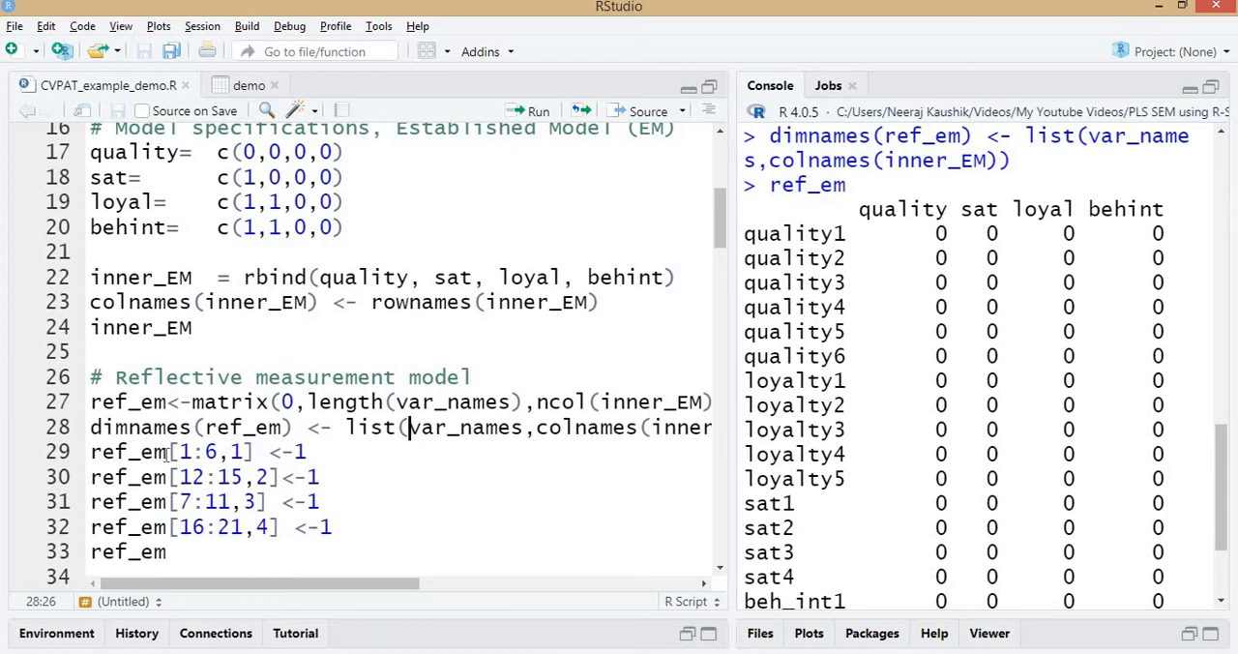
Run ref_em[1:6,1] <-1 to assign the six quality indicators to the quality construct, checking the row order in the console.
drag(179, 452, 218, 452)
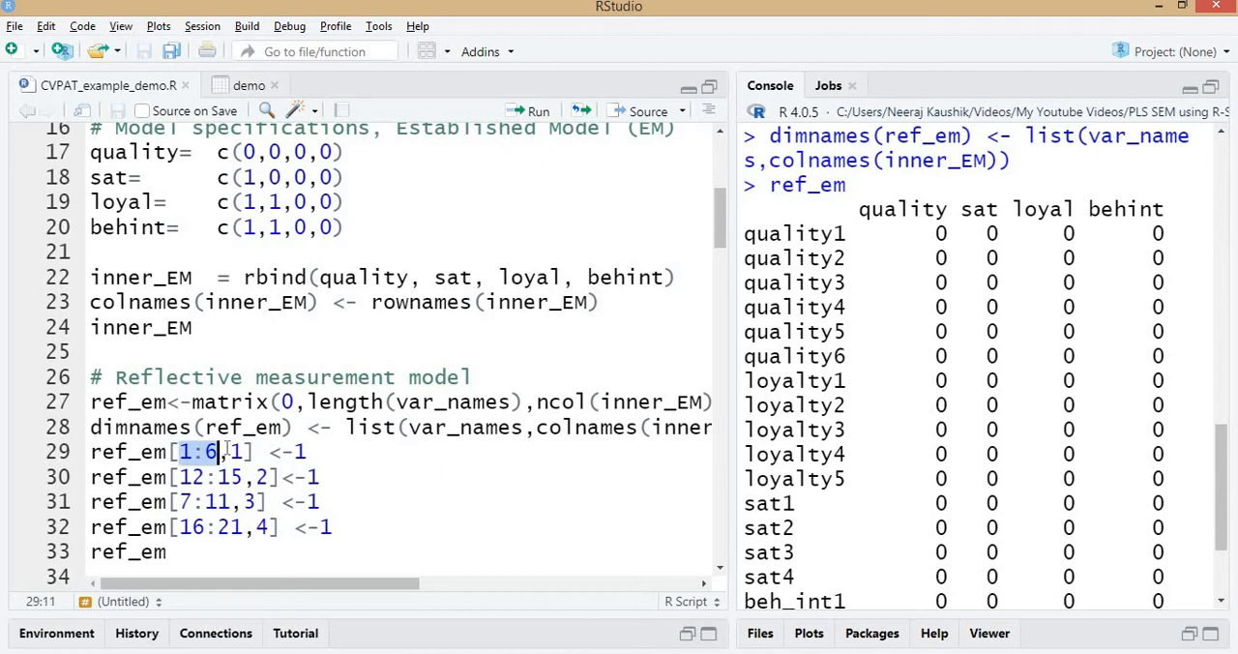
click(339, 451)
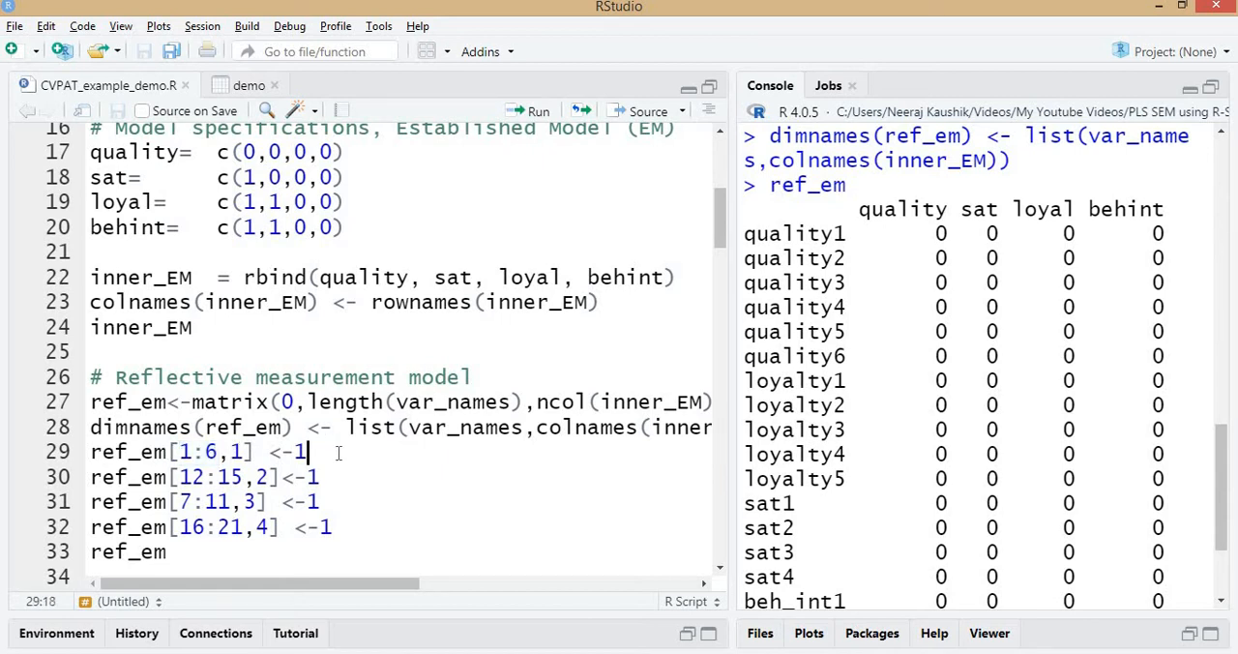
key(ctrl+Return)
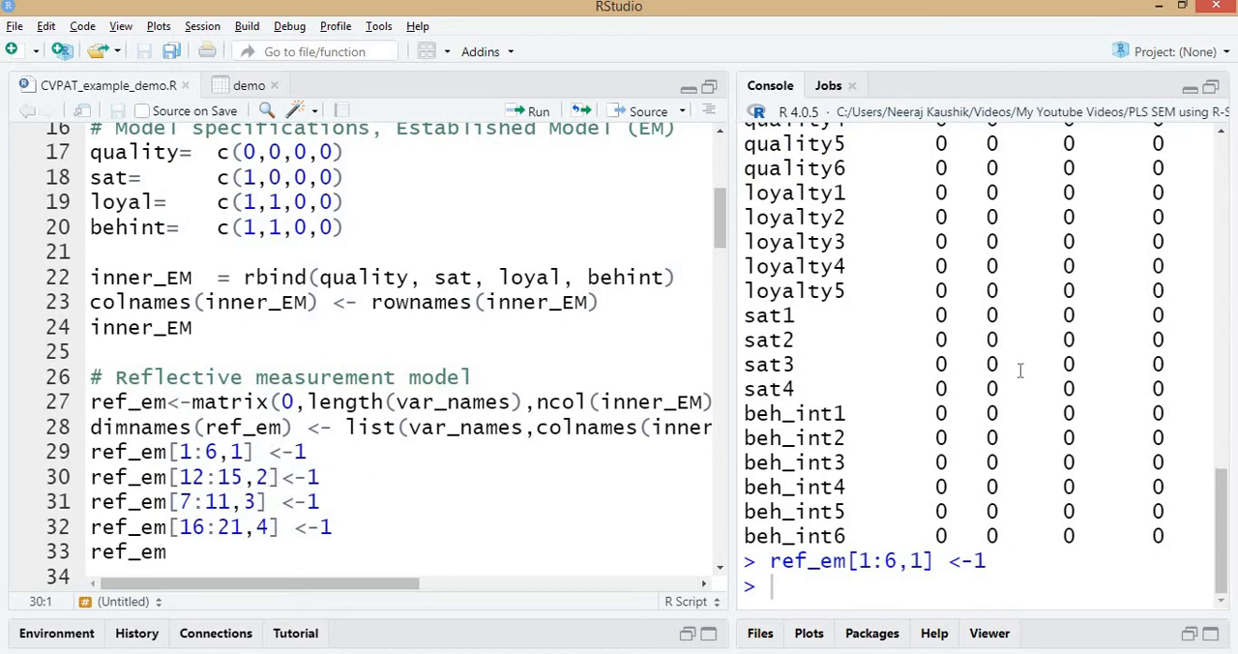
scroll(1021, 371, up, 4)
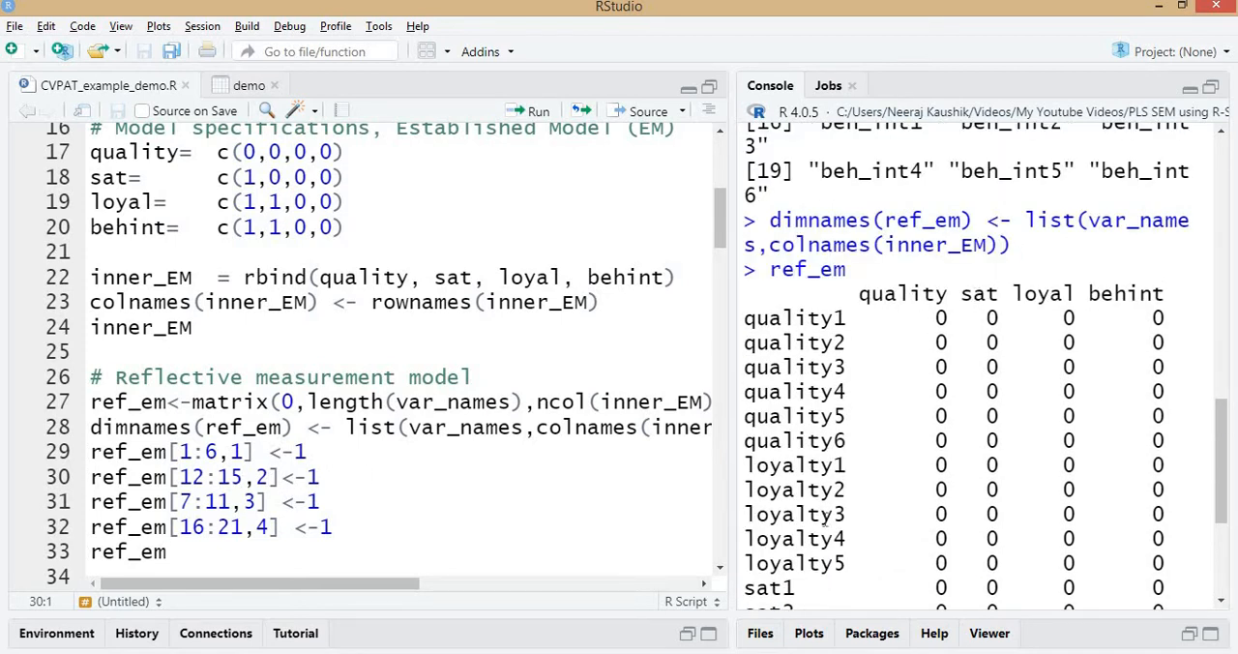
scroll(800, 508, down, 1)
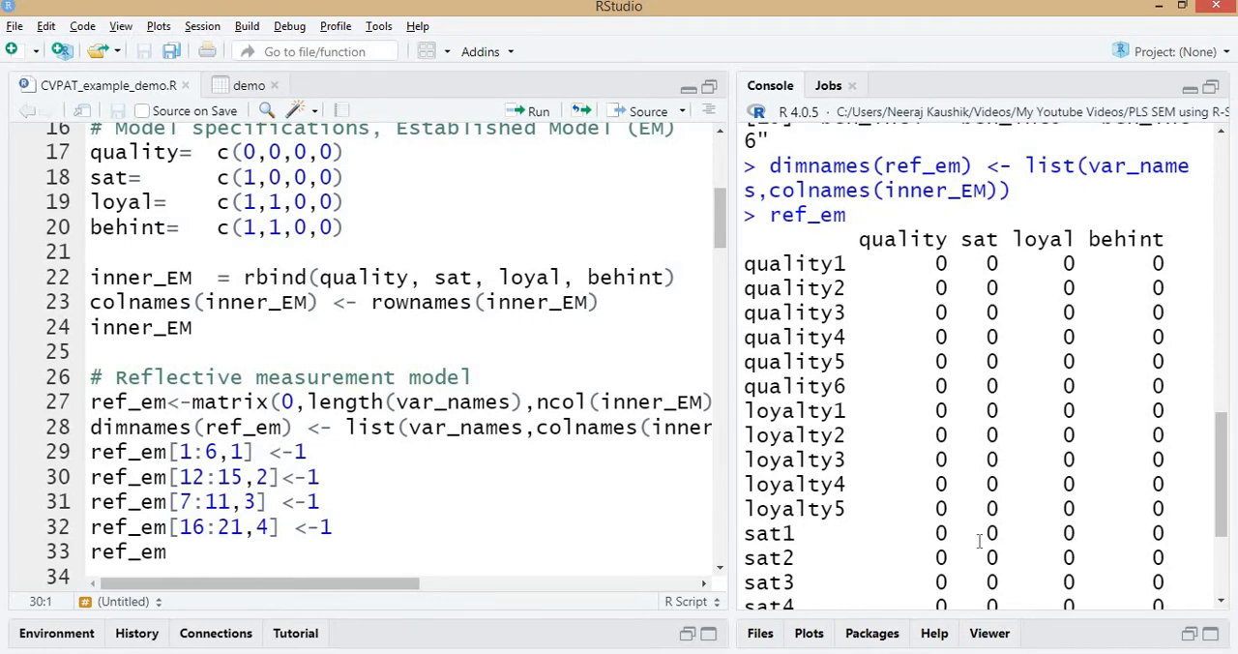
Run the ref_em assignments for rows 12:15, 7:11 and 16:21 in columns 2, 3 and 4, and print the completed matrix.
click(318, 477)
key(ctrl+Return)
key(ctrl+Return)
key(ctrl+Return)
key(ctrl+Return)
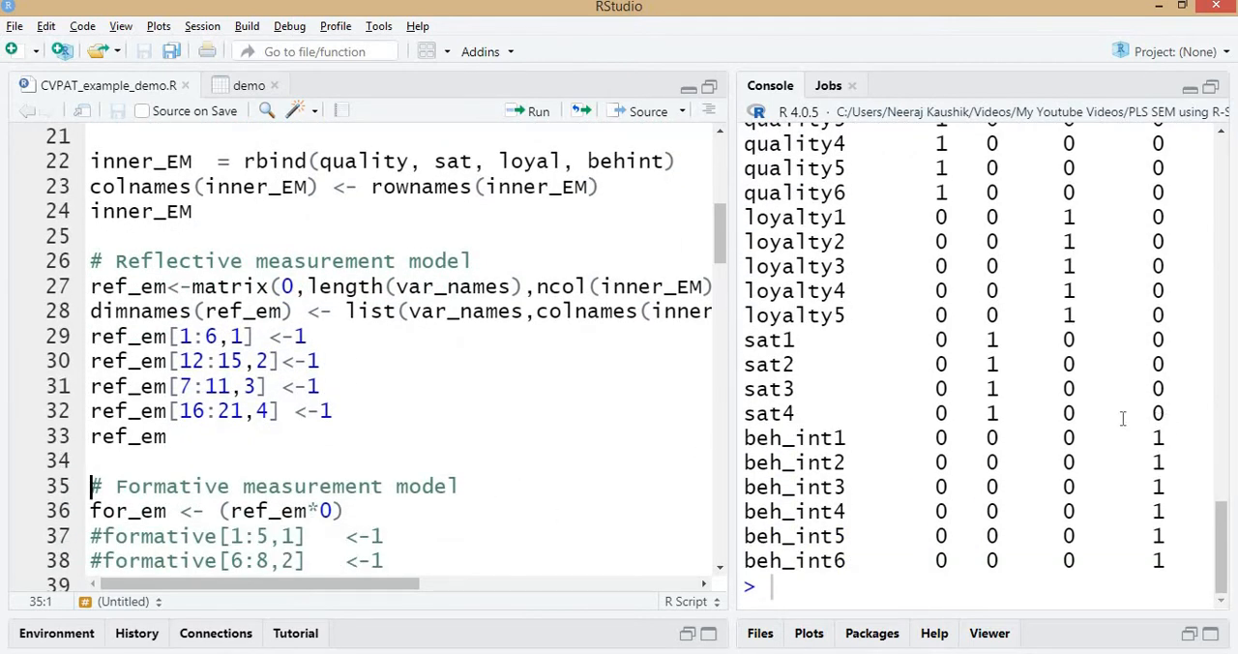
scroll(1122, 421, up, 3)
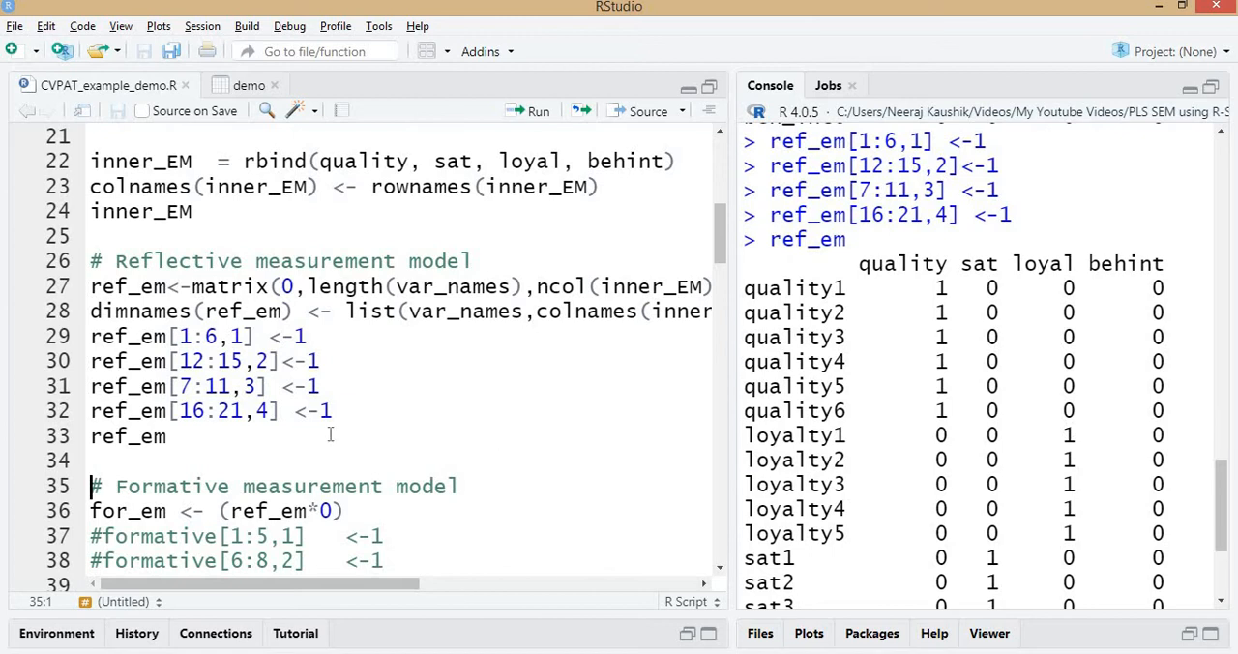
Create the formative matrix with for_em <- (ref_em*0) and look over the commented formative lines and the t(for_em) line.
scroll(332, 428, down, 2)
click(168, 401)
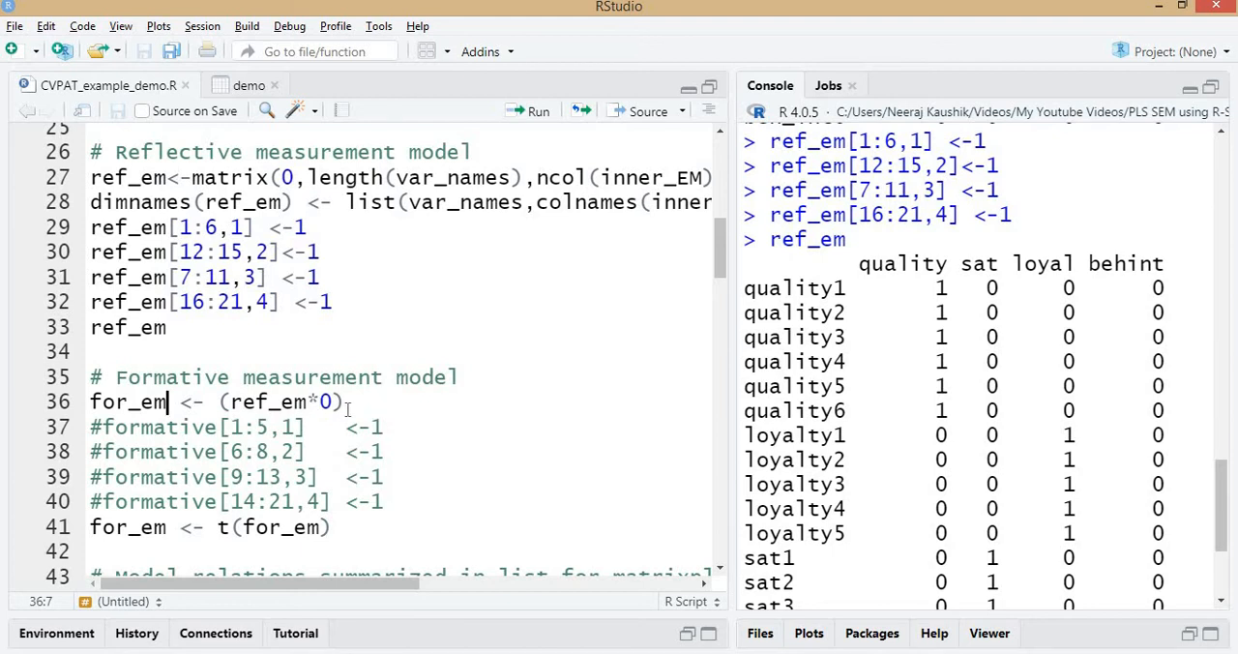
key(ctrl+Return)
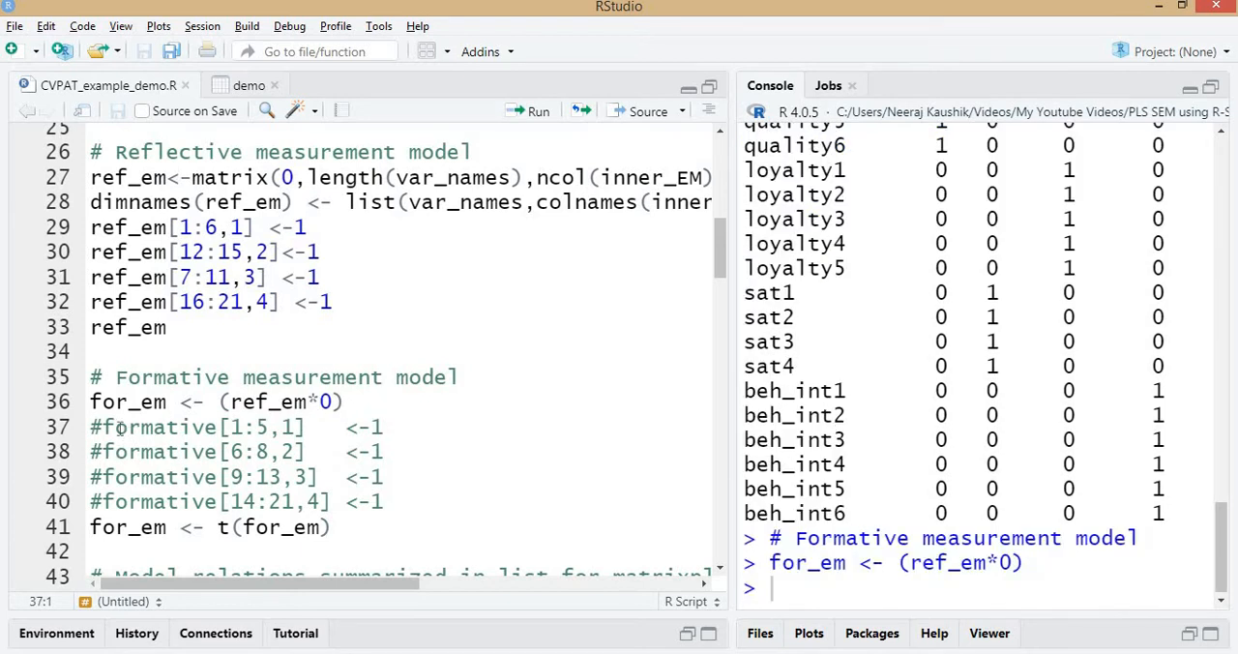
drag(92, 427, 387, 501)
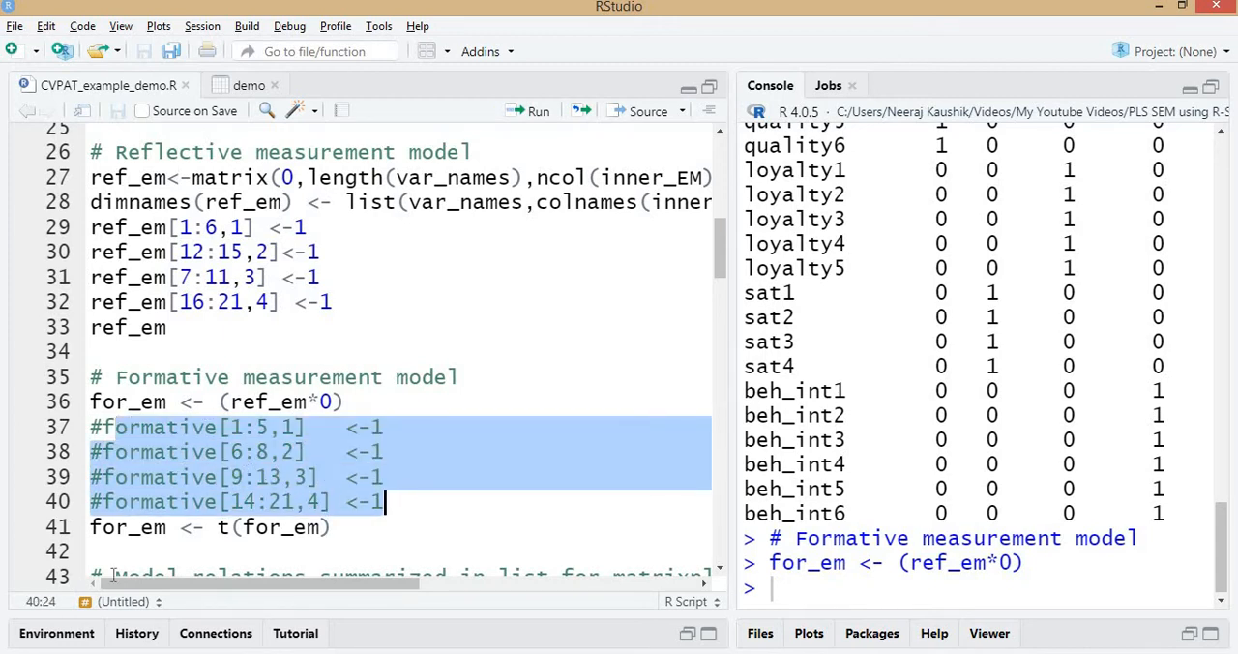
click(141, 528)
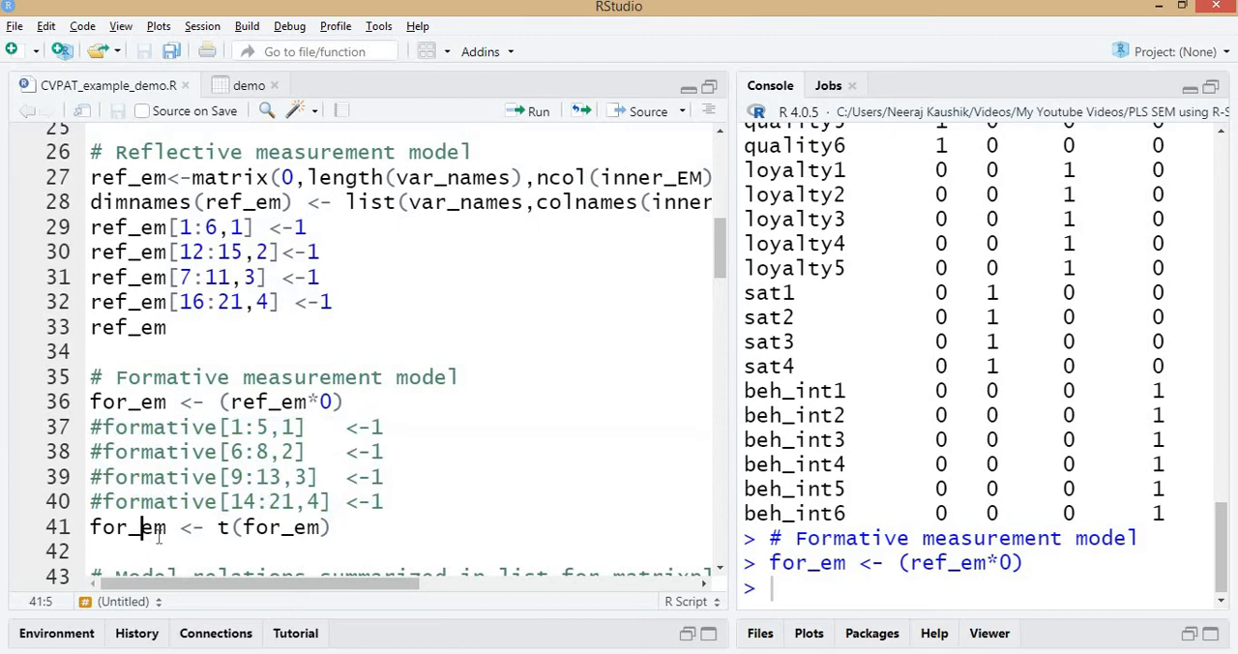
click(219, 527)
Print for_em on its own and review its indicator rows and construct columns in the console.
click(91, 402)
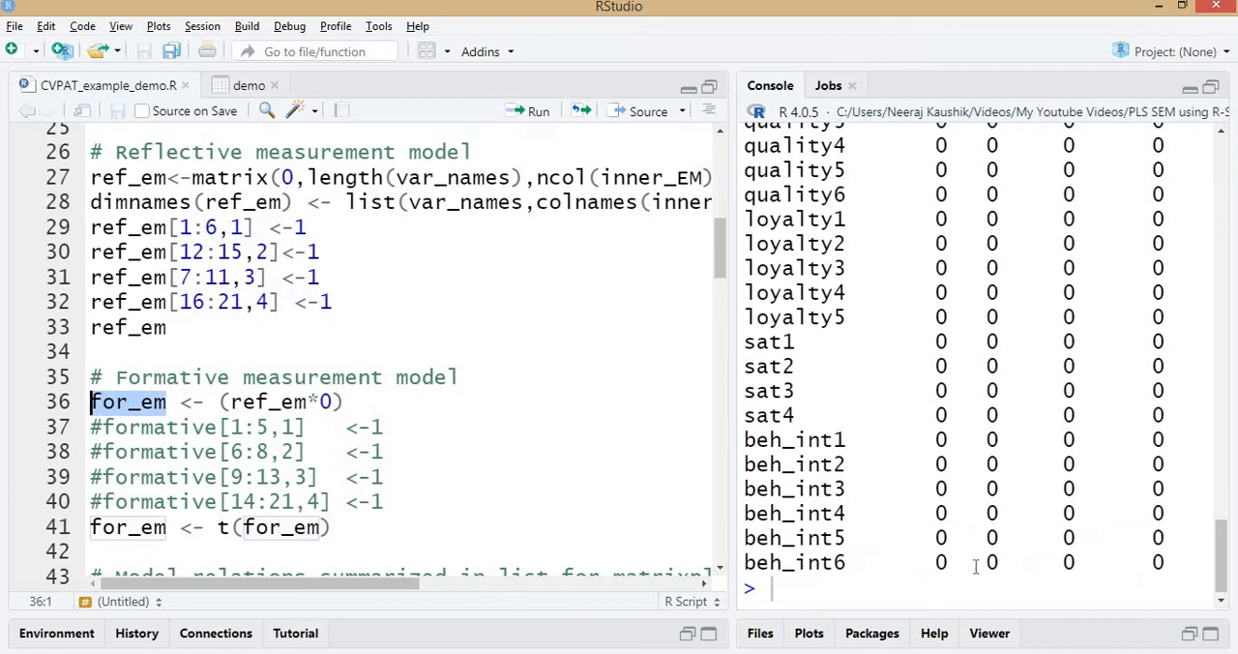
key(ctrl+Return)
scroll(993, 325, down, 3)
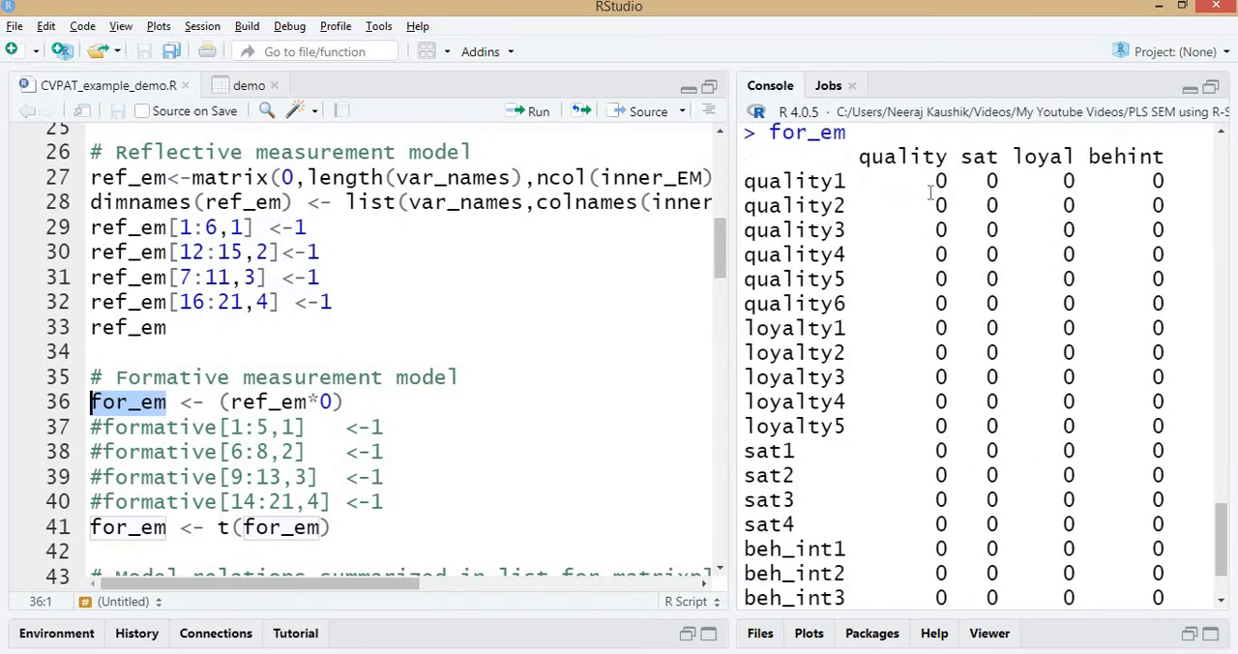
scroll(1100, 543, down, 2)
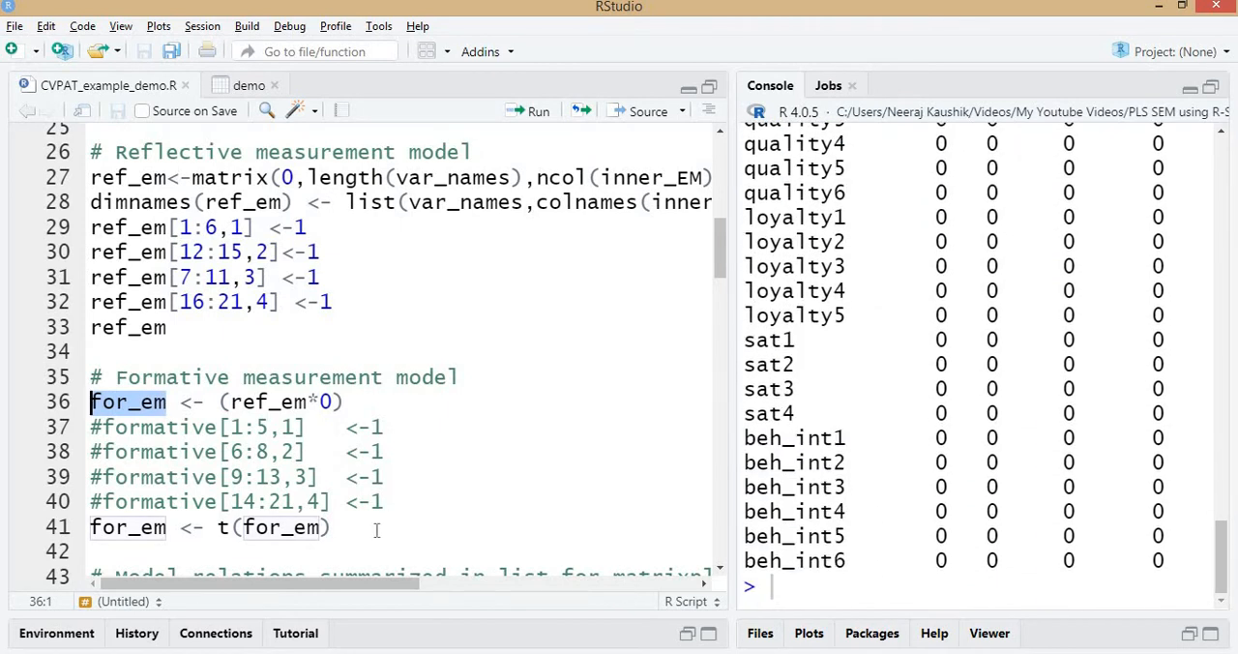
Transpose the formative matrix with for_em <- t(for_em), then print for_em and review its rows and columns.
click(230, 527)
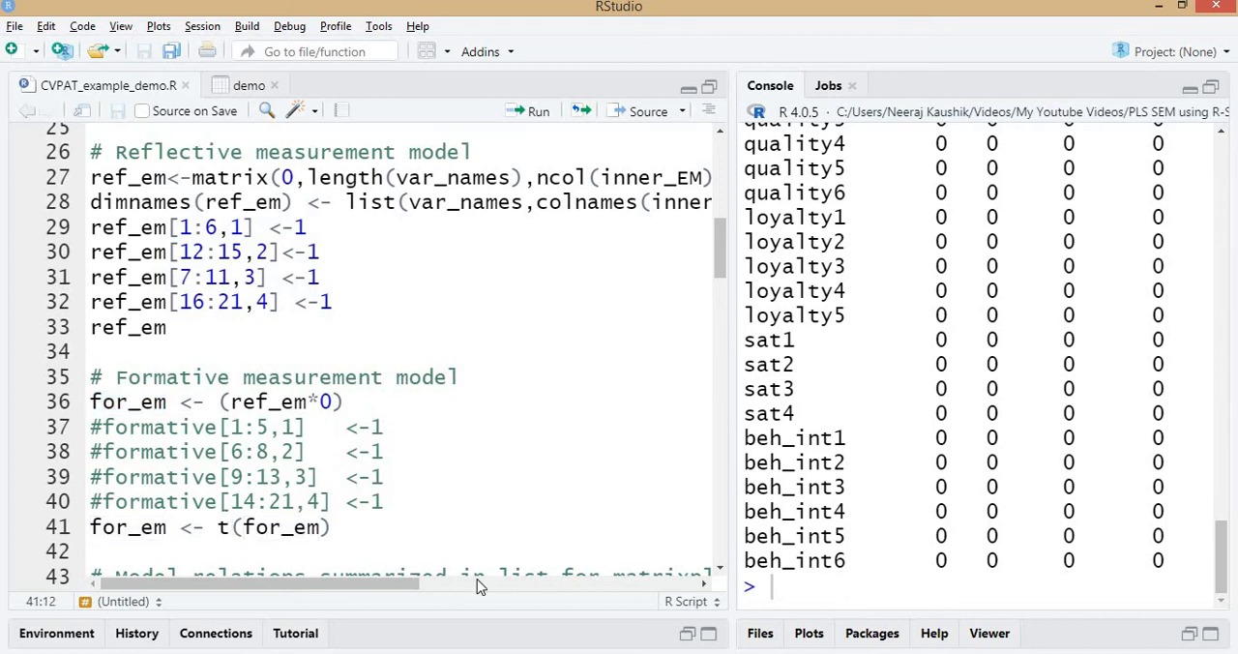
key(ctrl+Return)
key(Up)
key(Up)
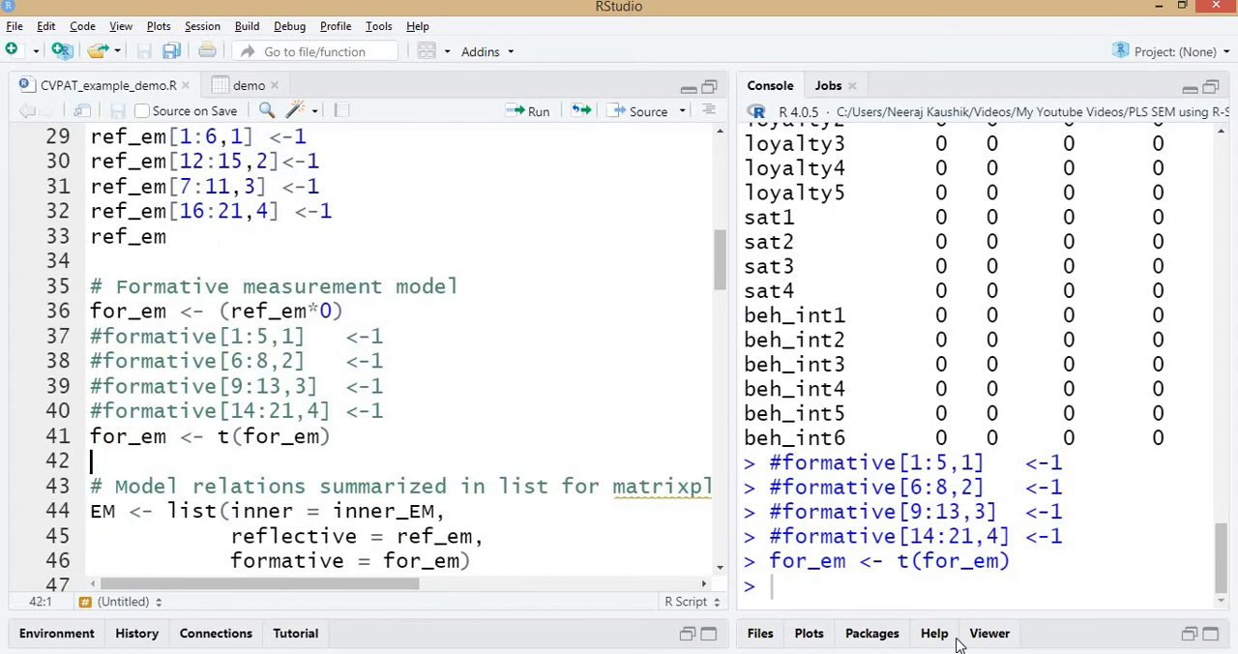
key(ctrl+shift+Right)
key(ctrl+Return)
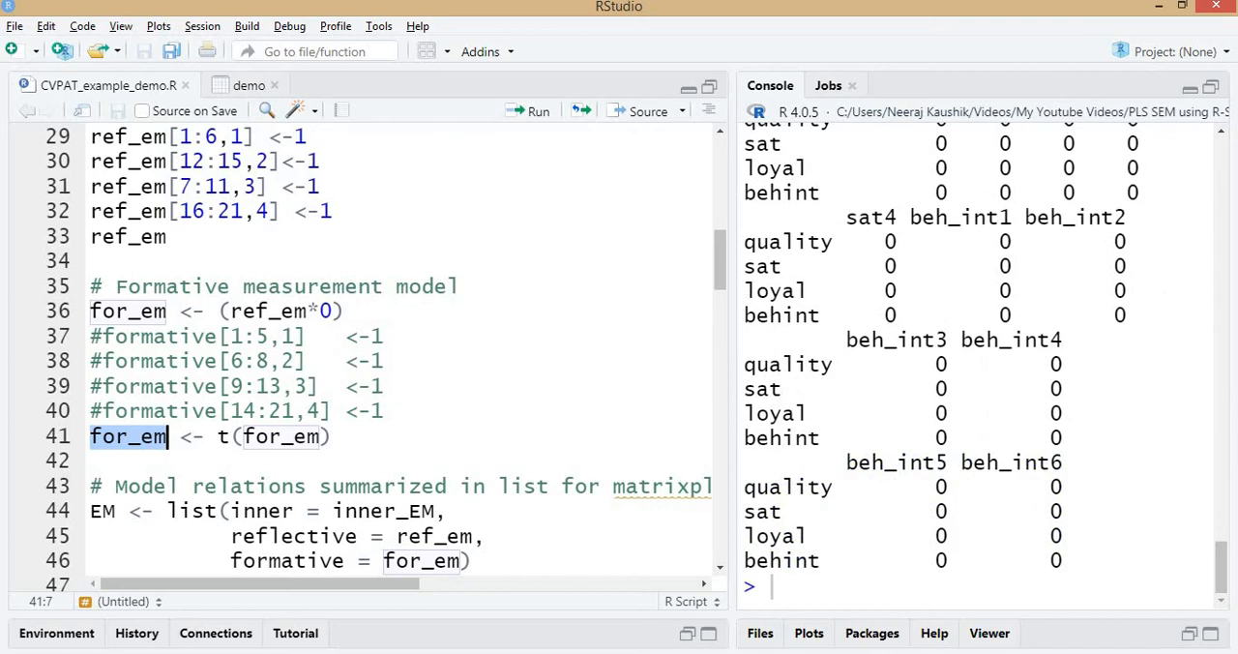
scroll(955, 417, up, 15)
scroll(928, 416, up, 1)
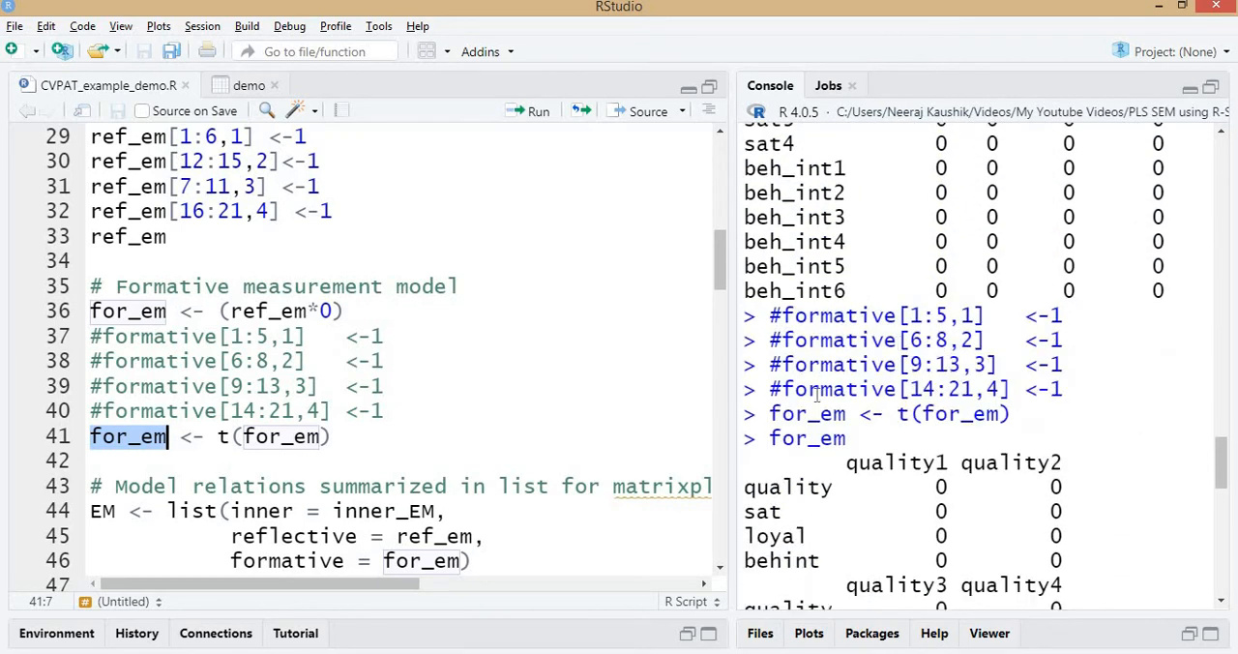
scroll(793, 403, down, 2)
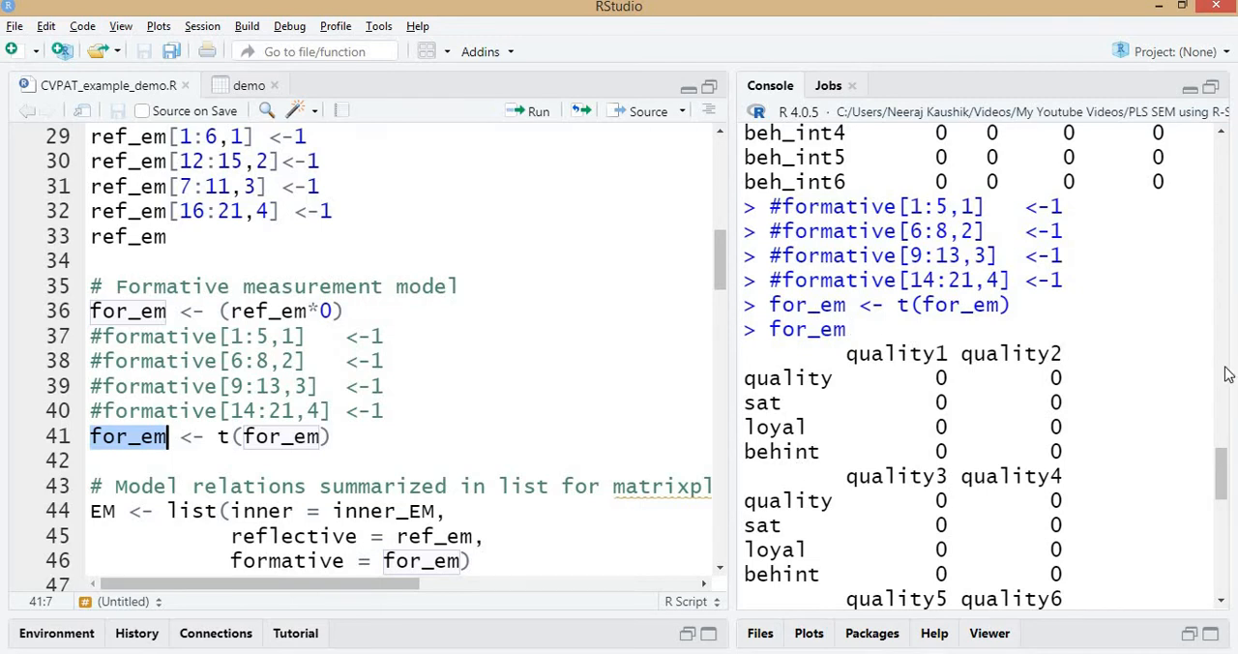
scroll(1028, 451, down, 10)
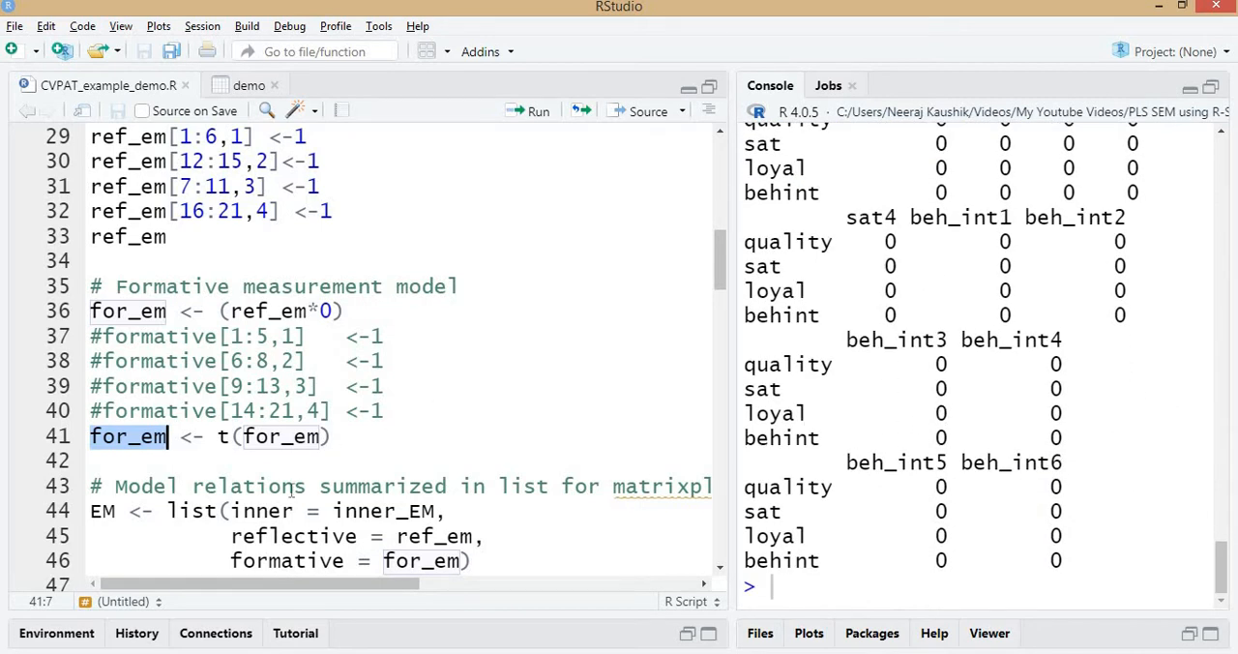
Run the EM <- list(...) statement that combines inner_EM, ref_em and for_em as the inner, reflective and formative parts.
scroll(171, 403, down, 2)
click(117, 347)
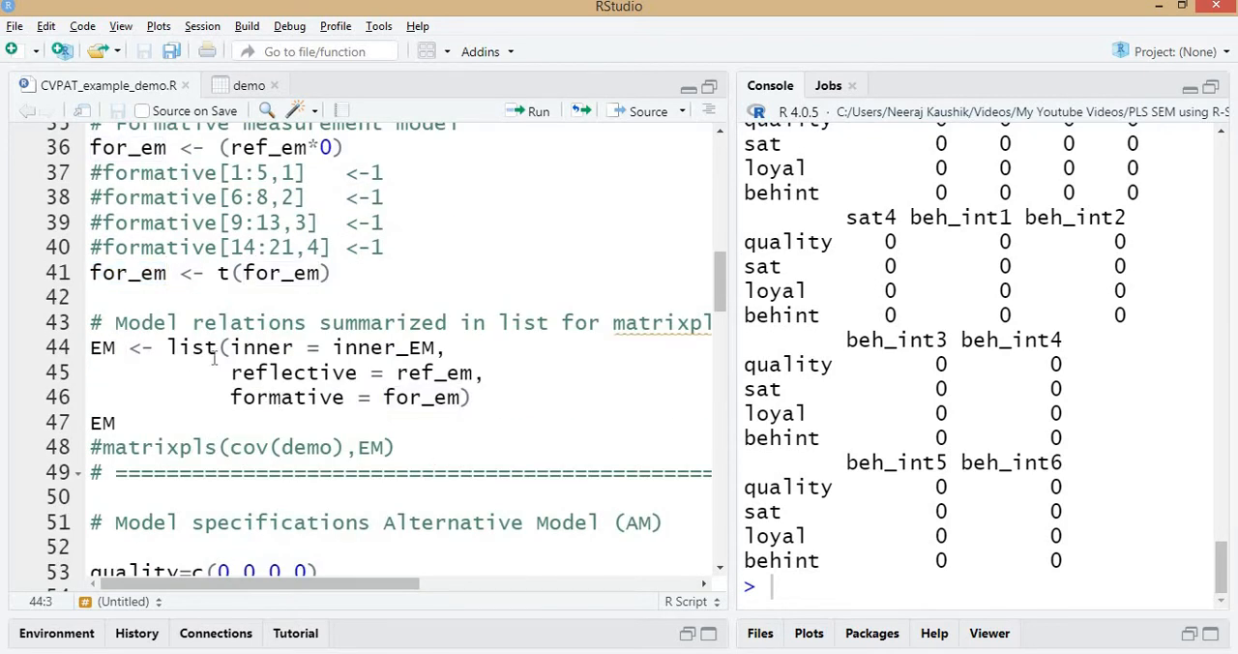
drag(219, 346, 166, 346)
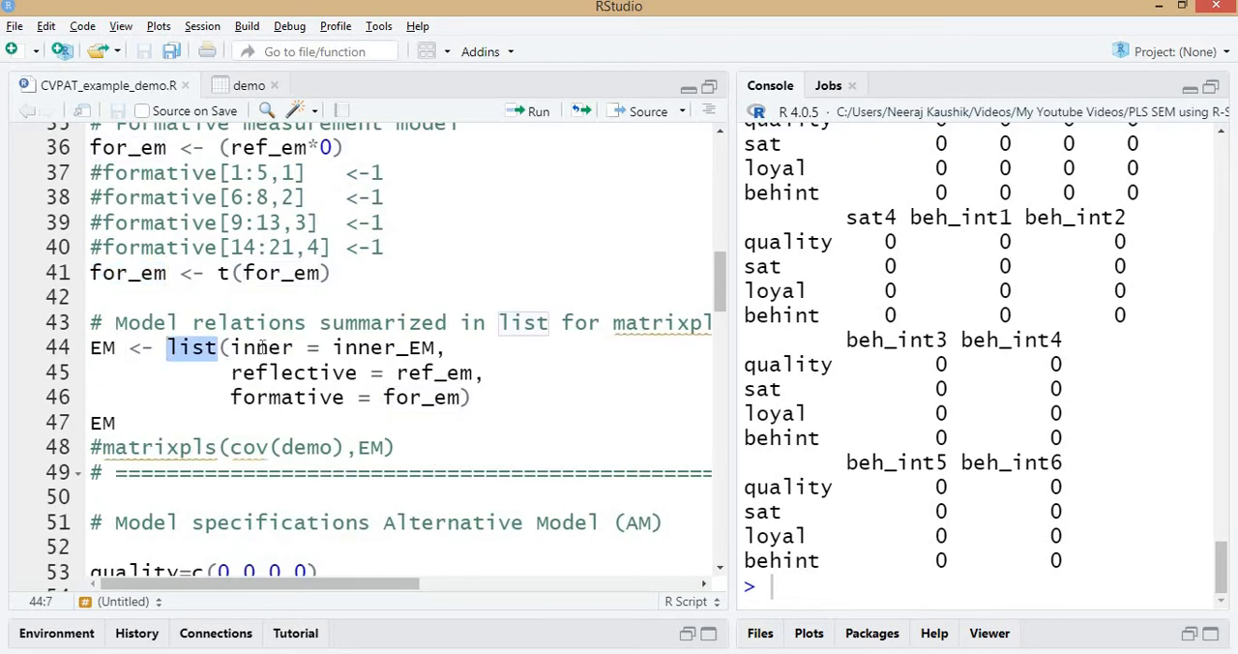
click(256, 346)
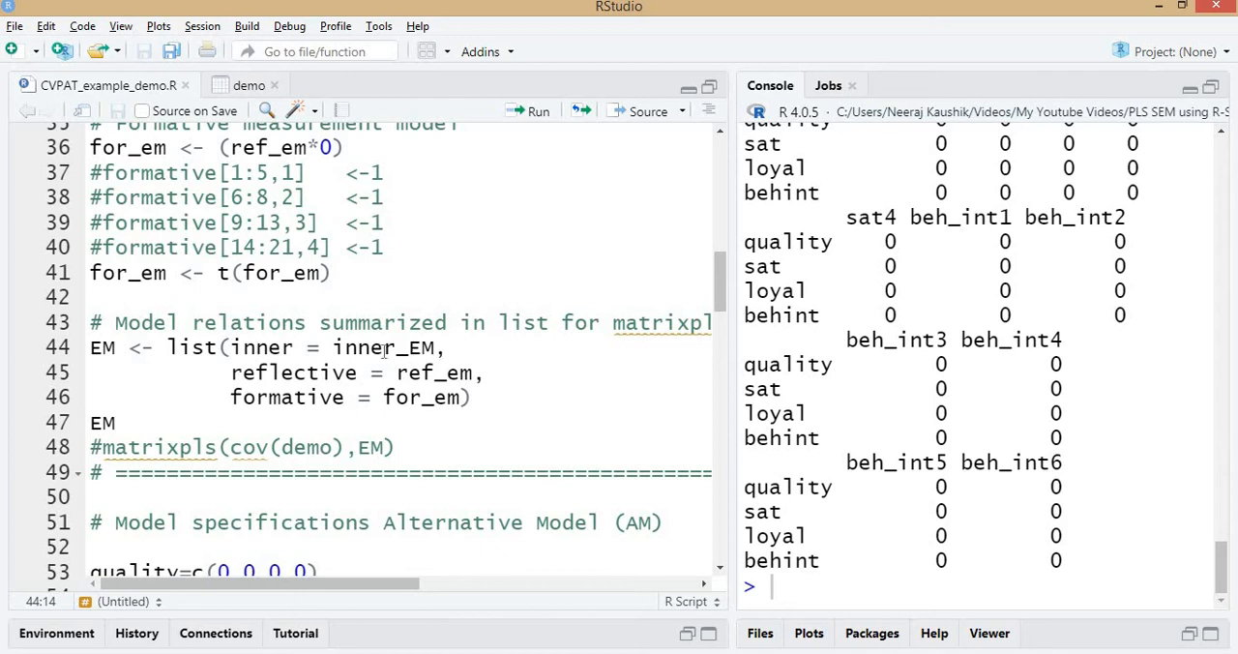
drag(441, 351, 256, 346)
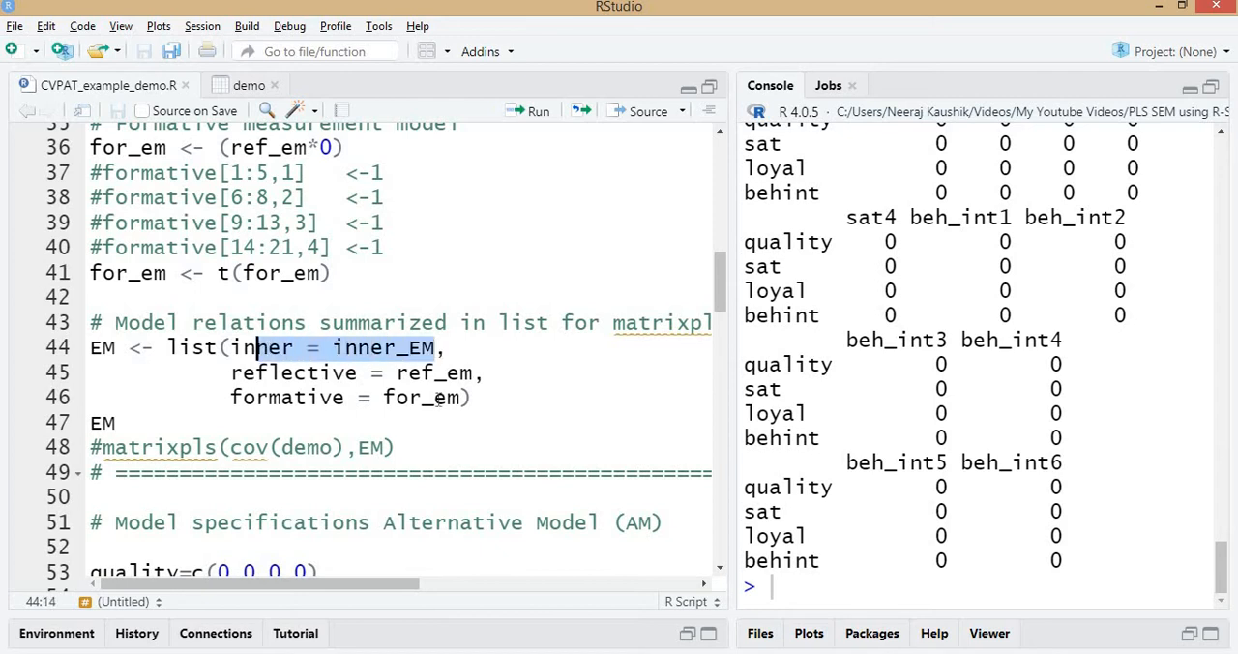
click(395, 372)
key(ctrl+Return)
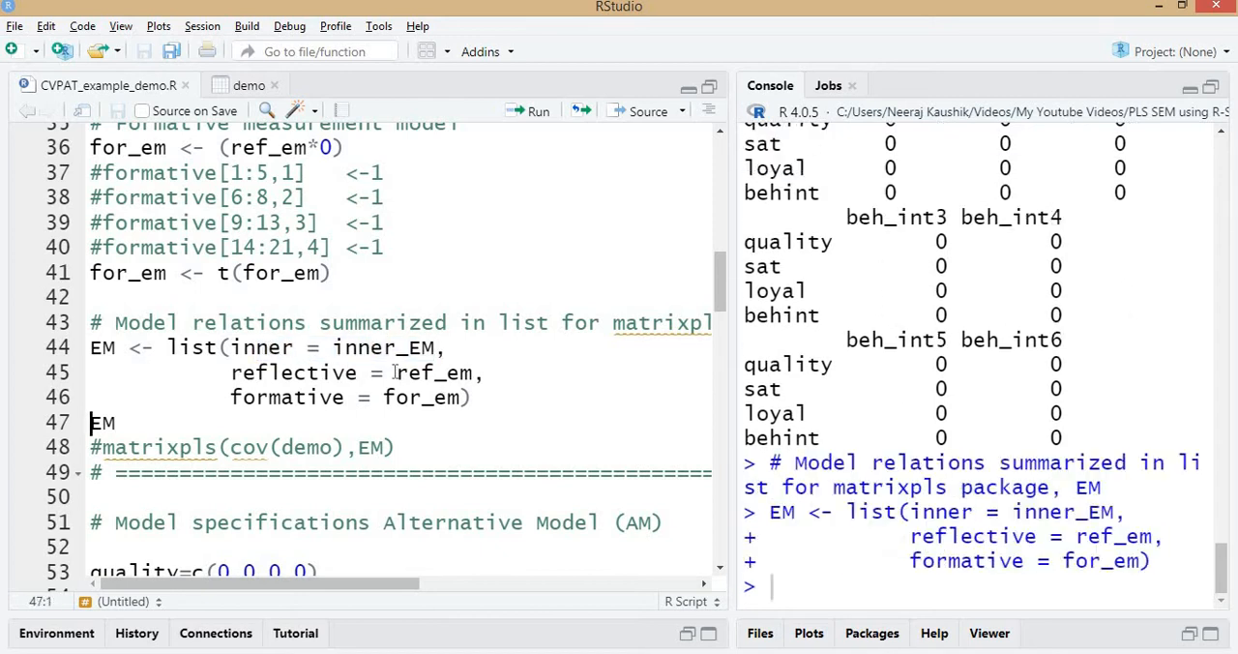
Print the EM list and examine its inner, reflective and formative matrices in the console.
key(ctrl+Return)
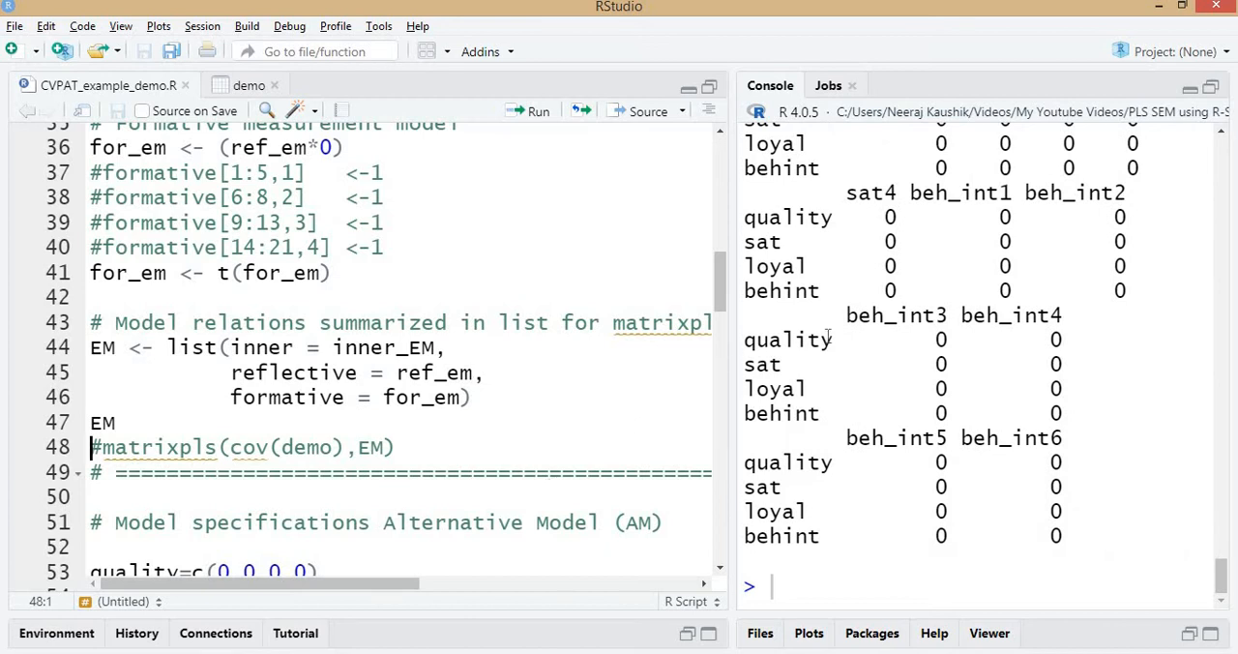
scroll(923, 371, up, 4)
scroll(923, 370, up, 10)
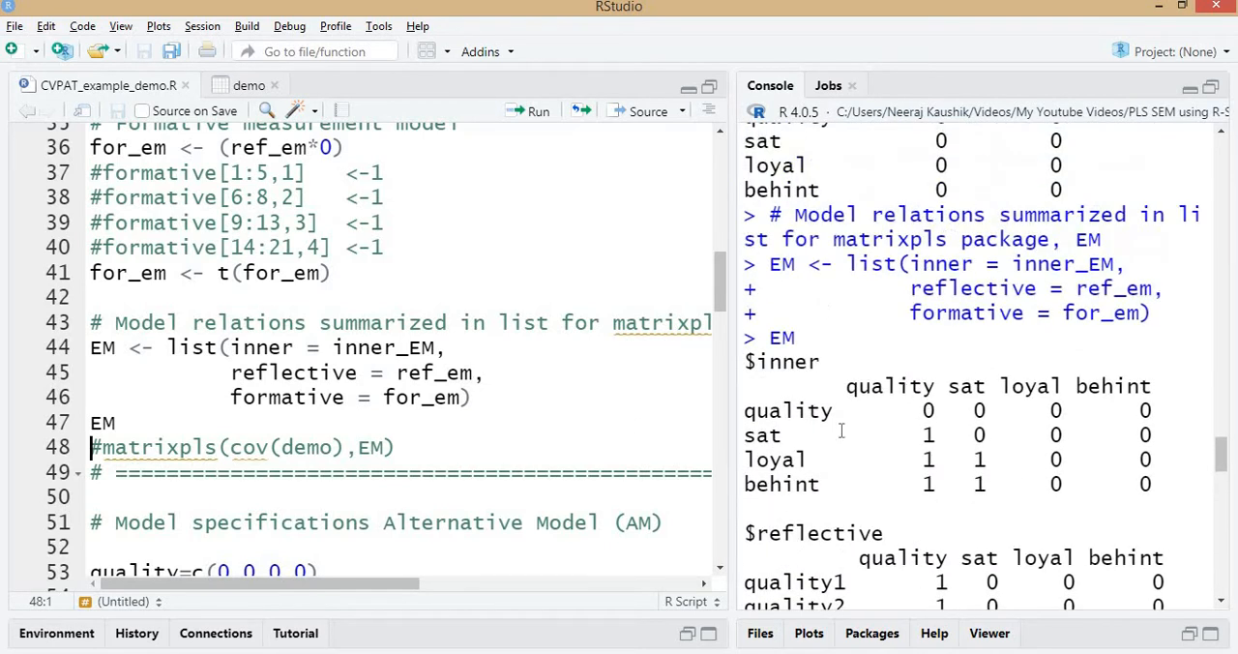
drag(771, 361, 1139, 484)
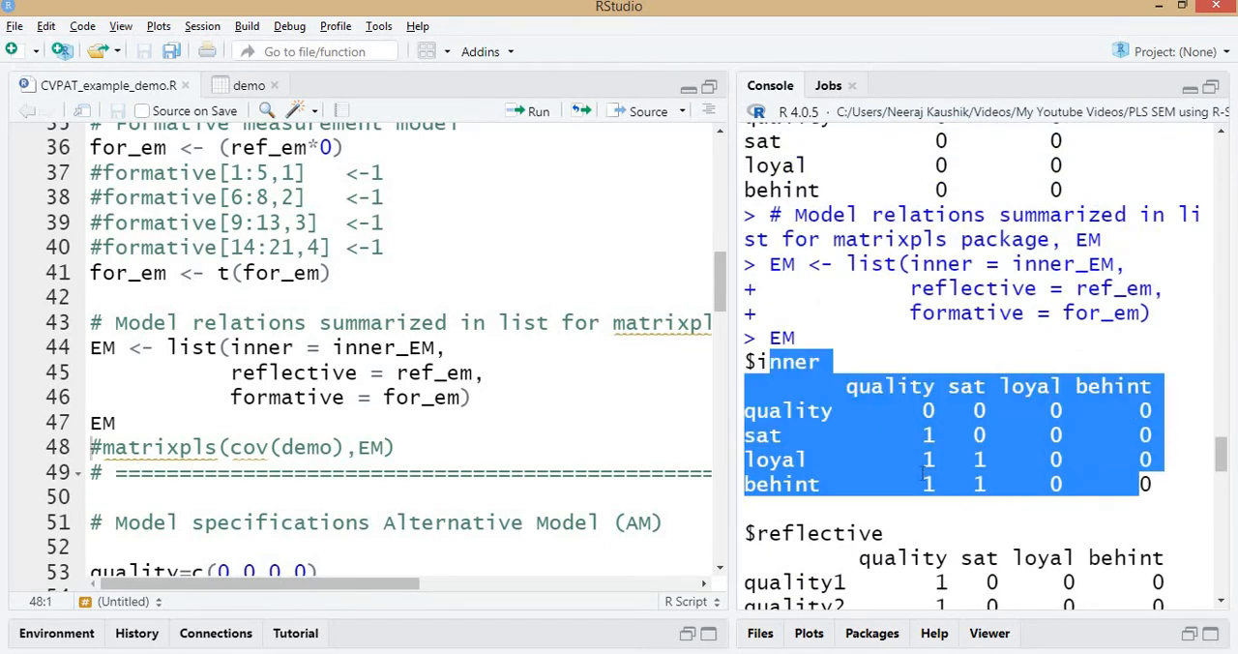
scroll(800, 377, down, 3)
drag(843, 362, 999, 617)
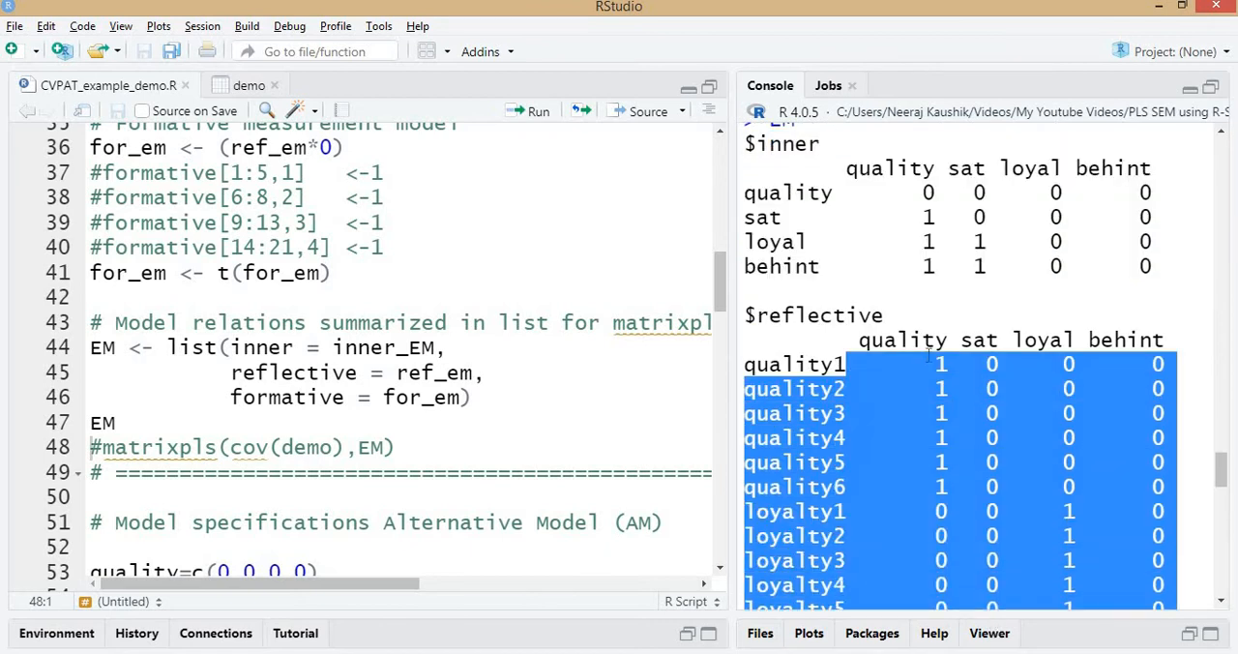
scroll(929, 354, down, 7)
scroll(795, 215, down, 1)
click(794, 216)
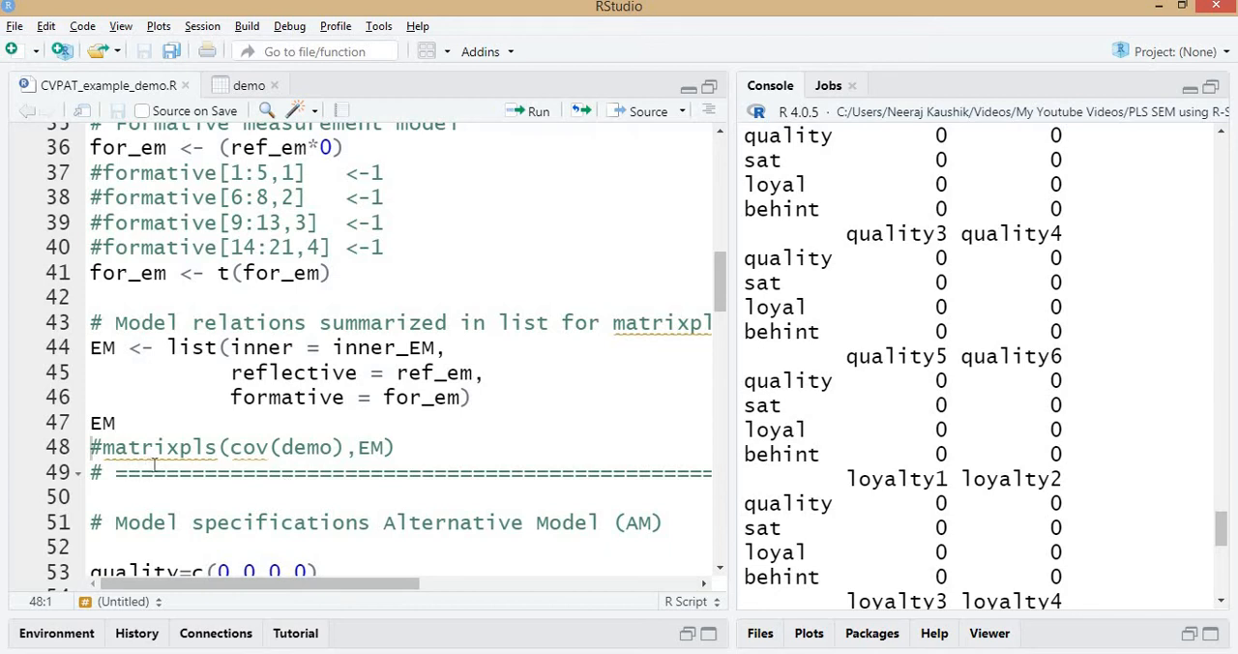
Examine the commented matrixpls(cov(demo),EM) line, including its covariance argument and the EM model argument.
key(Left)
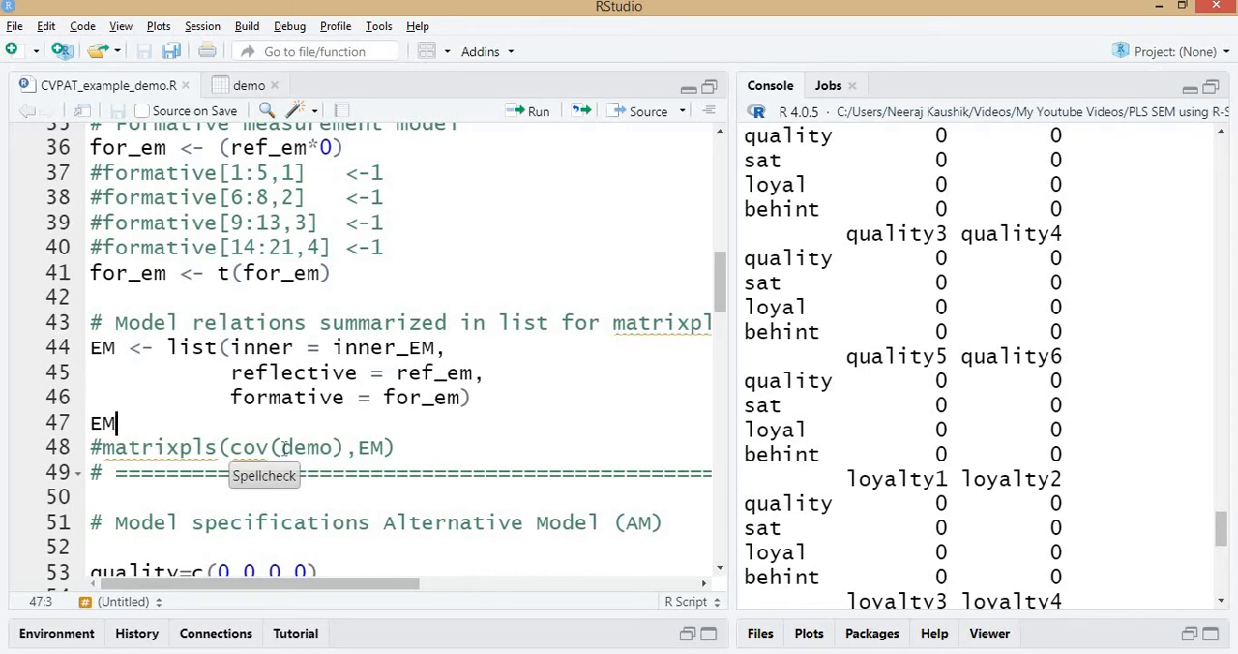
drag(230, 446, 336, 447)
click(383, 447)
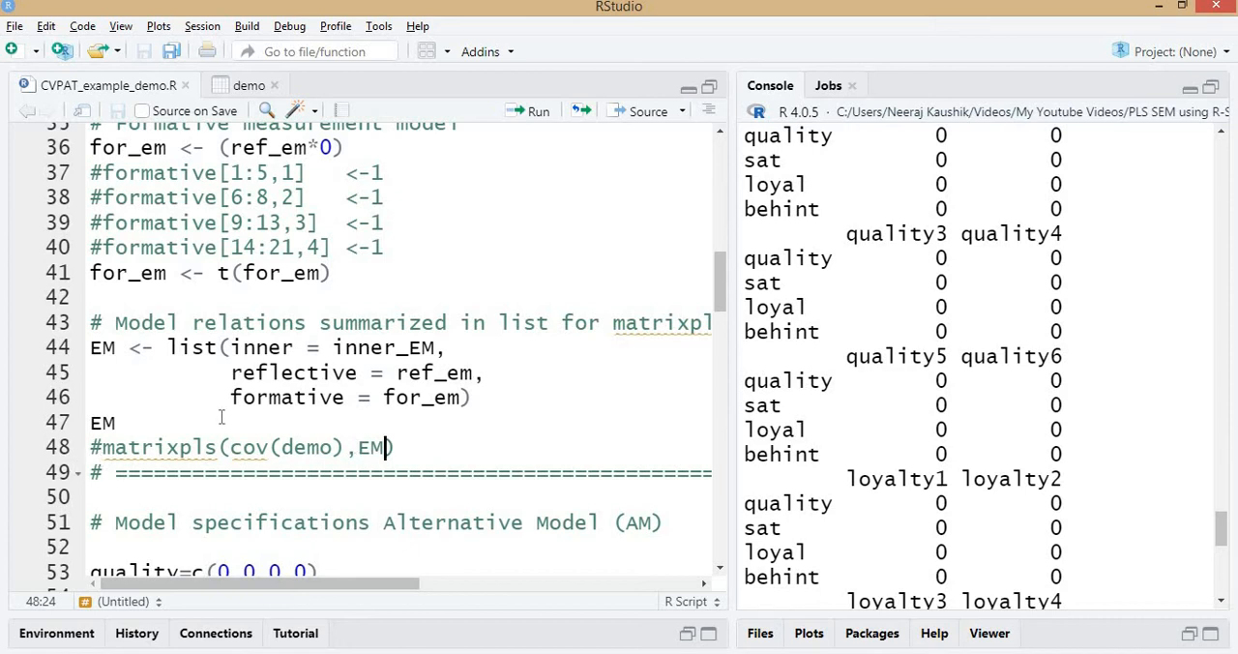
Switch to SmartPLS and connect loyalty to intention in the seminr path model.
scroll(318, 412, down, 3)
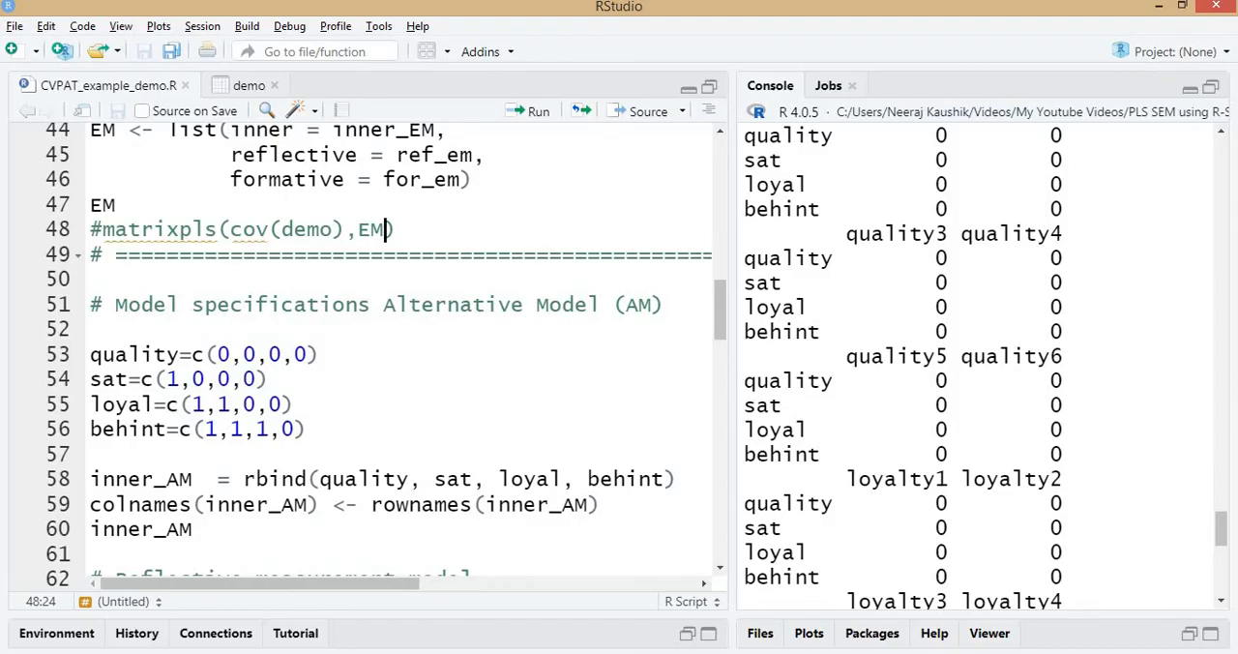
click(638, 651)
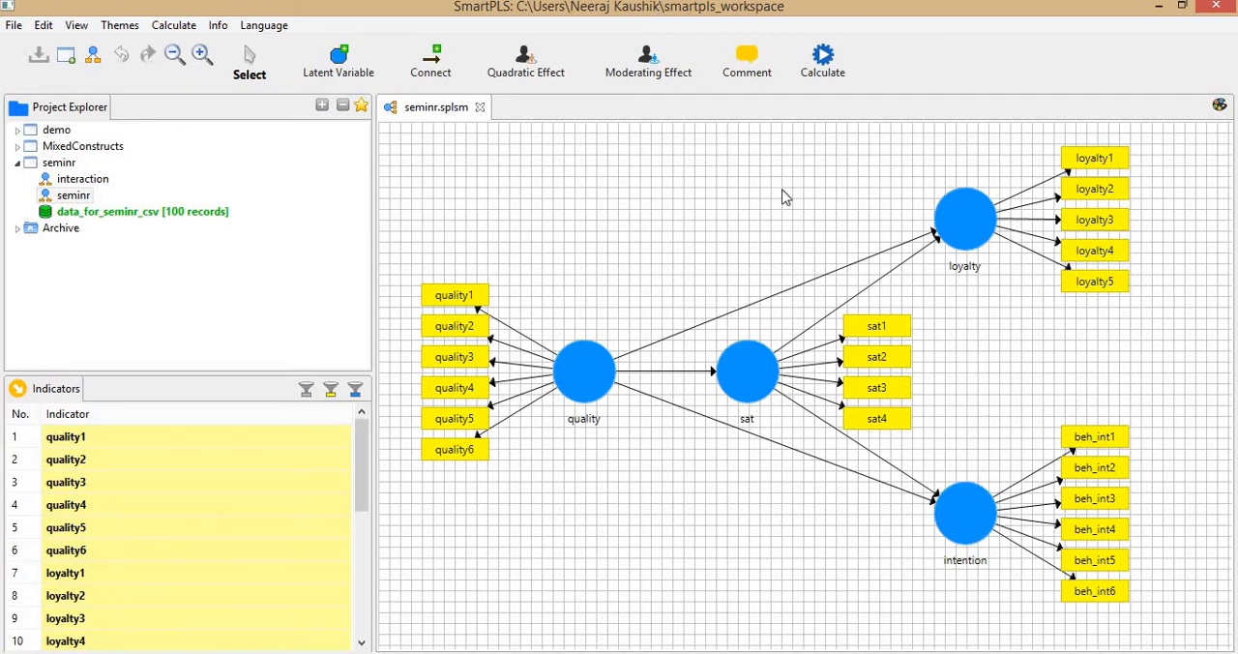
click(442, 67)
click(971, 243)
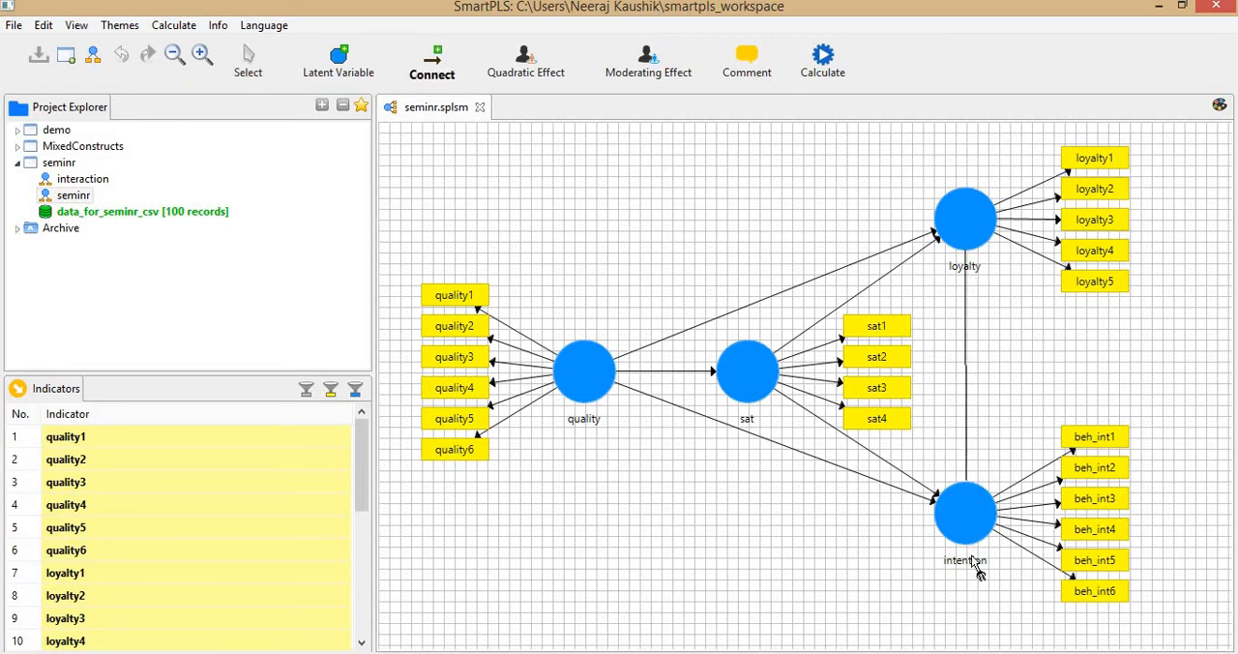
click(977, 571)
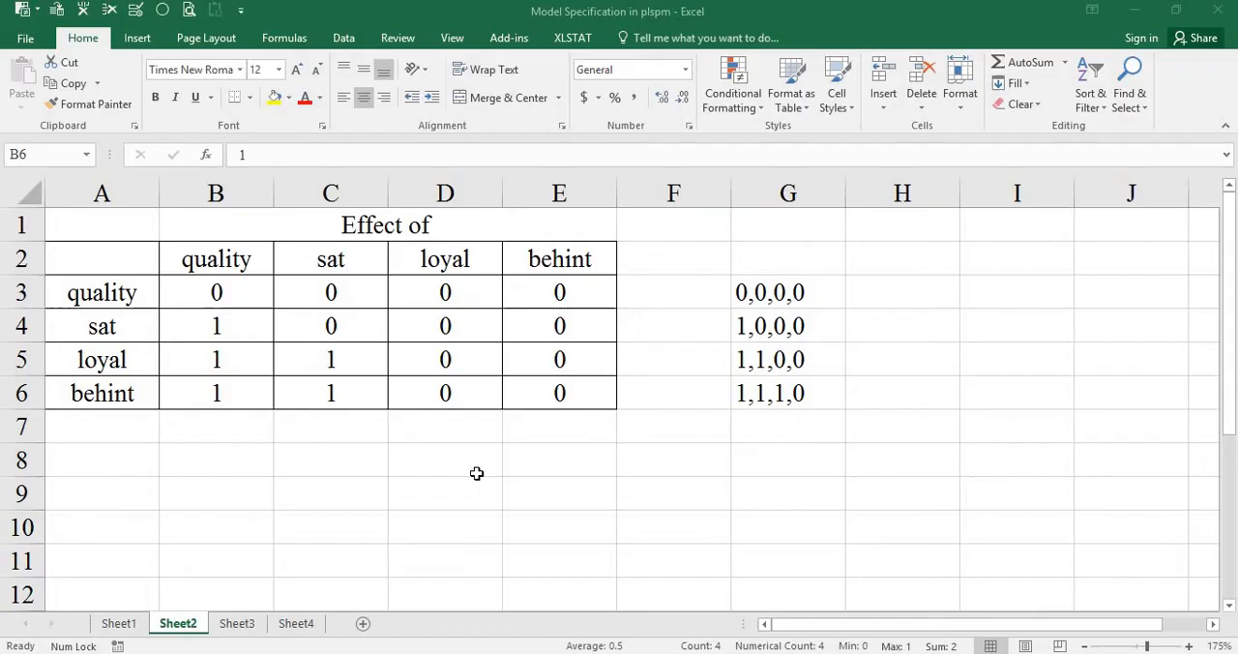
In the Excel effect matrix, set the effect of loyal on behint in cell D6 to 1 and select the matching row string in G6.
click(445, 269)
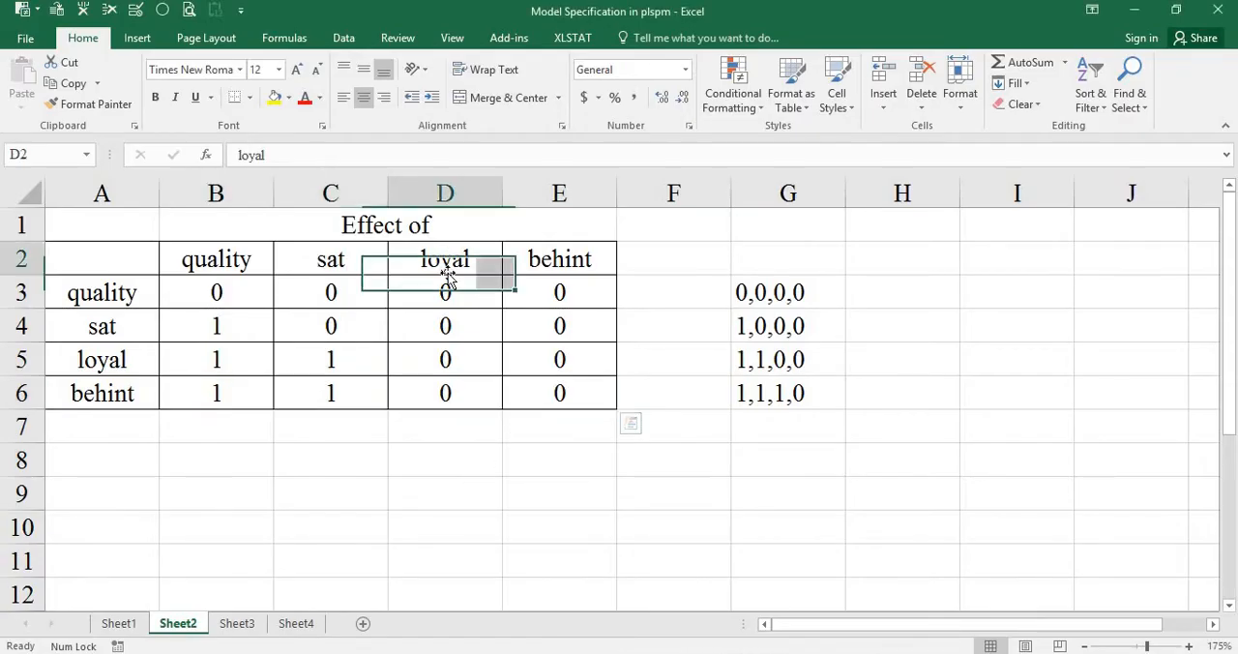
click(447, 392)
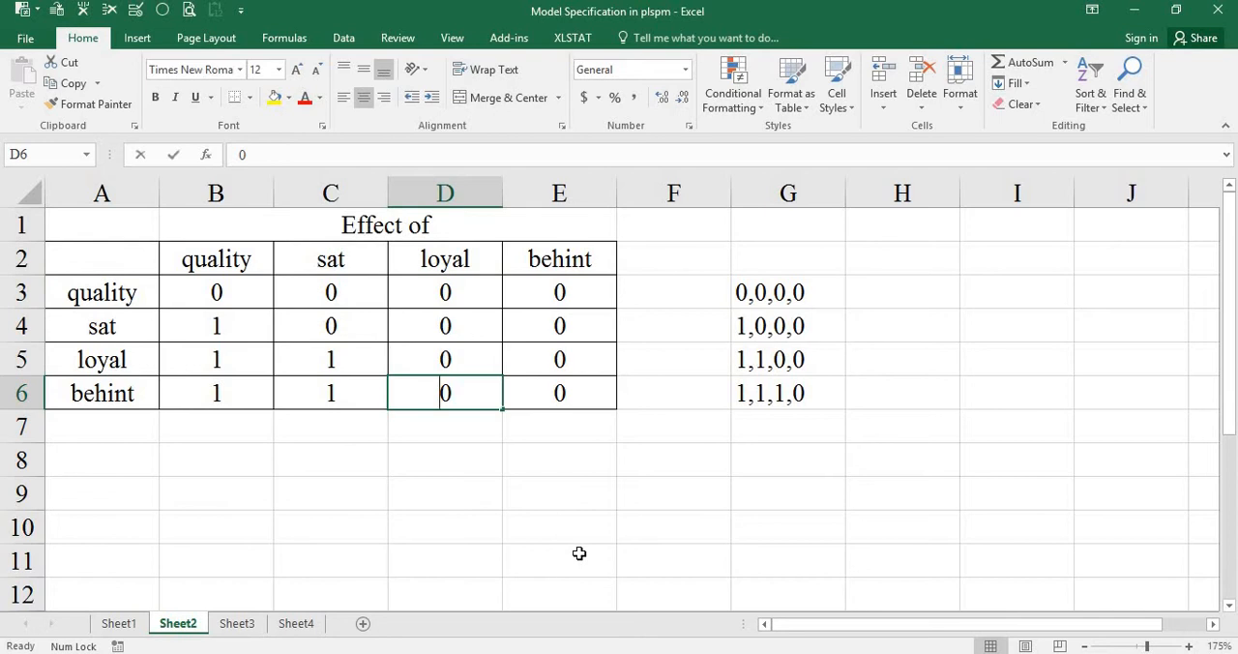
text(1)
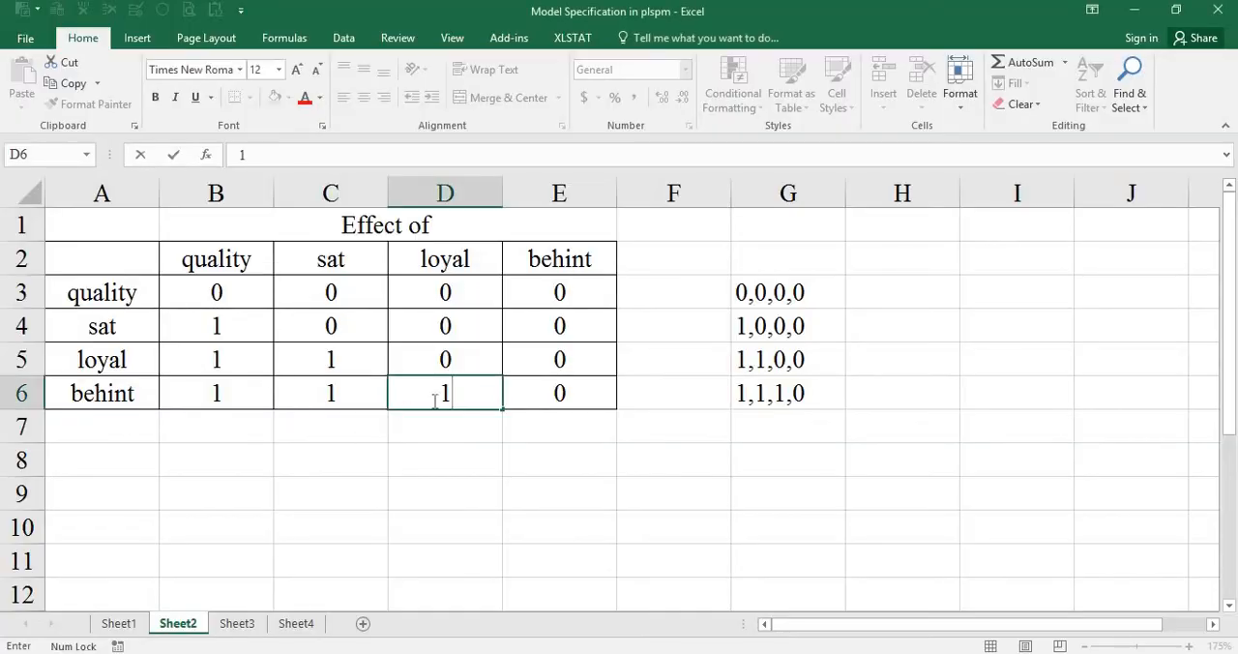
click(796, 394)
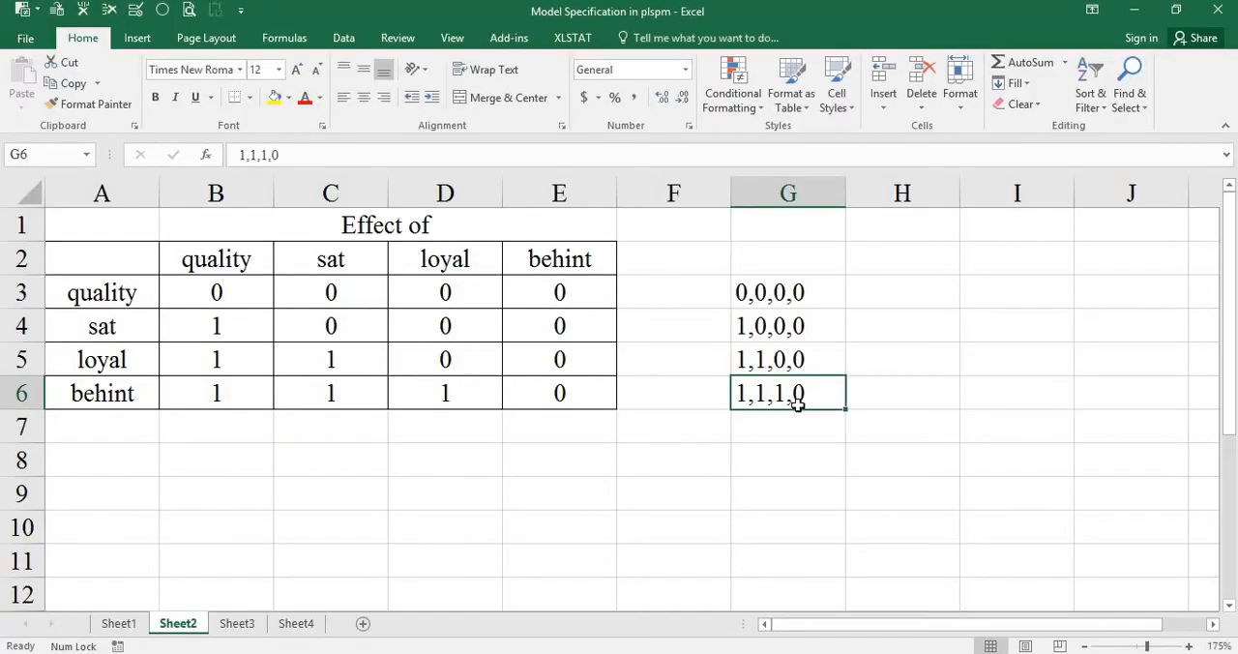
Switch to RStudio and run the Alternative Model vectors: quality=c(0,0,0,0), sat=c(1,0,0,0), loyal=c(1,1,0,0) and behint=c(1,1,1,0).
key(alt+Tab)
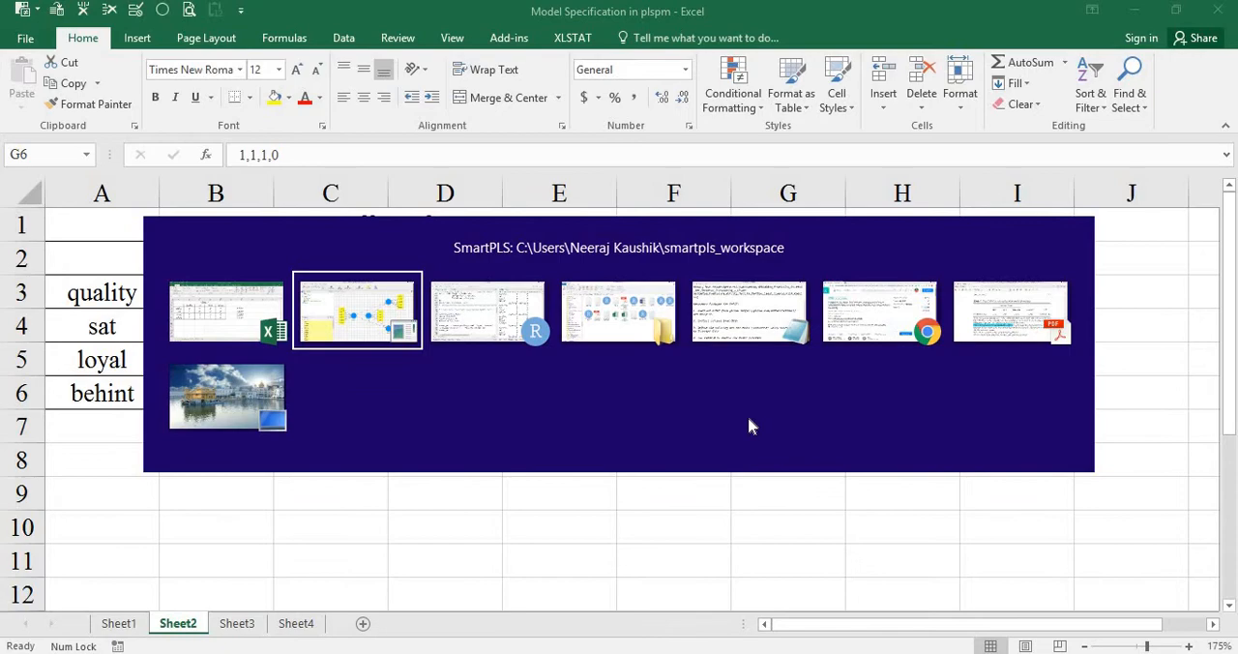
key(alt+Tab)
scroll(387, 427, up, 10)
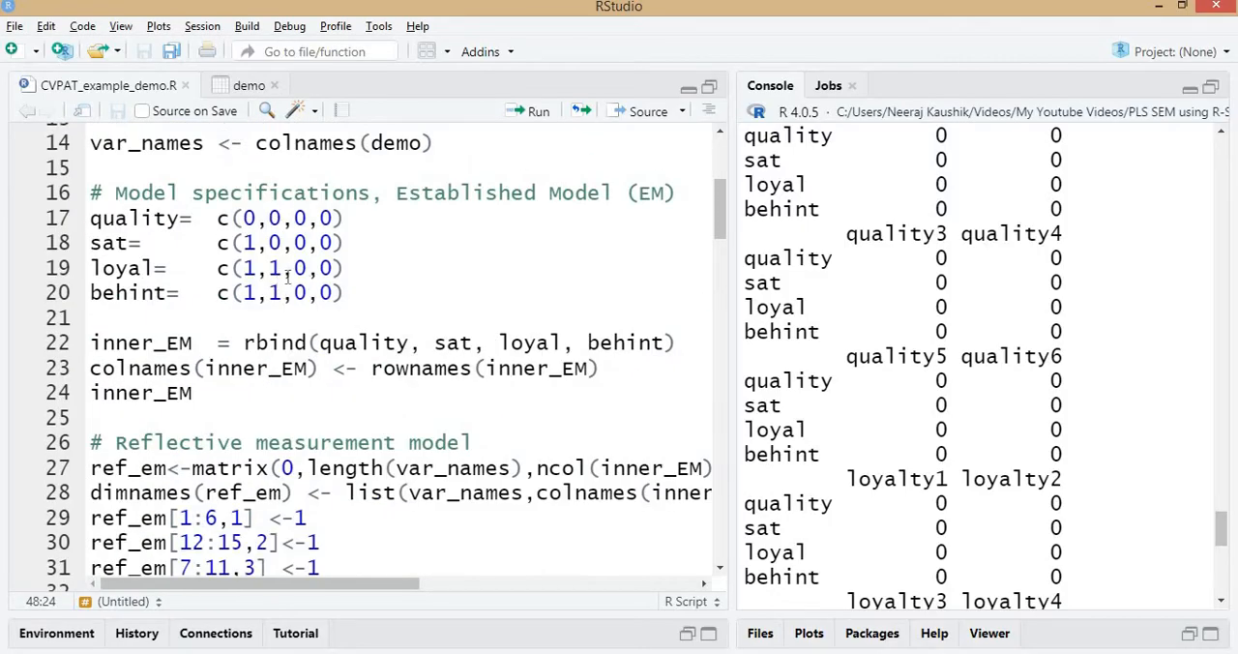
scroll(319, 290, down, 11)
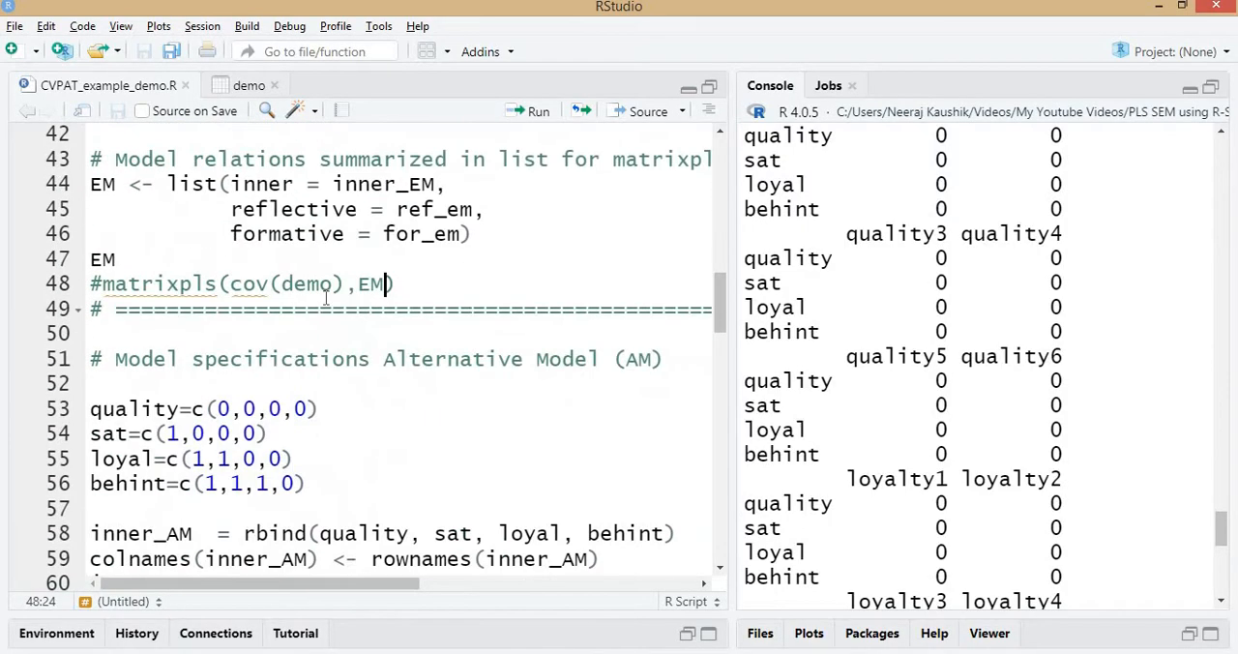
key(Down)
key(Down)
key(Down)
key(Down)
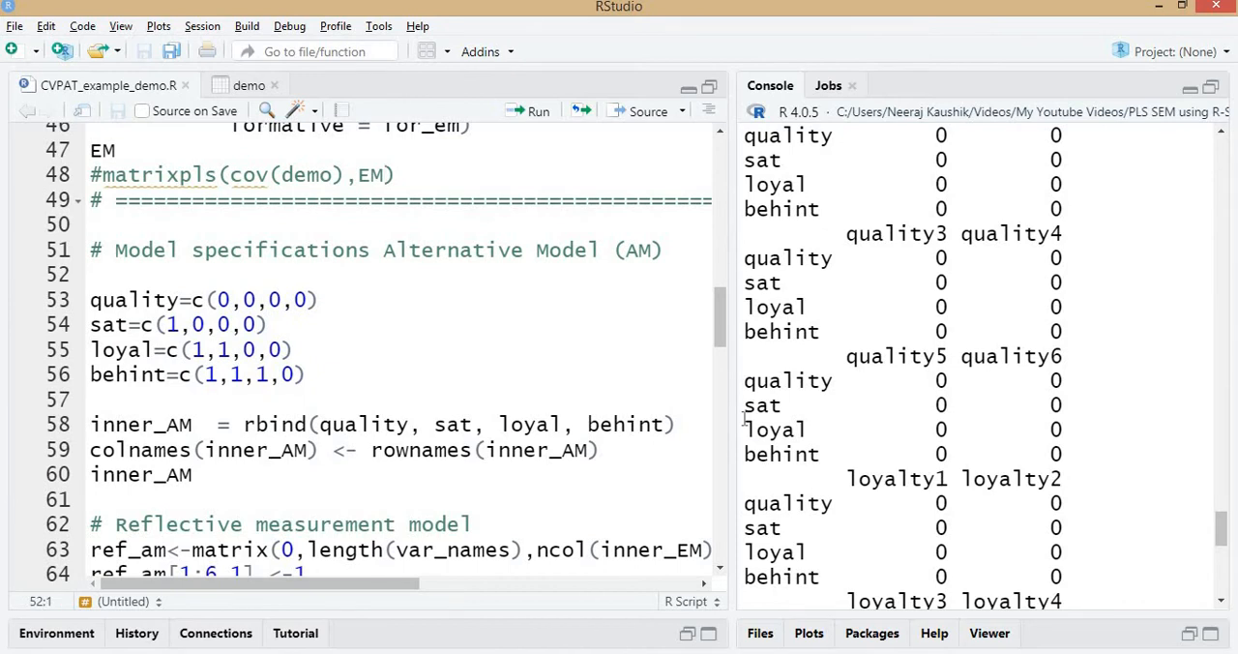
key(ctrl+Return)
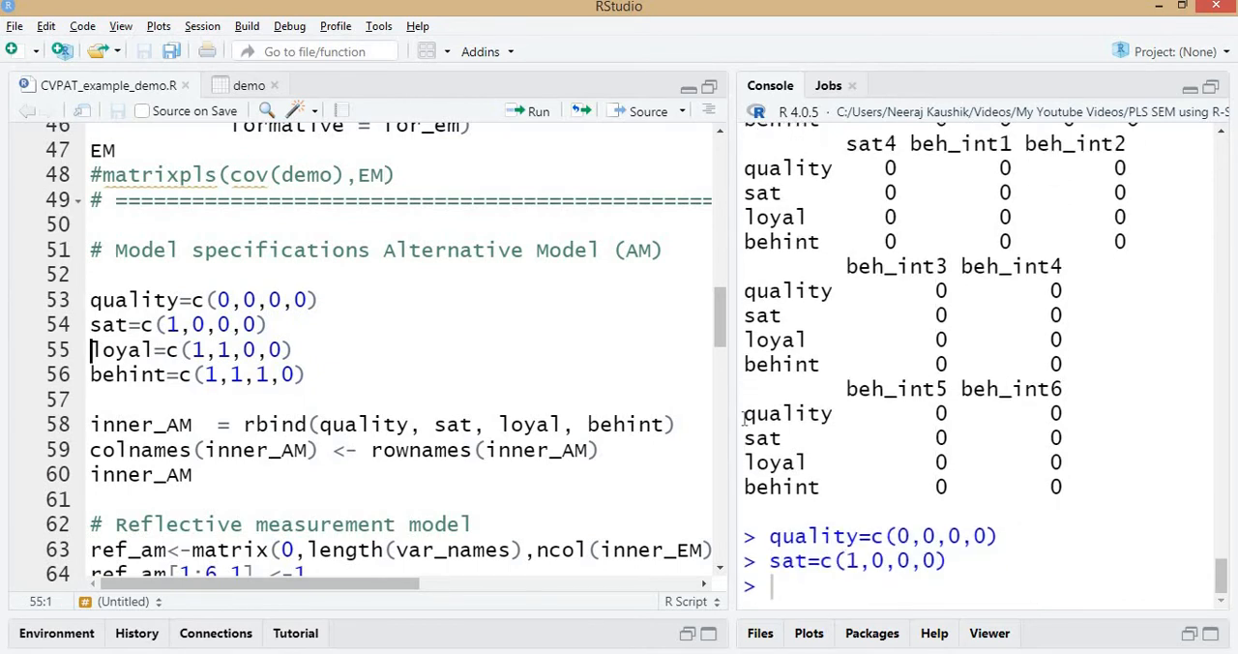
key(ctrl+Return)
key(ctrl+Return)
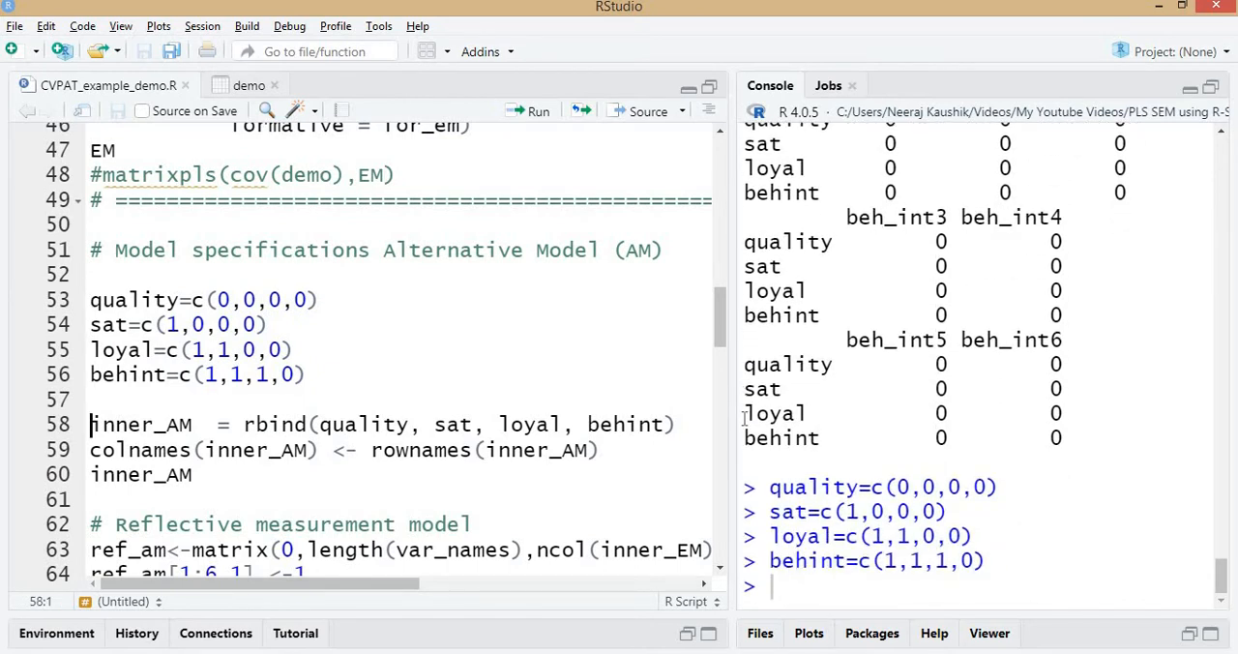
Recheck the Excel effect matrix against the alternative-model vectors in RStudio, and view the path model in SmartPLS.
key(alt+Tab)
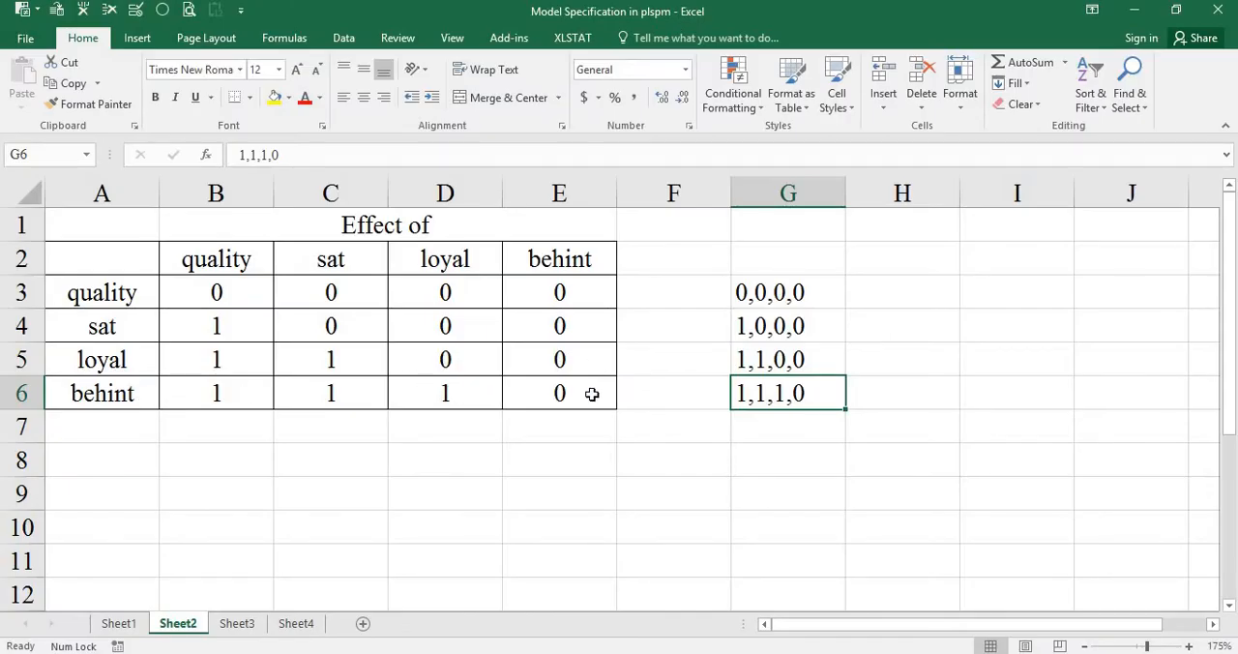
key(alt+Tab)
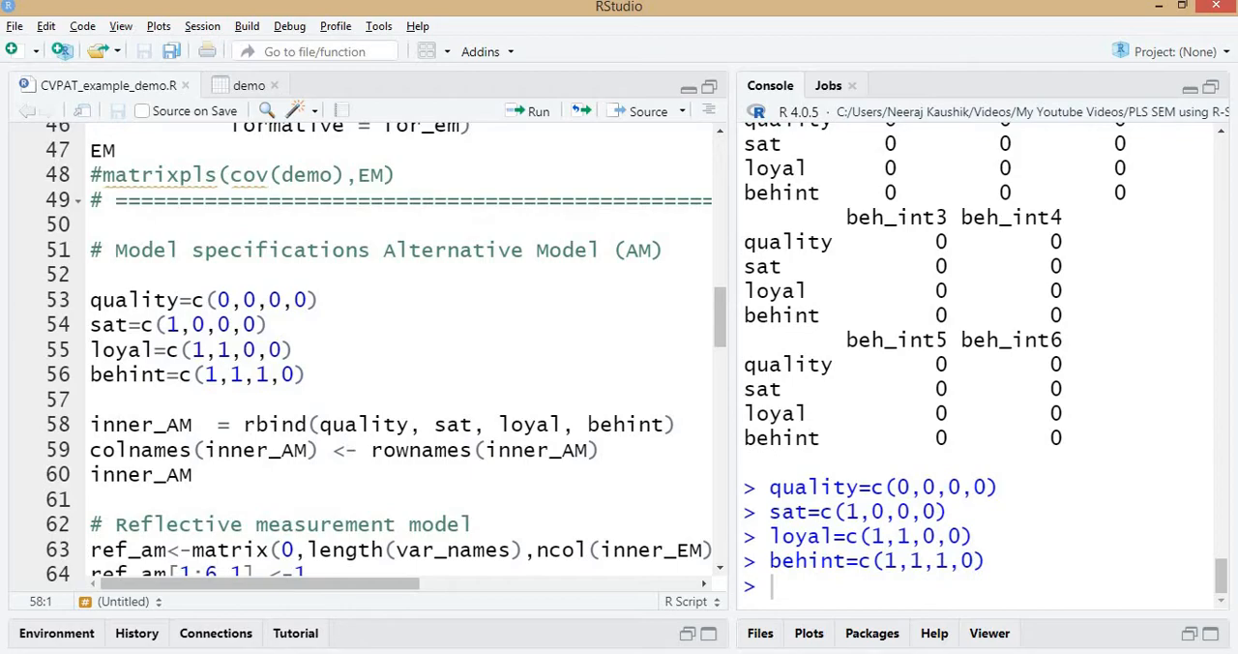
key(alt+Tab)
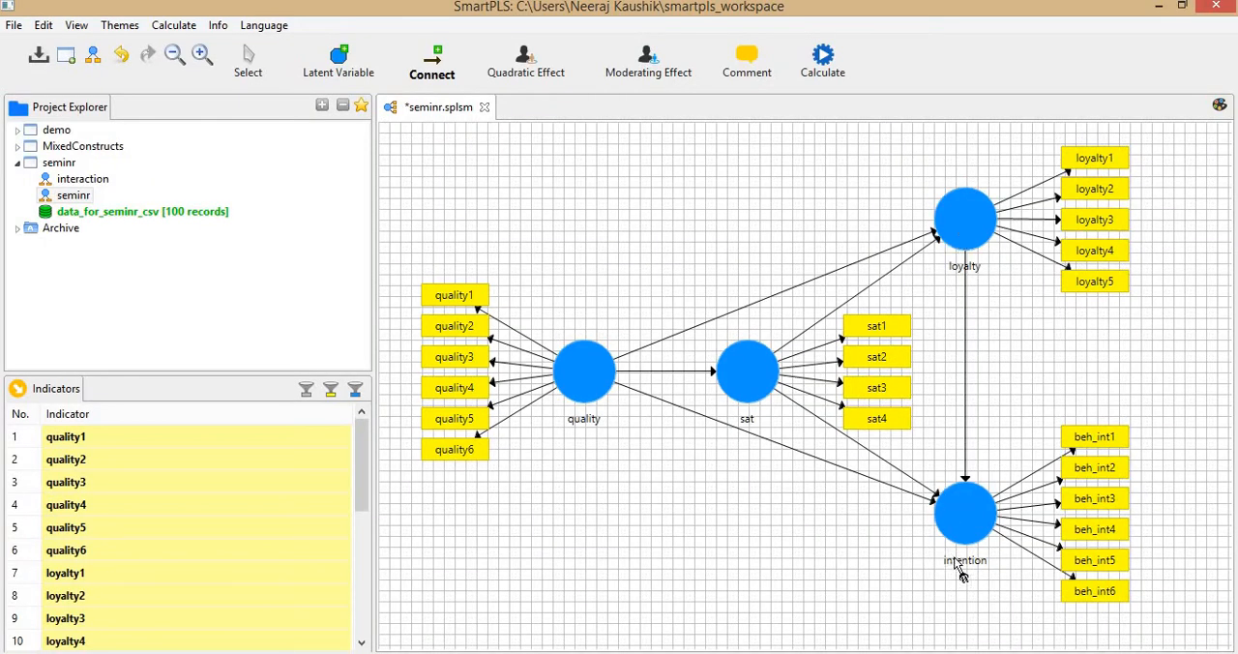
click(253, 68)
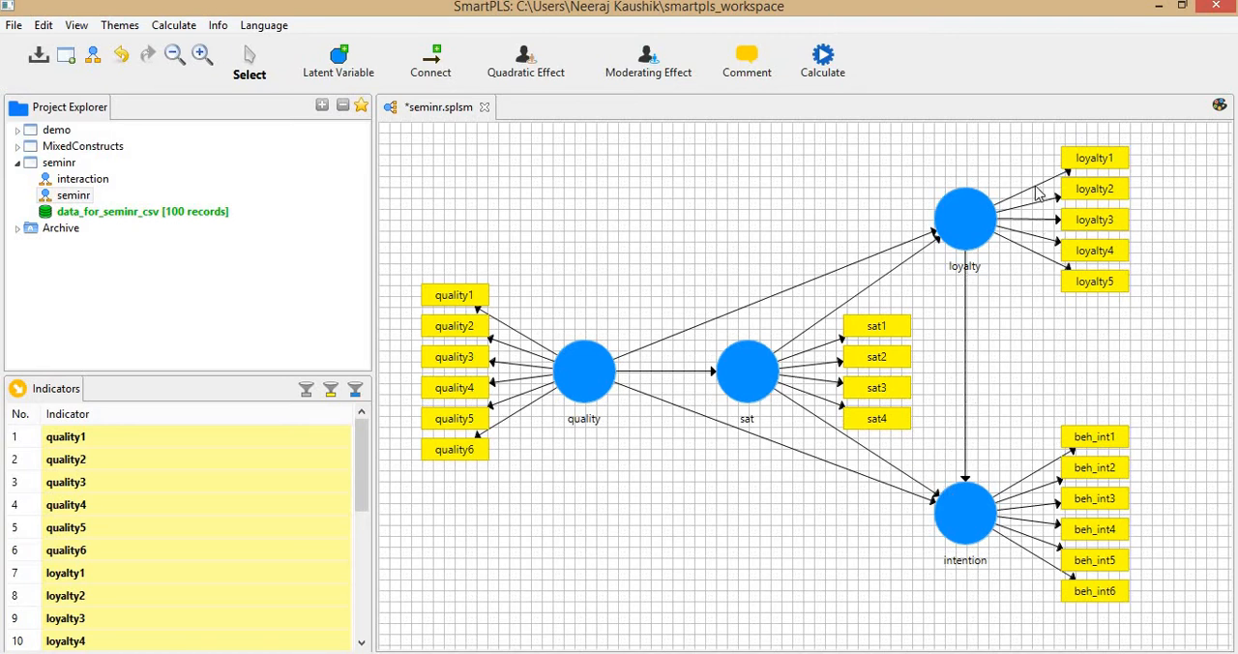
click(824, 60)
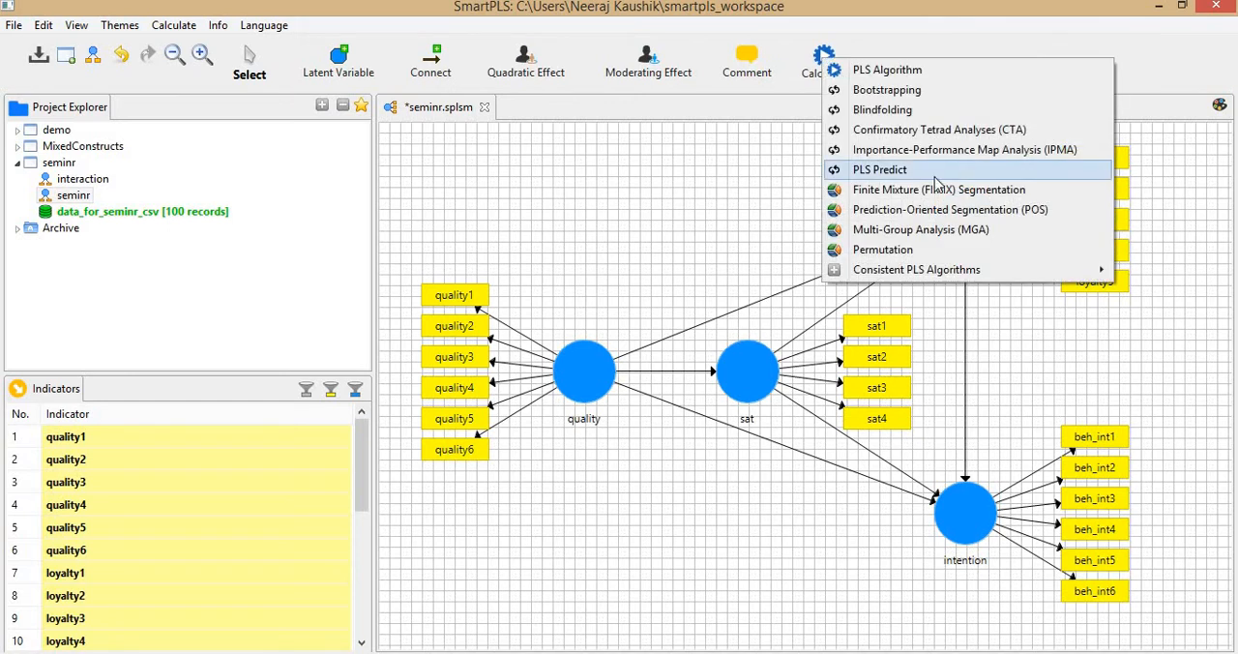
click(917, 172)
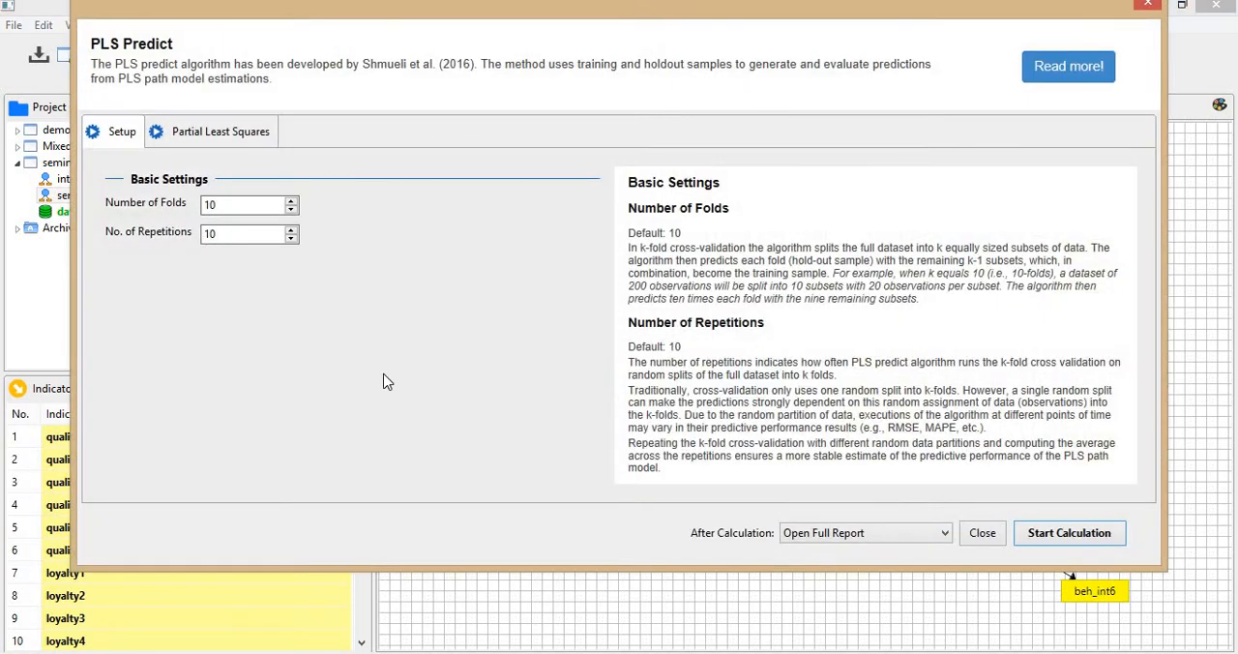
click(979, 530)
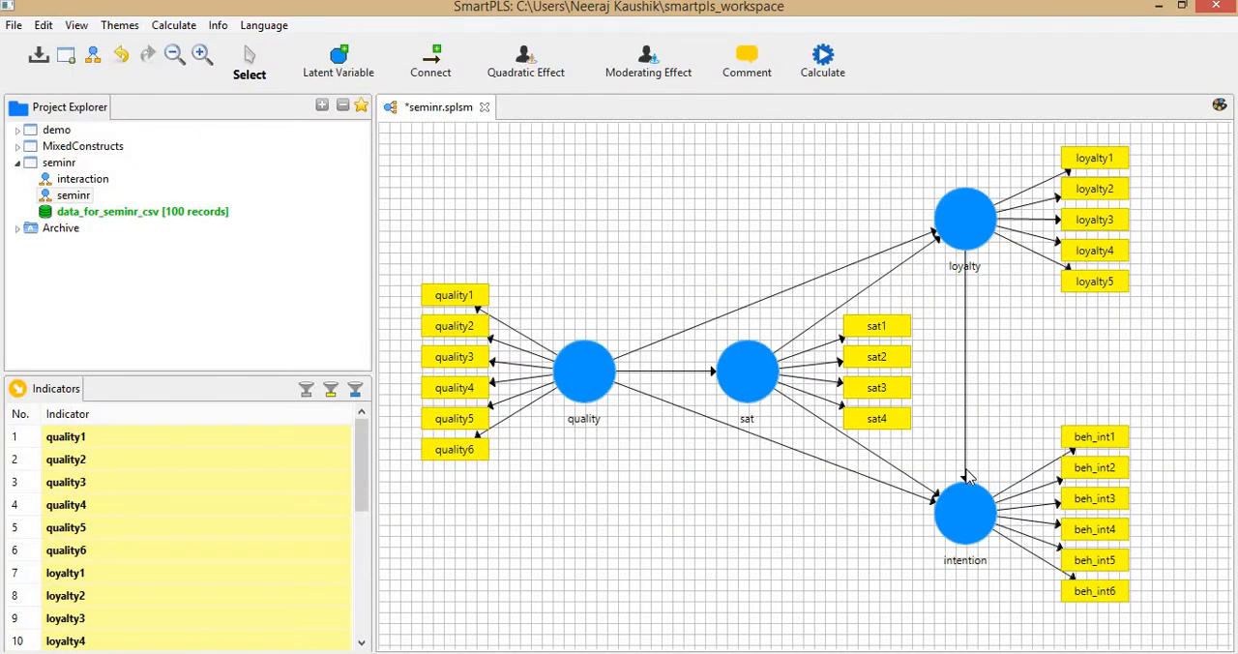
Delete the path from loyalty to intention and run PLS Predict on the model with 10 folds and 10 repetitions.
click(965, 472)
key(Delete)
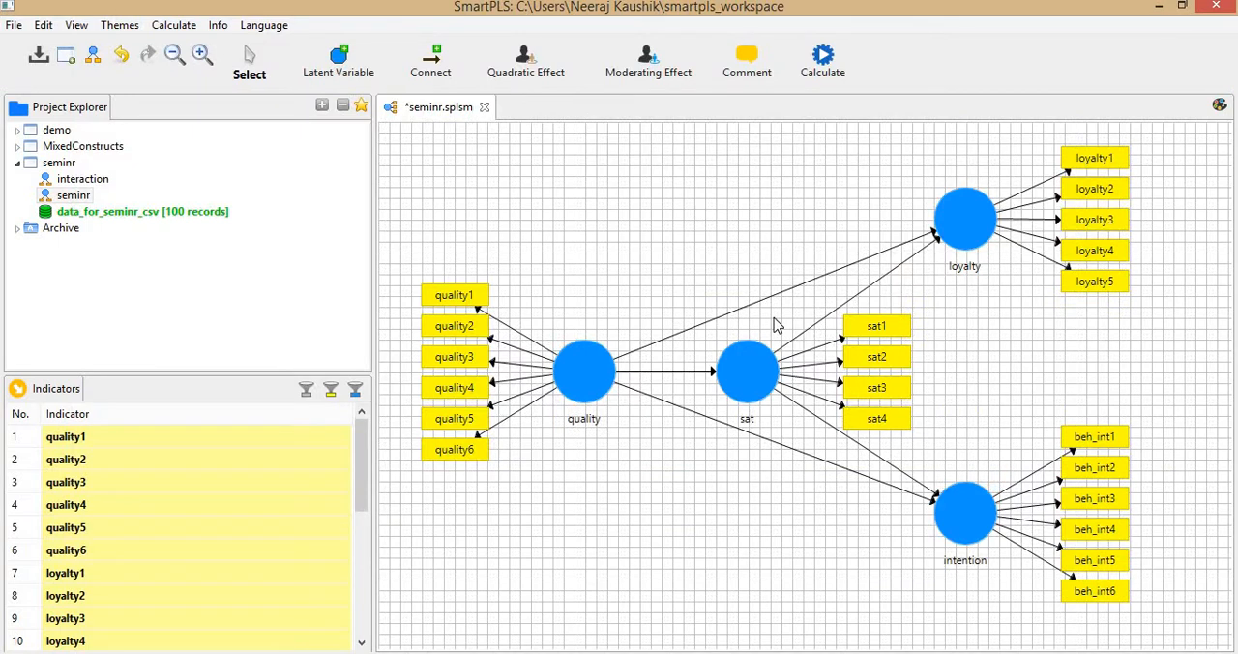
click(822, 59)
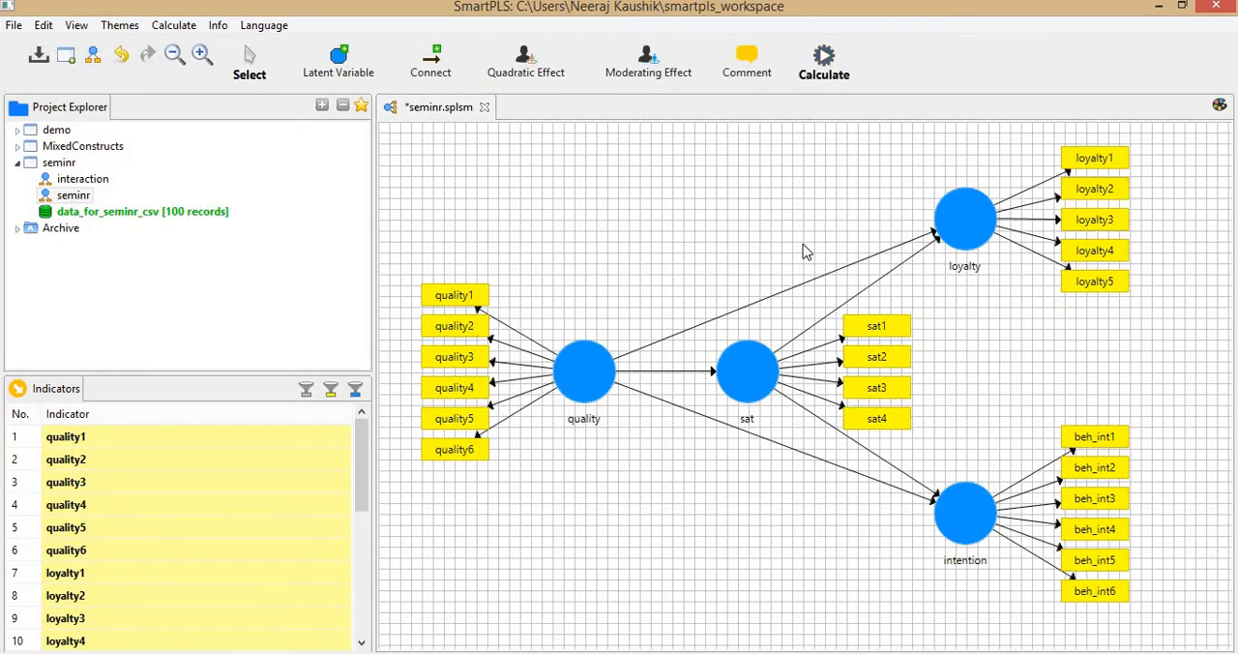
click(871, 170)
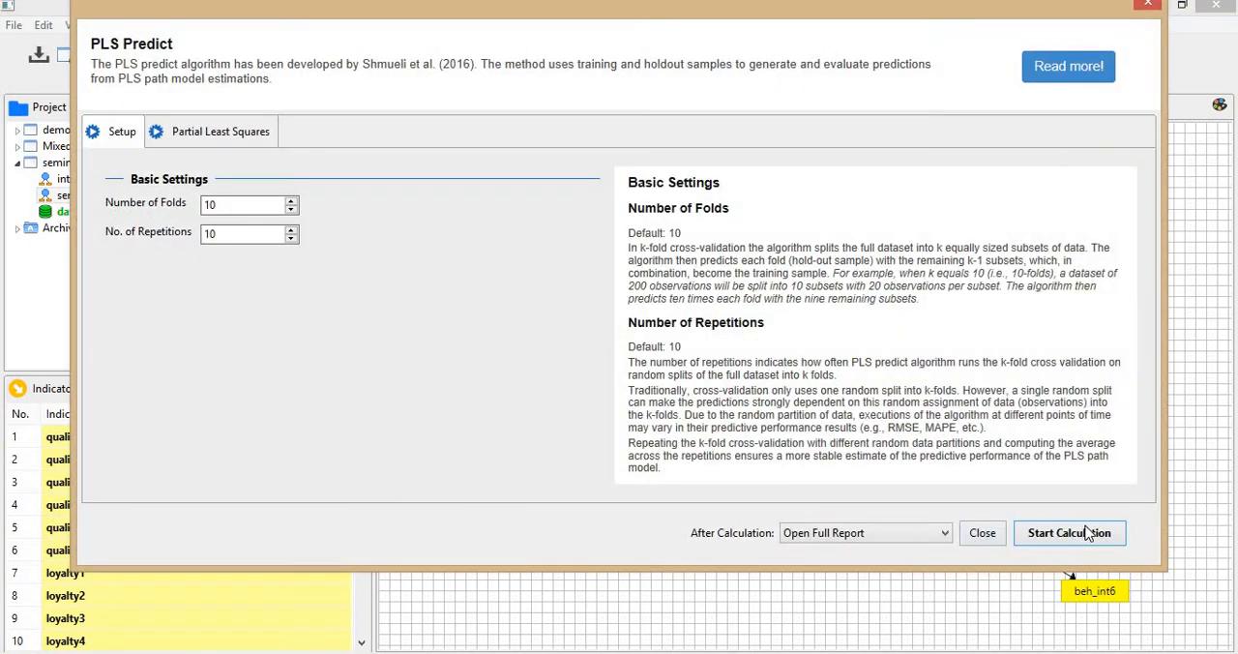
click(1089, 534)
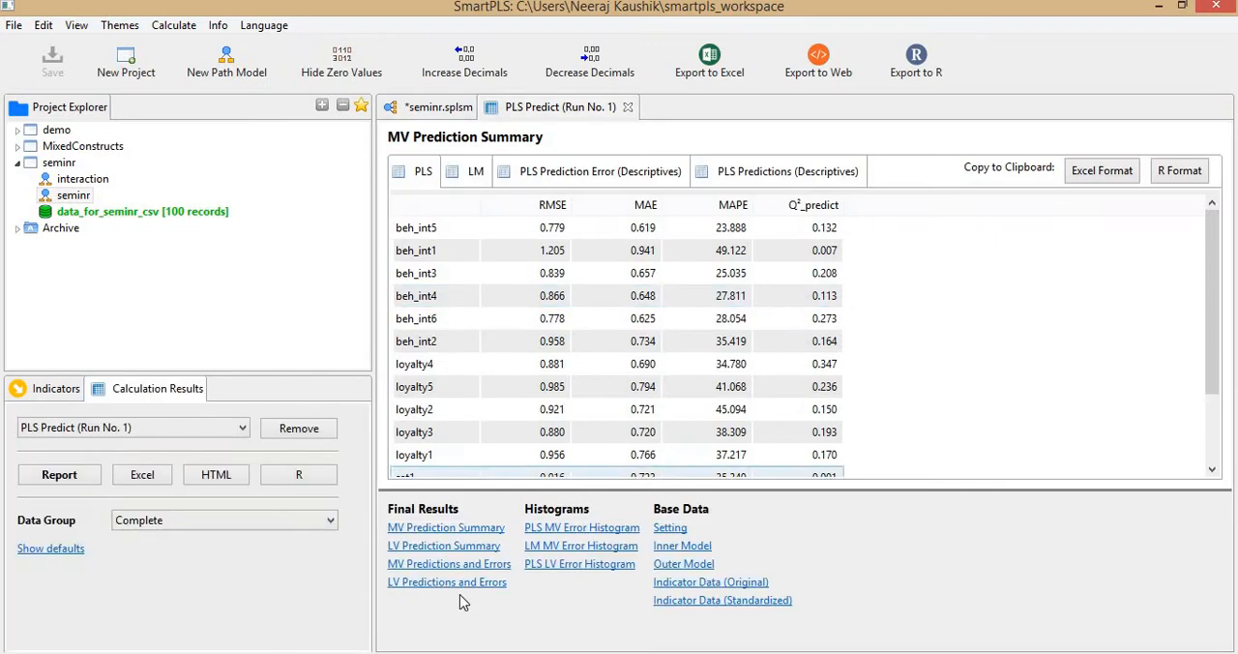
Review the LV Prediction Summary for intention, loyalty and sat, then return to the path model and switch to RStudio.
click(445, 547)
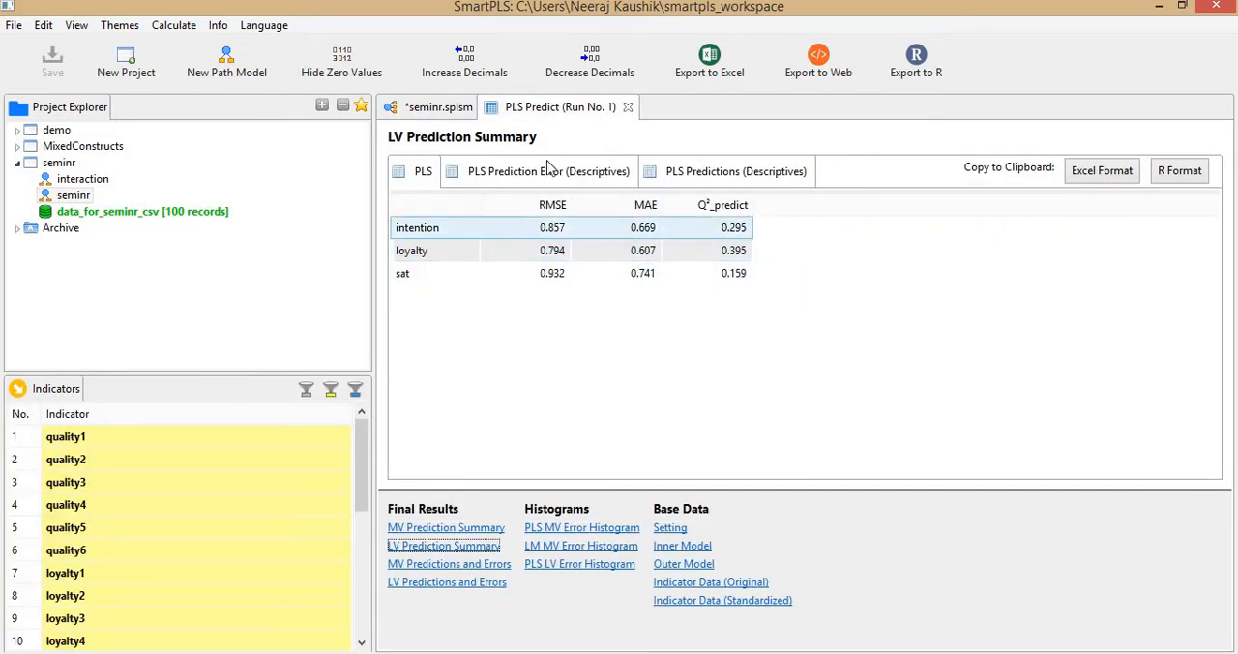
click(440, 109)
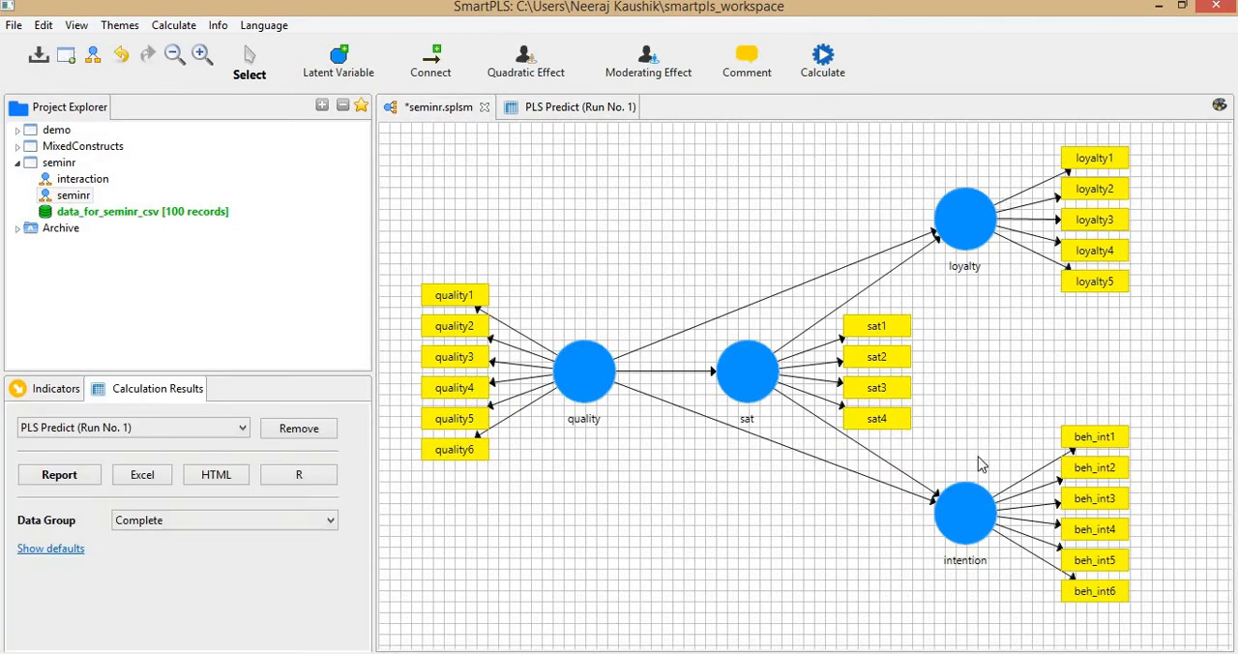
click(1159, 6)
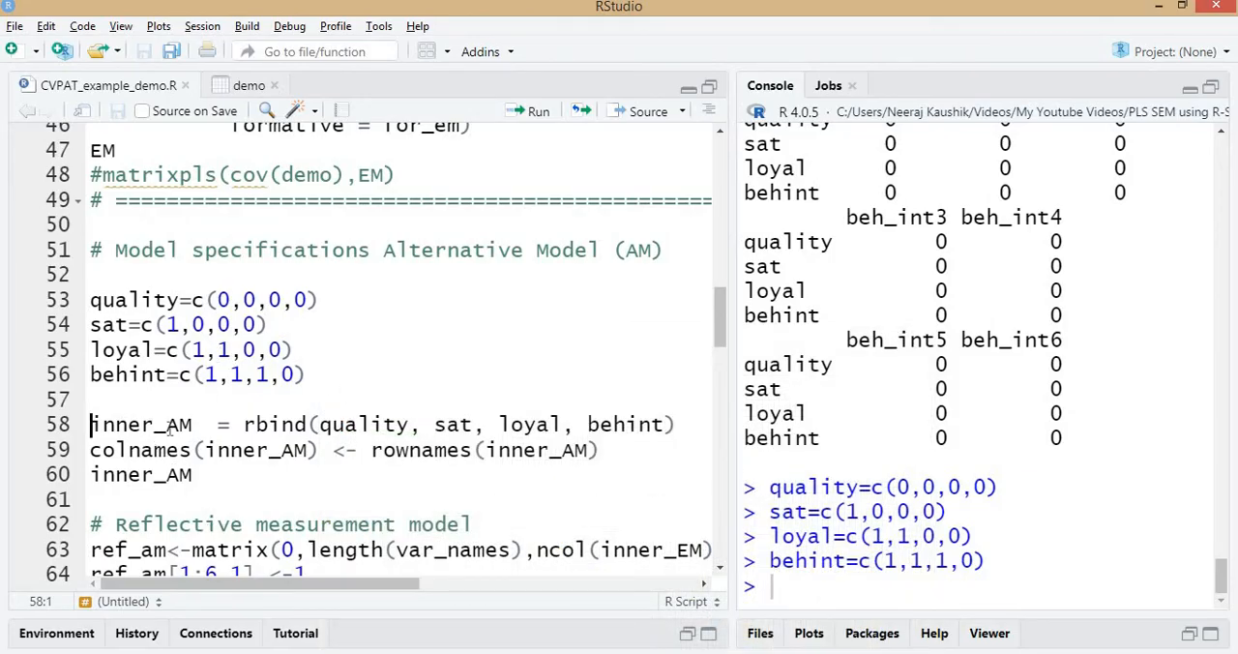
Run the Alternative Model code from inner_AM through ref_am and for_am up to the AM <- list(...) statement.
double_click(172, 428)
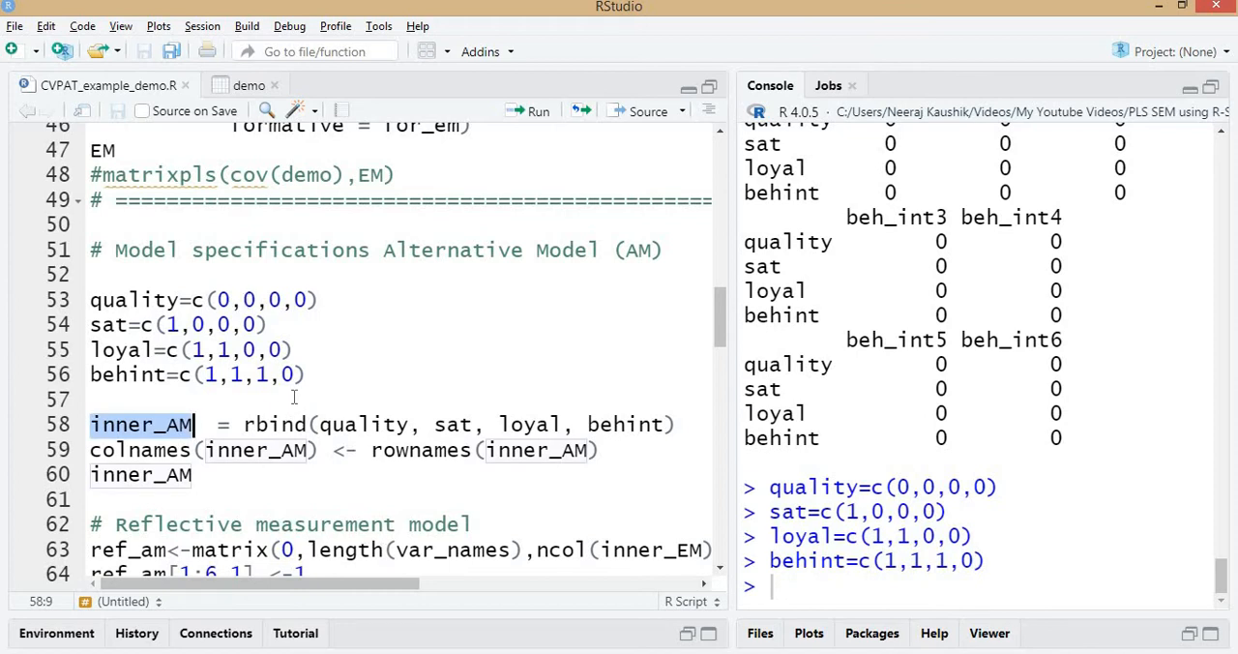
key(Right)
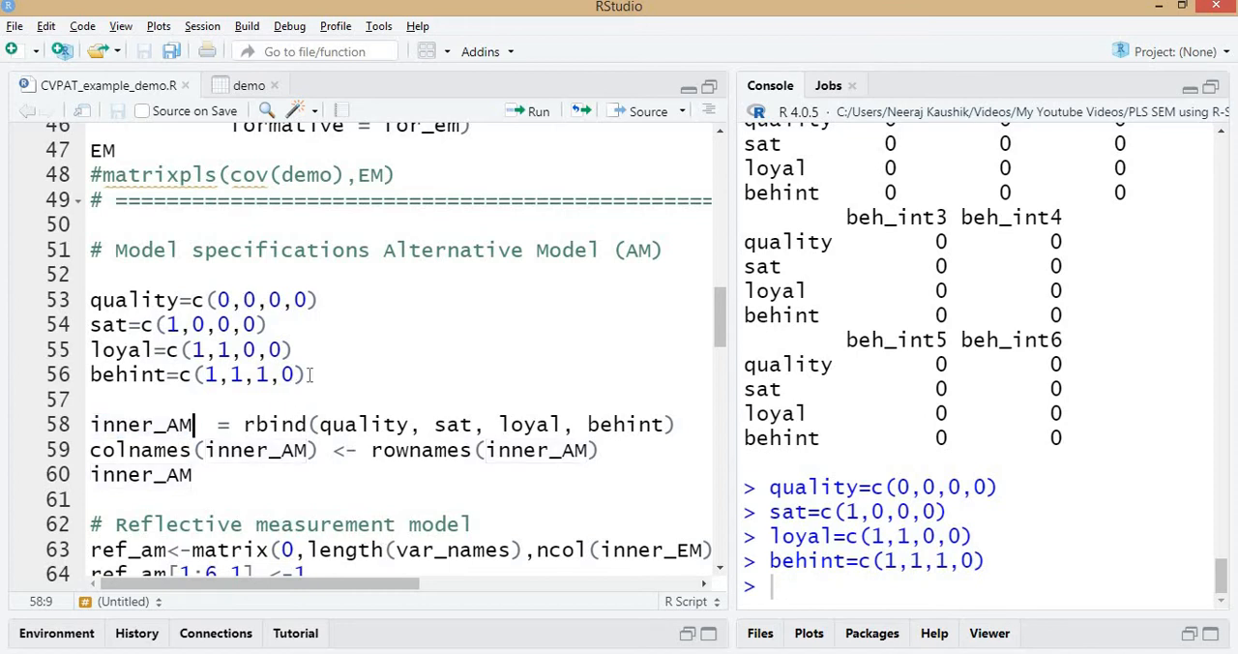
key(ctrl+Return)
key(ctrl+Return)
key(ctrl+Return)
key(ctrl+Return)
key(ctrl+Return)
key(ctrl+Return)
key(ctrl+Return)
key(ctrl+Return)
key(ctrl+Return)
key(ctrl+Return)
key(ctrl+Return)
key(ctrl+Return)
key(ctrl+Return)
key(ctrl+Return)
key(ctrl+Return)
key(ctrl+Return)
key(ctrl+Return)
key(ctrl+Return)
key(ctrl+Return)
key(ctrl+Return)
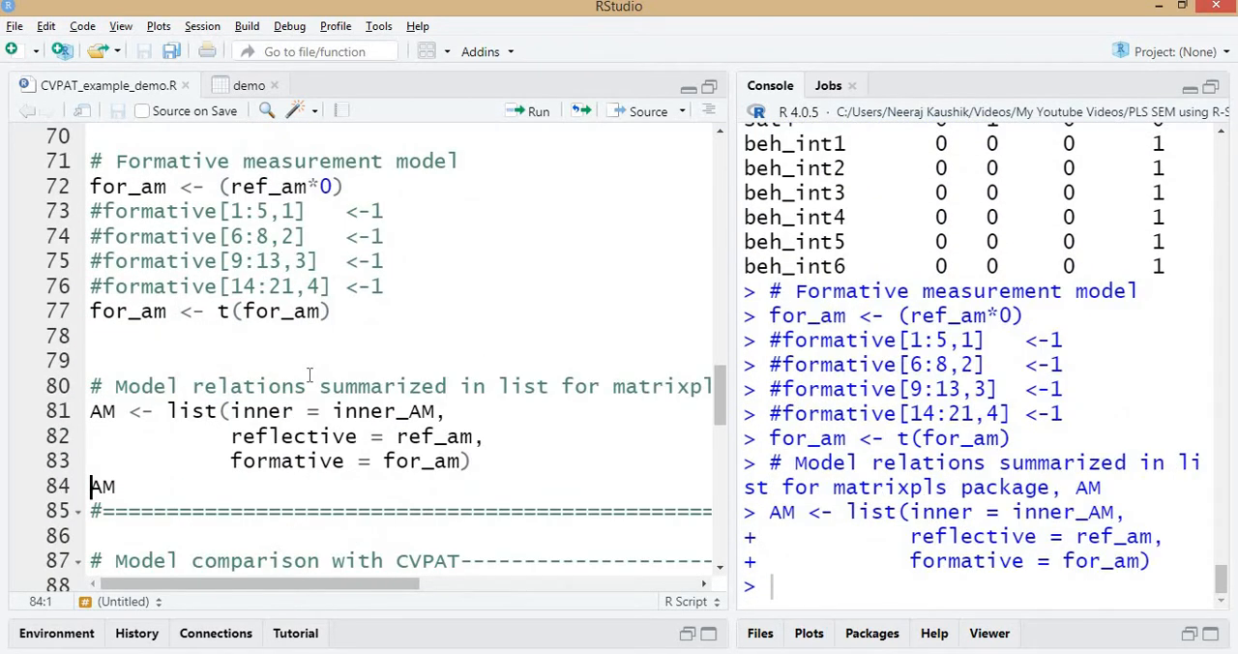
Print the AM list and examine the loyal-to-behint entry of its inner matrix in the console.
key(ctrl+Return)
scroll(1010, 458, up, 5)
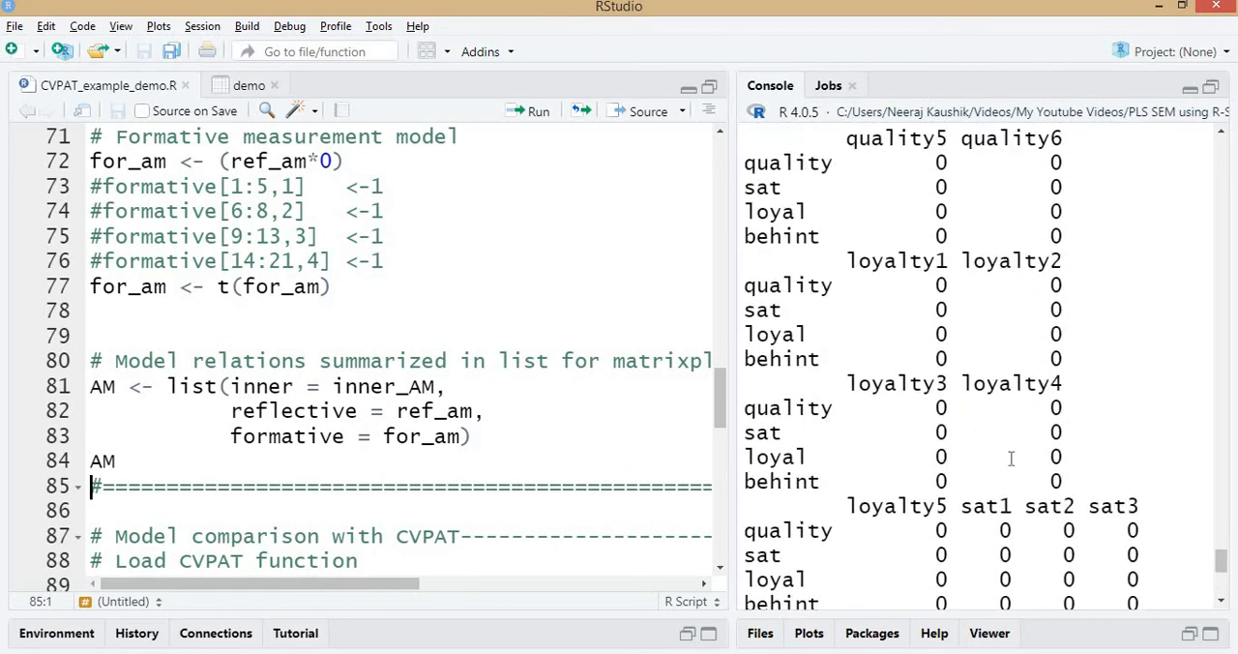
scroll(1011, 458, up, 15)
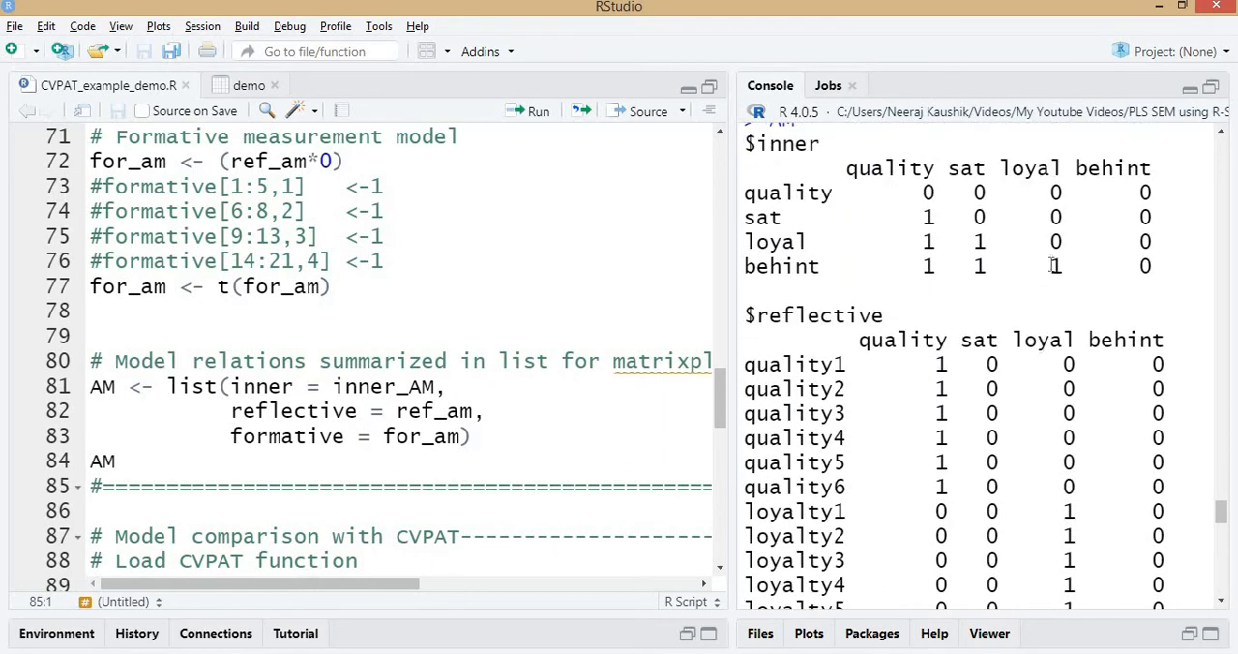
drag(1075, 267, 1050, 267)
Switch to the CVPAT Steps notes in Notepad and review the steps from downloading CVPAT to running the CVPAT function.
key(alt+Tab)
drag(61, 318, 218, 358)
drag(64, 429, 477, 431)
drag(79, 547, 302, 548)
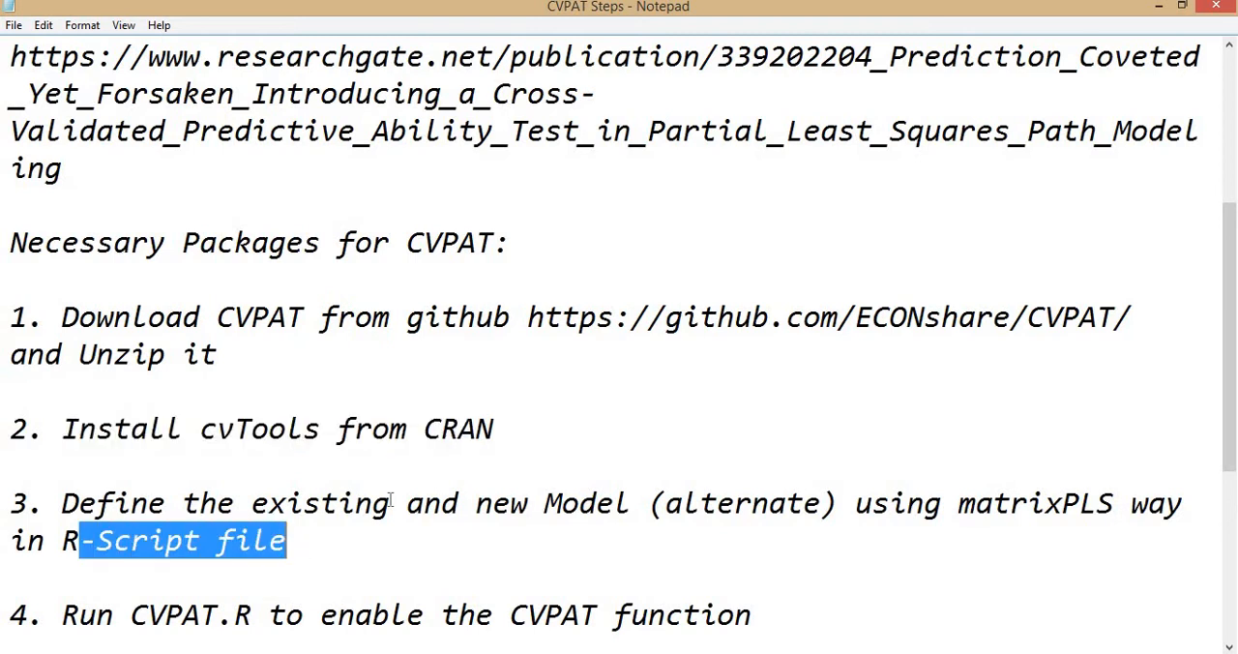
scroll(391, 499, down, 2)
click(315, 320)
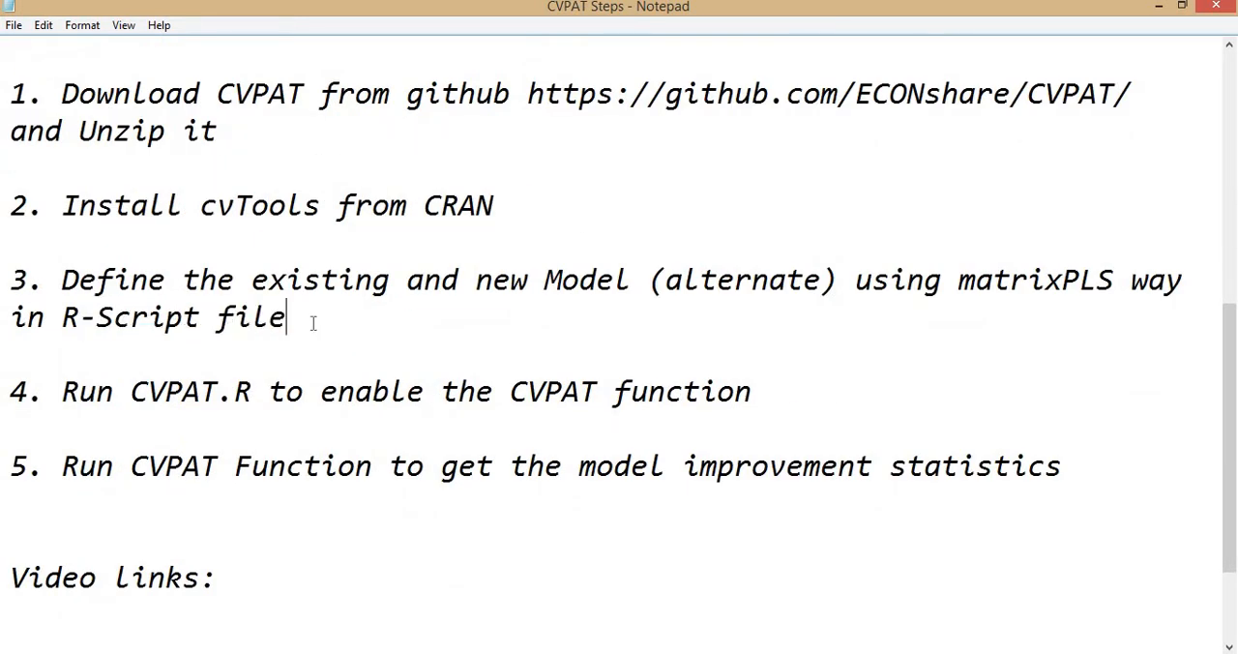
Open the CVPAT script from the CVPAT-master folder in RStudio and run all of its code to load the CVPAT function.
click(254, 393)
key(alt+Tab)
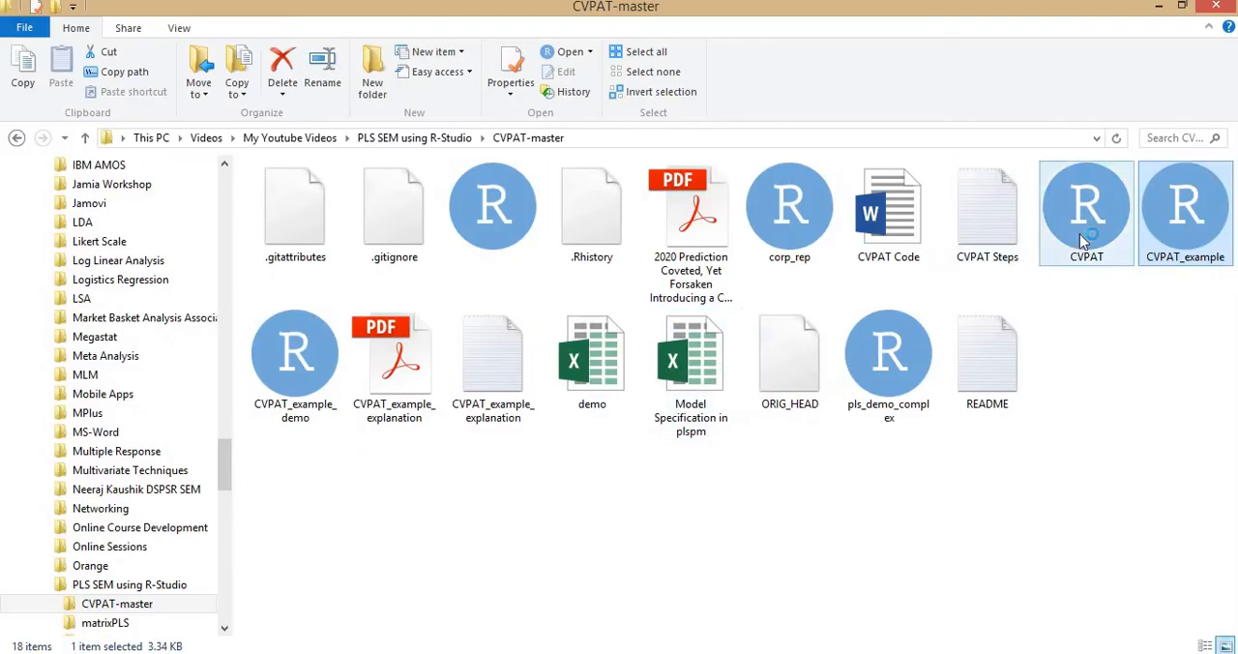
double_click(1084, 240)
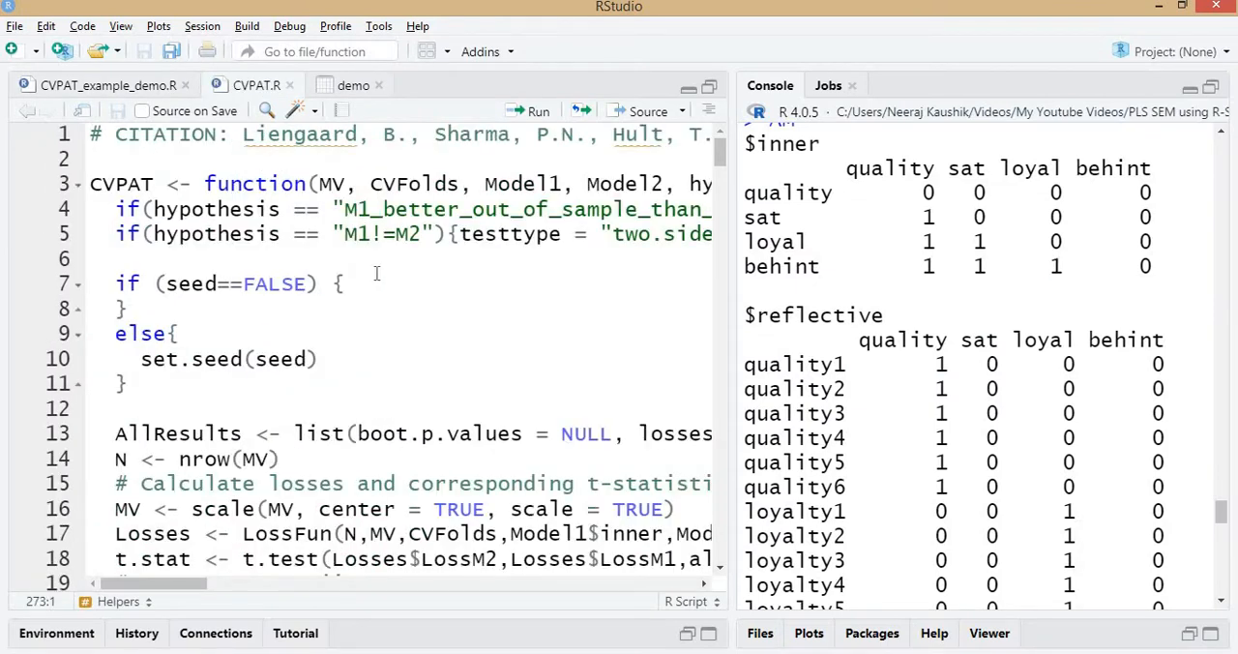
key(ctrl+a)
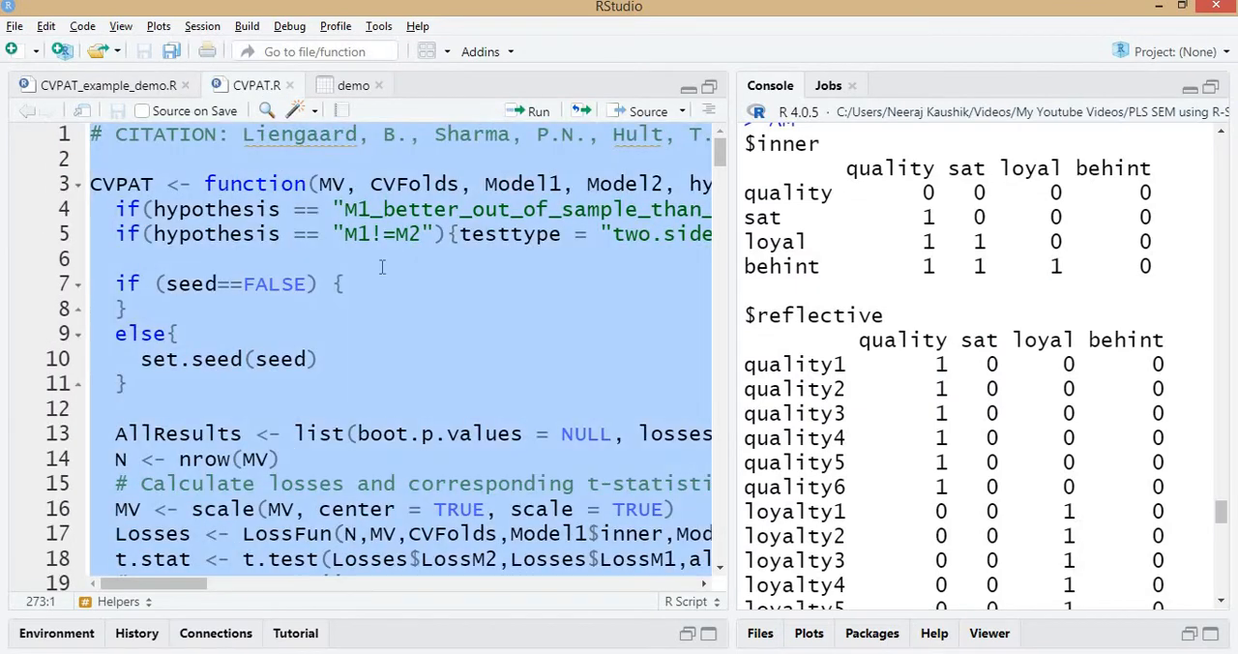
click(534, 112)
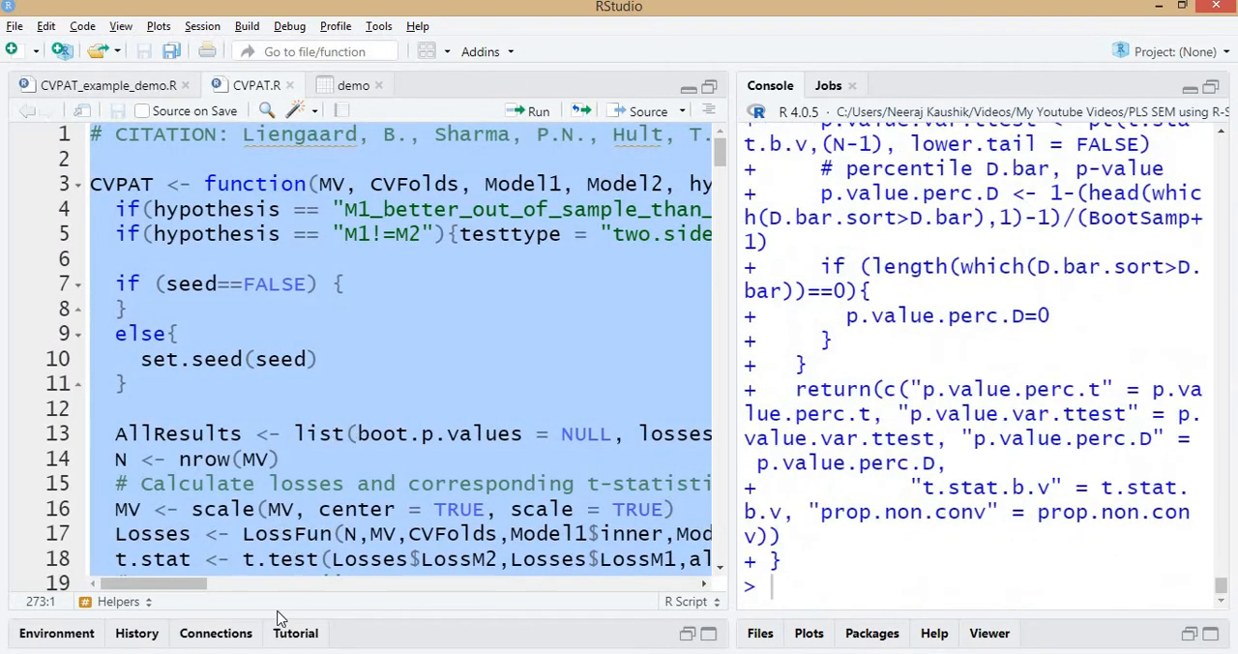
Check the global environment's data, values and functions for the newly loaded CVPAT functions, then restore the script view.
click(60, 633)
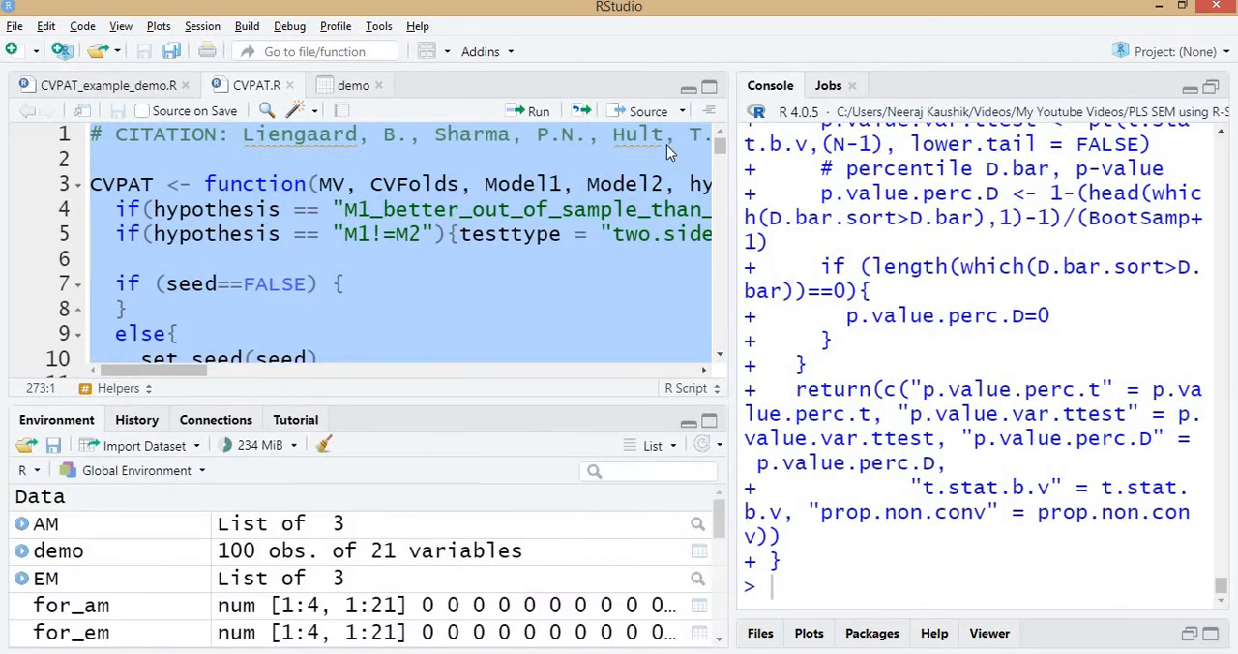
click(687, 88)
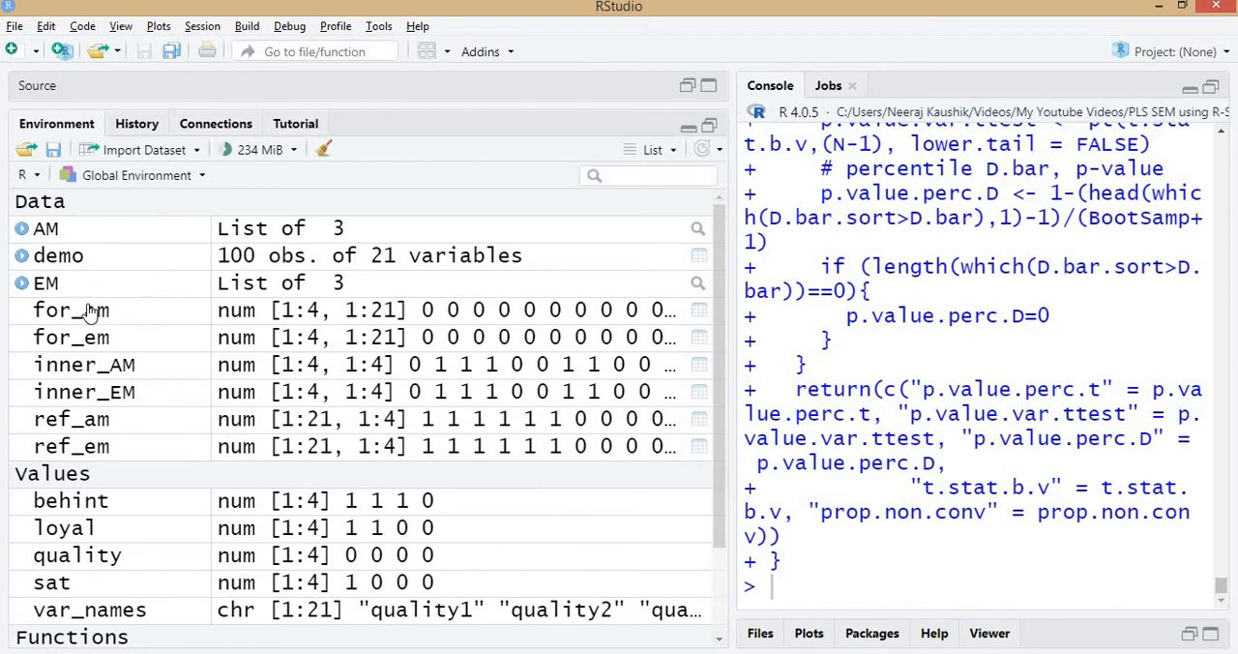
scroll(80, 324, down, 2)
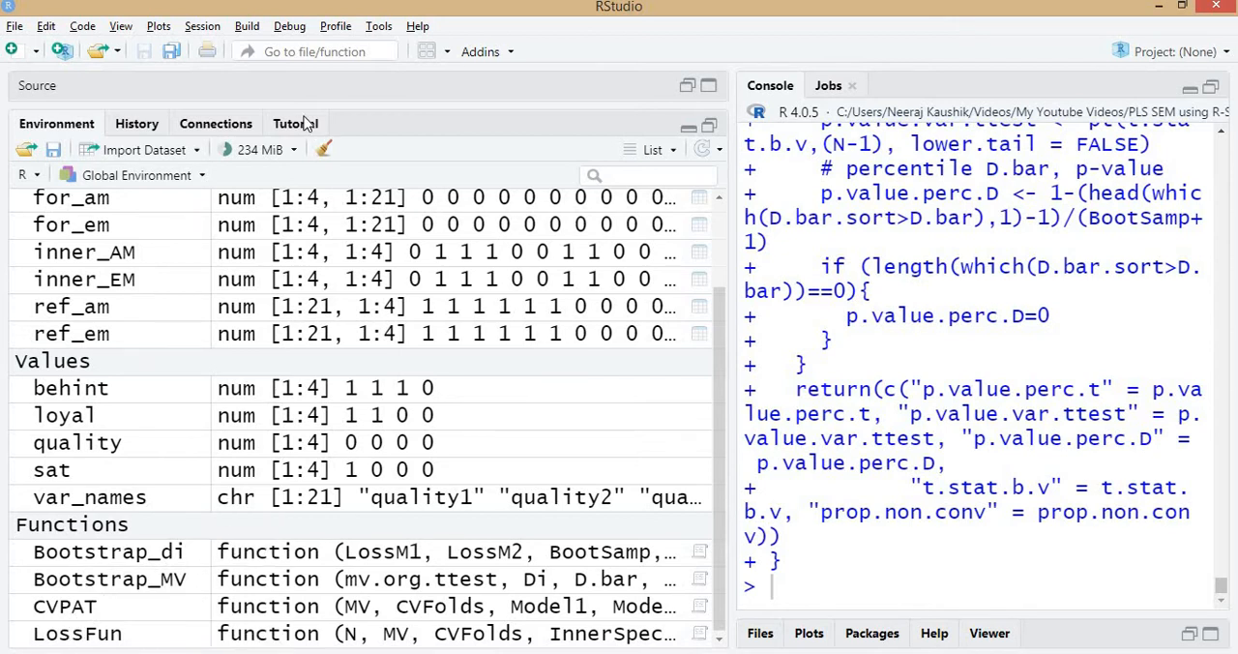
click(688, 127)
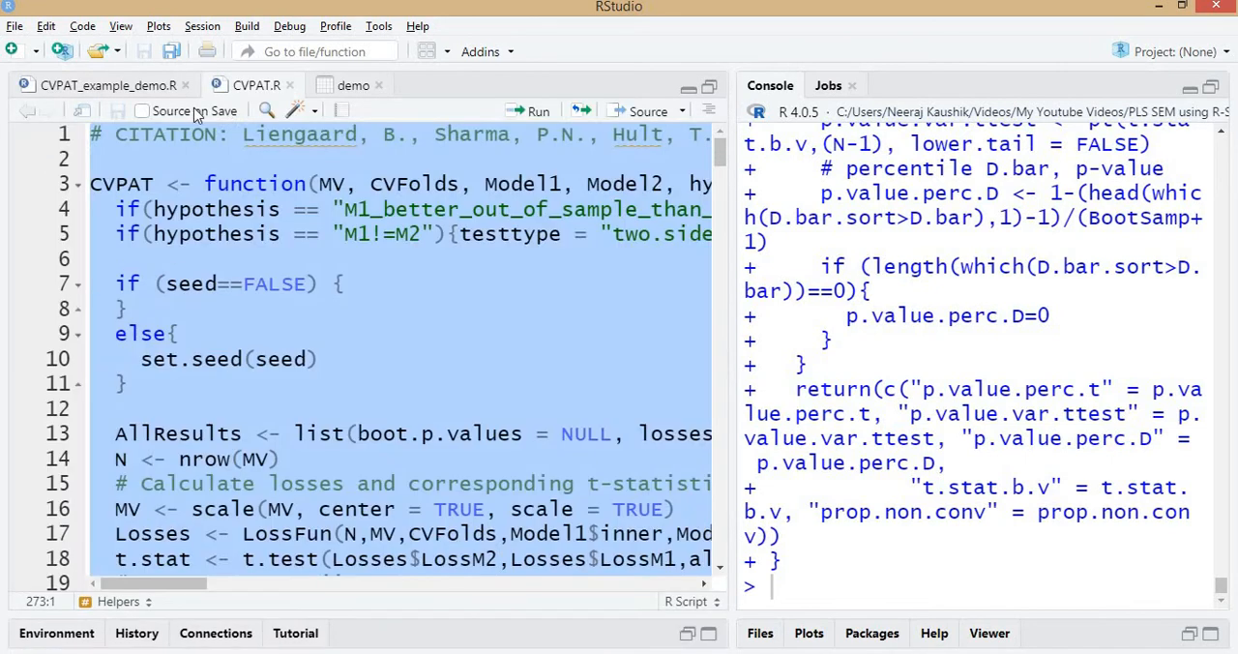
Review the Model comparison with CVPAT section in CVPAT_example_demo.R, focusing on the source("CVPAT.R") line and the CVPAT.R script it loads.
click(145, 85)
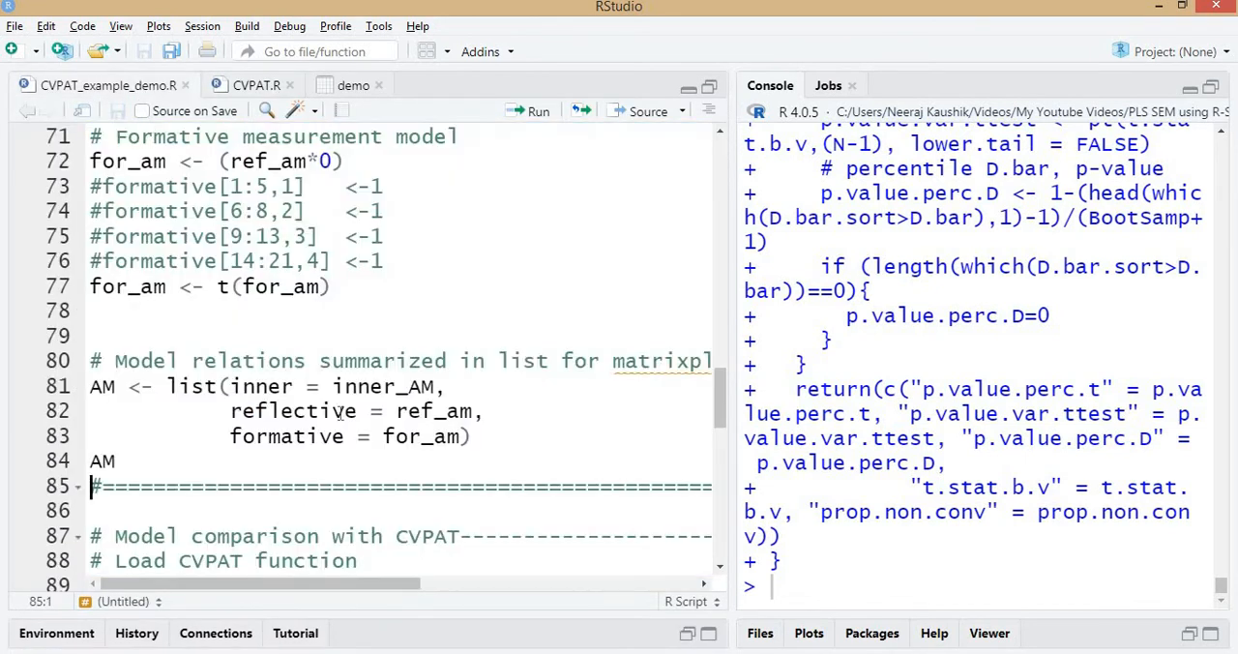
scroll(358, 425, down, 1)
scroll(358, 425, down, 5)
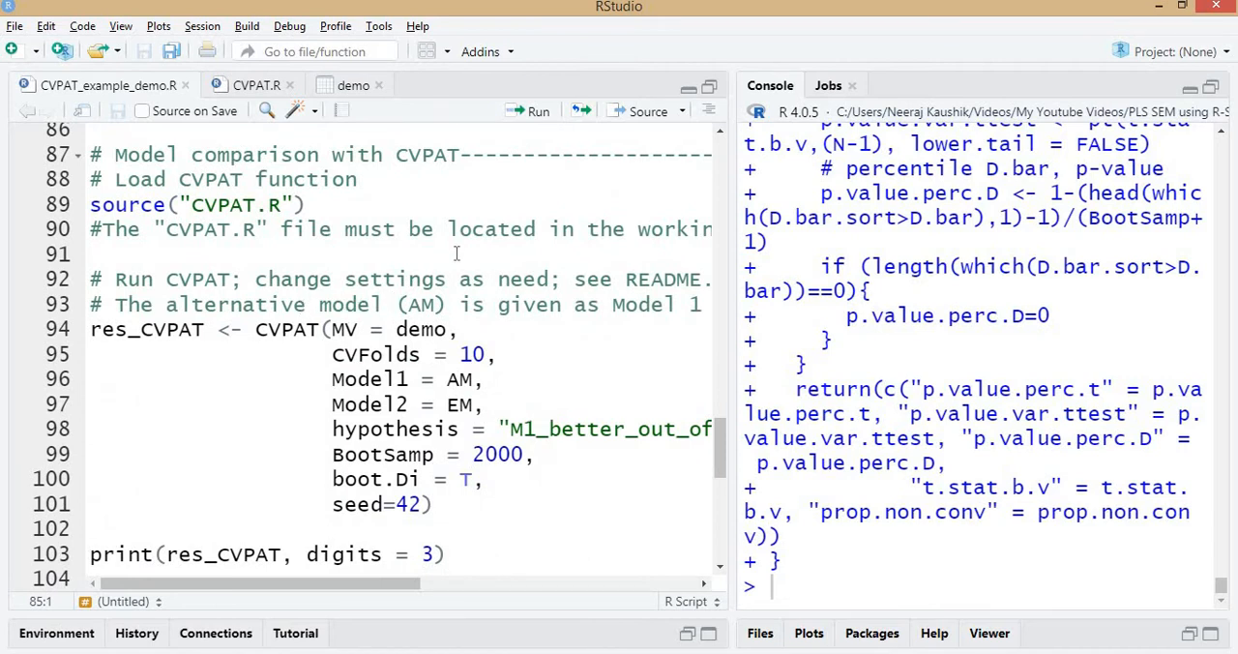
scroll(459, 259, up, 1)
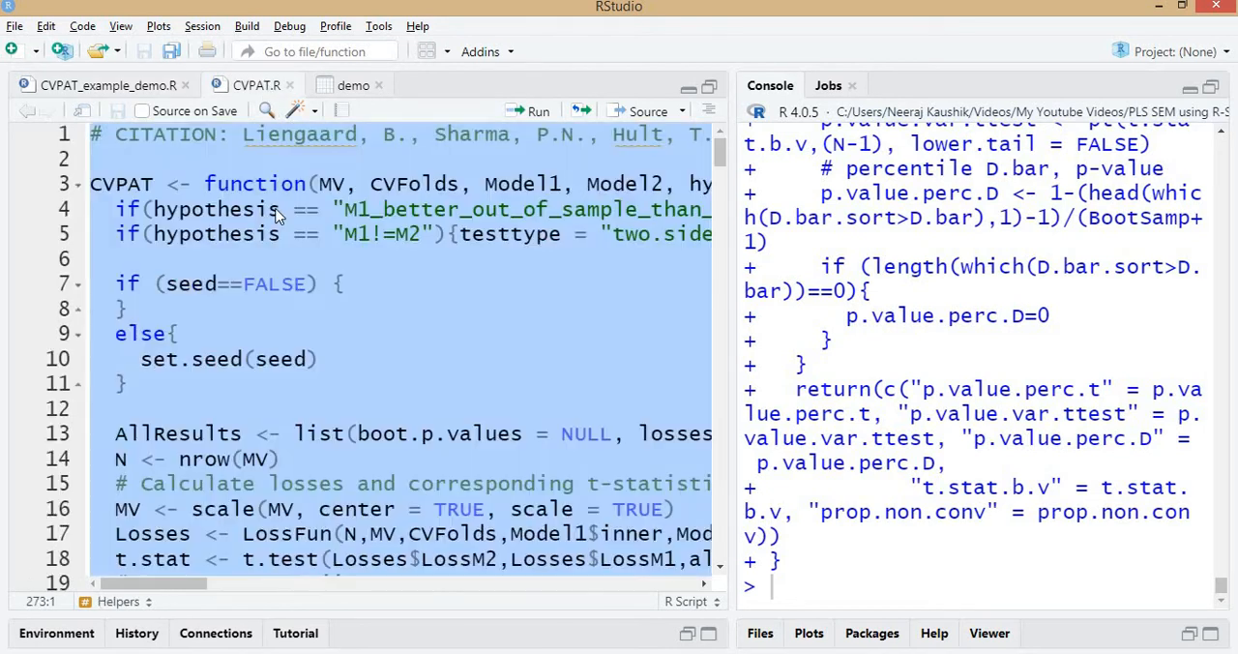
click(269, 87)
click(114, 86)
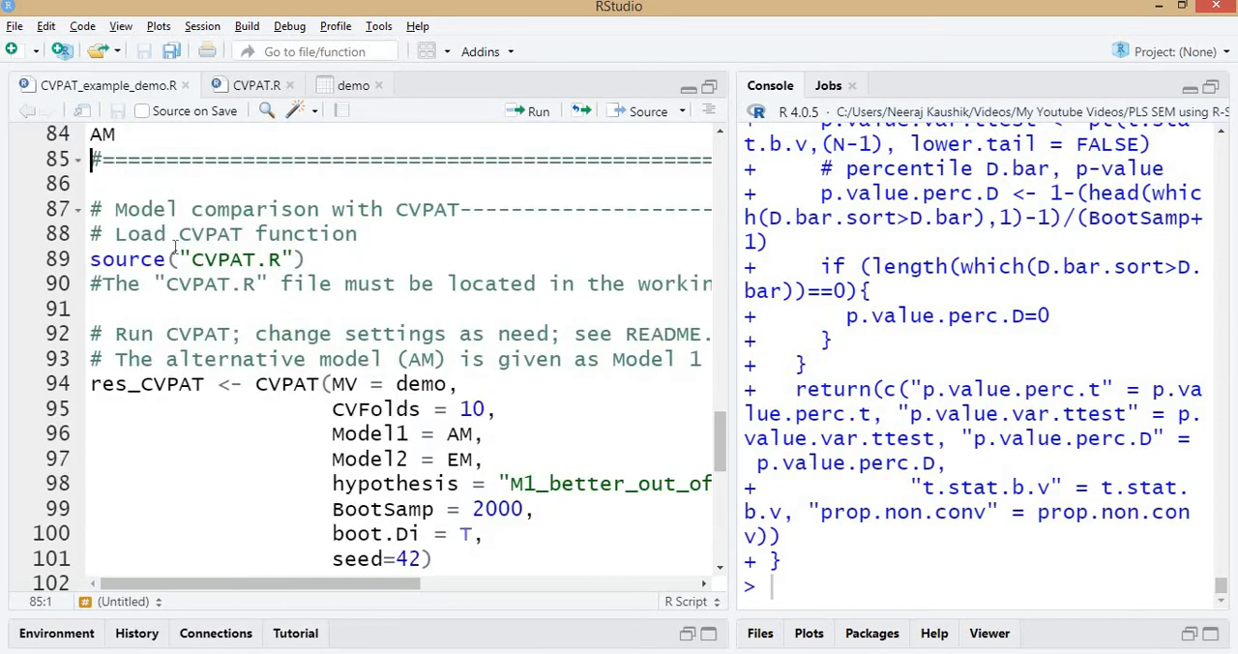
click(92, 259)
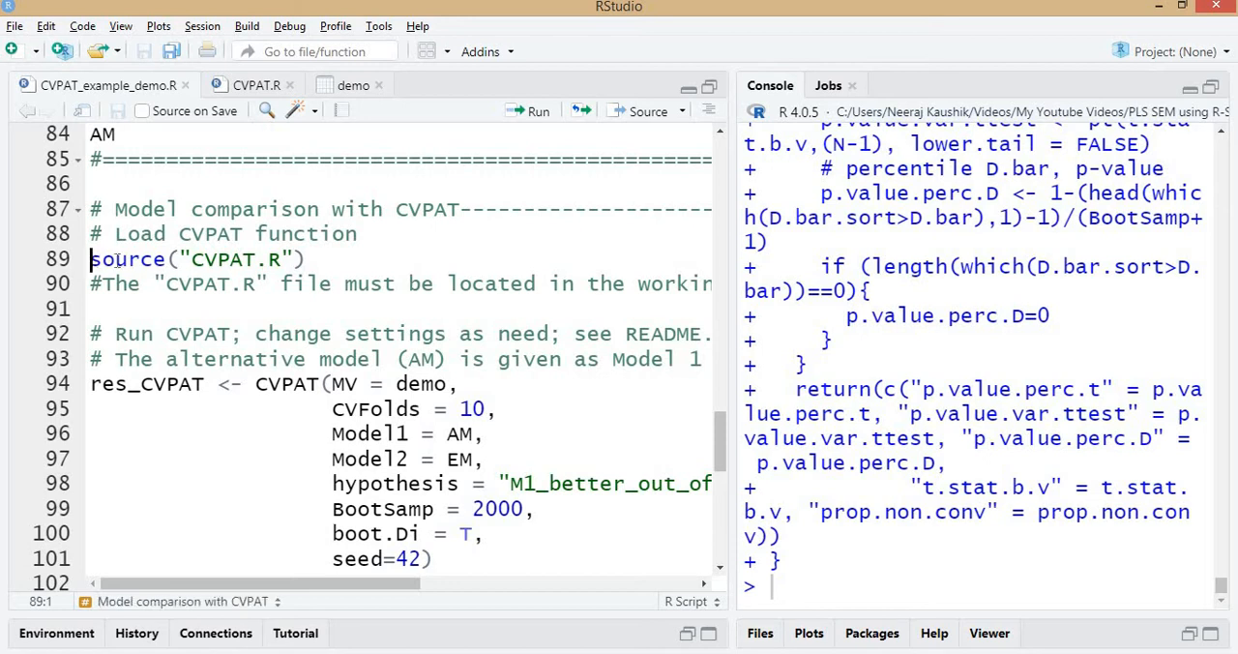
click(336, 258)
Recheck the loaded functions in the environment alongside CVPAT.R, then return to the model comparison code in CVPAT_example_demo.R.
click(257, 87)
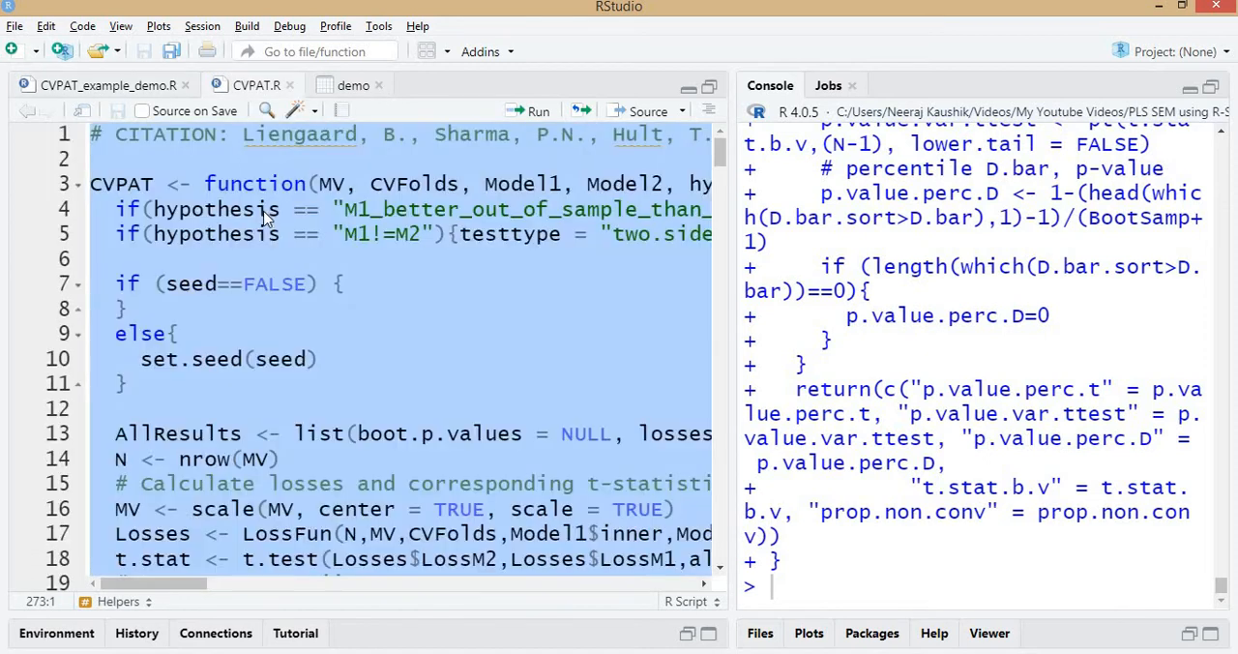
click(50, 638)
scroll(168, 530, down, 5)
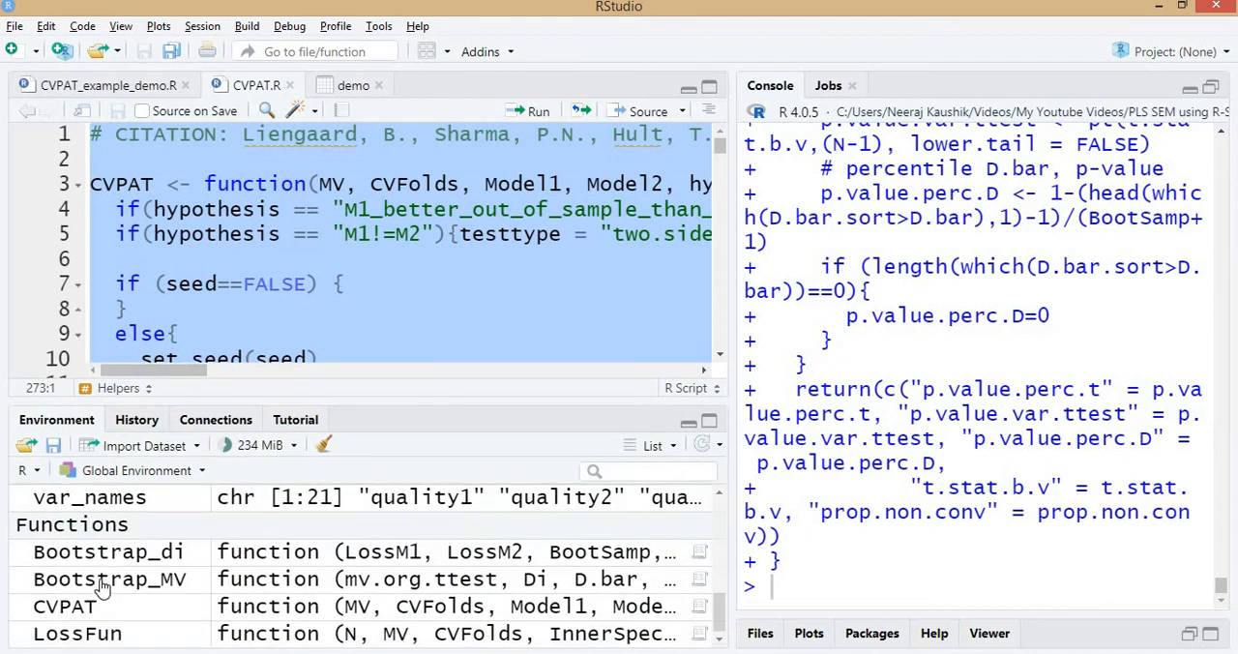
click(143, 89)
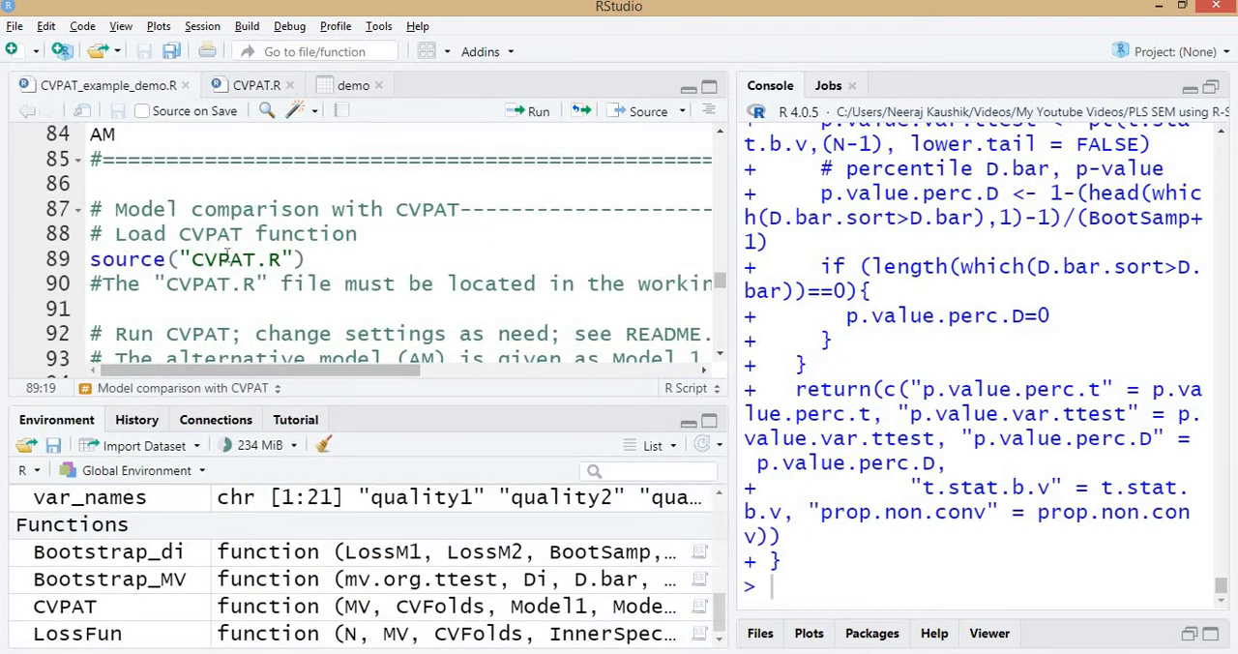
click(689, 424)
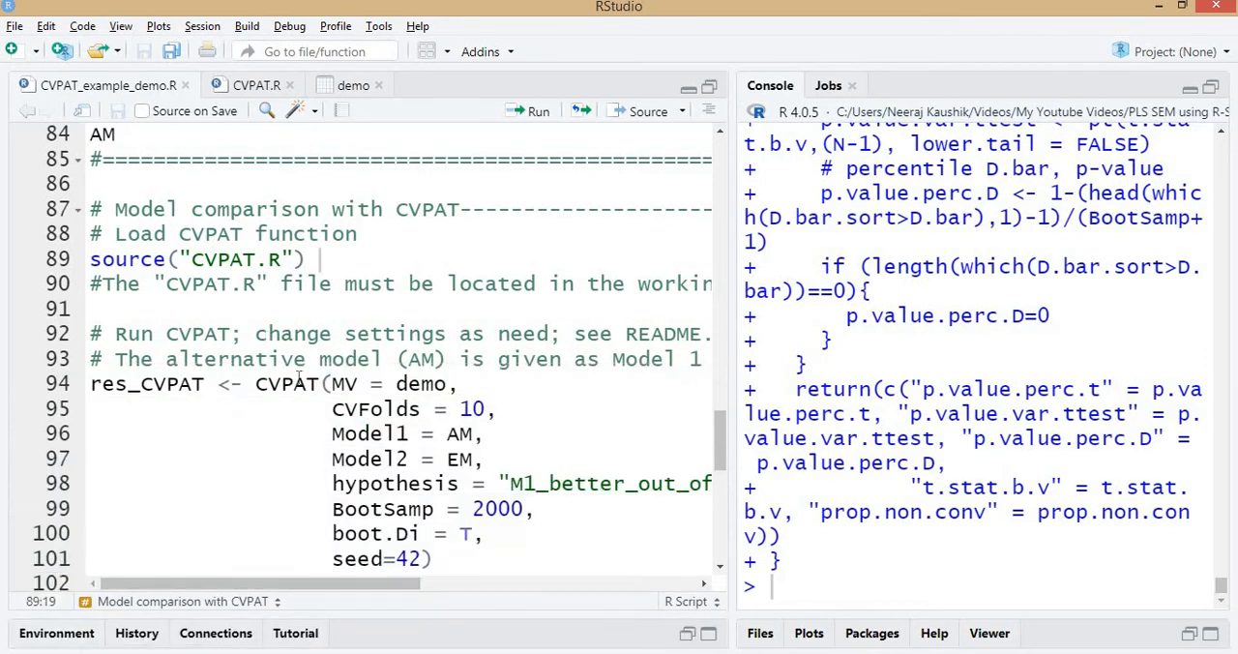
Review the demo.xlsx data loading and the Established Model's inner and reflective specifications in CVPAT_example_demo.R.
scroll(423, 329, down, 1)
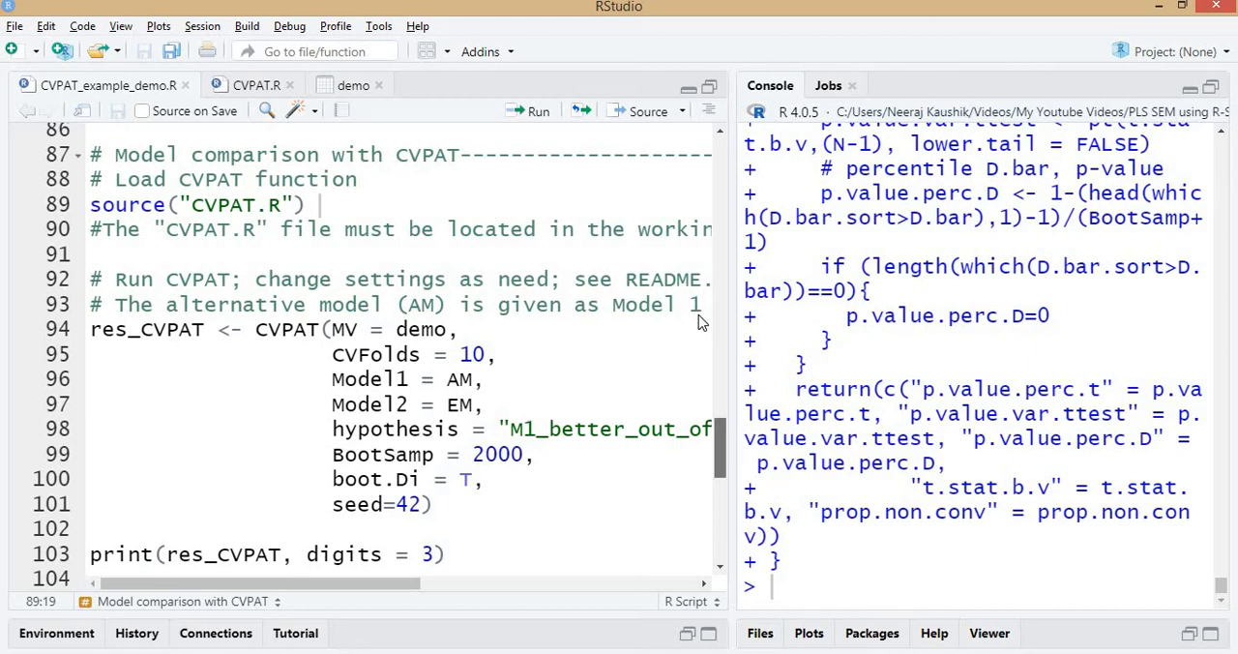
scroll(108, 250, up, 20)
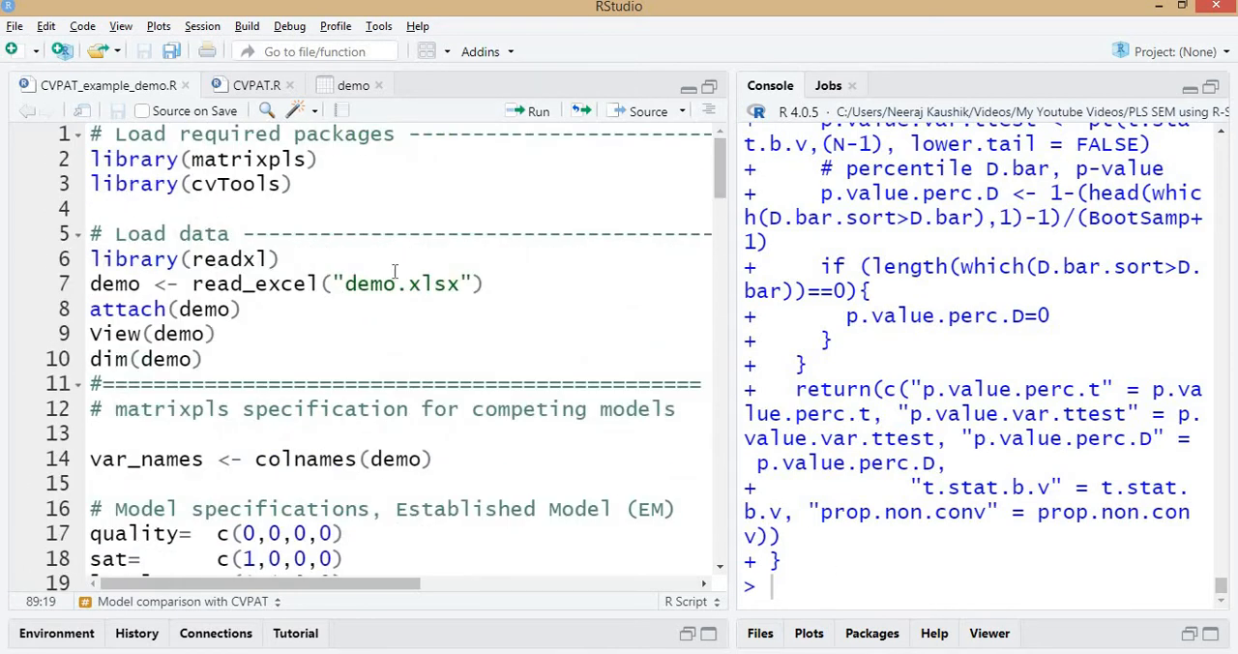
double_click(378, 283)
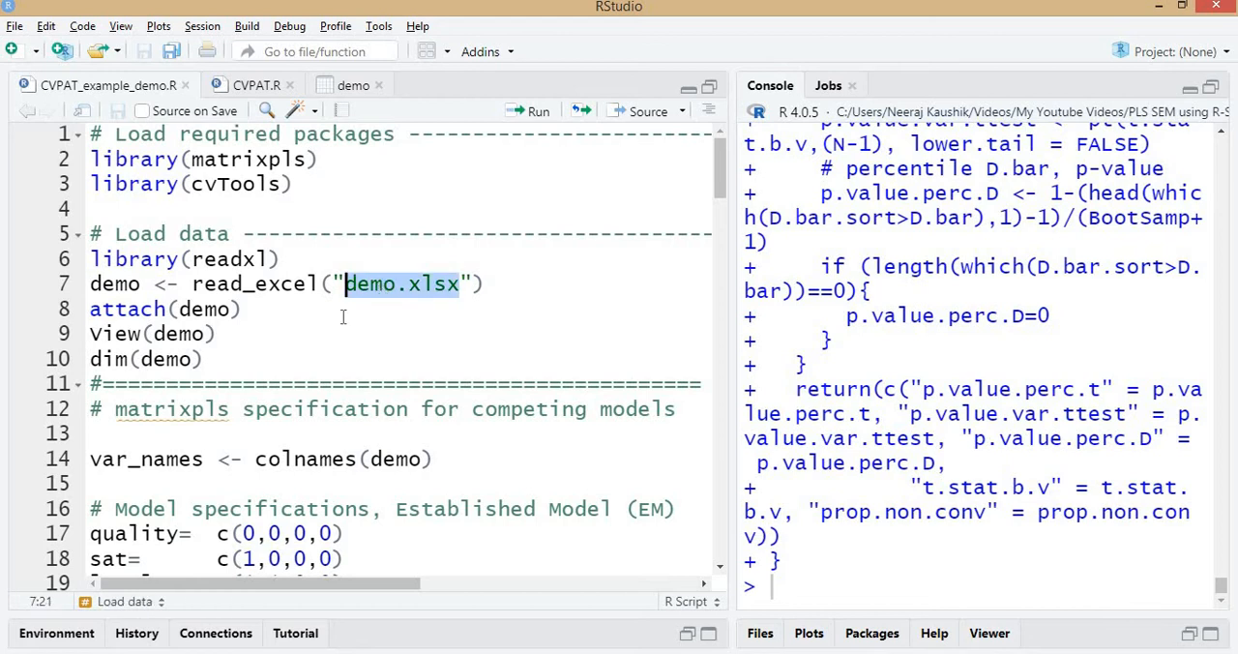
scroll(177, 364, down, 2)
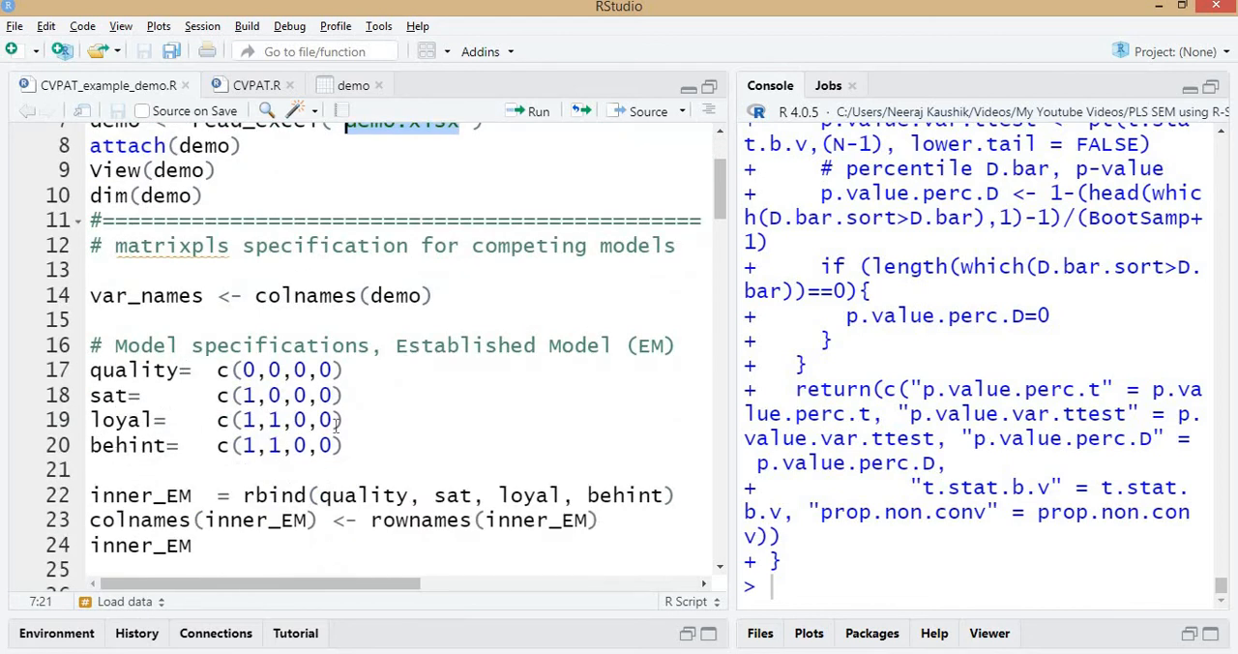
scroll(325, 419, down, 2)
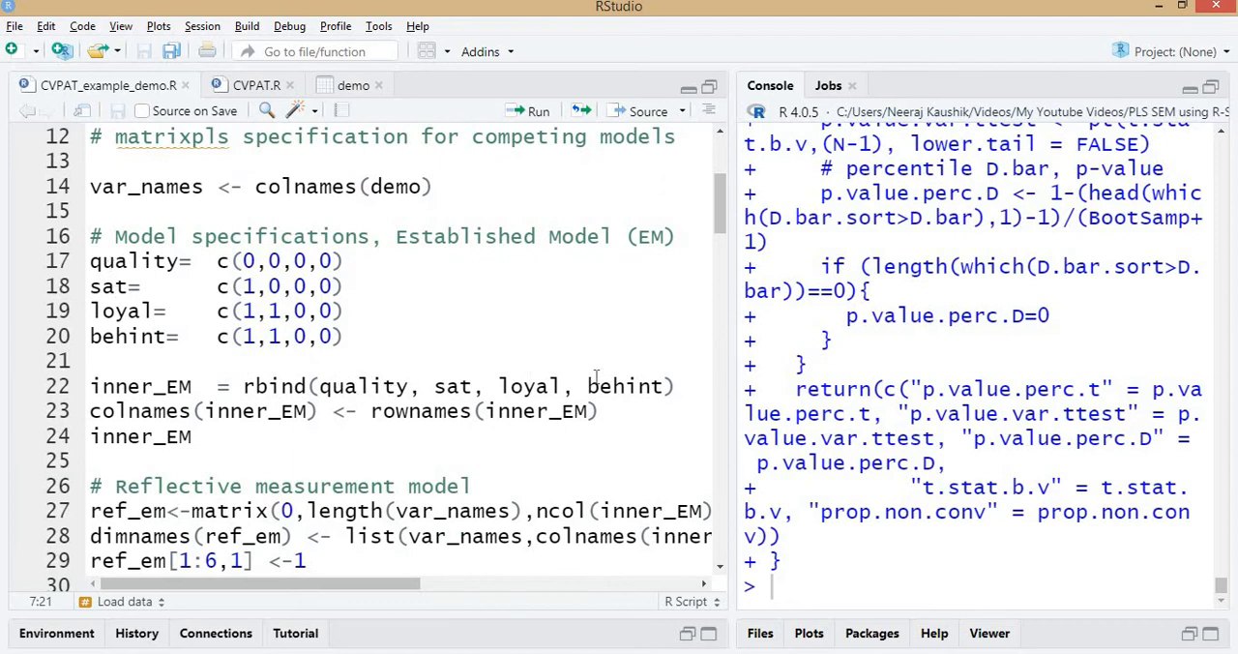
scroll(377, 387, down, 2)
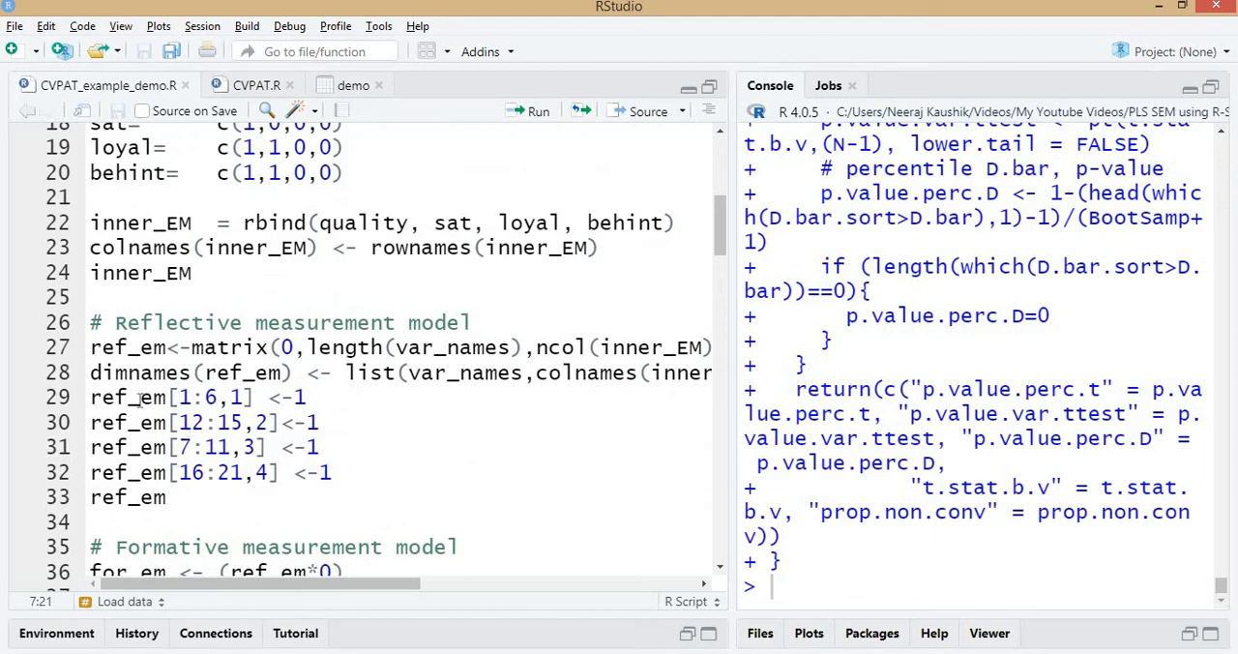
Review the Alternative Model specification, from the behint vector and the ref_am assignments to the AM list.
scroll(276, 389, down, 10)
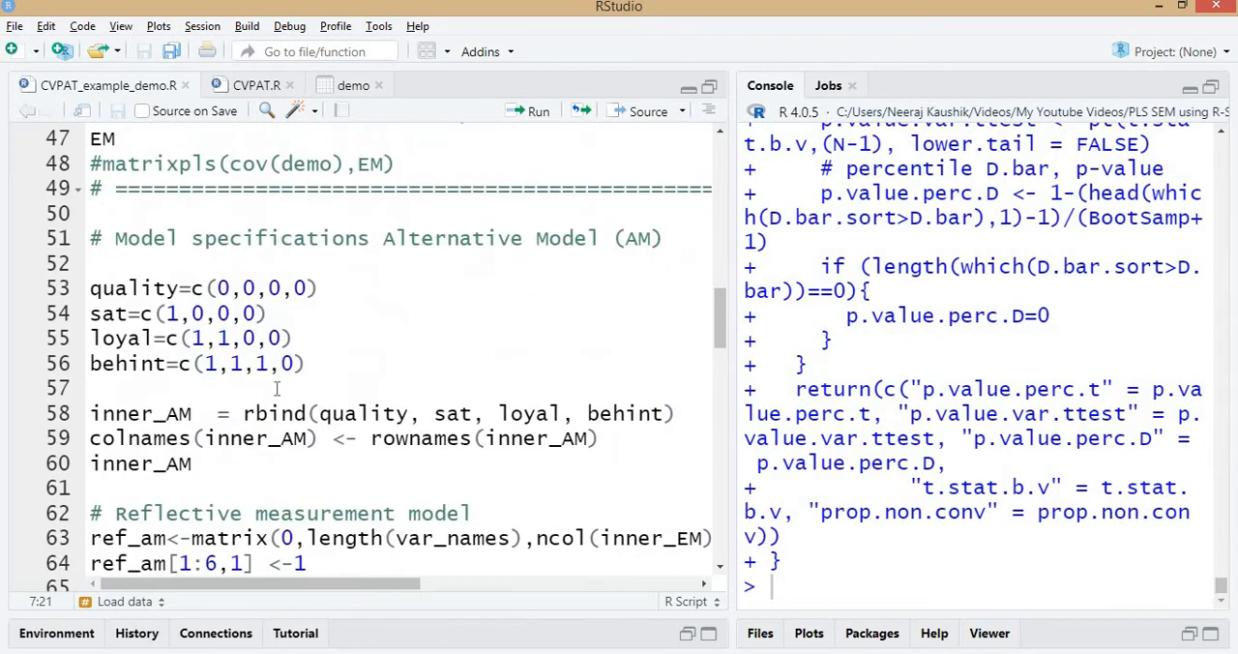
click(259, 363)
scroll(259, 363, down, 3)
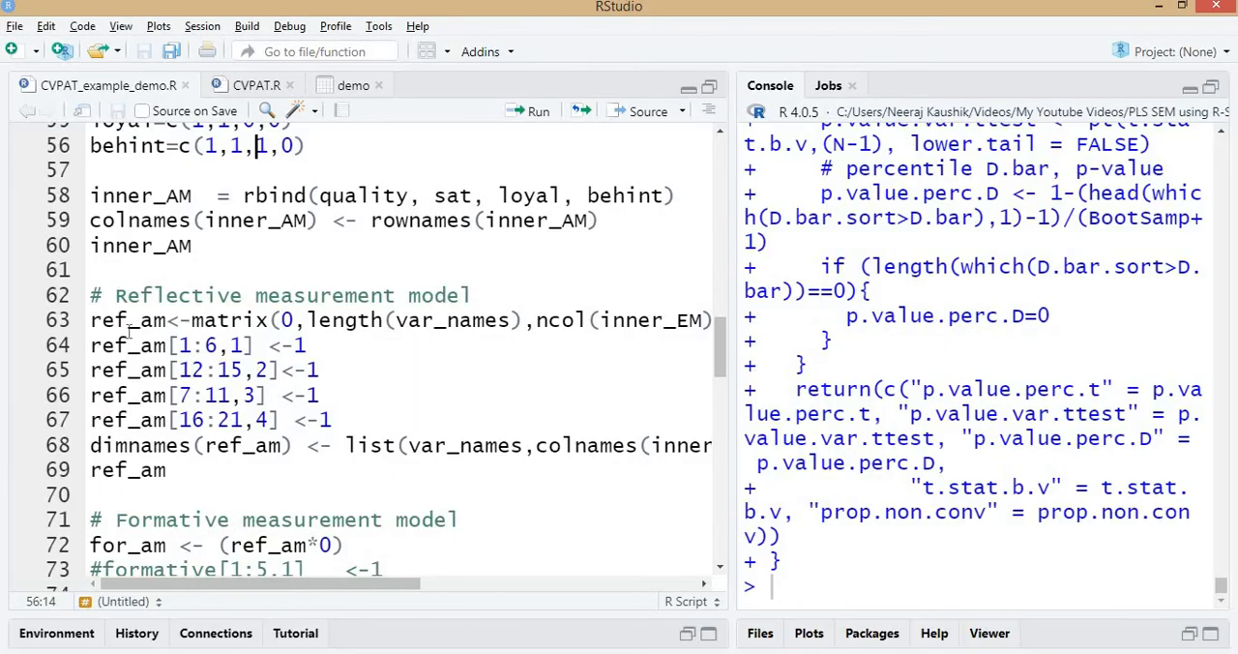
drag(90, 320, 336, 406)
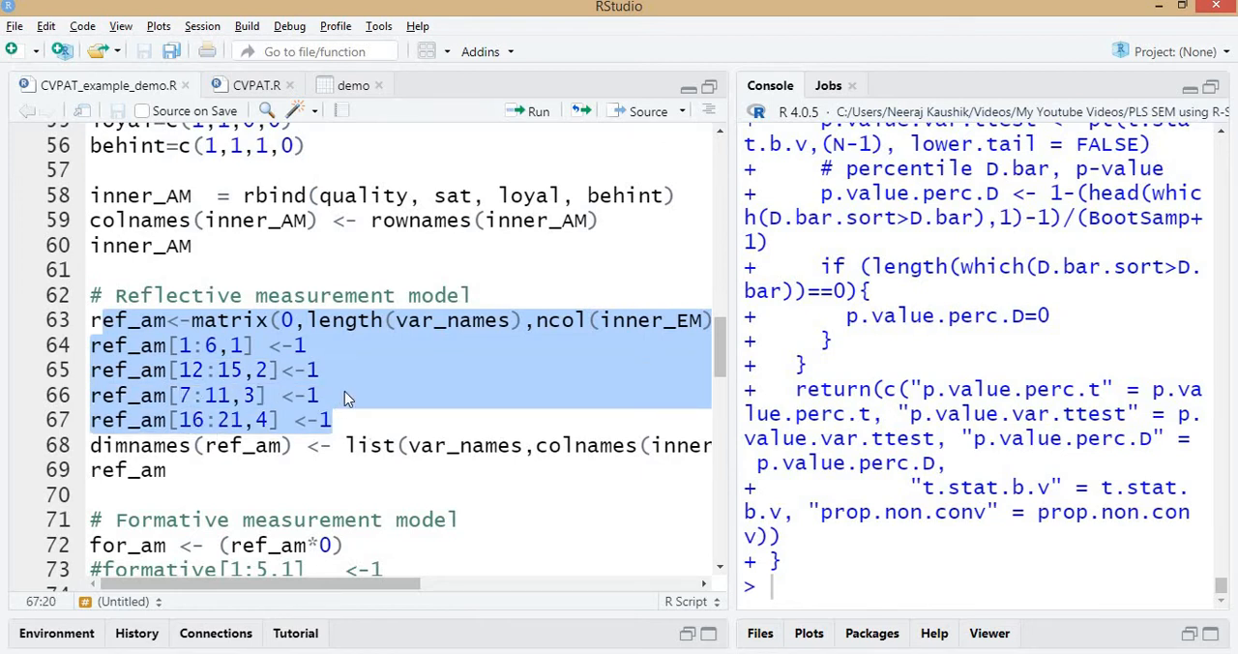
scroll(360, 333, down, 4)
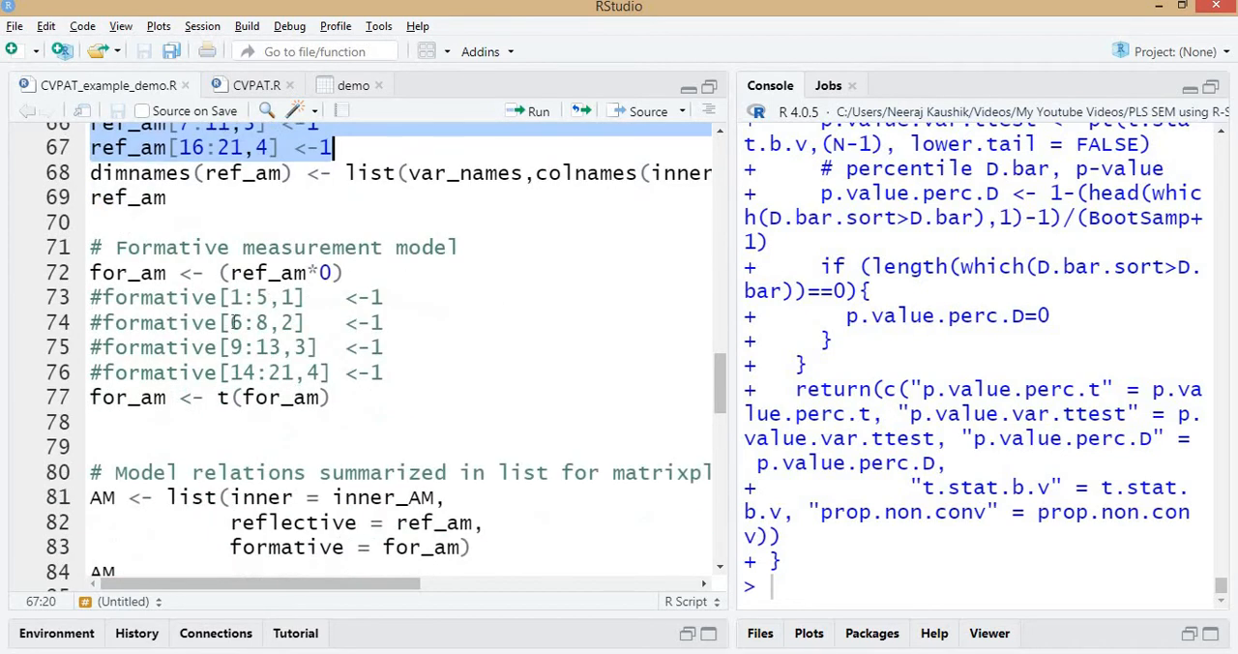
scroll(233, 322, down, 4)
click(131, 295)
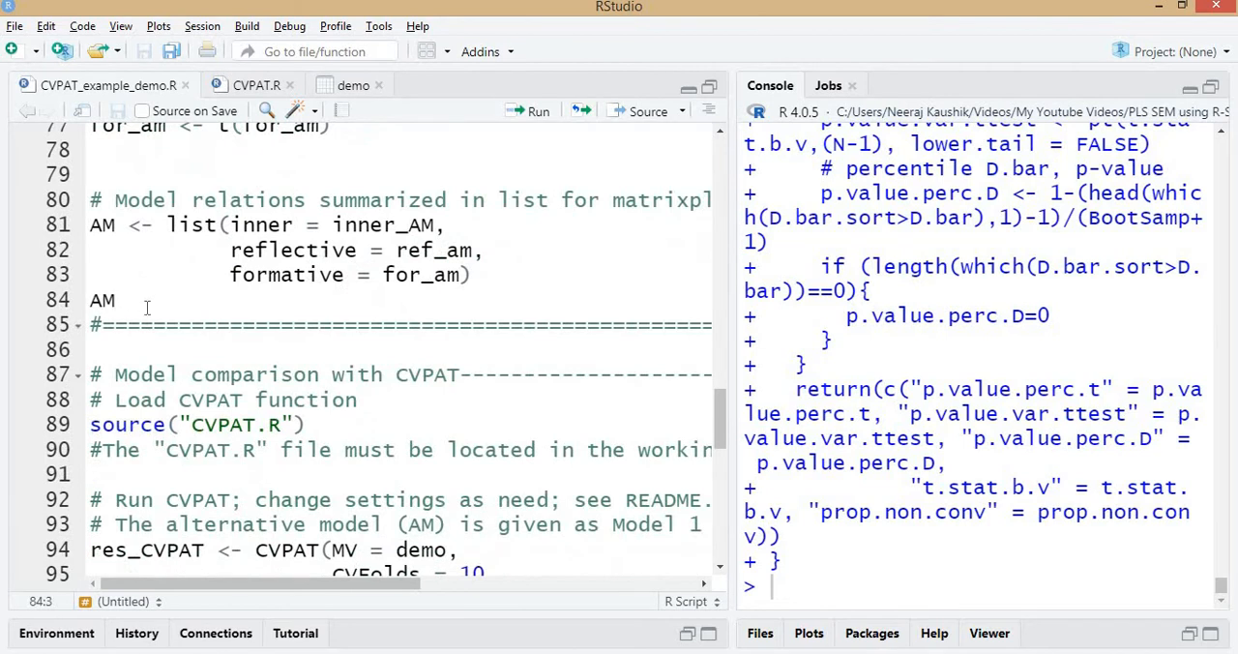
Examine the MV = demo and CVFolds = 10 arguments of the CVPAT call assigned to res_CVPAT.
scroll(157, 307, down, 2)
scroll(159, 307, down, 2)
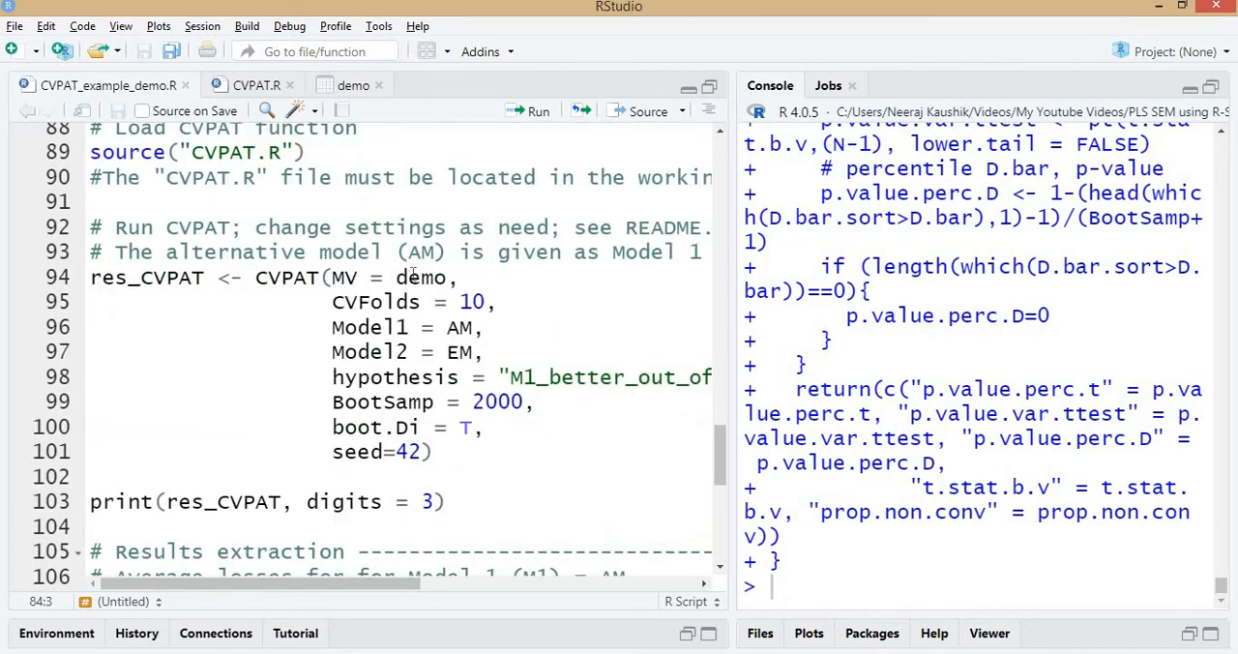
double_click(429, 276)
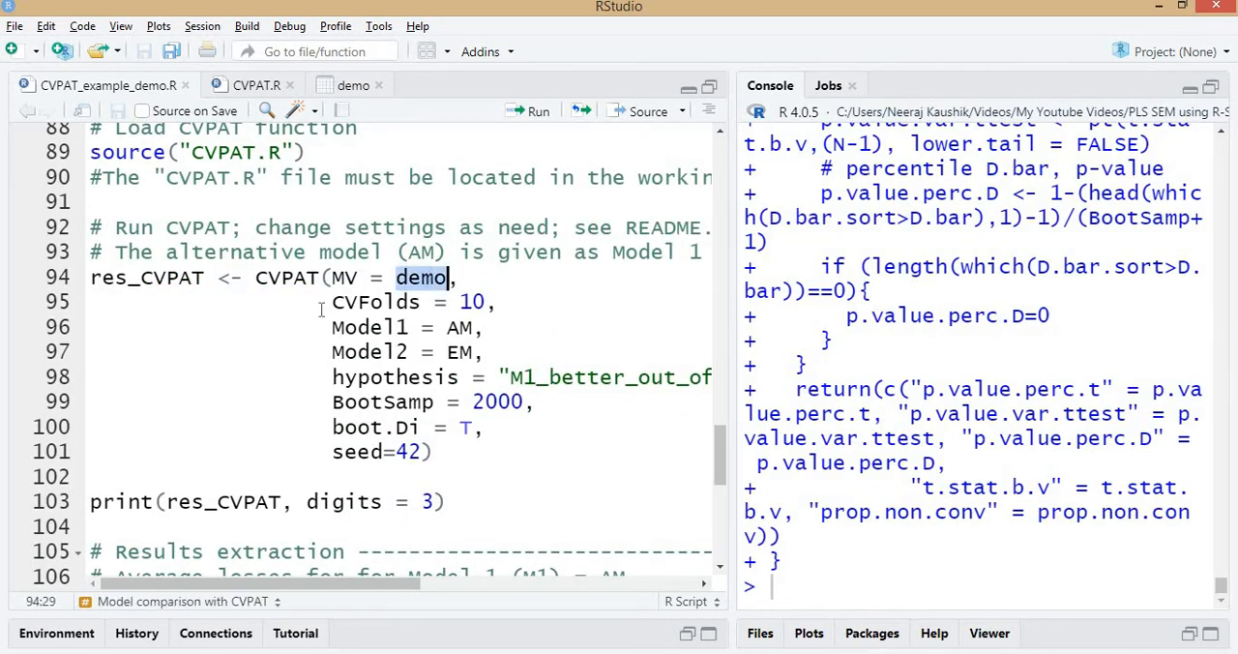
double_click(472, 302)
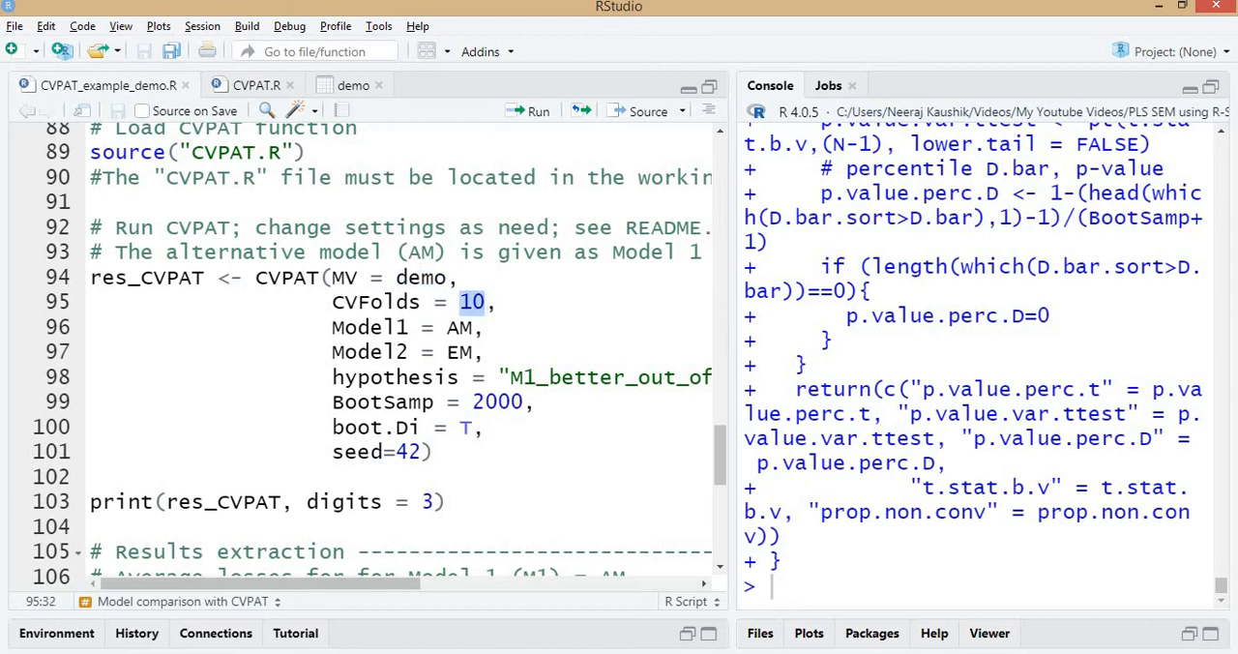
Switch to SmartPLS and view the calculation options for the seminr model, then return to the CVPAT call's Model1 argument in RStudio.
key(alt+Tab)
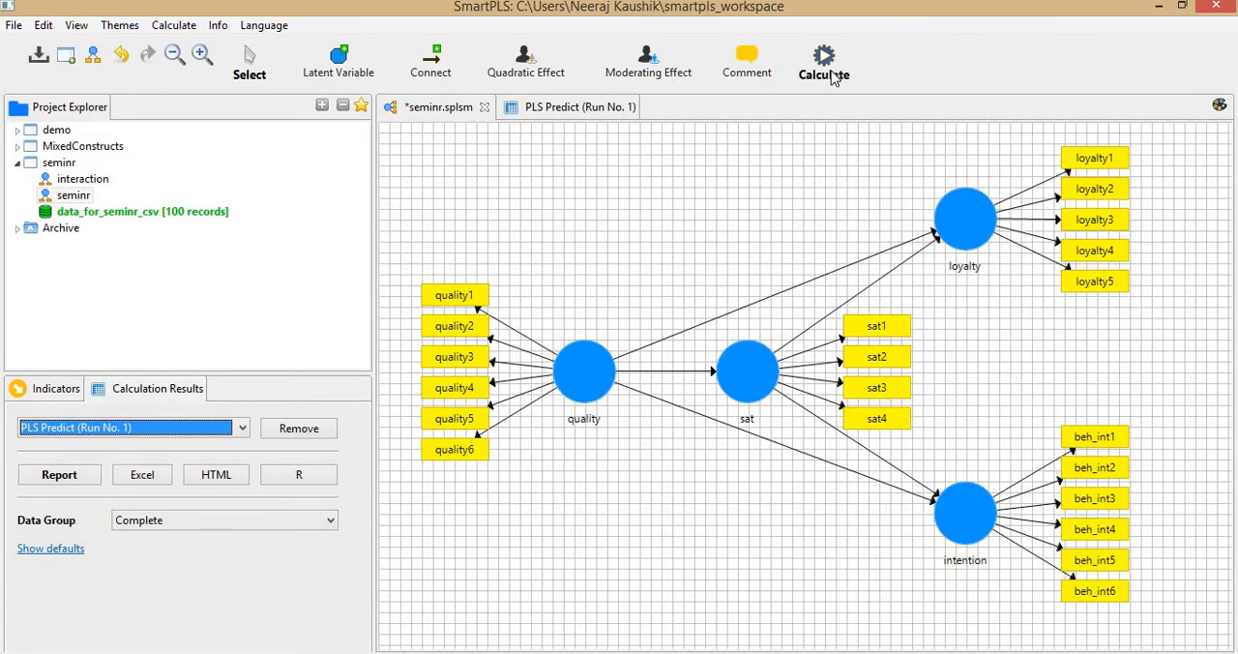
click(833, 70)
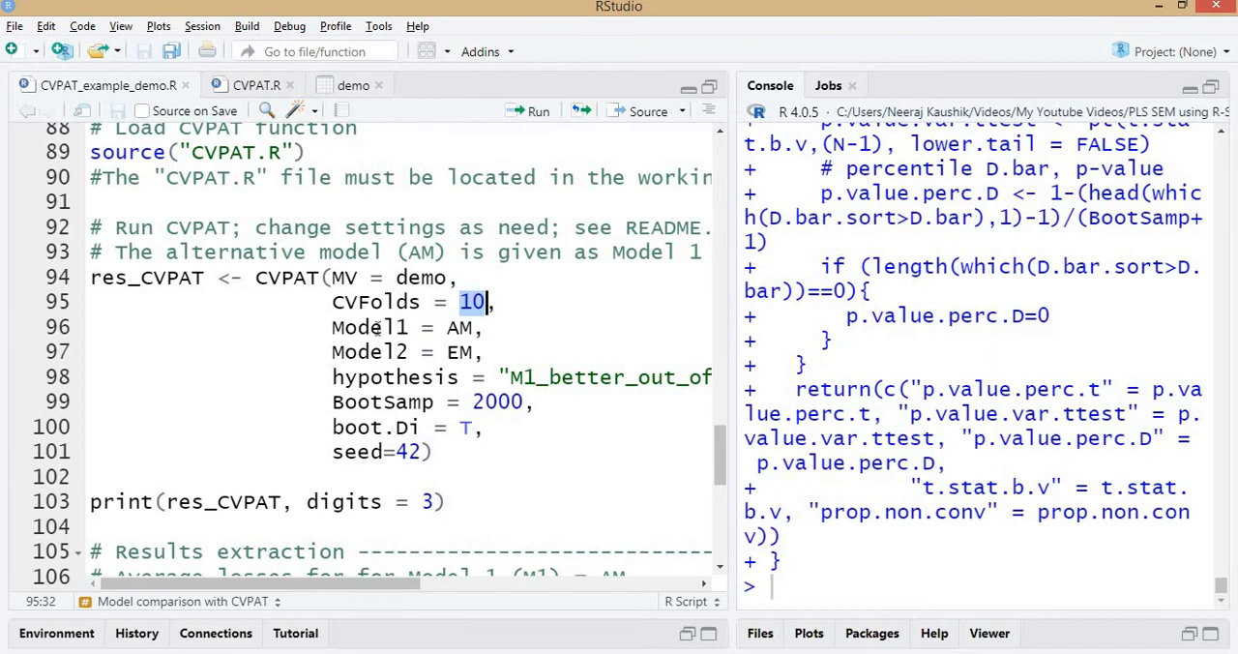
click(372, 327)
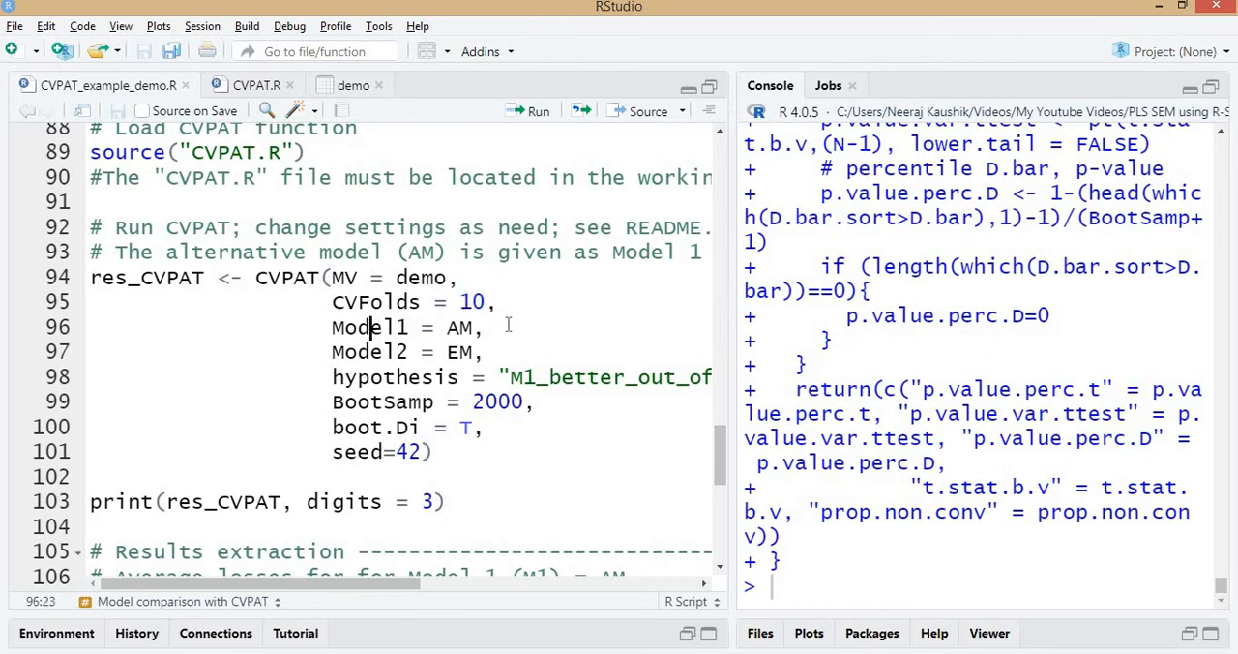
Examine the Model1 = AM and Model2 = EM arguments of the CVPAT call, and widen the script pane to show the full hypothesis line.
click(460, 327)
click(461, 352)
double_click(462, 327)
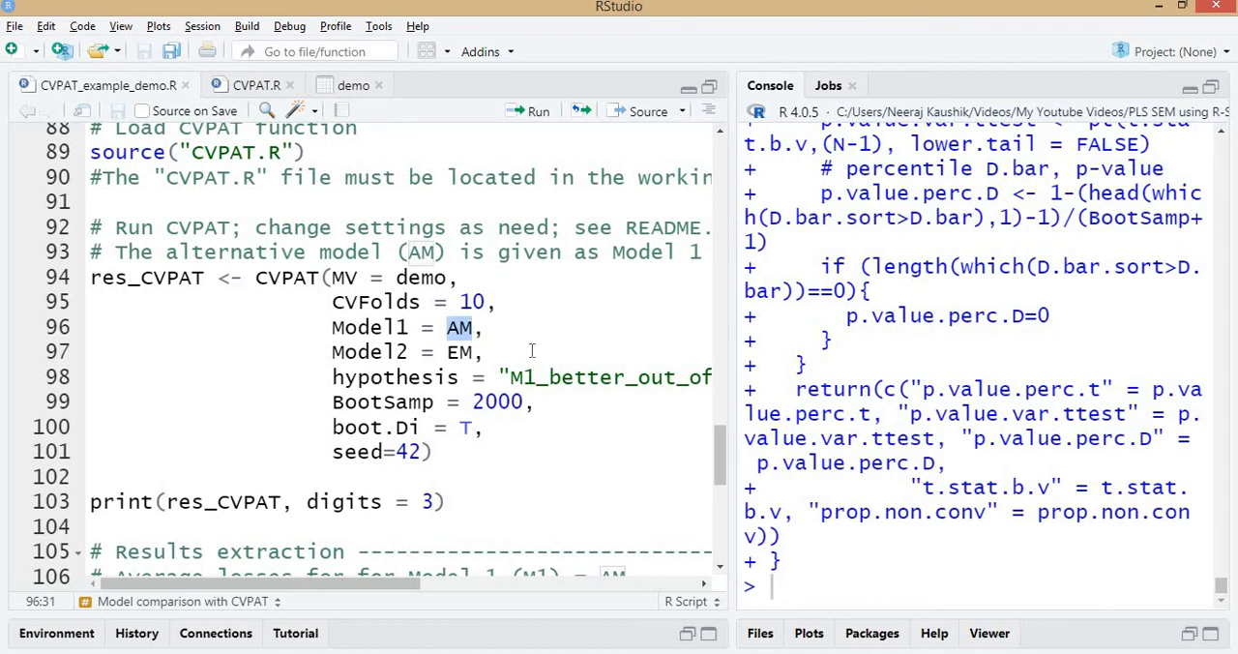
click(465, 352)
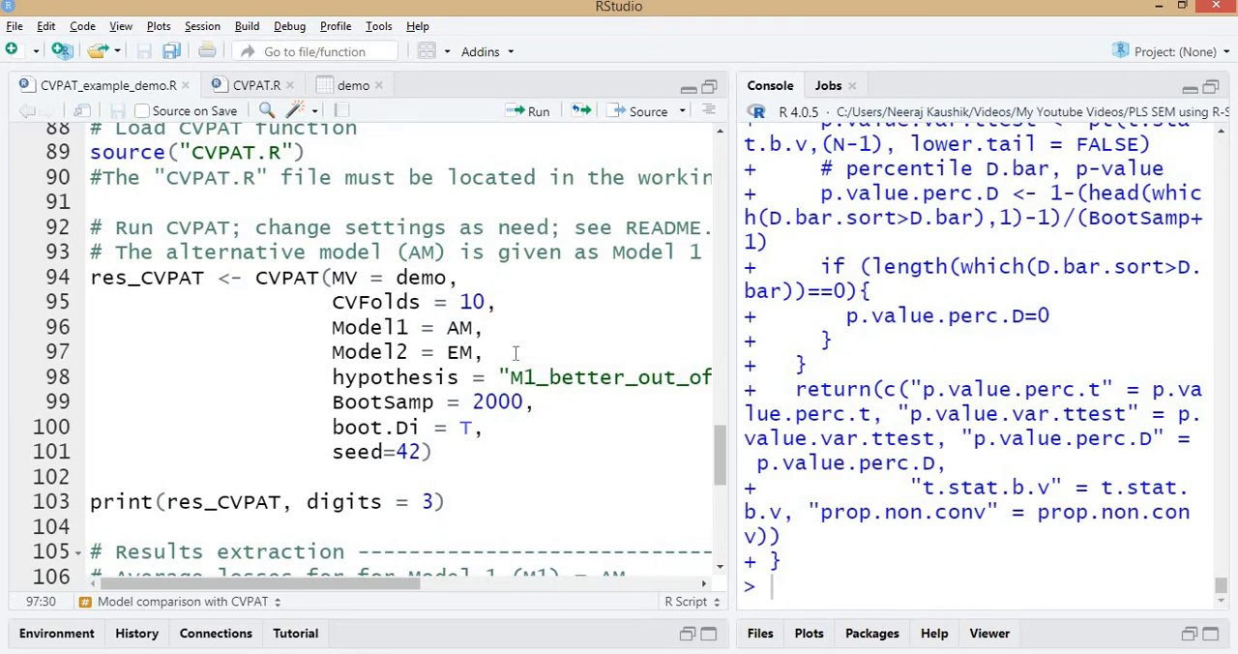
double_click(458, 327)
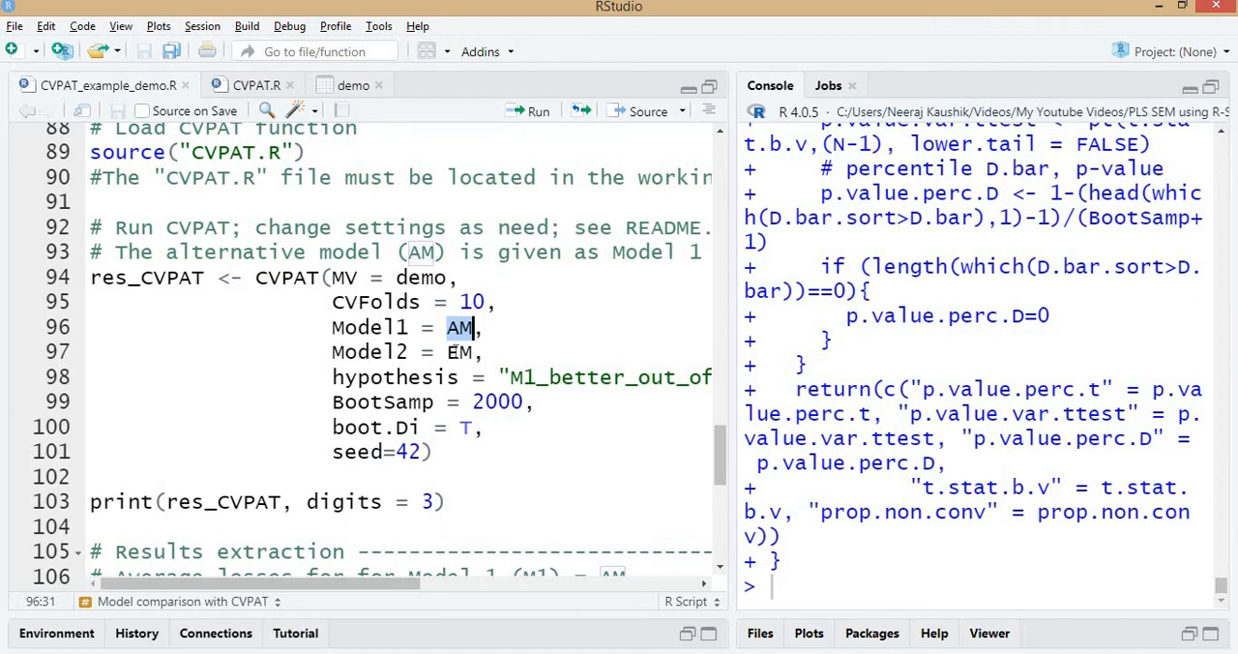
click(459, 352)
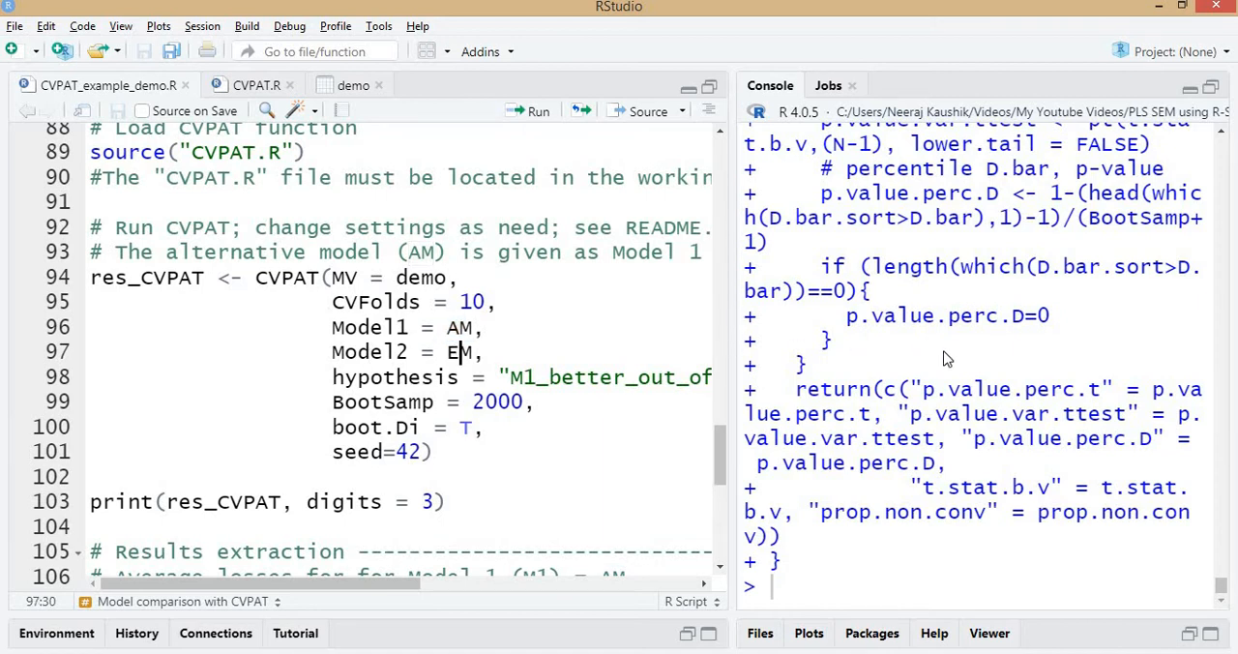
drag(732, 359, 1014, 377)
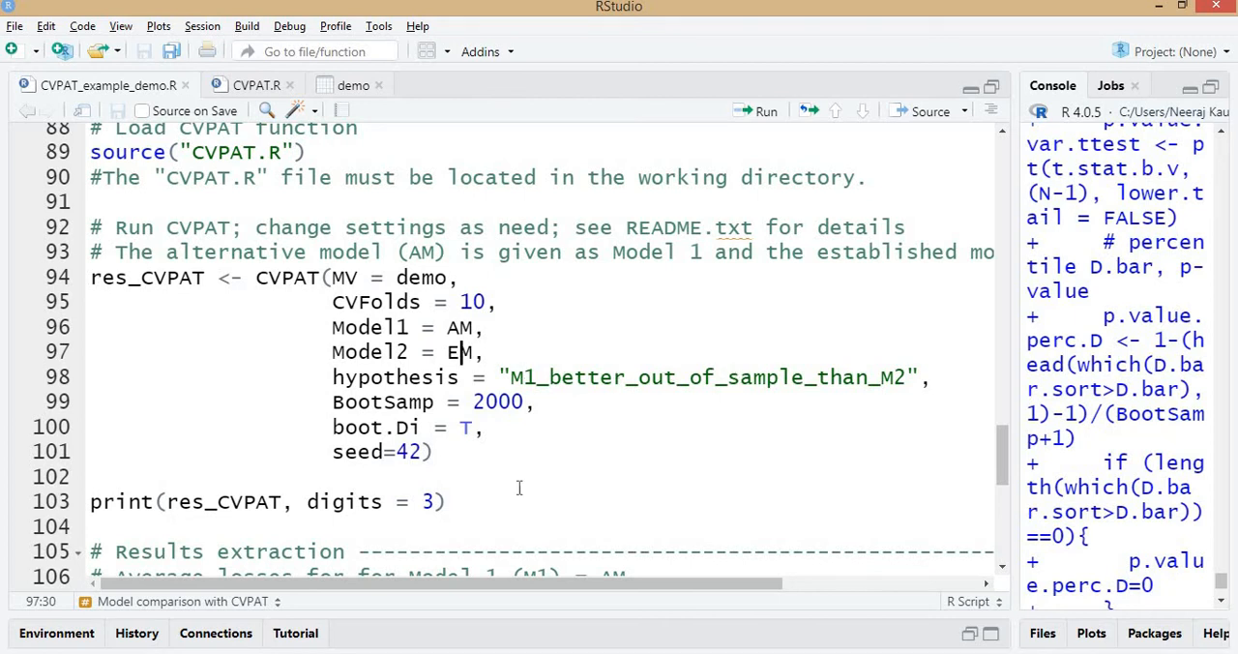
Open the README text file from the CVPAT-master folder in a maximized Notepad window and read through the CVPAT function's inputs and outputs.
key(alt+Tab)
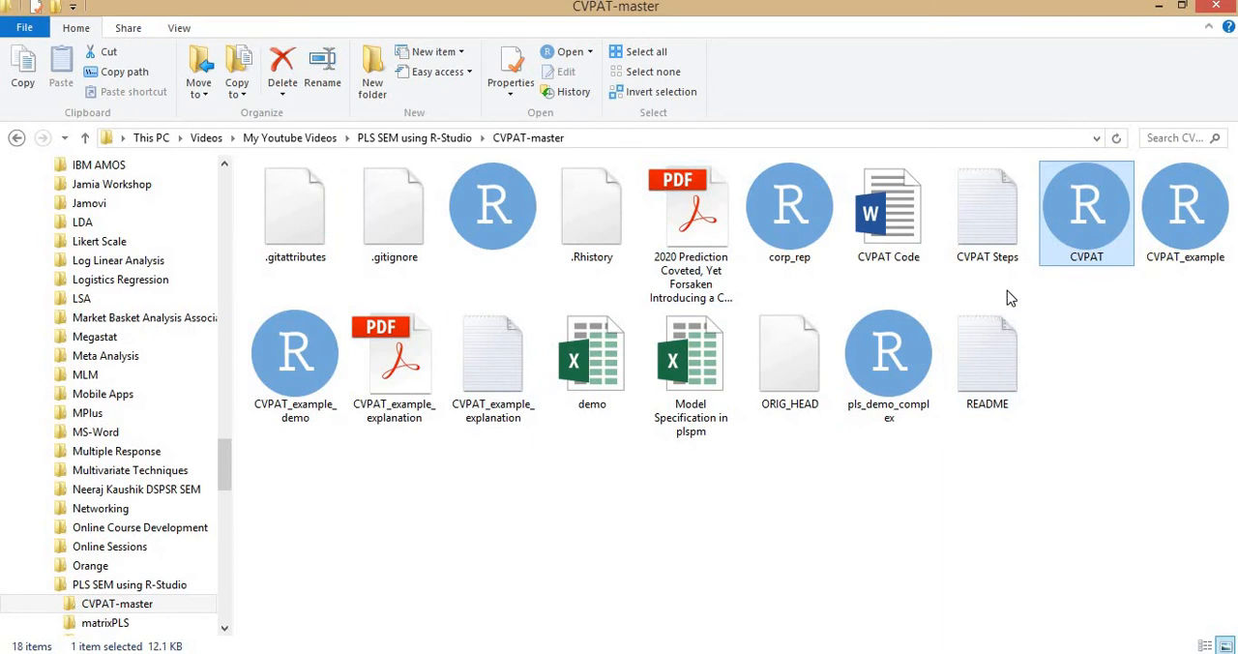
click(1160, 10)
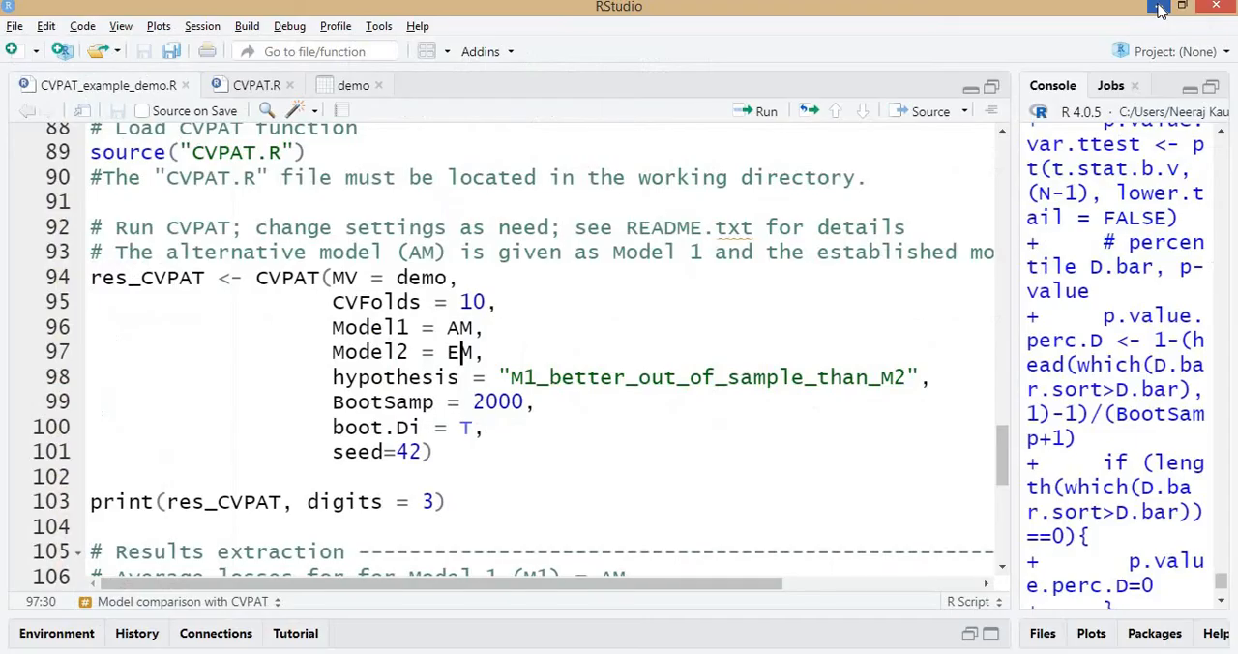
click(1161, 9)
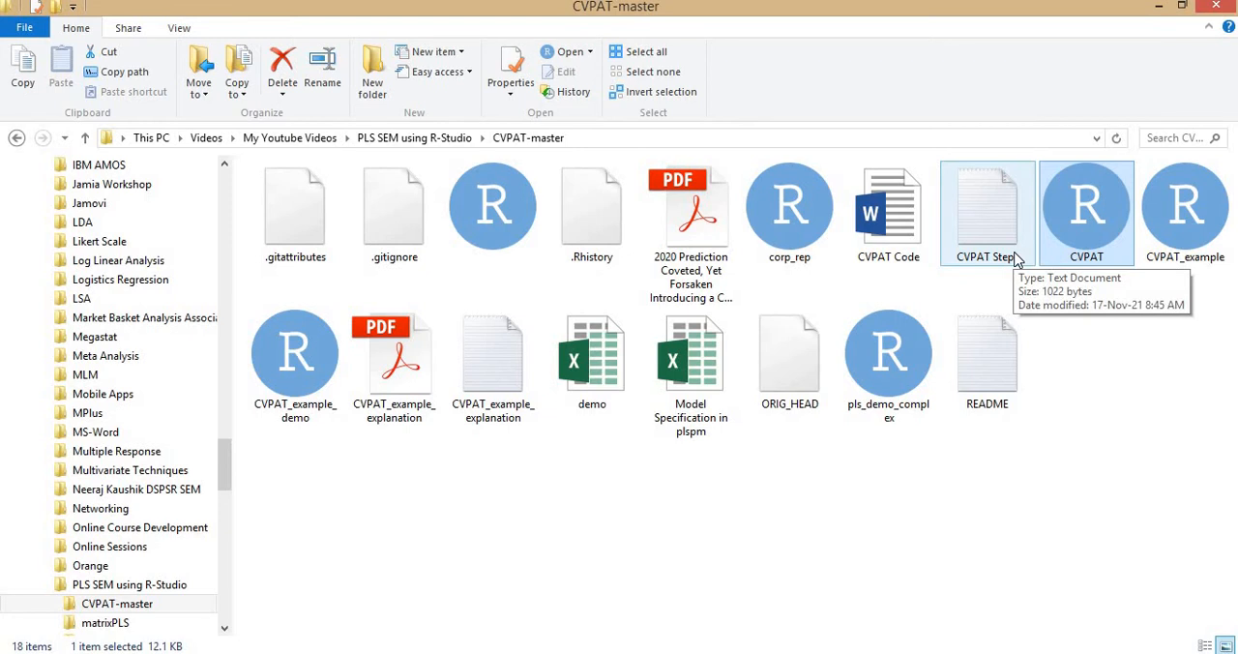
click(988, 385)
double_click(993, 367)
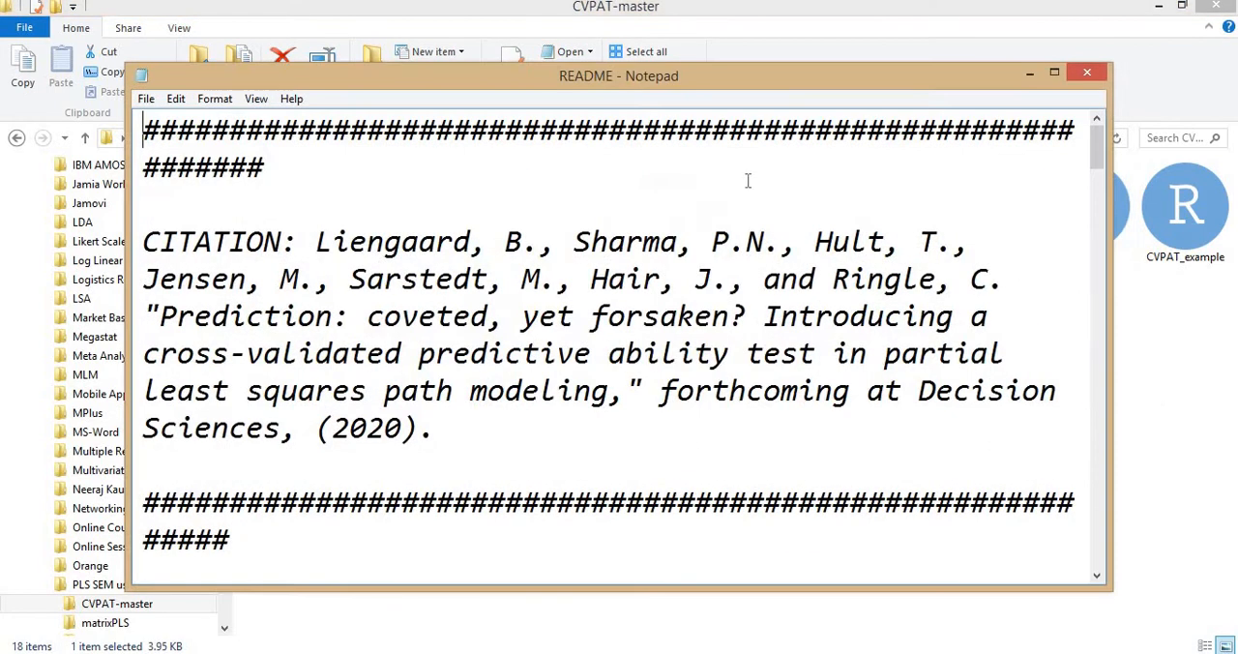
double_click(680, 74)
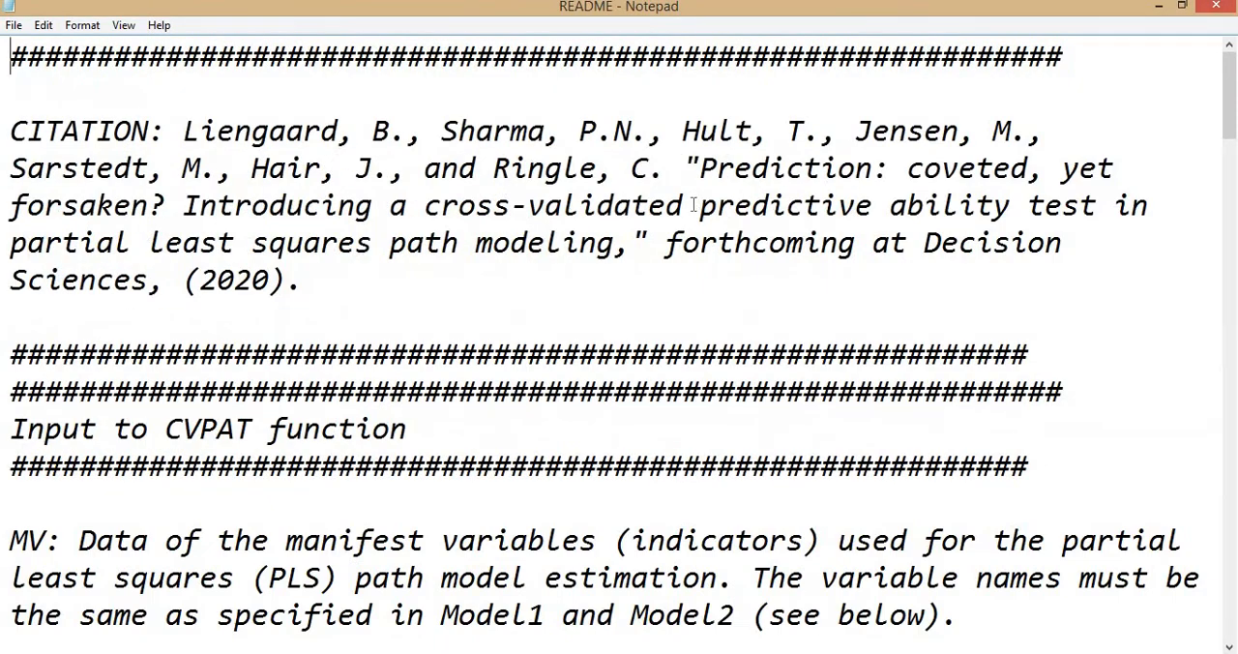
scroll(694, 205, down, 20)
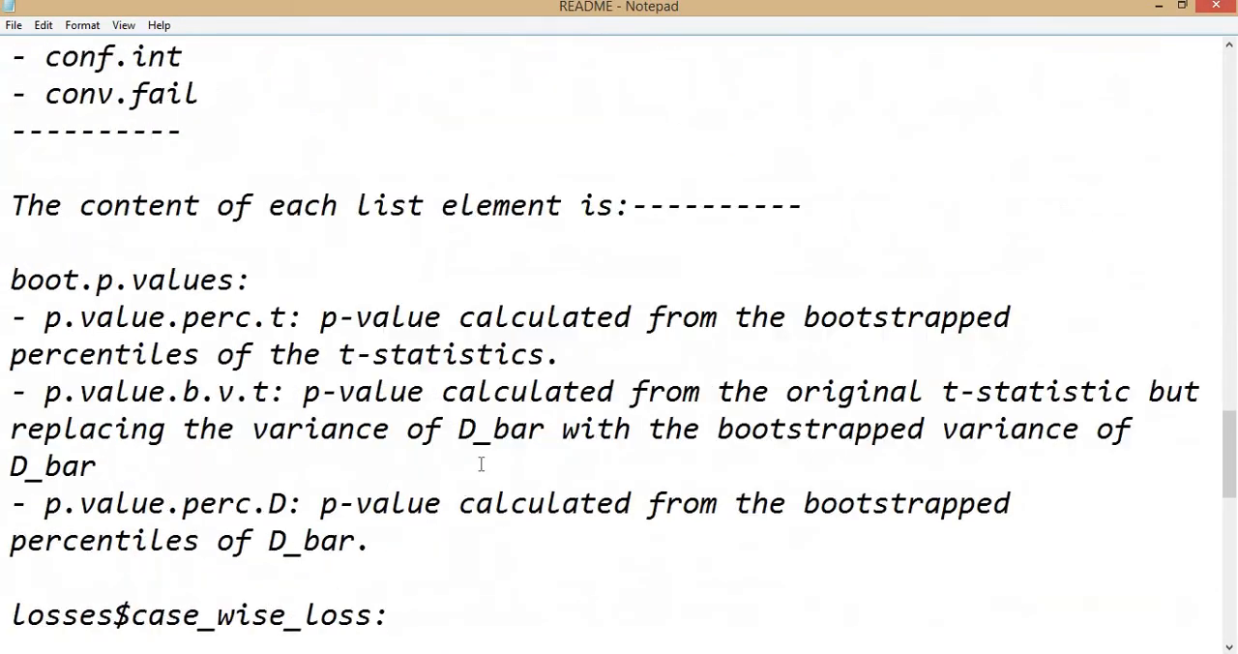
View the CVPAT Steps notes in Notepad, then return to RStudio and highlight the hypothesis argument of the CVPAT call.
key(alt+Tab)
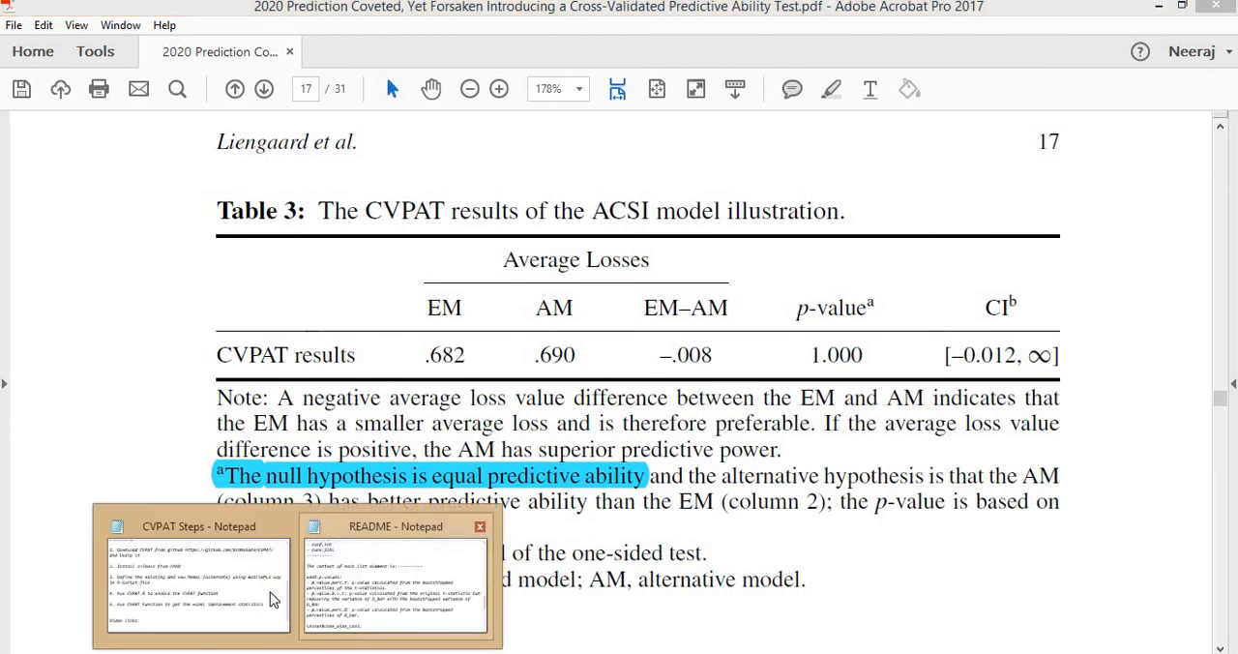
click(220, 587)
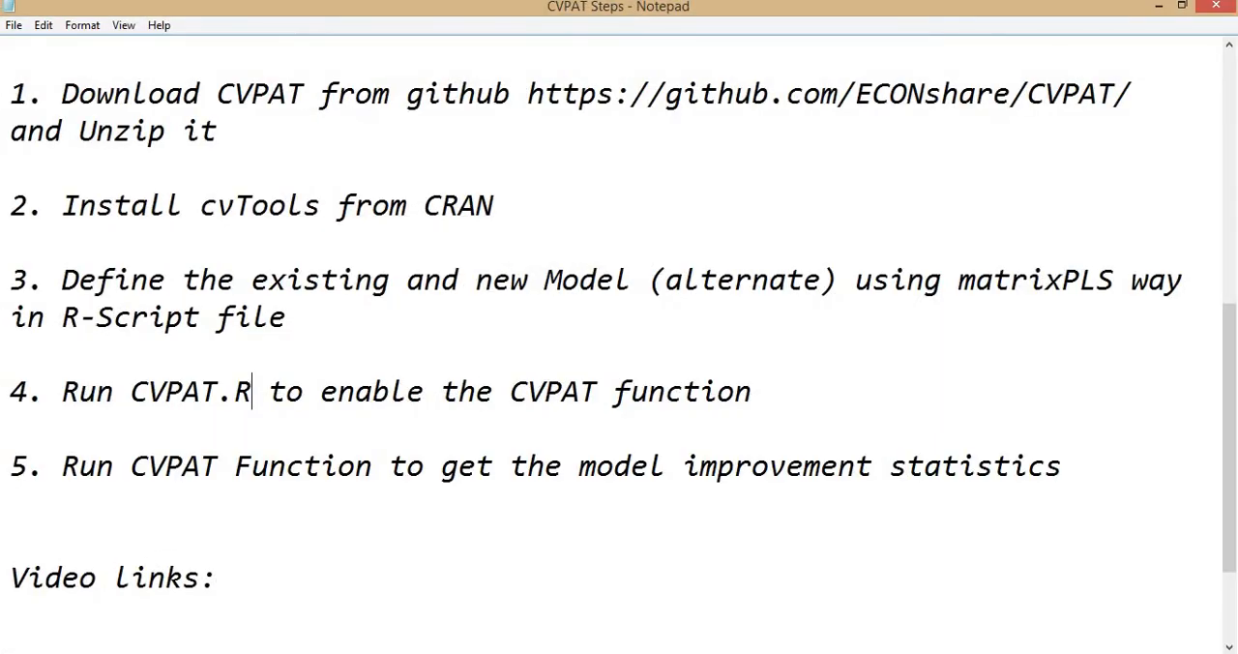
key(alt+Tab)
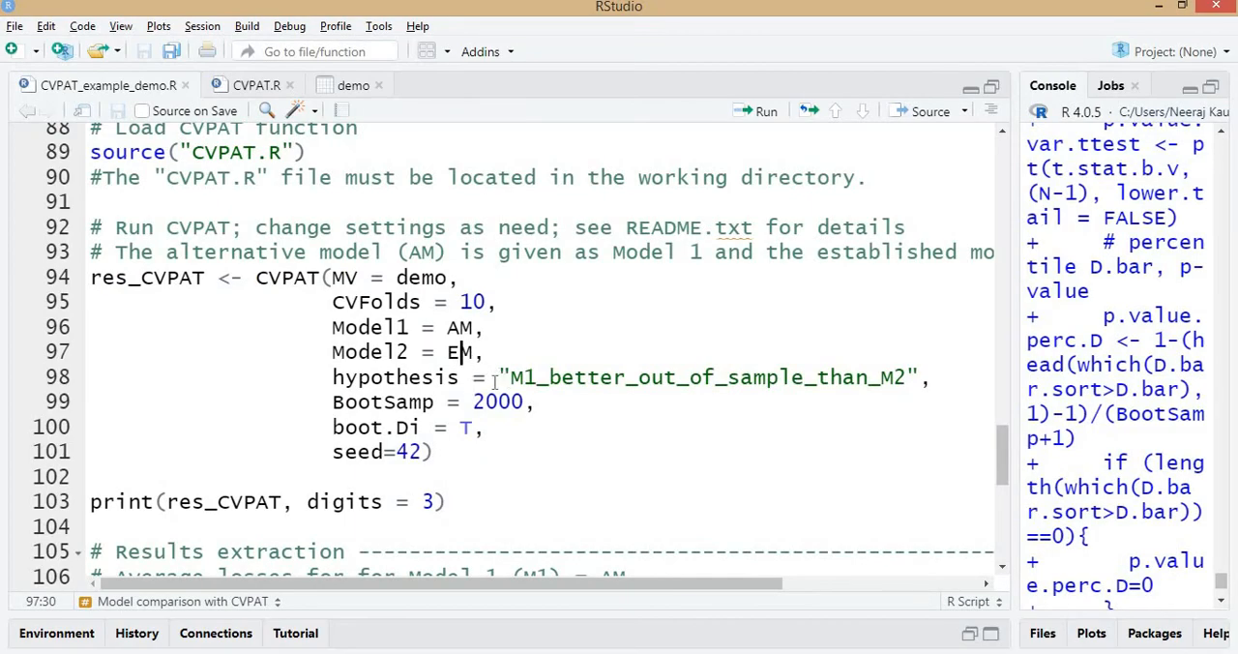
double_click(358, 380)
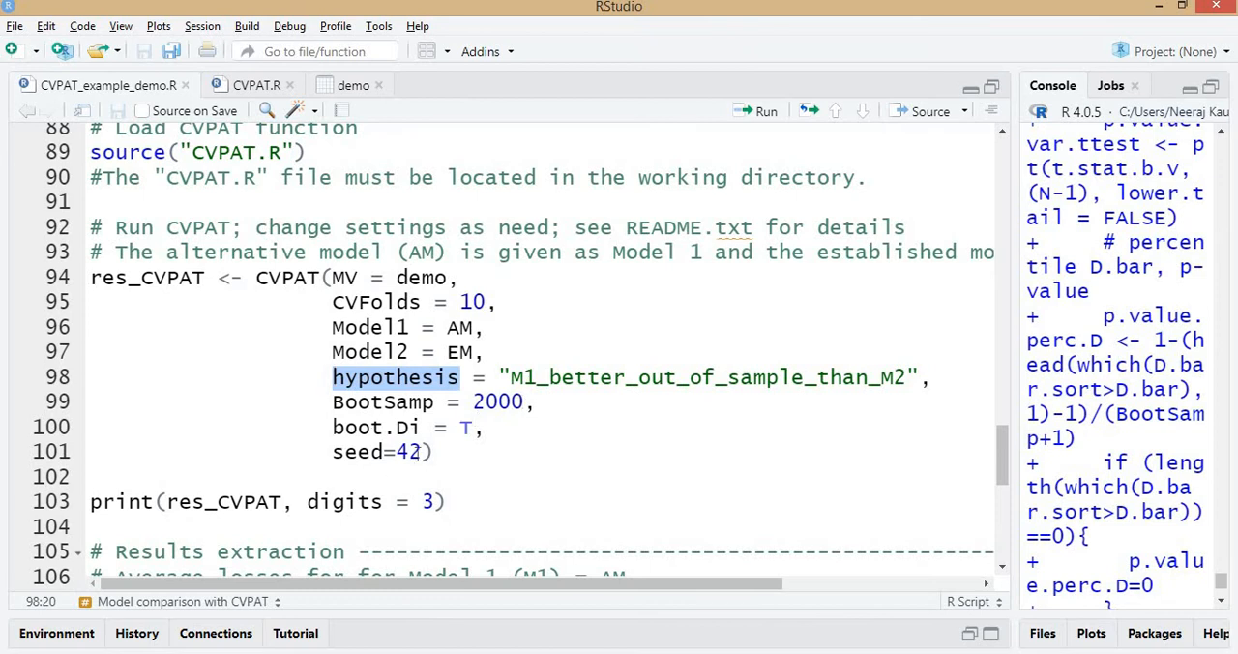
Run the res_CVPAT CVPAT call in the script, widen the console to view the executed code, and clear the console.
click(473, 325)
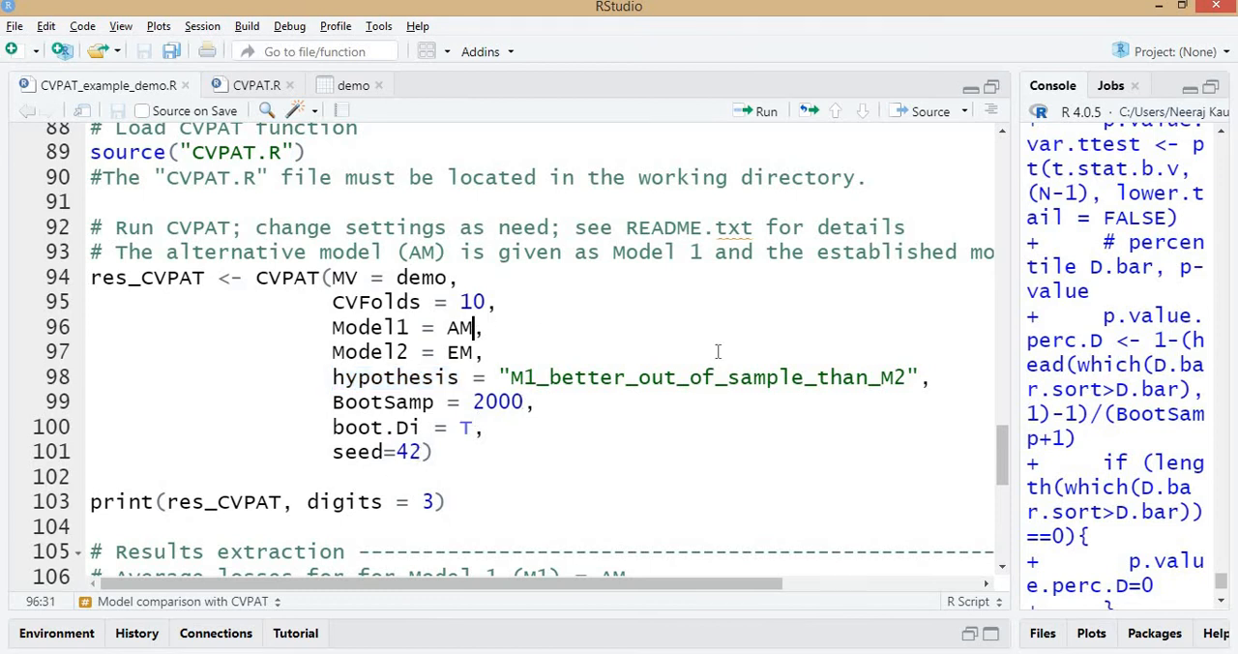
key(ctrl+Return)
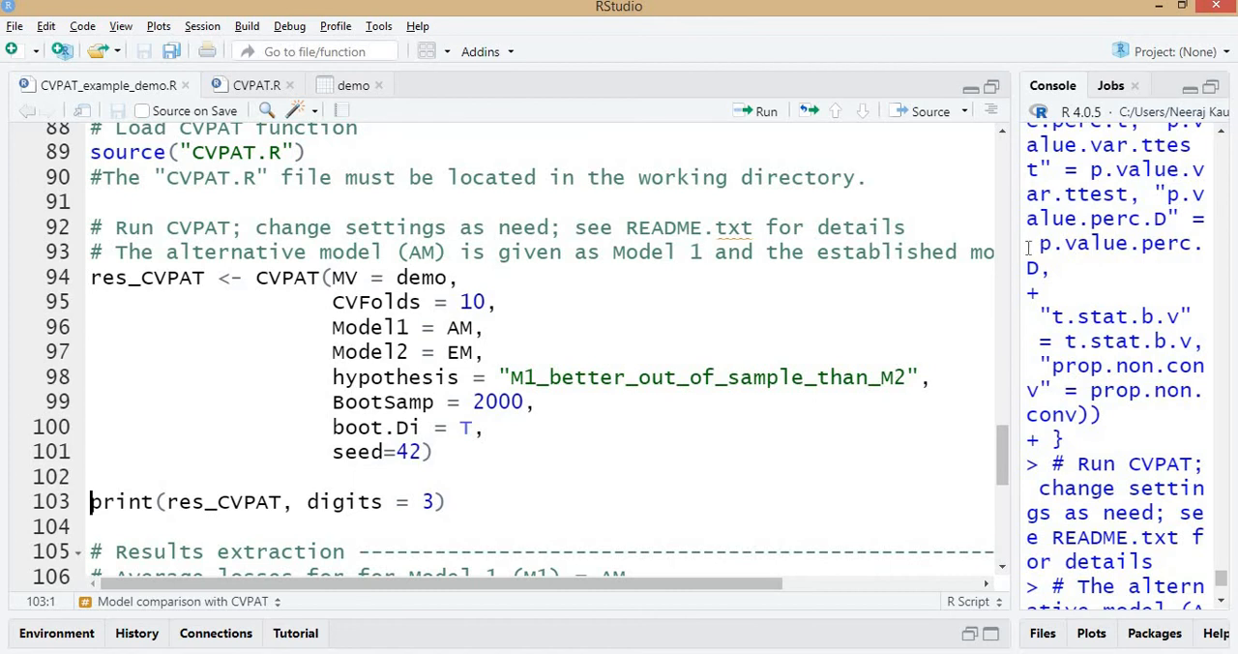
drag(1012, 253, 471, 340)
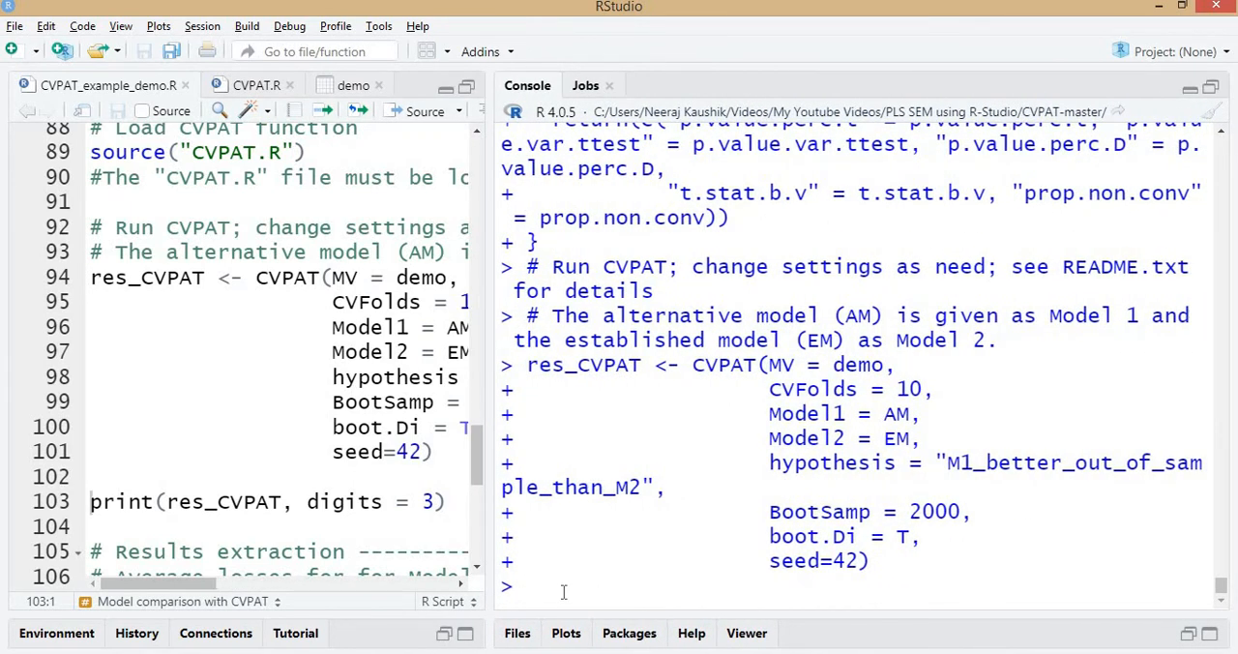
key(ctrl+l)
Print res_CVPAT with 3 digits and look back through the case-wise losses in the console output.
scroll(272, 324, down, 3)
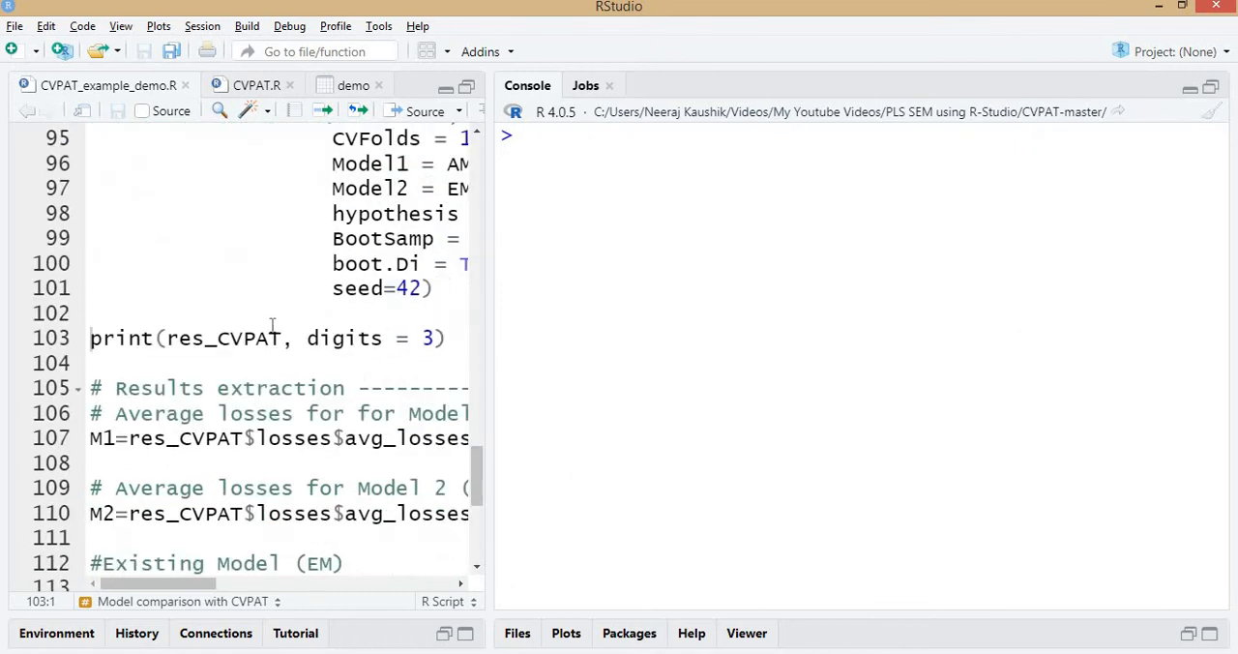
click(271, 335)
key(ctrl+Return)
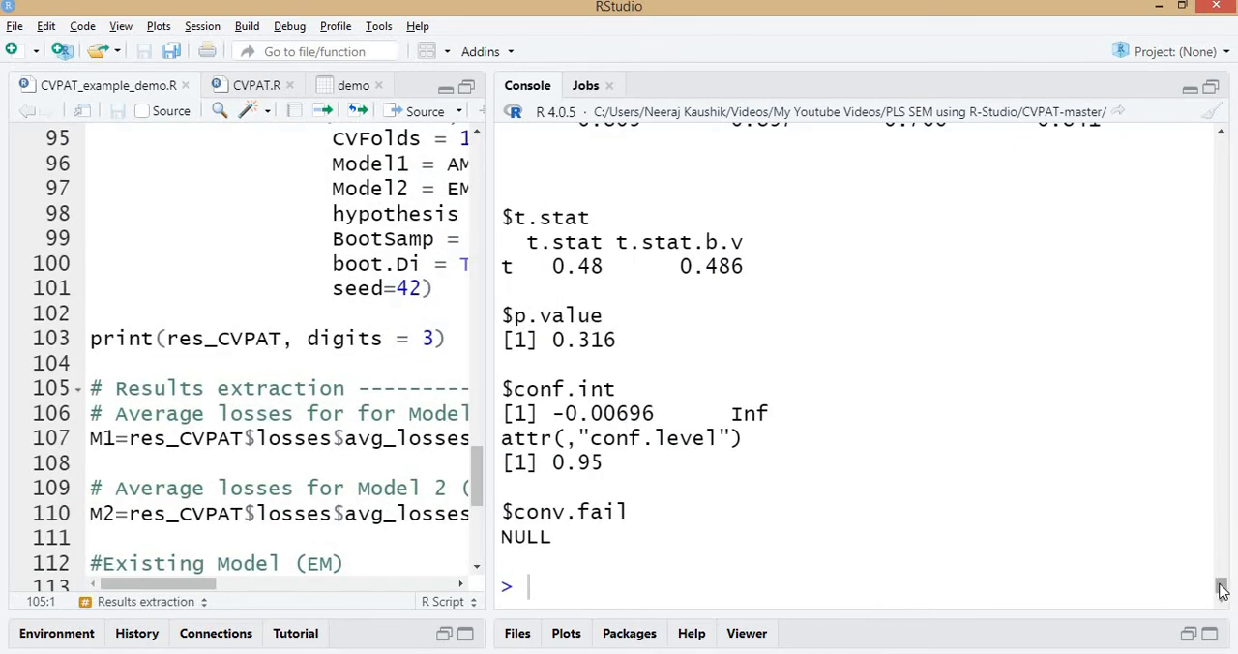
drag(1221, 586, 1224, 490)
Explore the components of the CVPAT result by building res_CVPAT$losses$avg_losses$ on the empty line 104 with code completion.
click(149, 362)
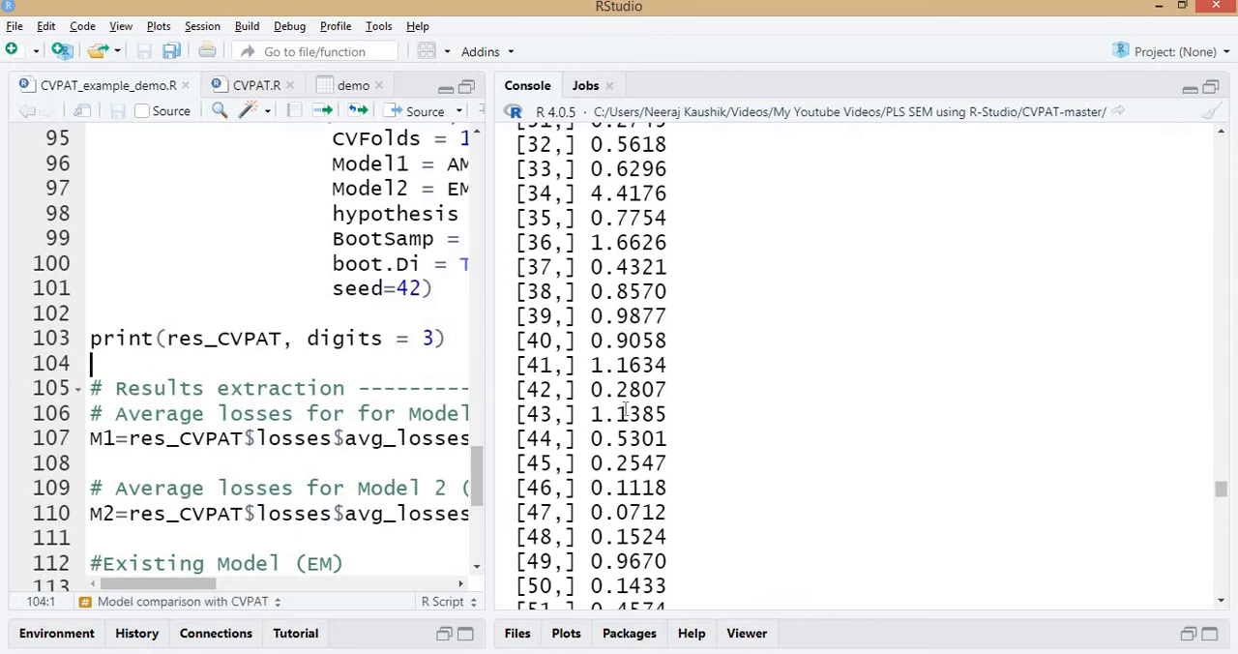
text(res)
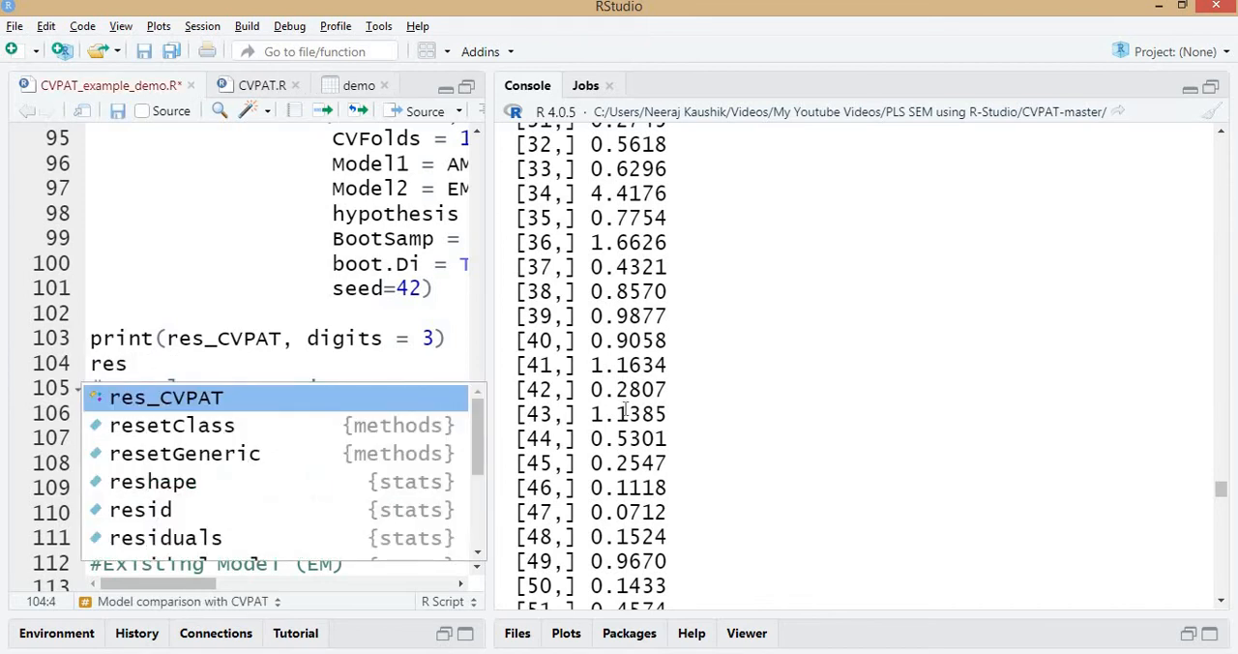
key(Return)
key(ctrl+z)
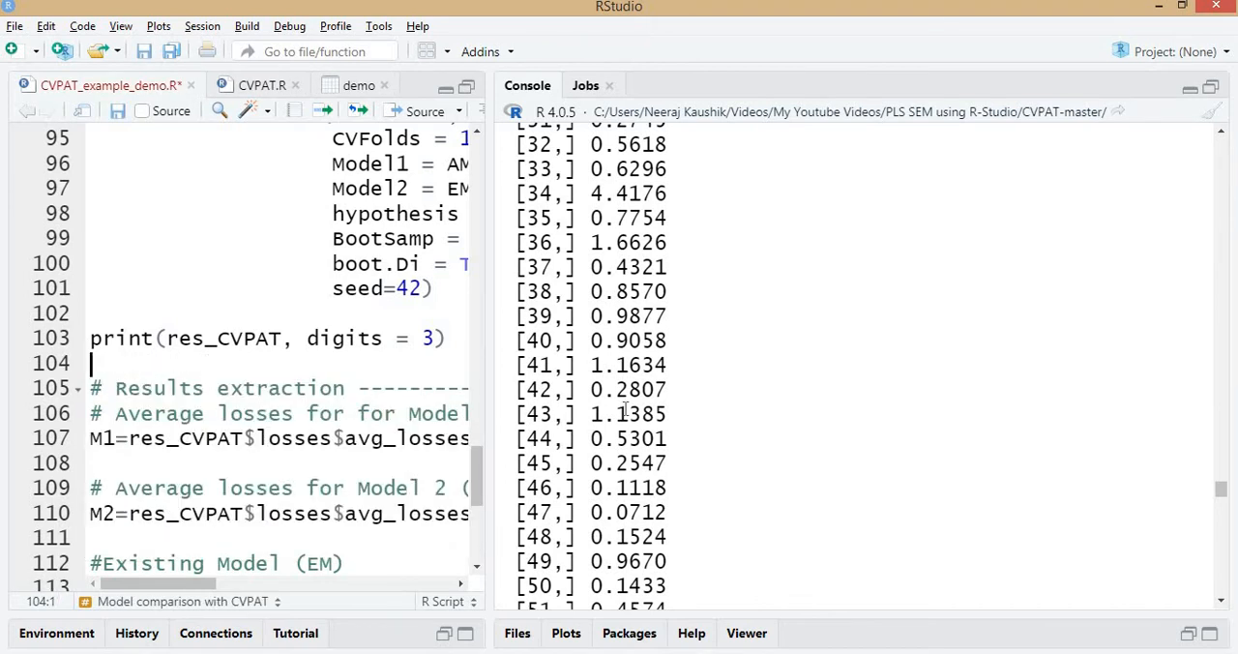
text(res_)
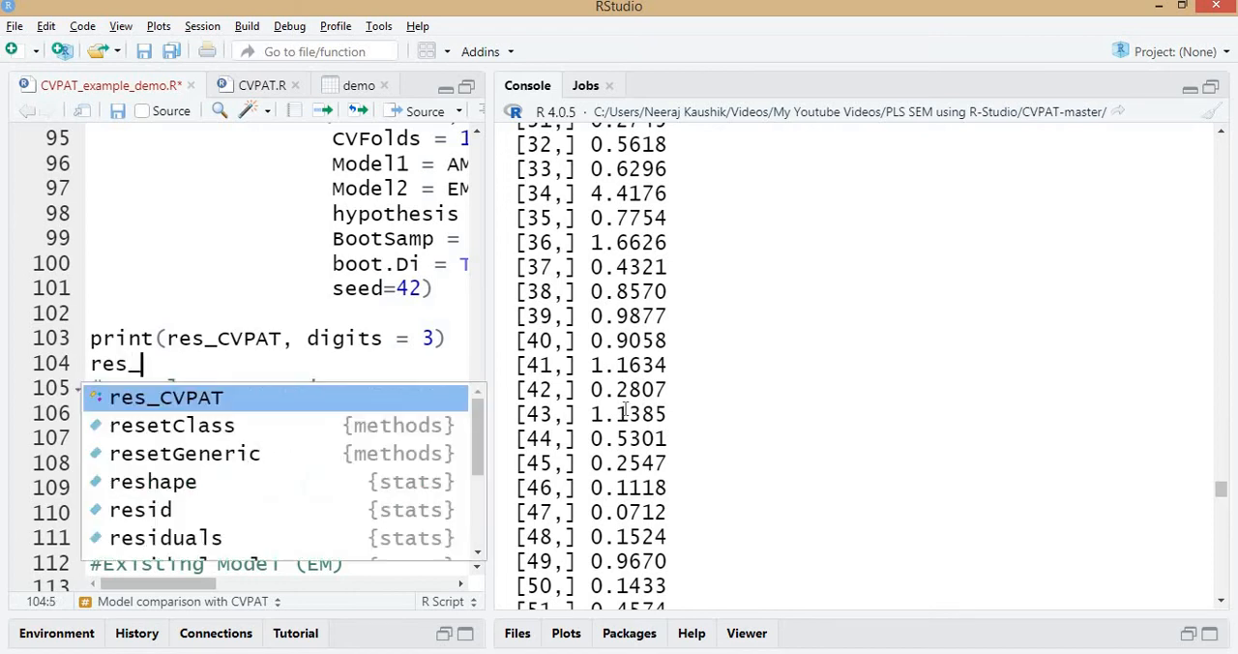
click(103, 405)
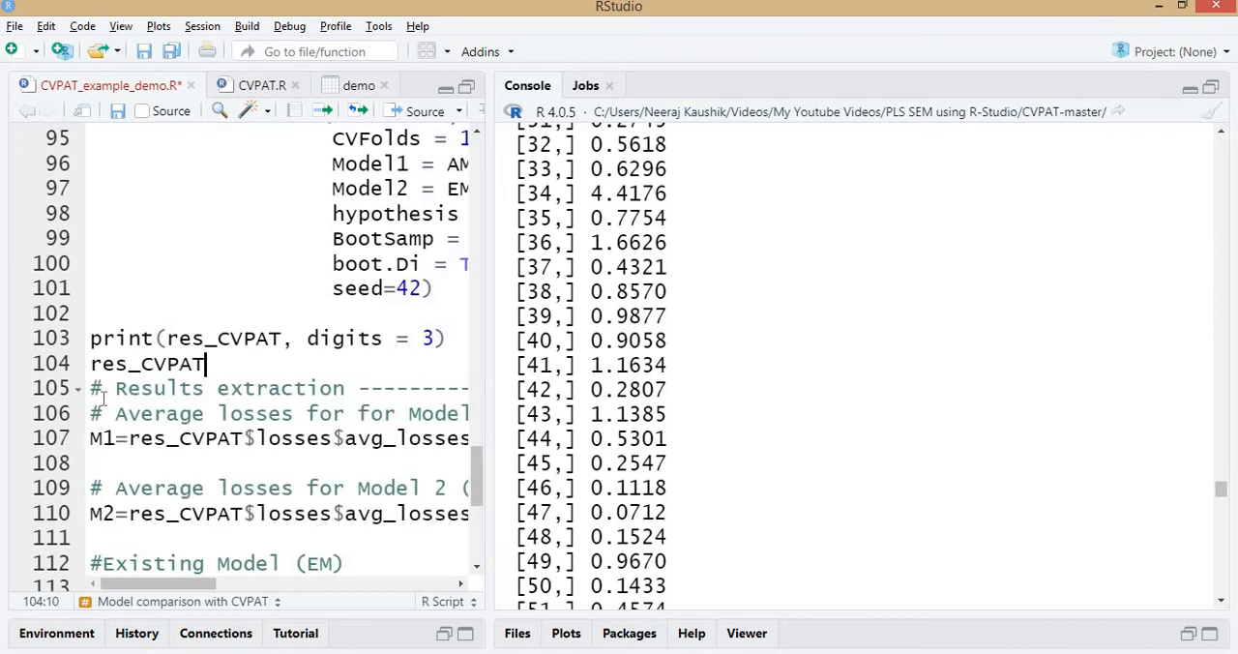
text($)
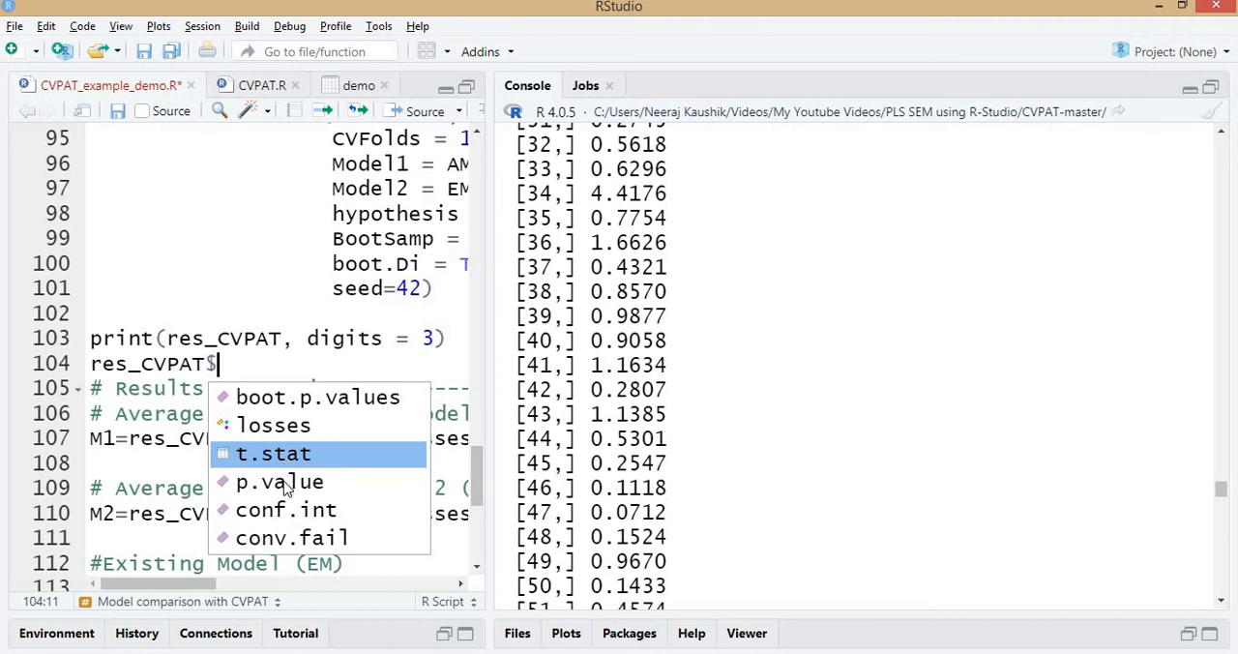
click(232, 428)
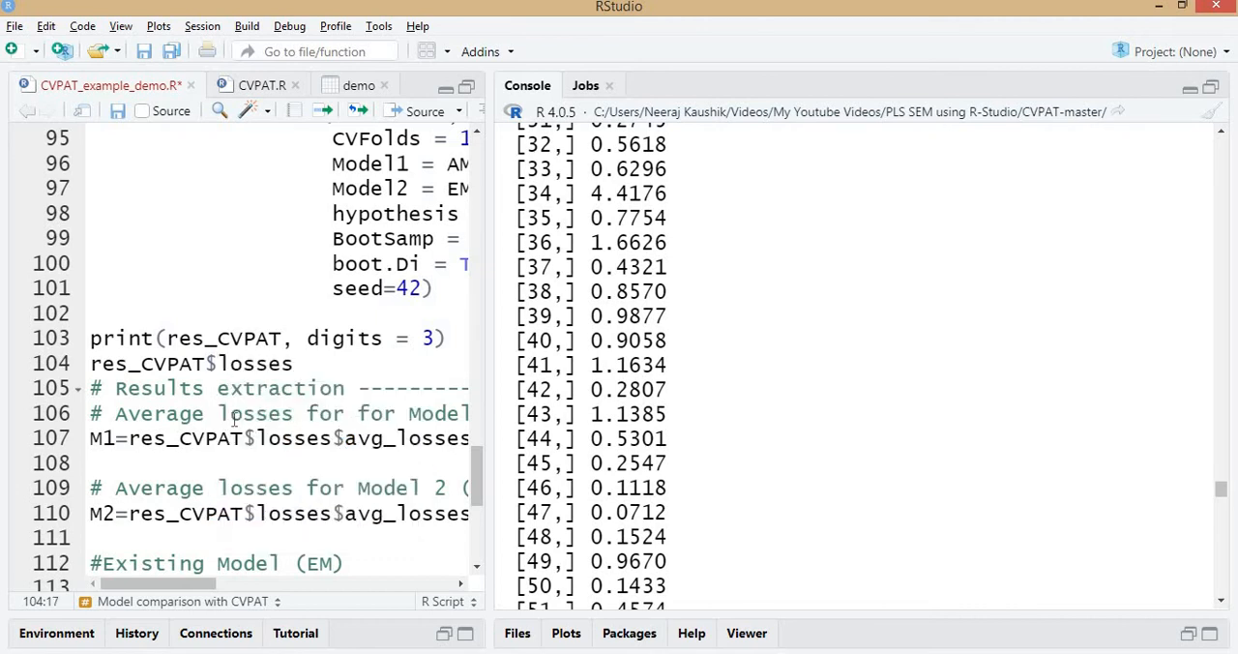
text($)
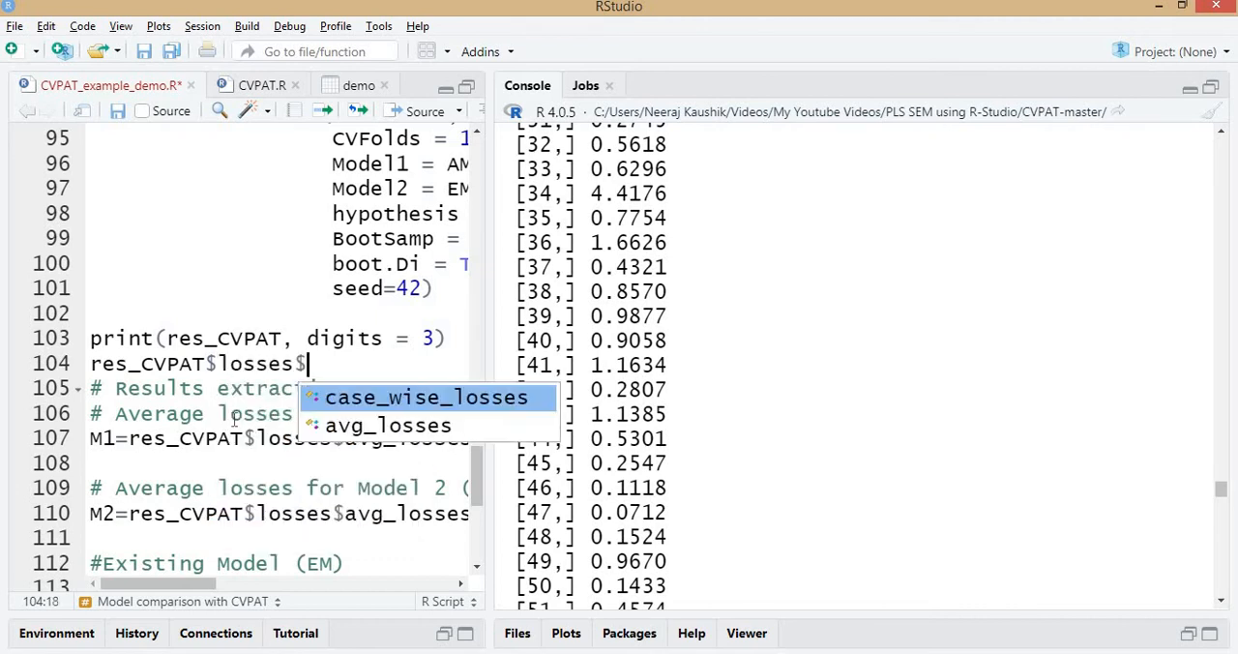
click(420, 427)
text($)
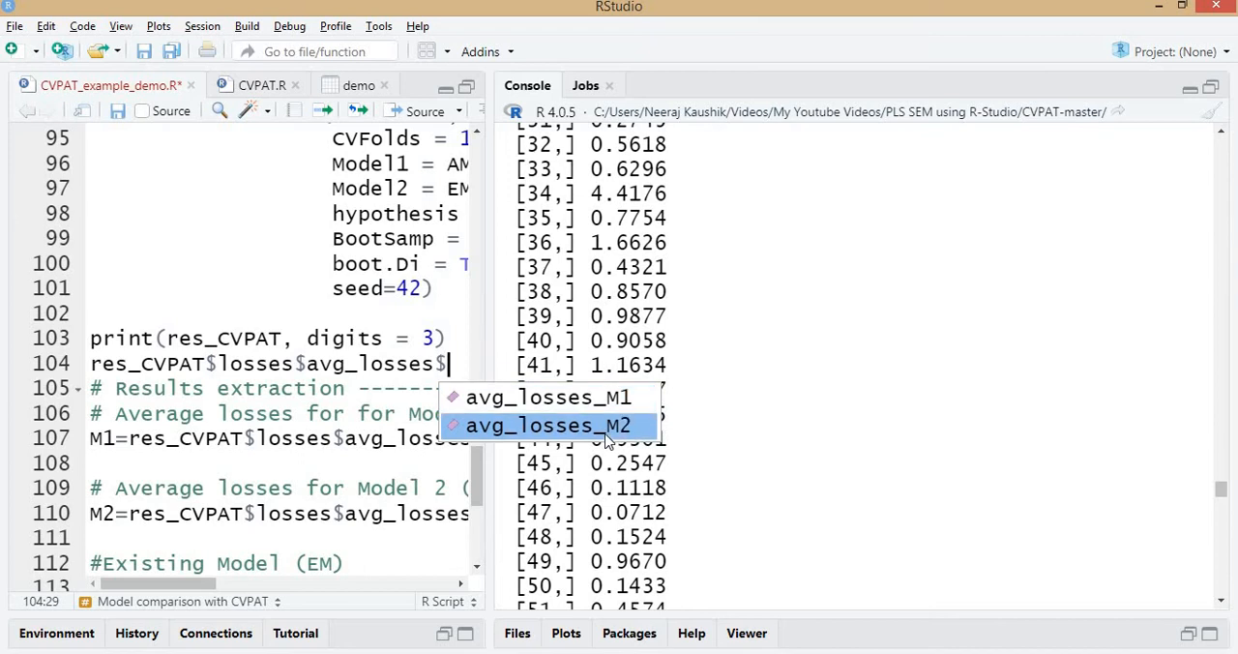
Switch to the CVPAT article in Acrobat, highlight the Average Losses heading of Table 3, and return to RStudio.
key(alt+Tab)
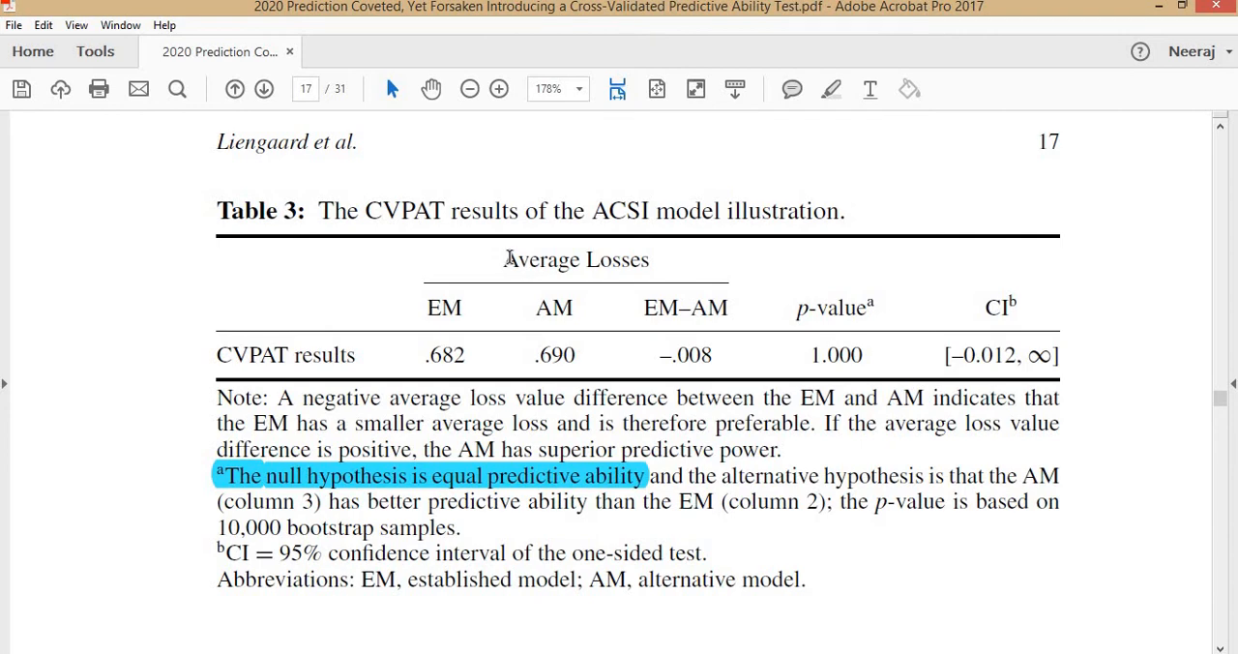
drag(507, 257, 698, 271)
key(alt+Tab)
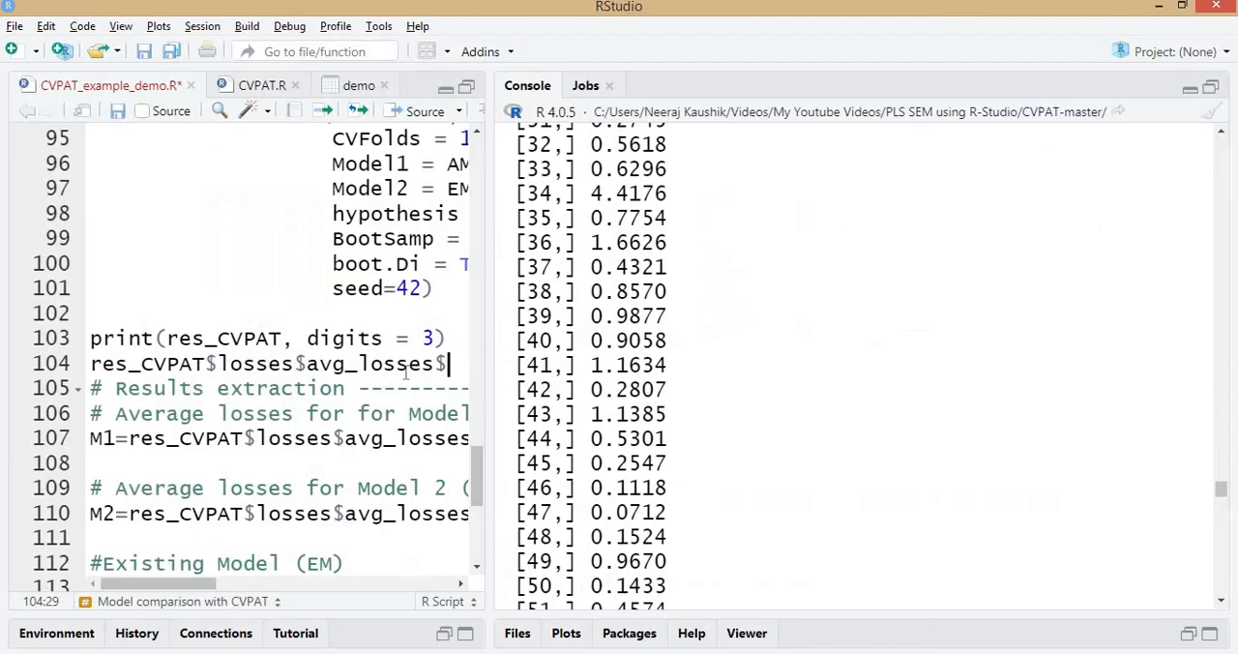
Widen the script pane, bring up the avg_losses components again, and delete the trial expression on line 104.
drag(490, 353, 707, 416)
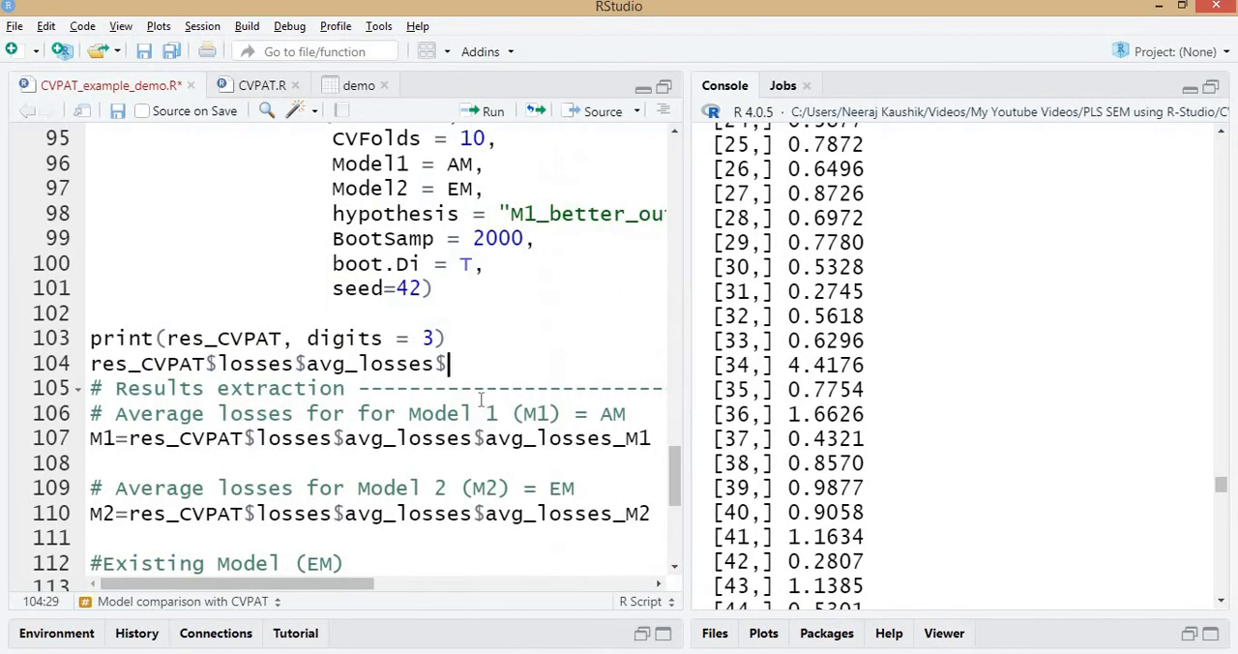
key(BackSpace)
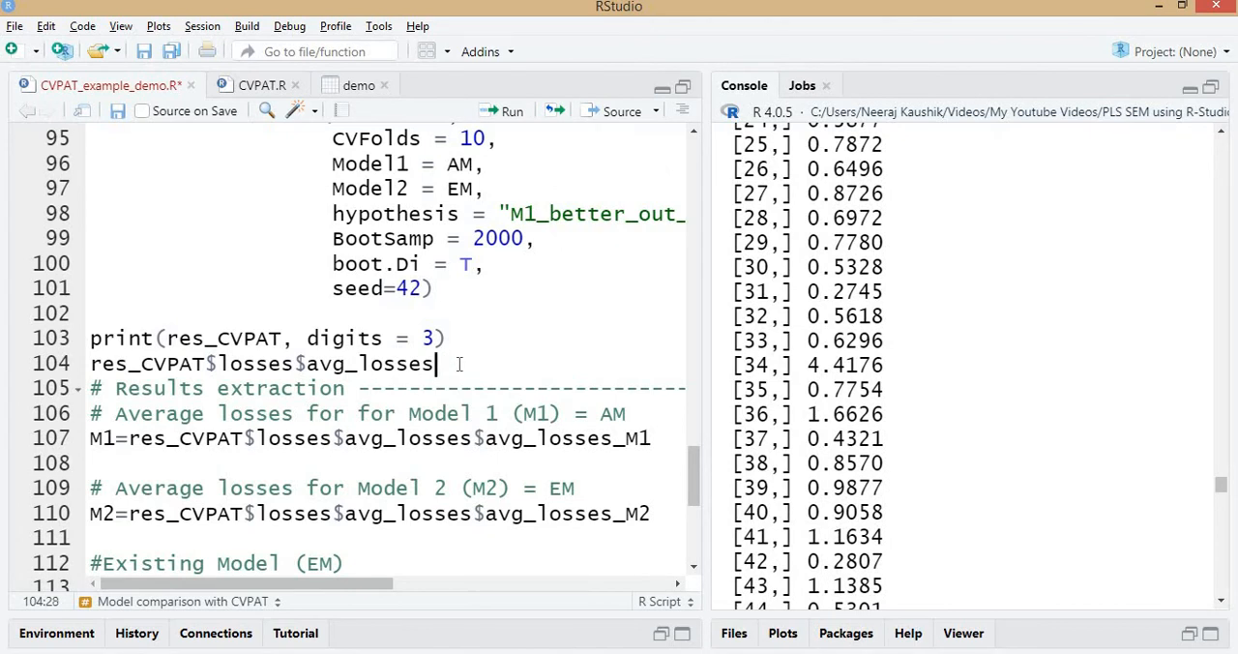
text($)
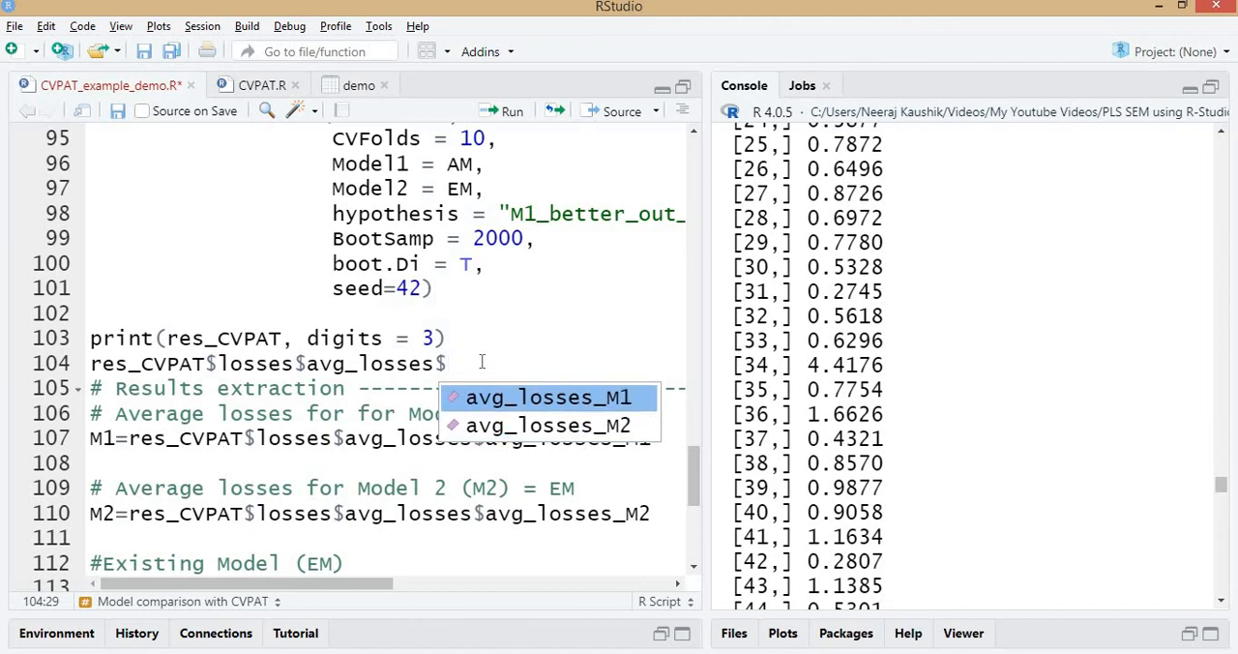
drag(481, 362, 90, 366)
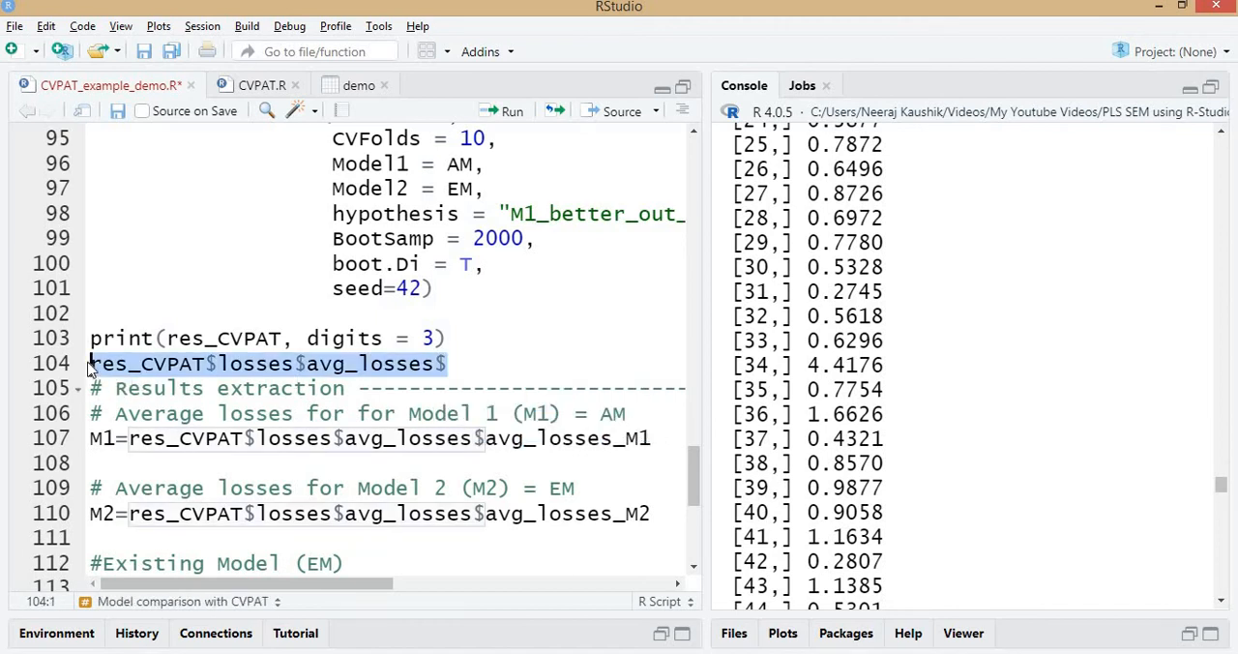
key(BackSpace)
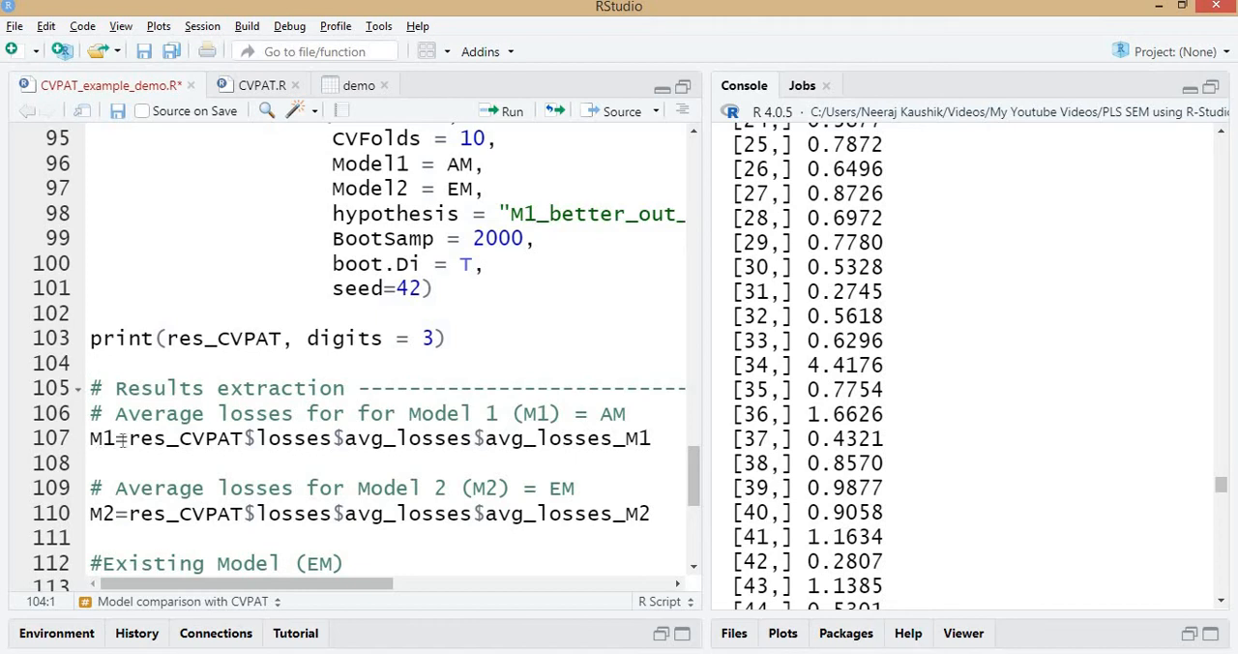
Run the results extraction lines that assign the average losses of both models to M1 and M2.
click(295, 438)
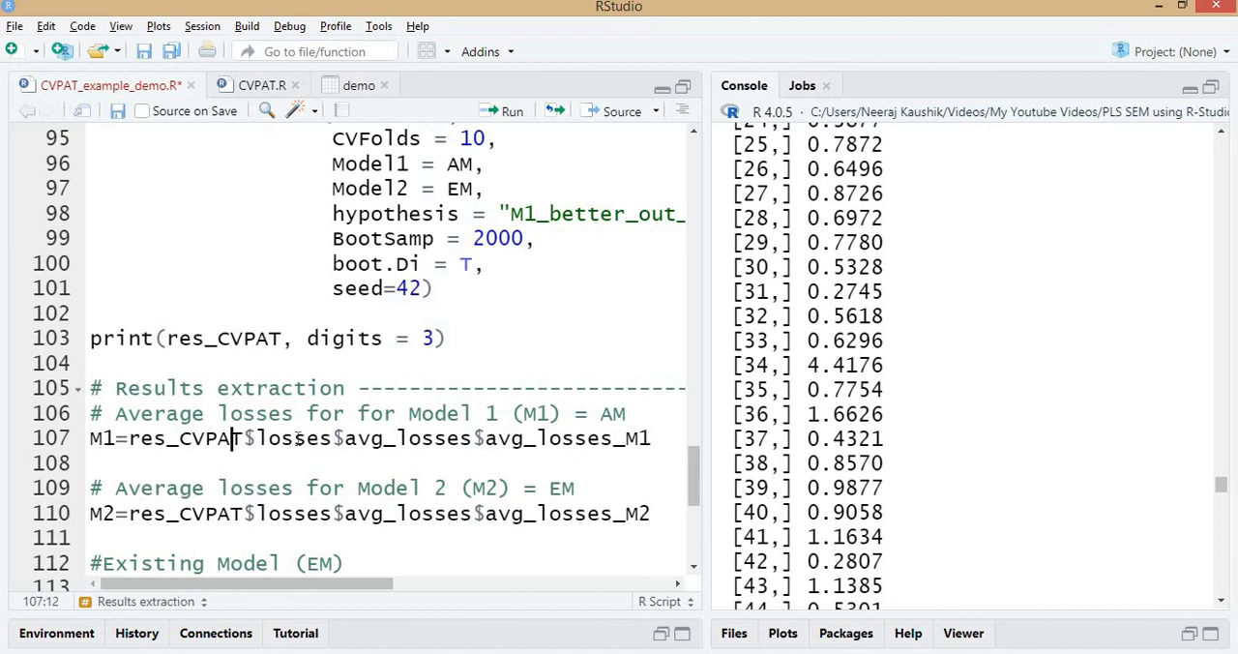
click(614, 440)
key(ctrl+Return)
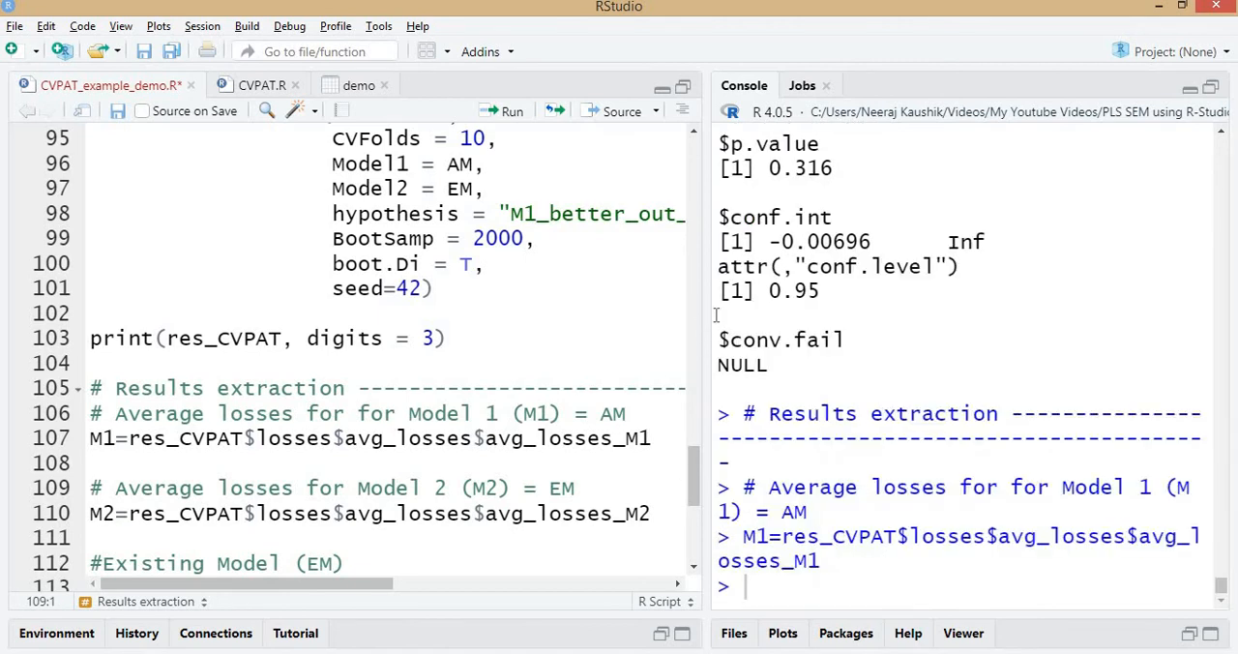
key(ctrl+Return)
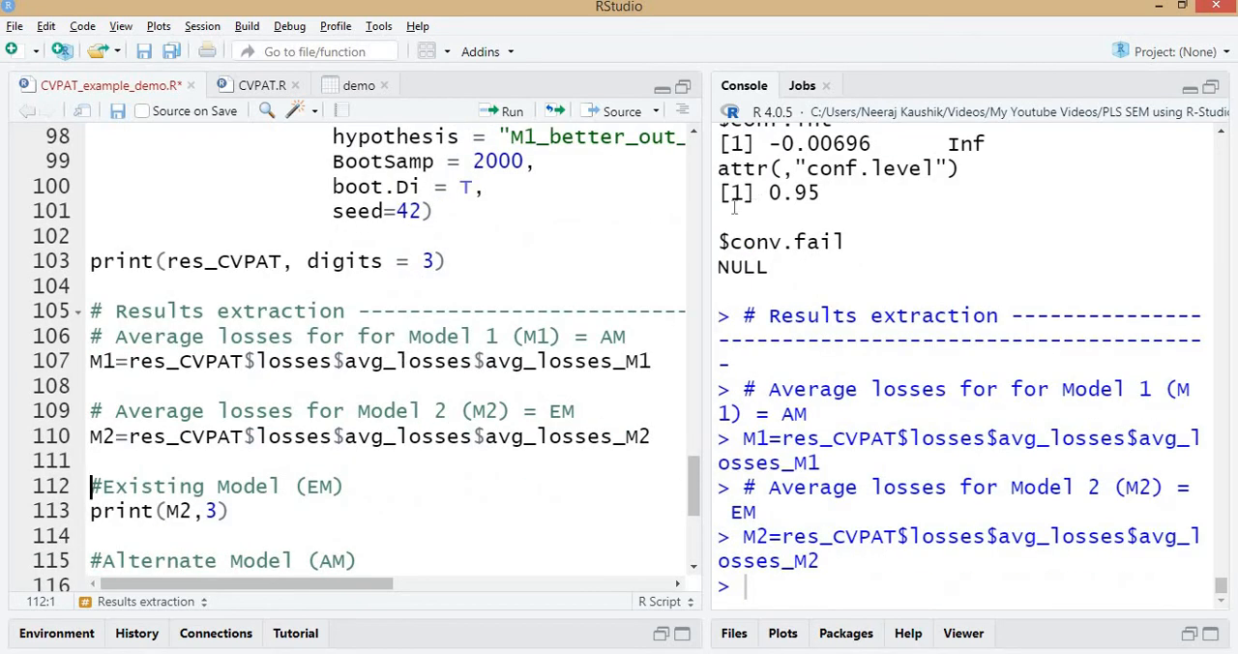
Widen and clear the console, then print the average losses of M2 (EM) and M1 (AM) with 3 digits.
drag(708, 225, 329, 290)
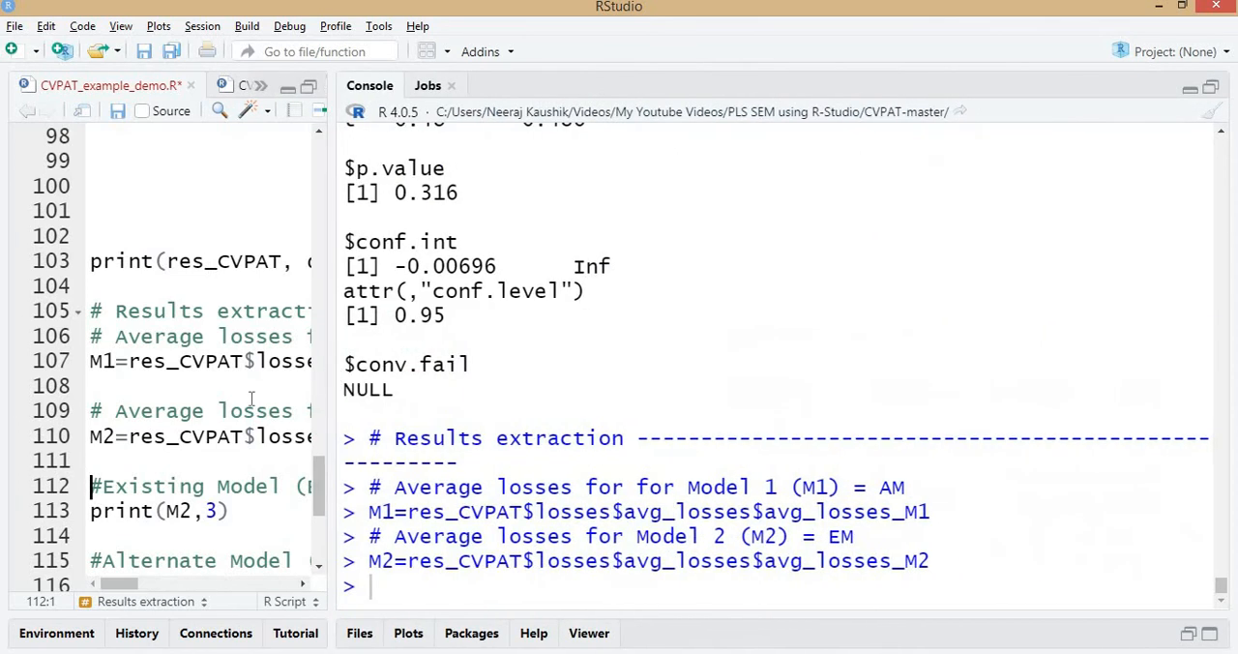
scroll(164, 442, down, 2)
click(154, 400)
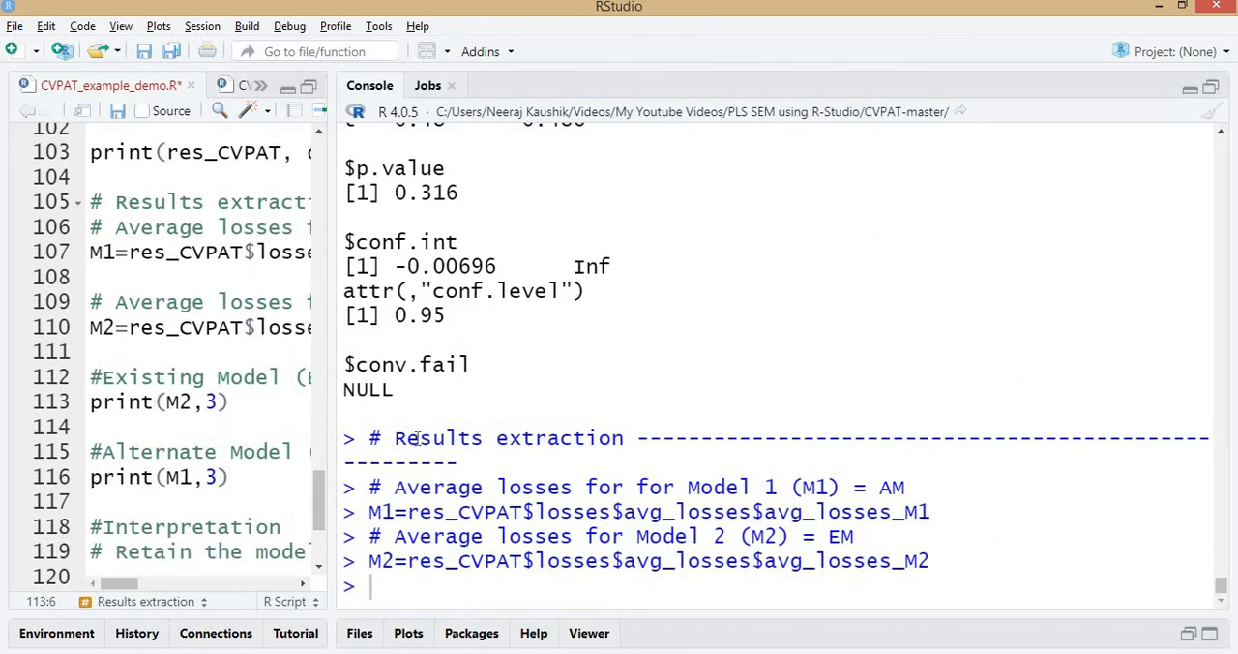
key(ctrl+l)
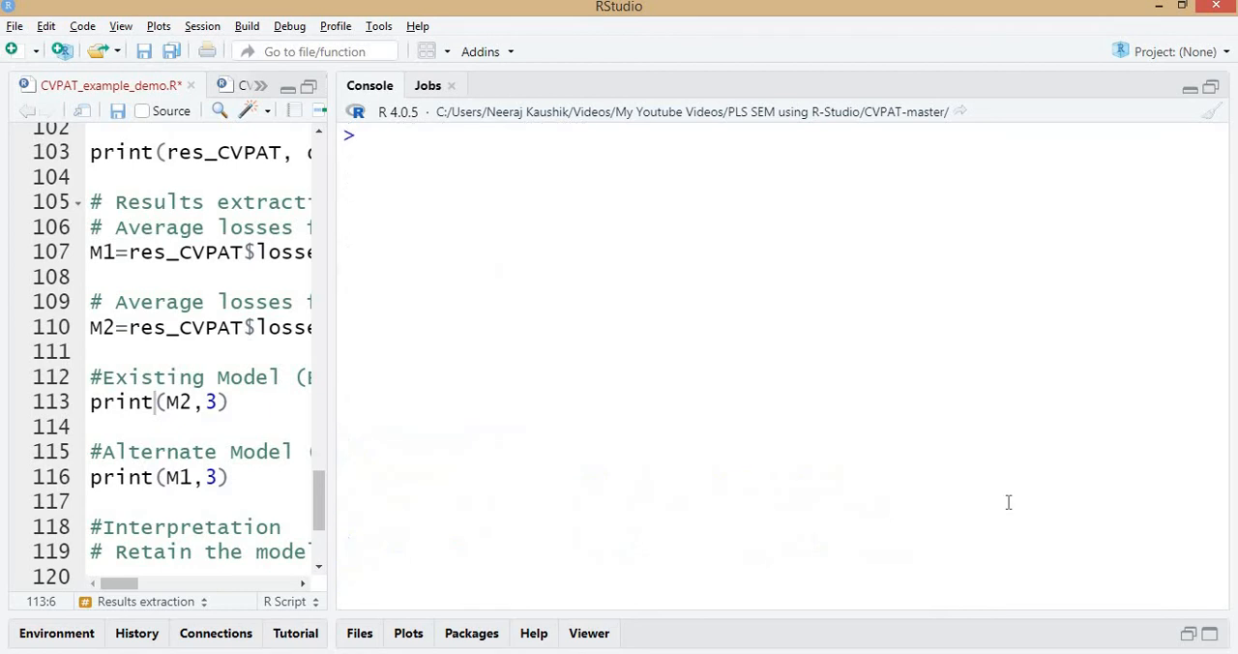
click(181, 401)
key(ctrl+Return)
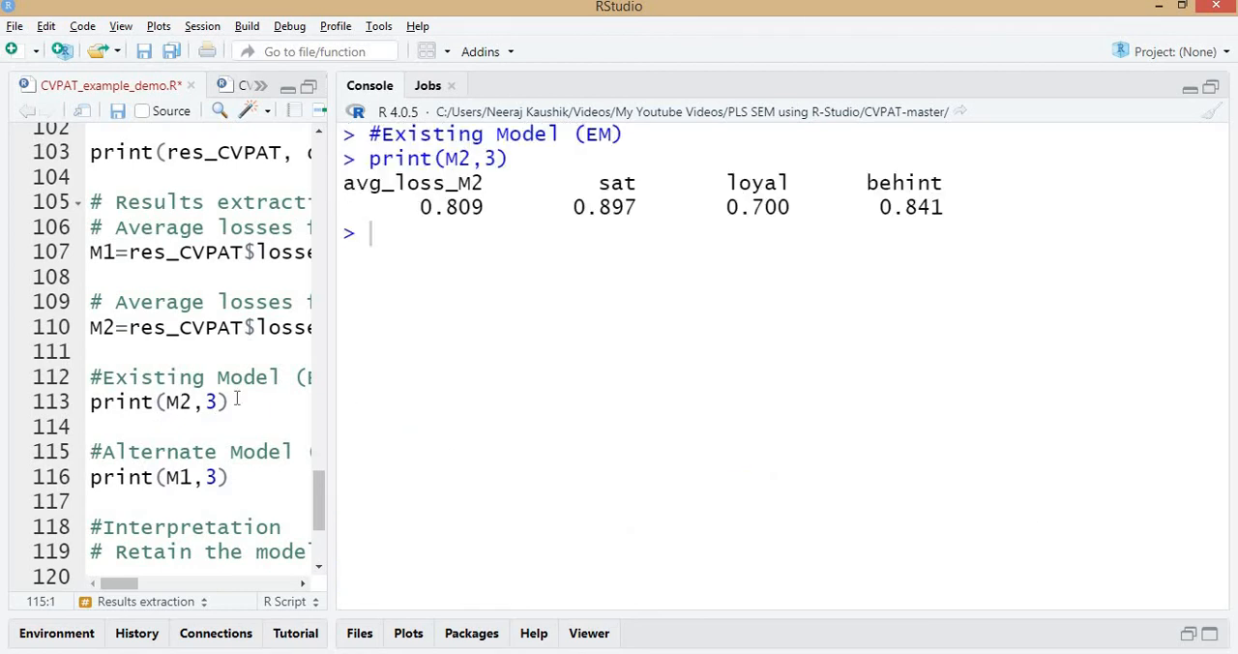
key(ctrl+Return)
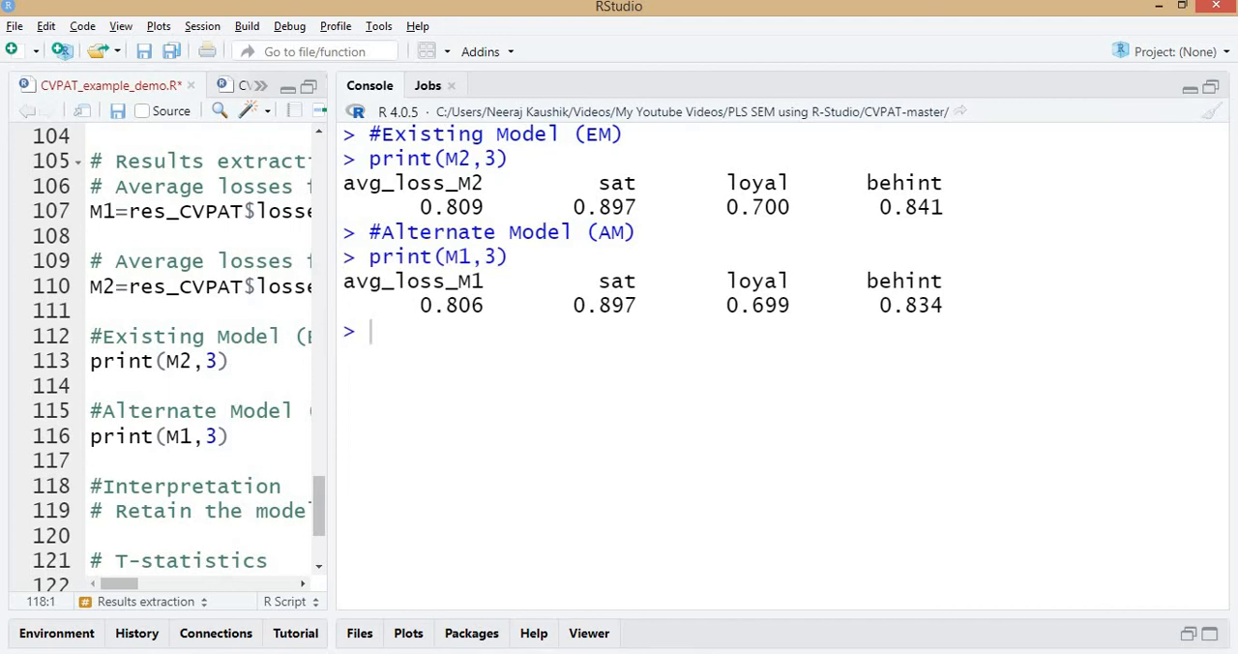
Switch to SmartPLS and examine the PLS Predict run's LV Prediction Summary for intention, loyalty and sat alongside the seminr path model.
key(alt+Tab)
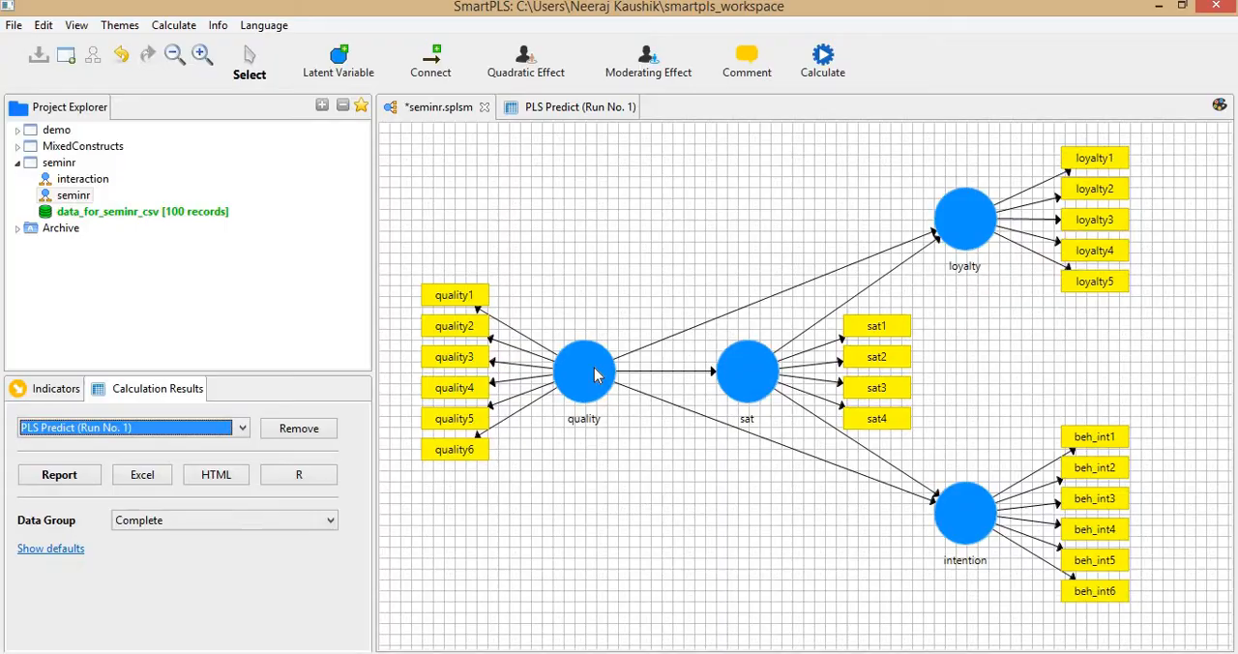
click(586, 111)
click(444, 545)
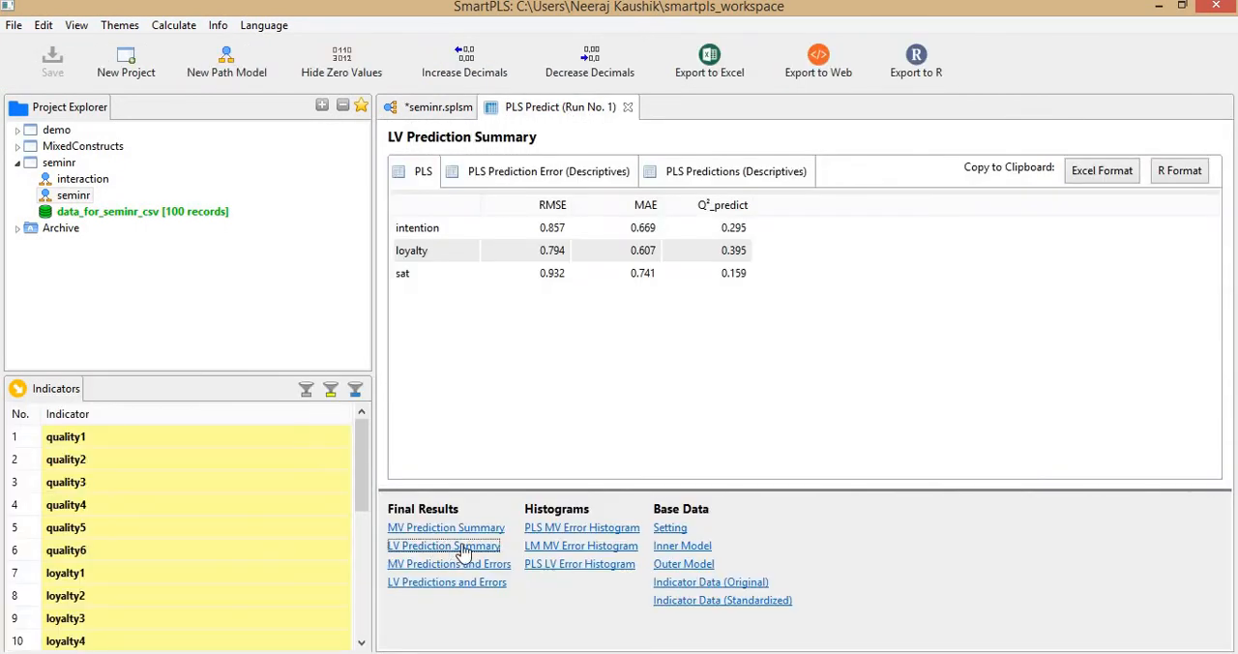
click(559, 250)
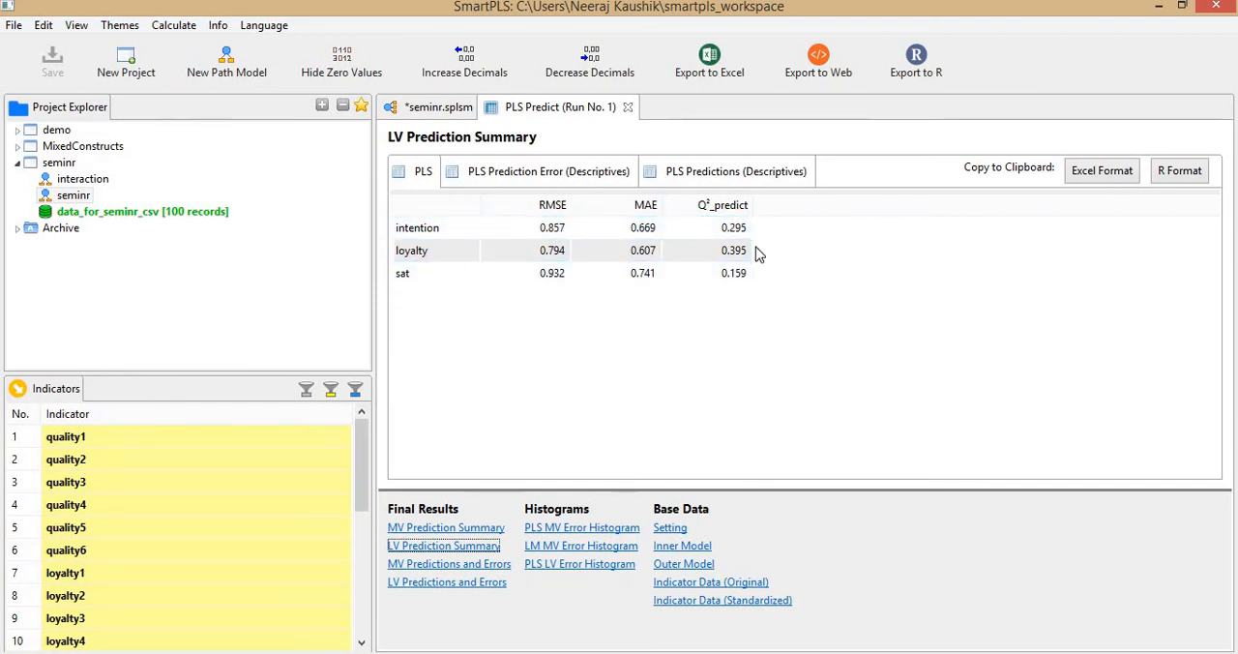
click(667, 273)
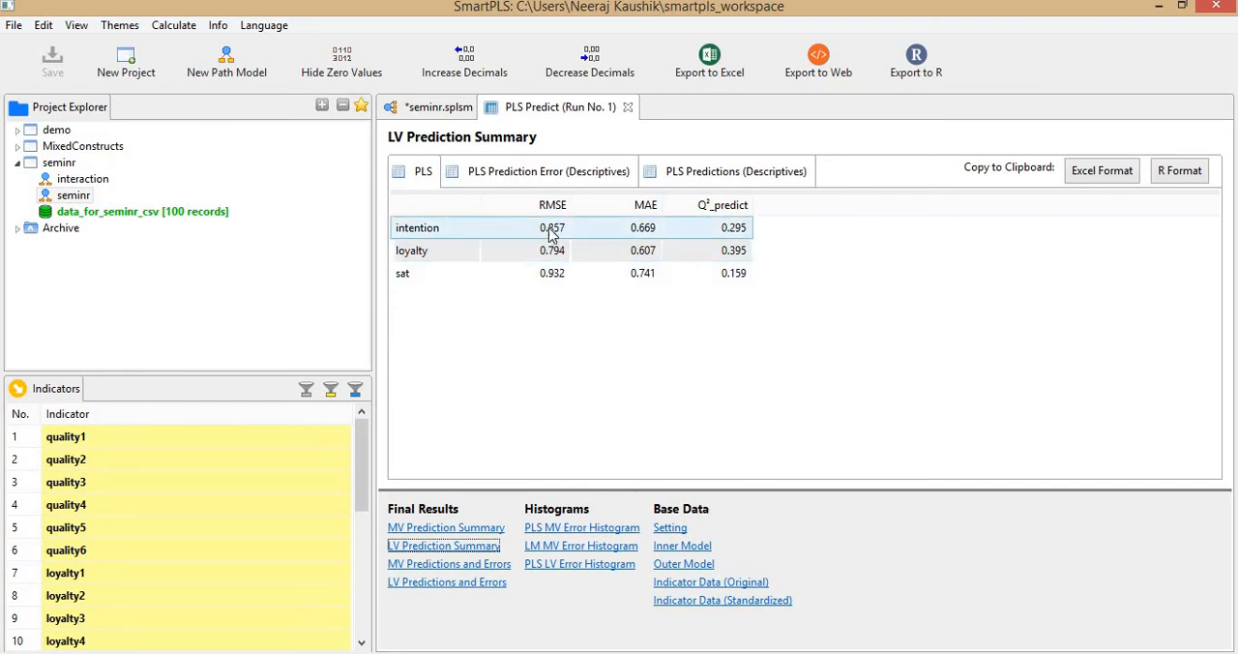
click(440, 108)
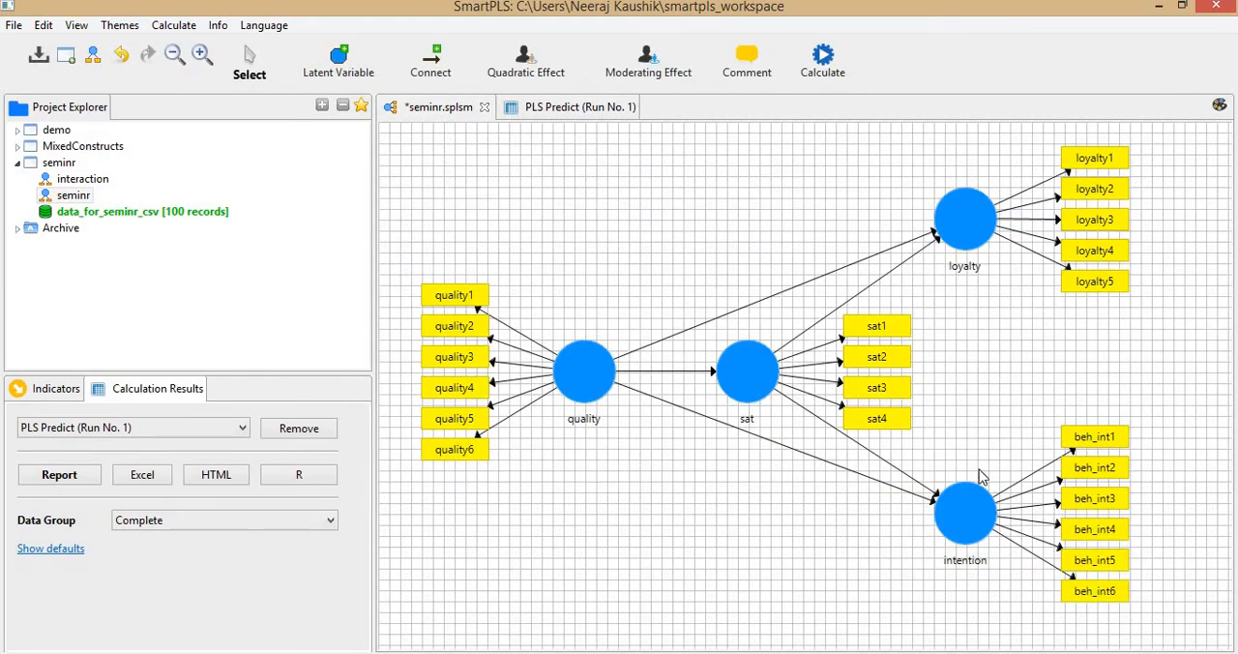
click(539, 109)
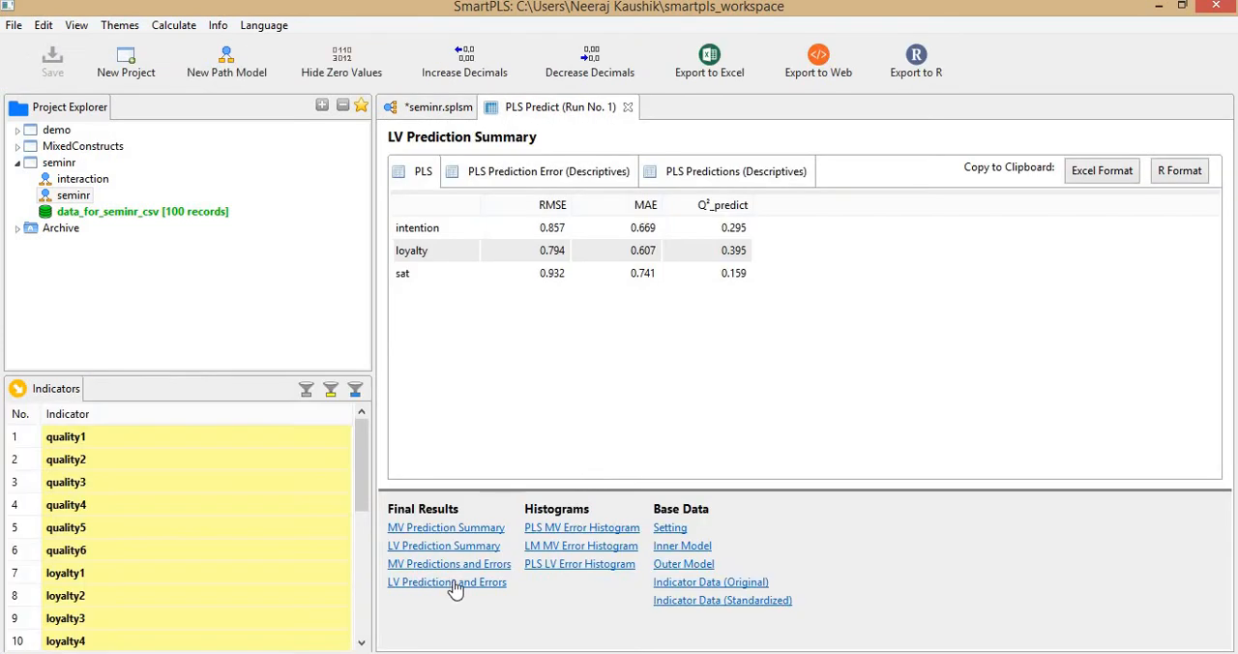
Copy the LV Prediction Summary in Excel format and paste it at A1 of Sheet3 in the Excel workbook.
click(433, 545)
click(1106, 171)
click(329, 651)
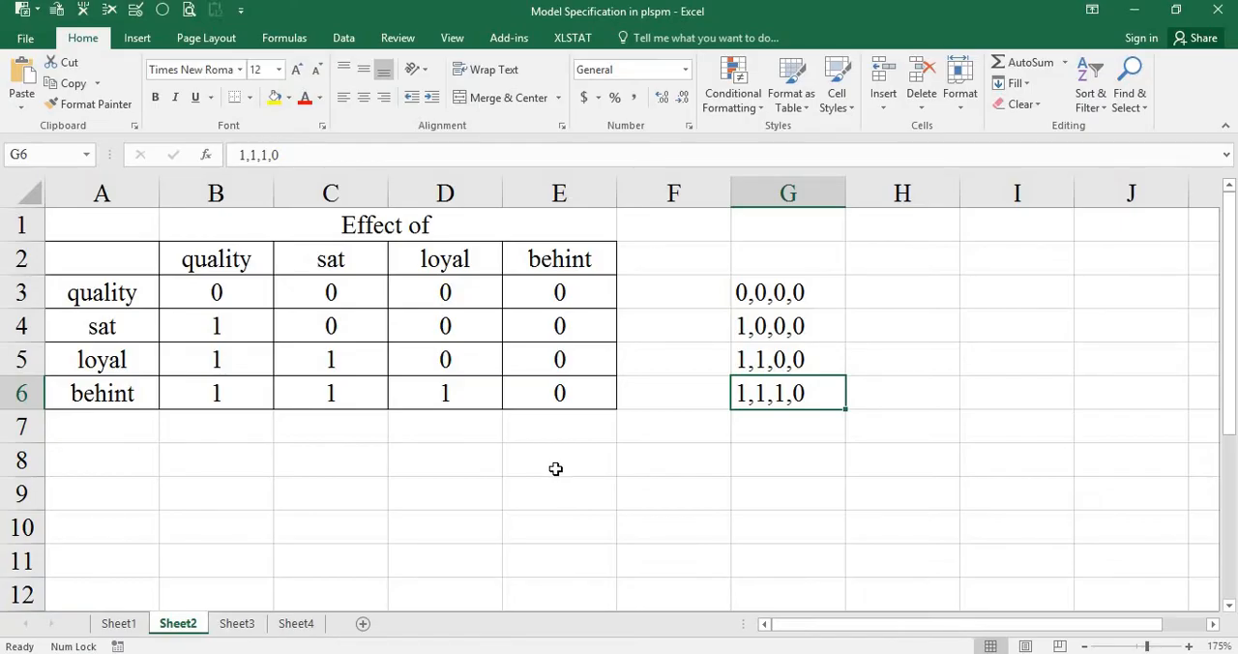
key(ctrl+Page_Down)
text(RMSE	MAE	Q²_predict intention	0.857	0.669	0.295 loyalty	0.794	0.607	0.395 sat	0.932	0.741	0.159)
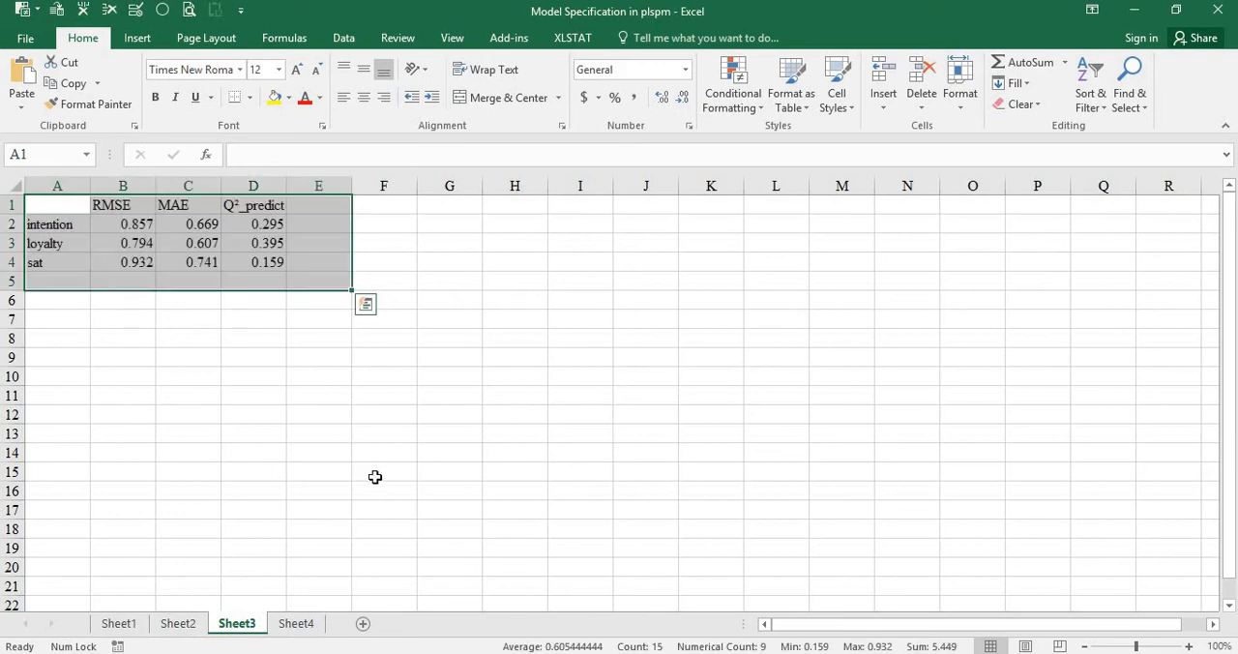
scroll(373, 477, up, 5)
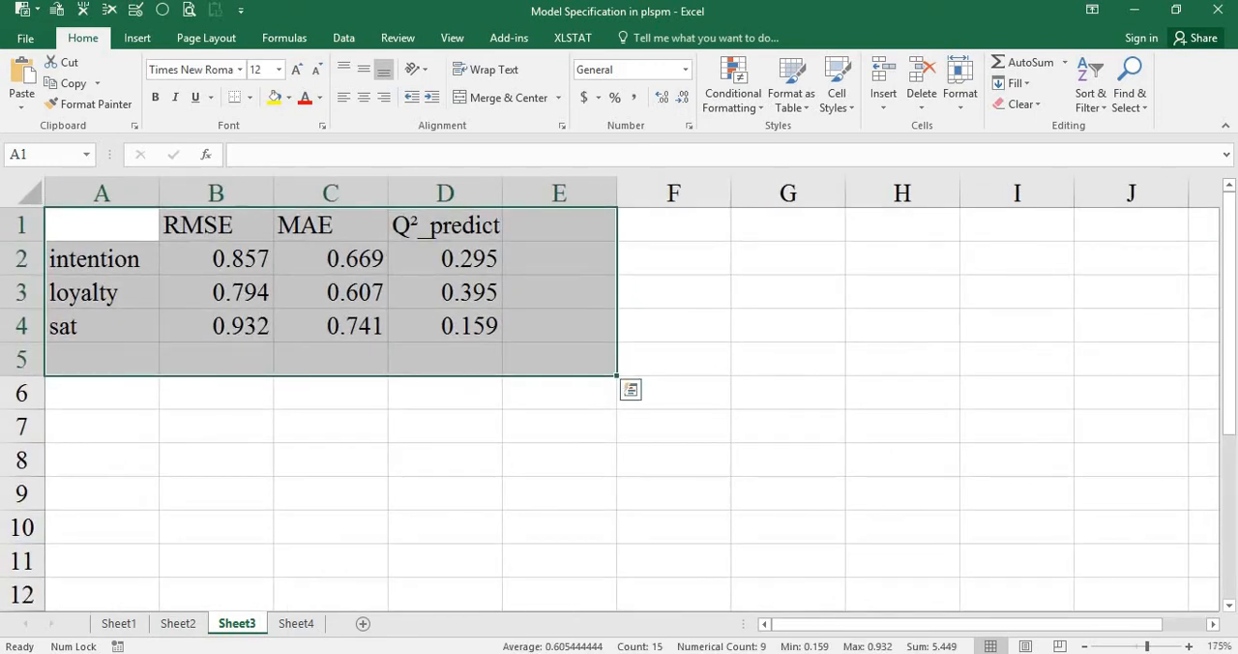
Switch back to SmartPLS and connect loyalty to intention with a path in the seminr model.
click(645, 652)
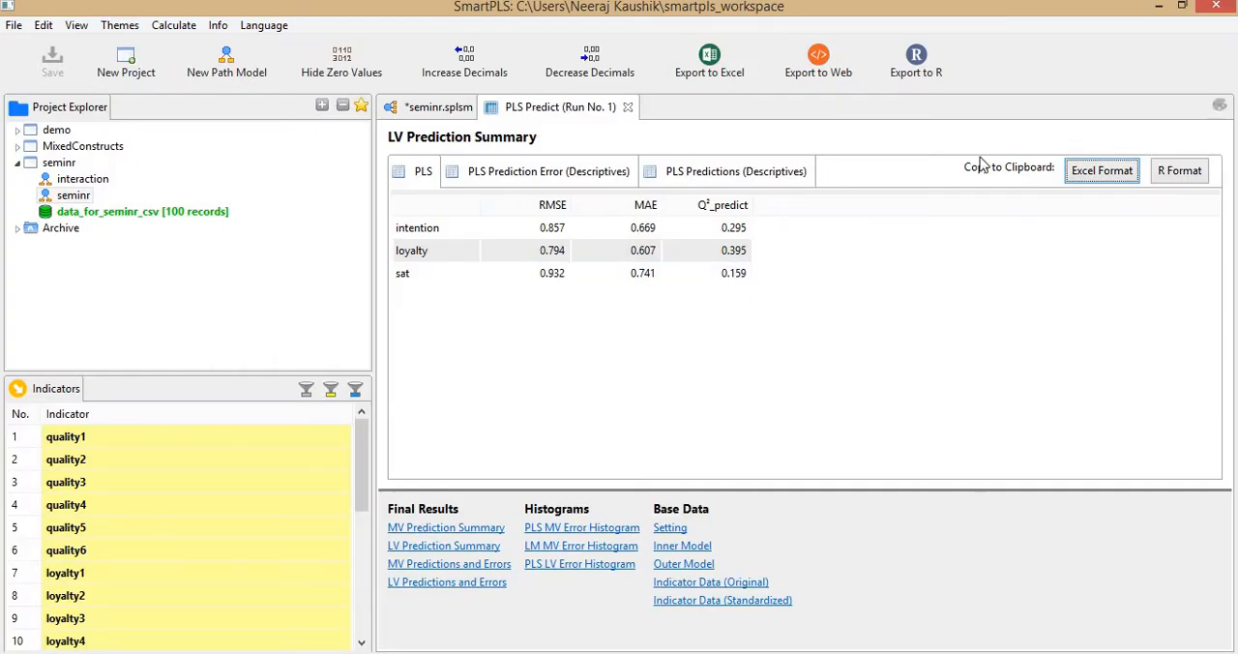
click(450, 112)
click(975, 228)
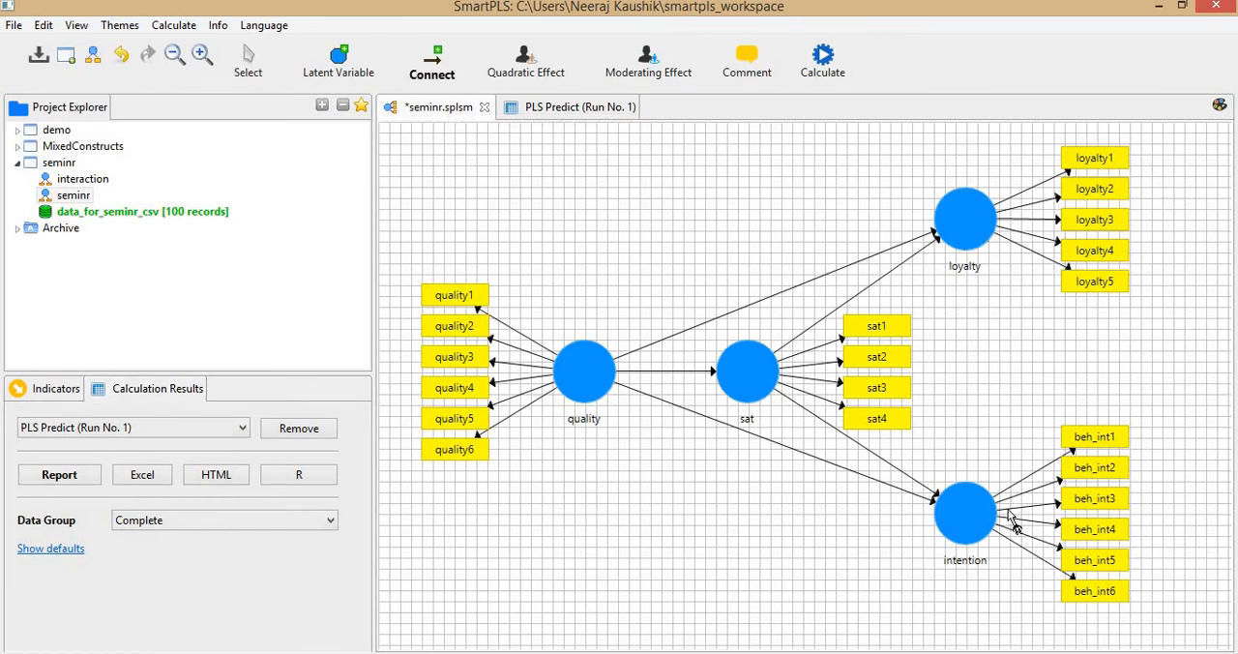
click(971, 502)
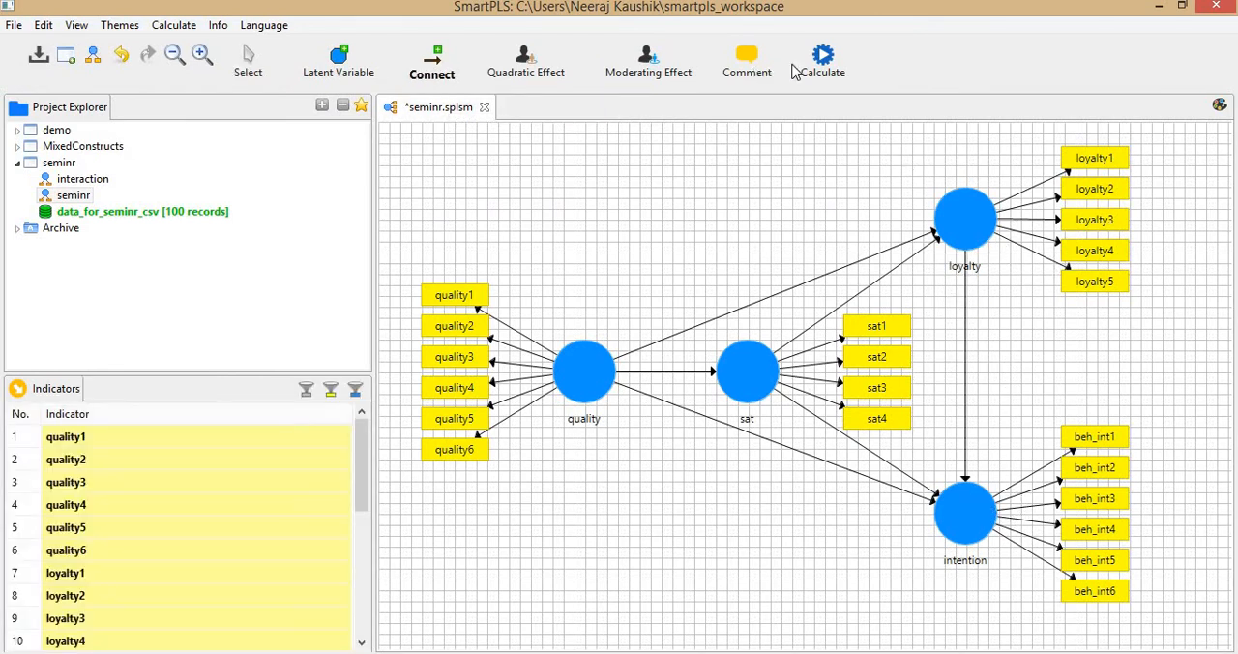
Run PLS Predict on the extended model with 10 folds and 10 repetitions.
click(823, 60)
click(880, 172)
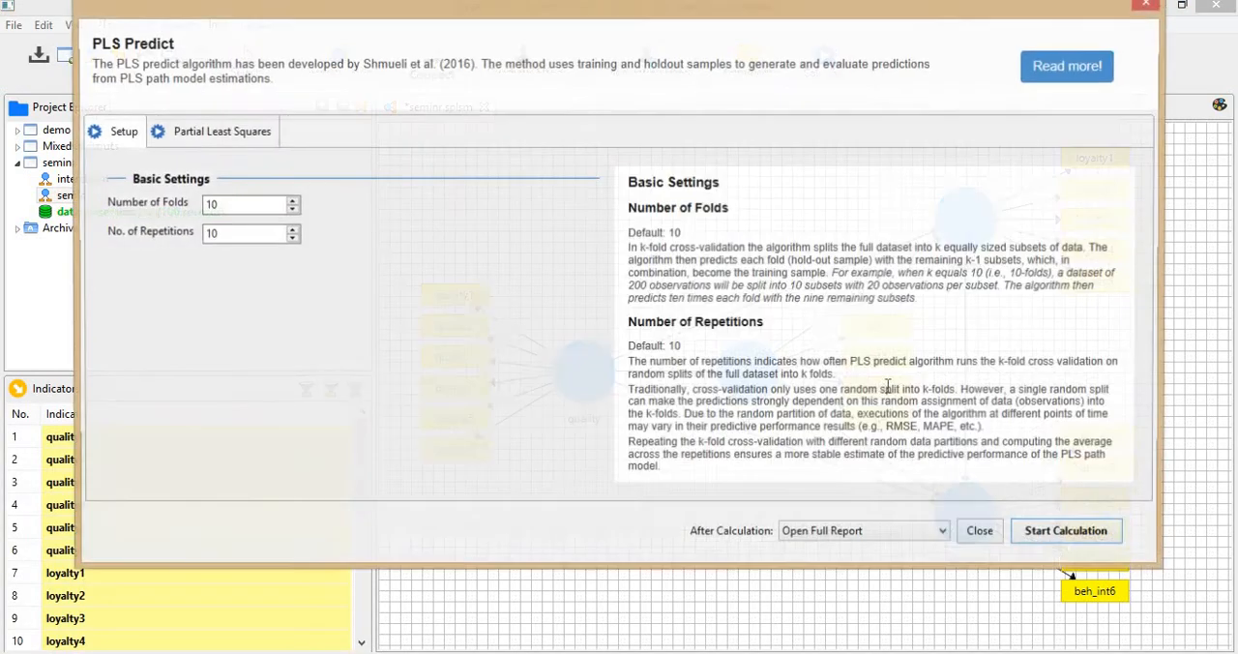
click(1068, 534)
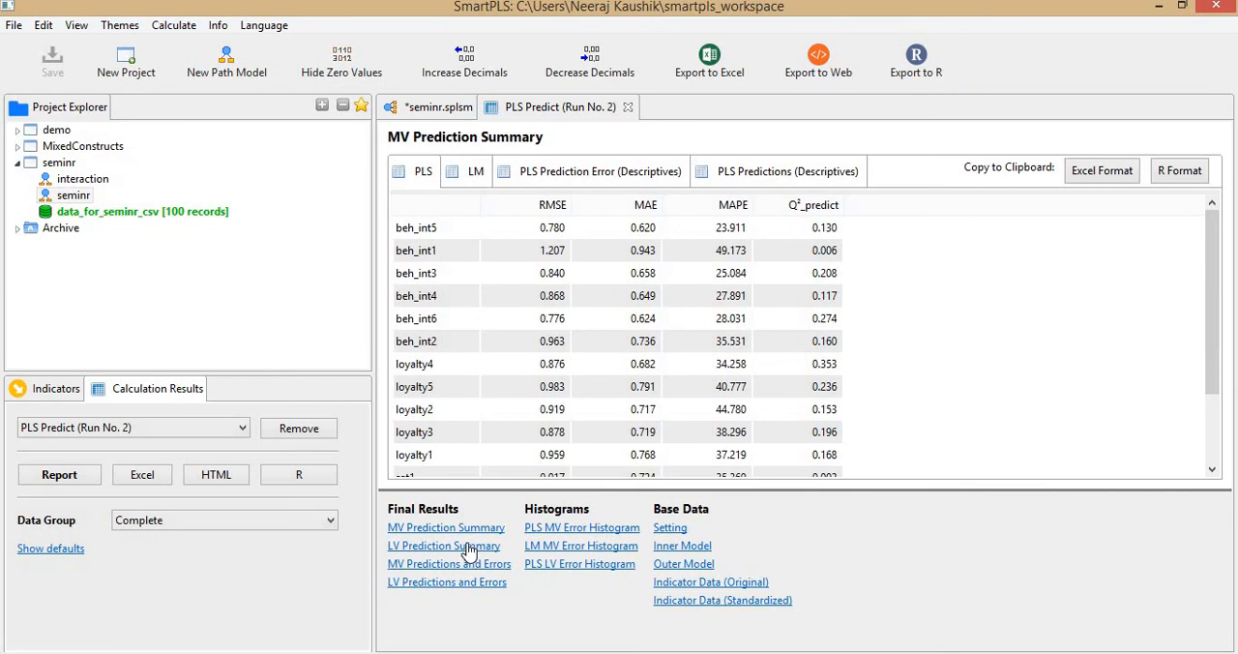
Copy the new run's LV Prediction Summary into Excel's Sheet3 at E1 and delete the duplicate construct label column.
click(468, 547)
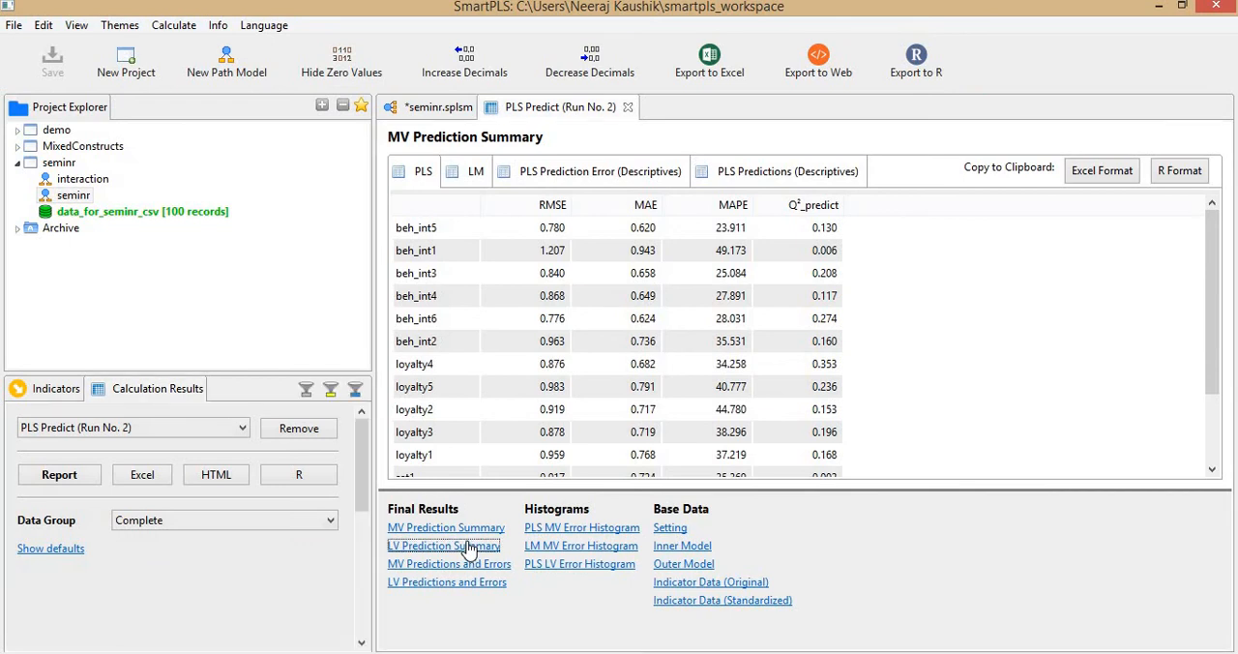
click(1103, 171)
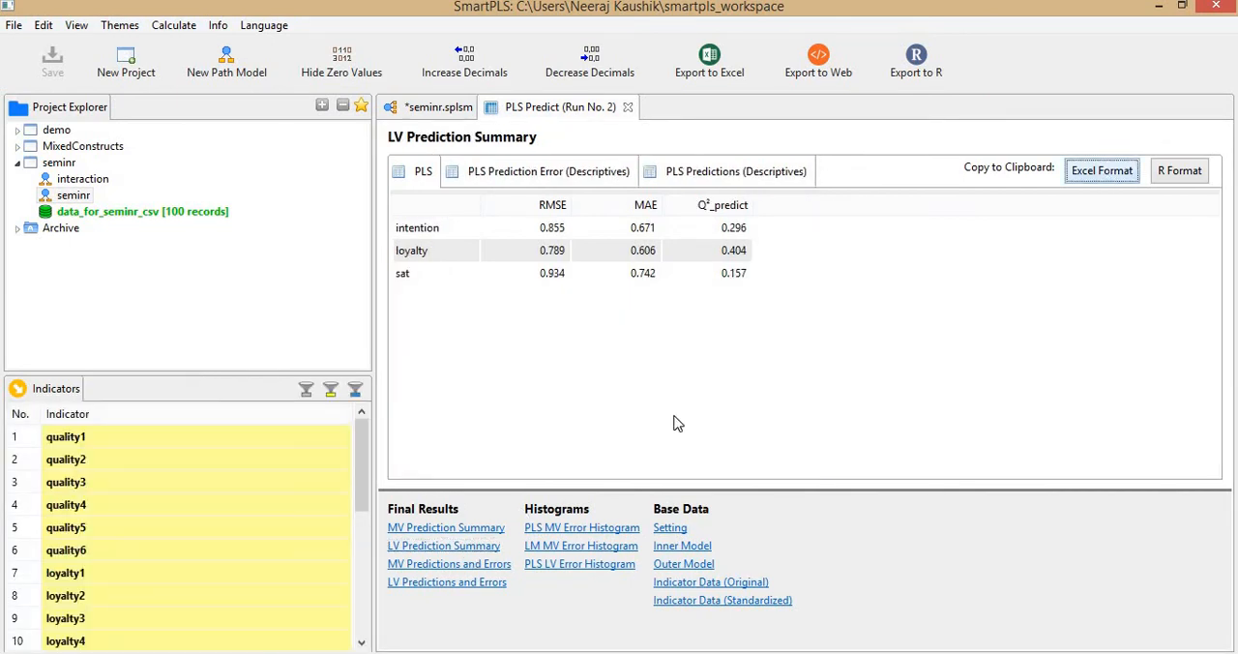
key(alt+Tab)
click(588, 228)
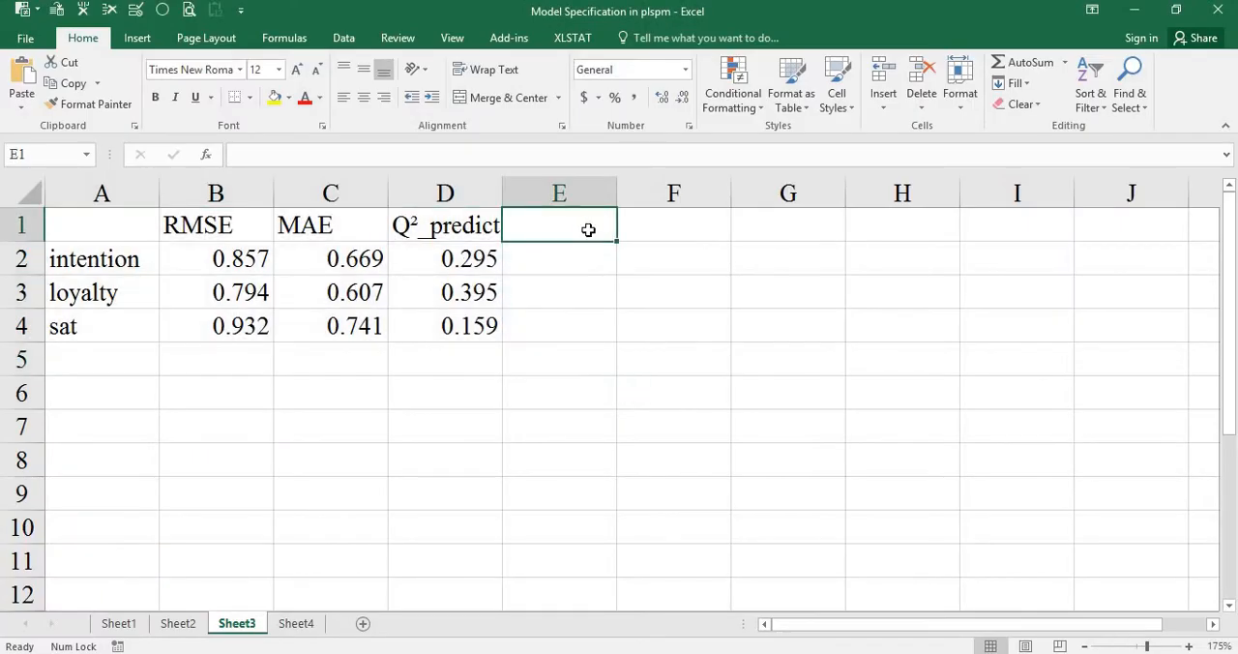
key(ctrl+v)
click(587, 263)
key(alt+3)
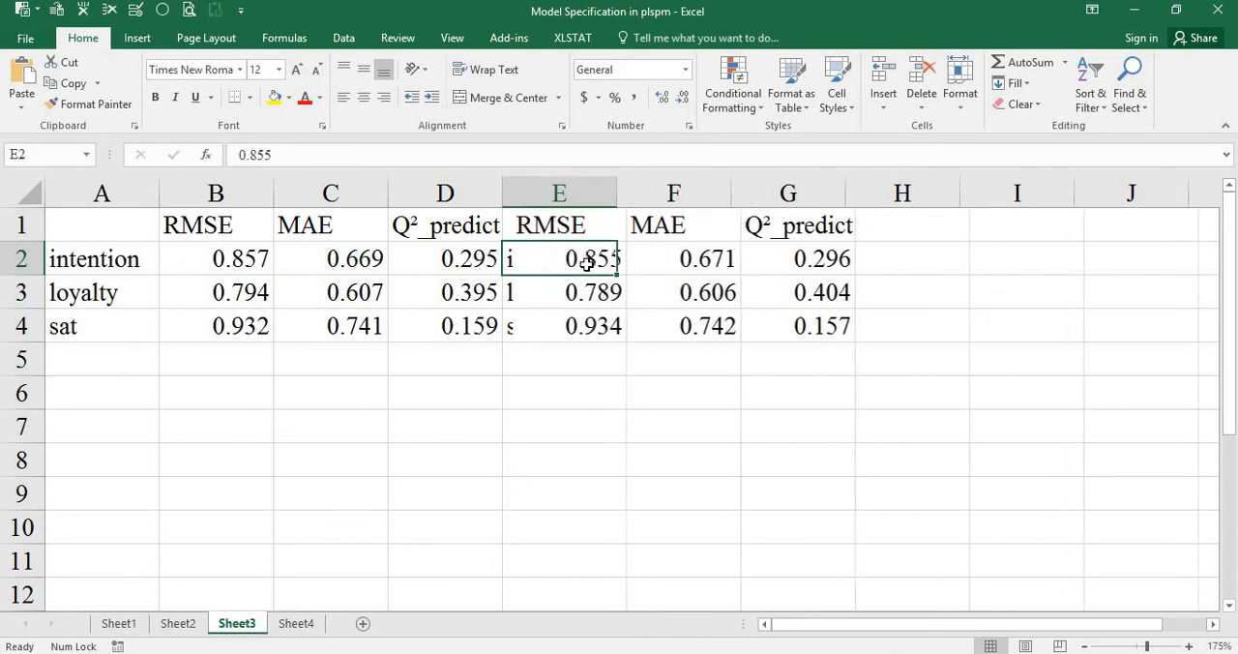
Compute the RMSE difference between the two models for intention in H2 with =B2-E2.
click(260, 261)
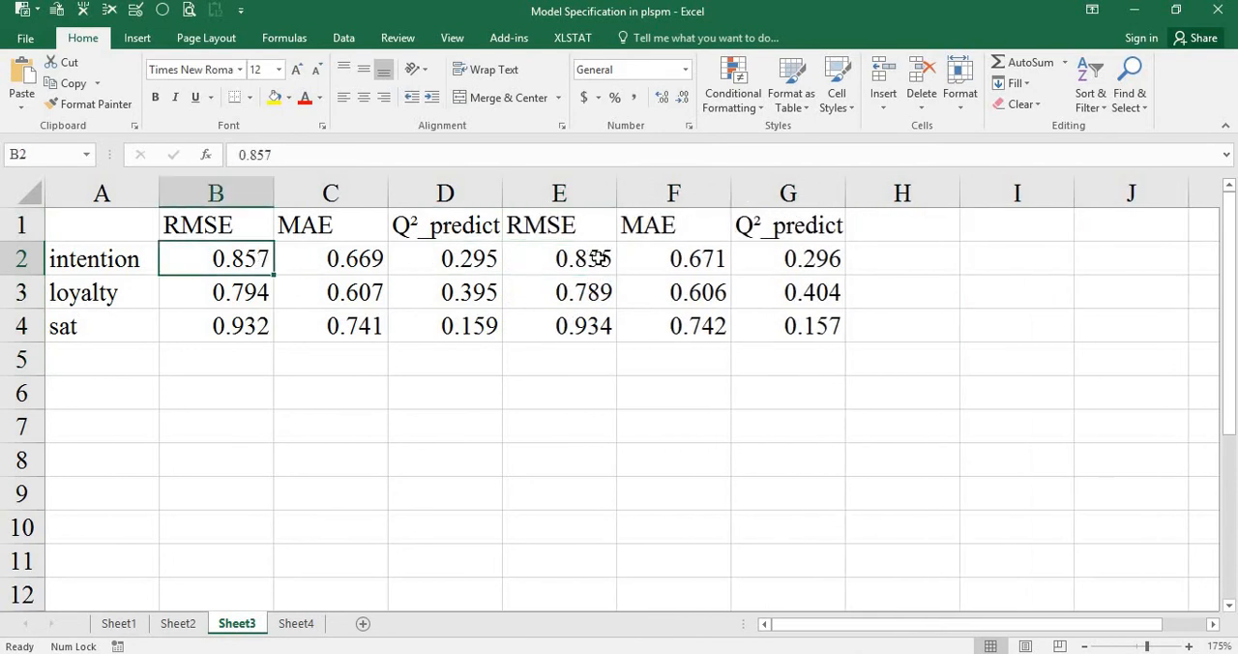
click(595, 255)
double_click(880, 254)
text(=)
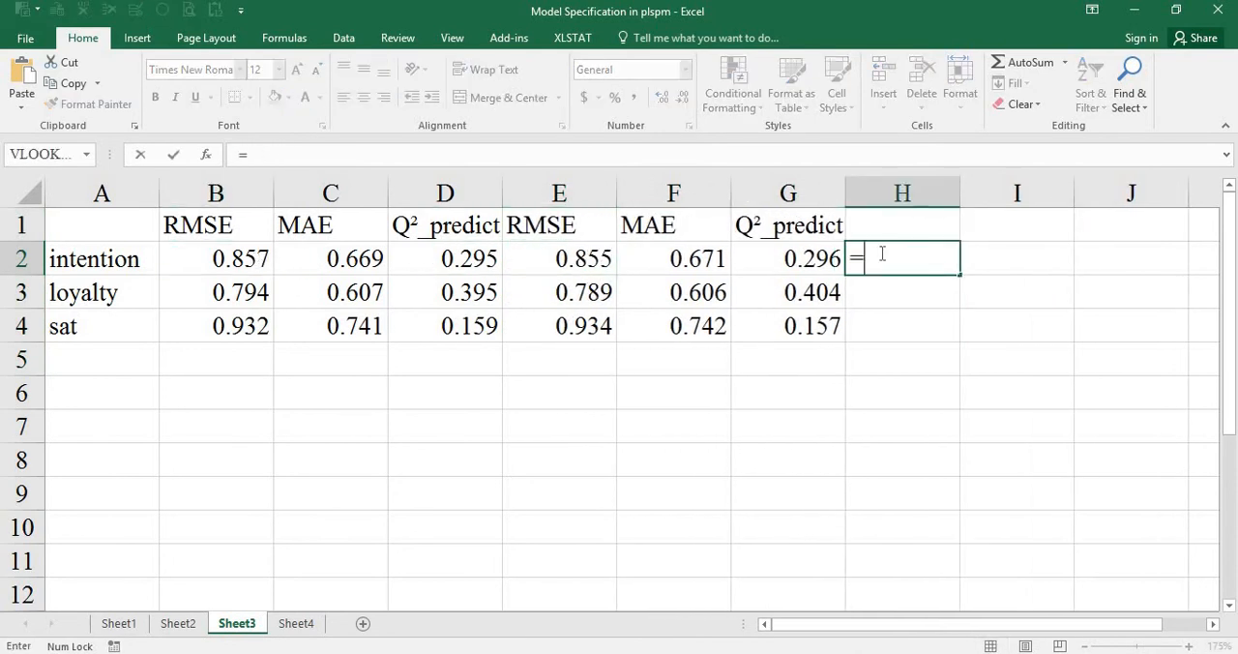
key(ctrl+Left)
key(Right)
text(-)
key(Left)
key(Left)
key(Left)
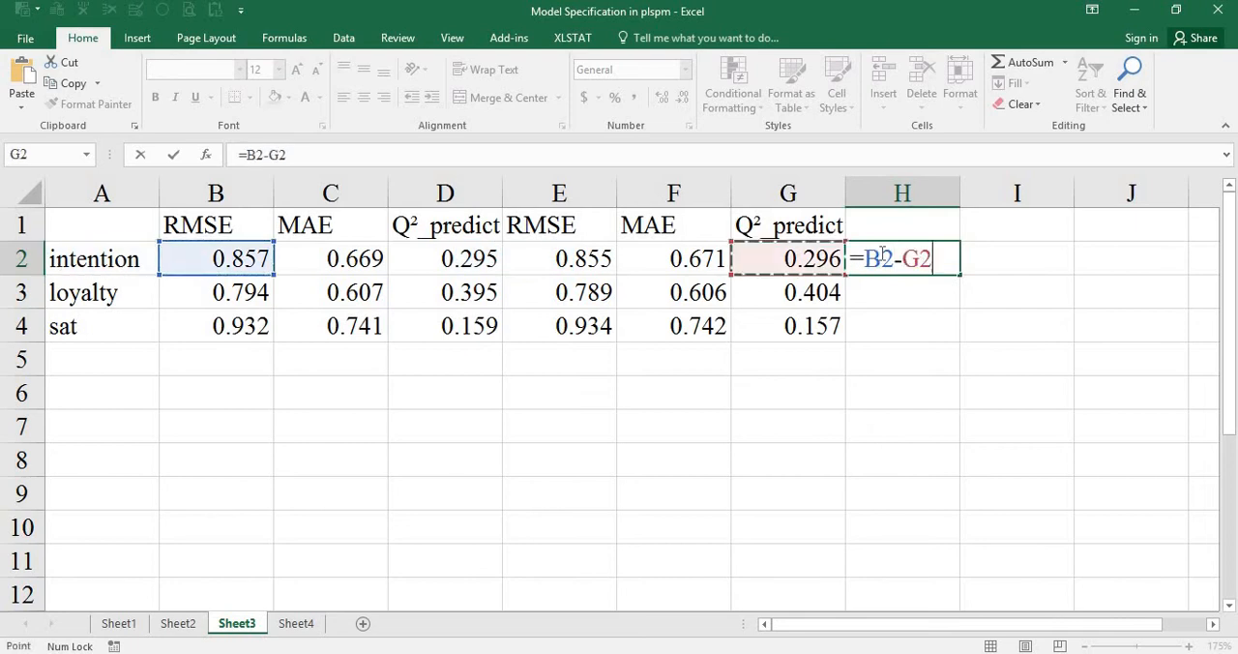
key(ctrl+Return)
Fill the RMSE difference formula down through H4 for loyalty and sat.
key(shift+Down)
key(shift+Down)
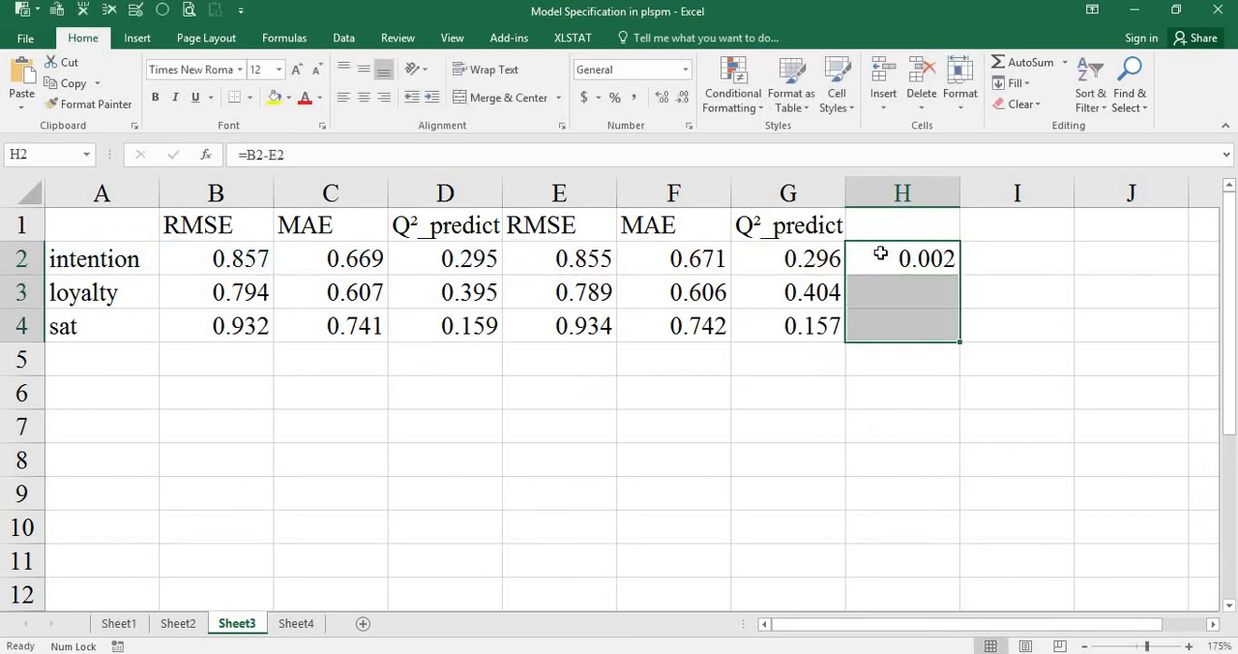
key(ctrl+d)
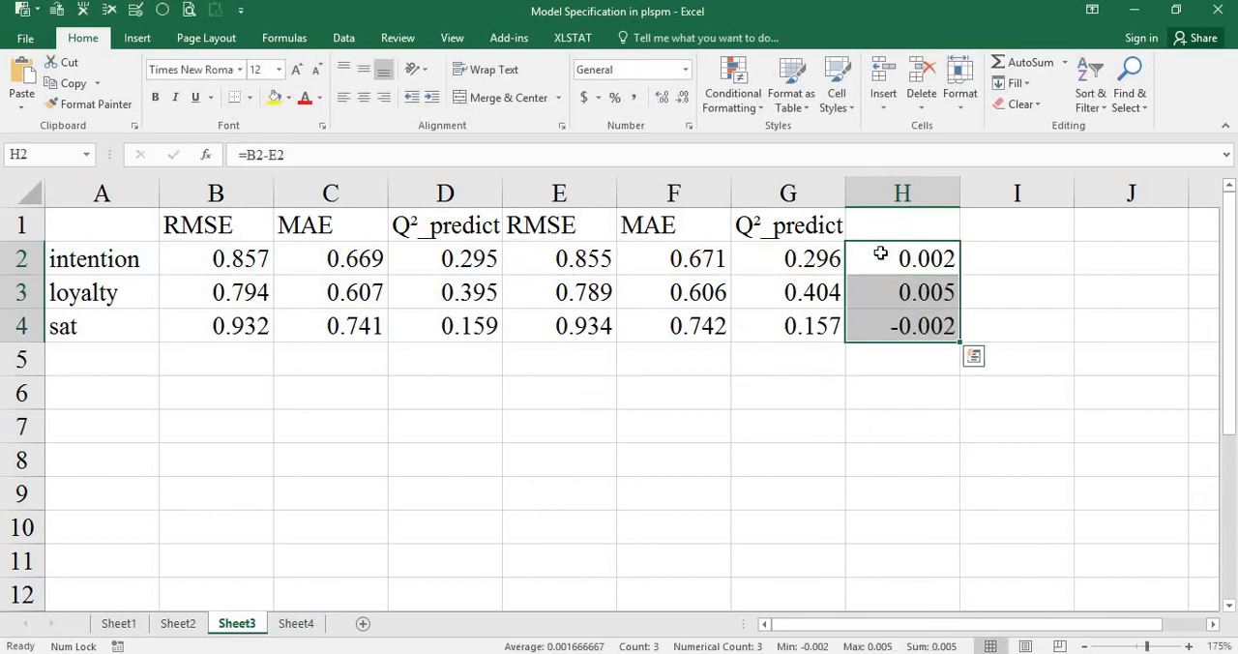
click(962, 296)
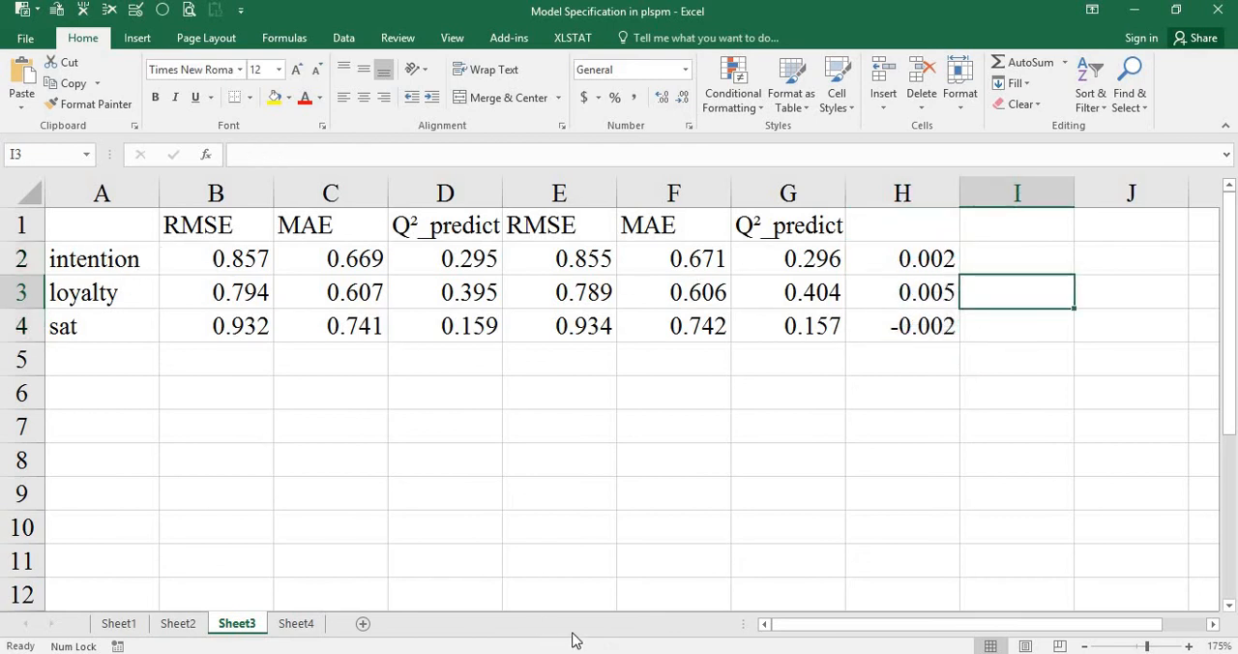
Switch to SmartPLS and examine the added loyalty-to-intention path and the sat, loyalty and intention constructs in the seminr model.
key(alt+Tab)
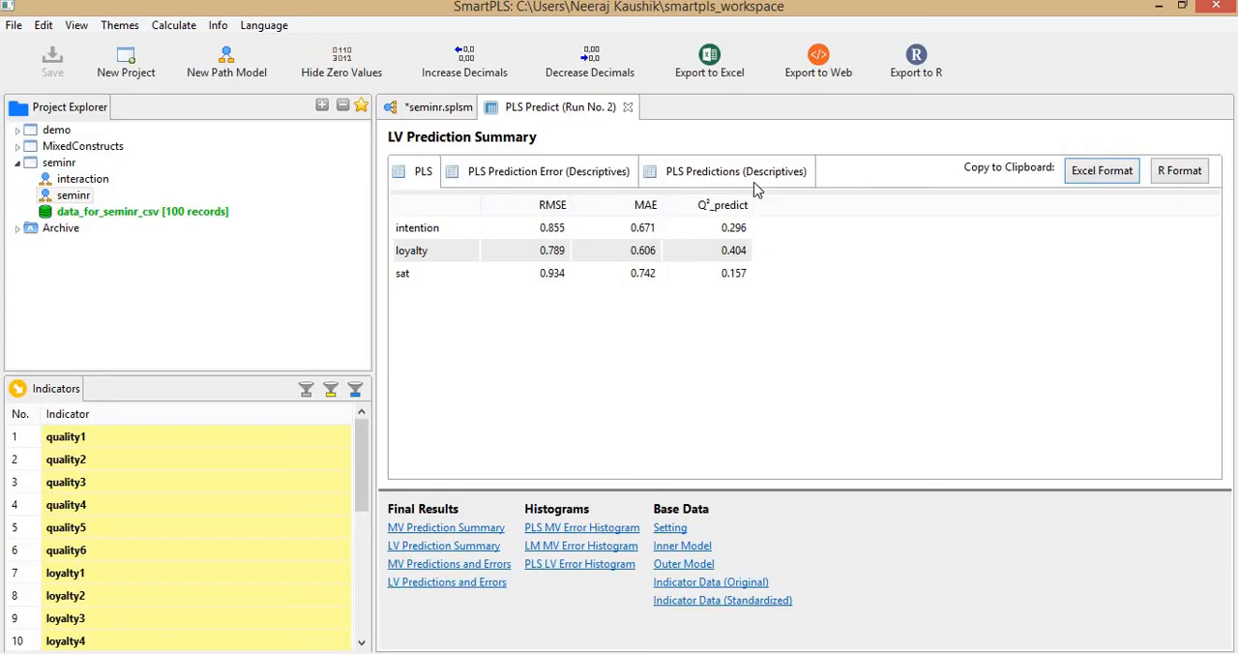
click(435, 109)
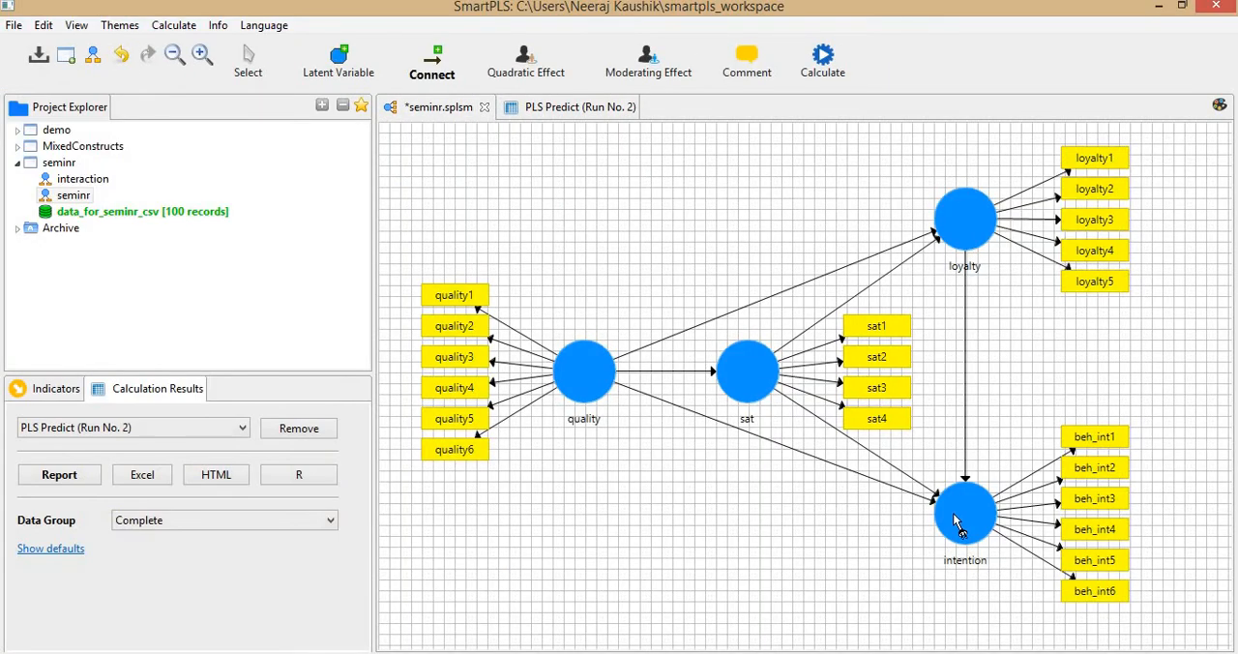
click(253, 69)
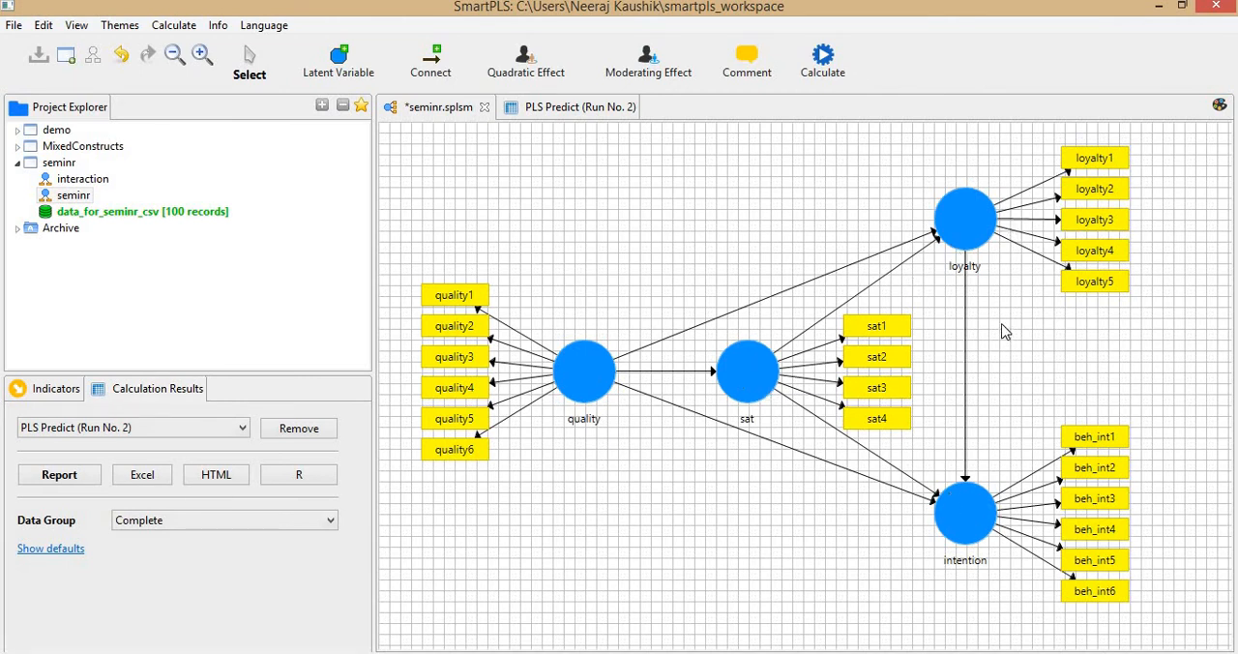
click(973, 234)
click(961, 518)
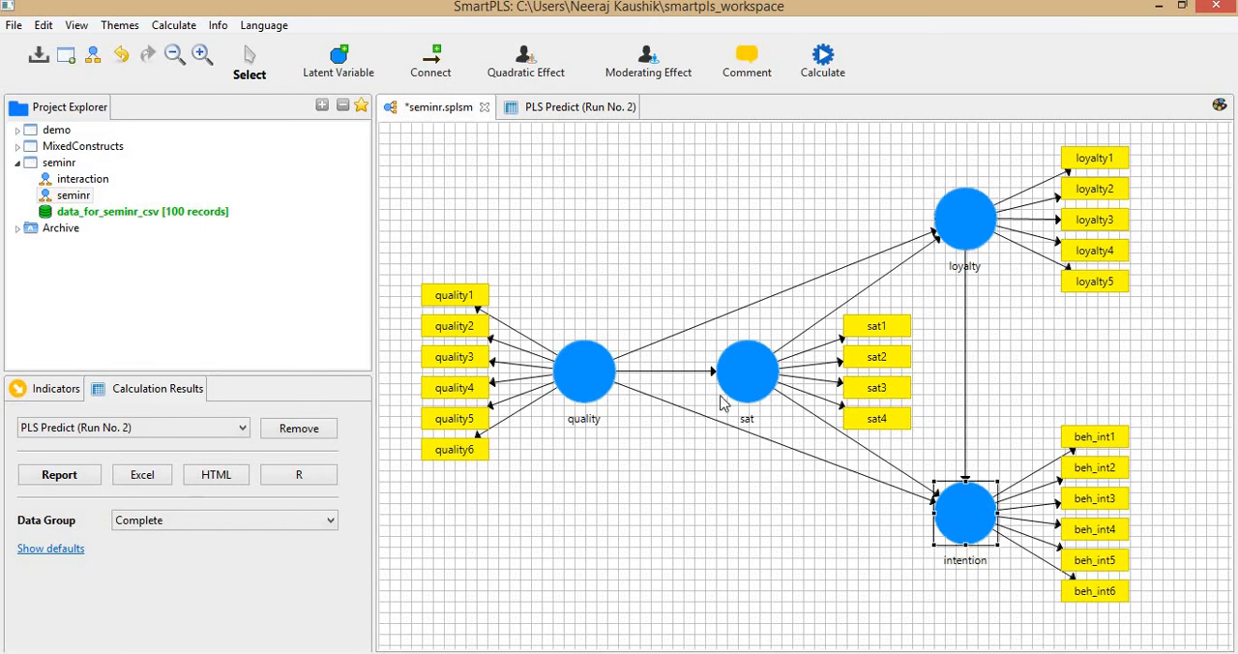
click(744, 386)
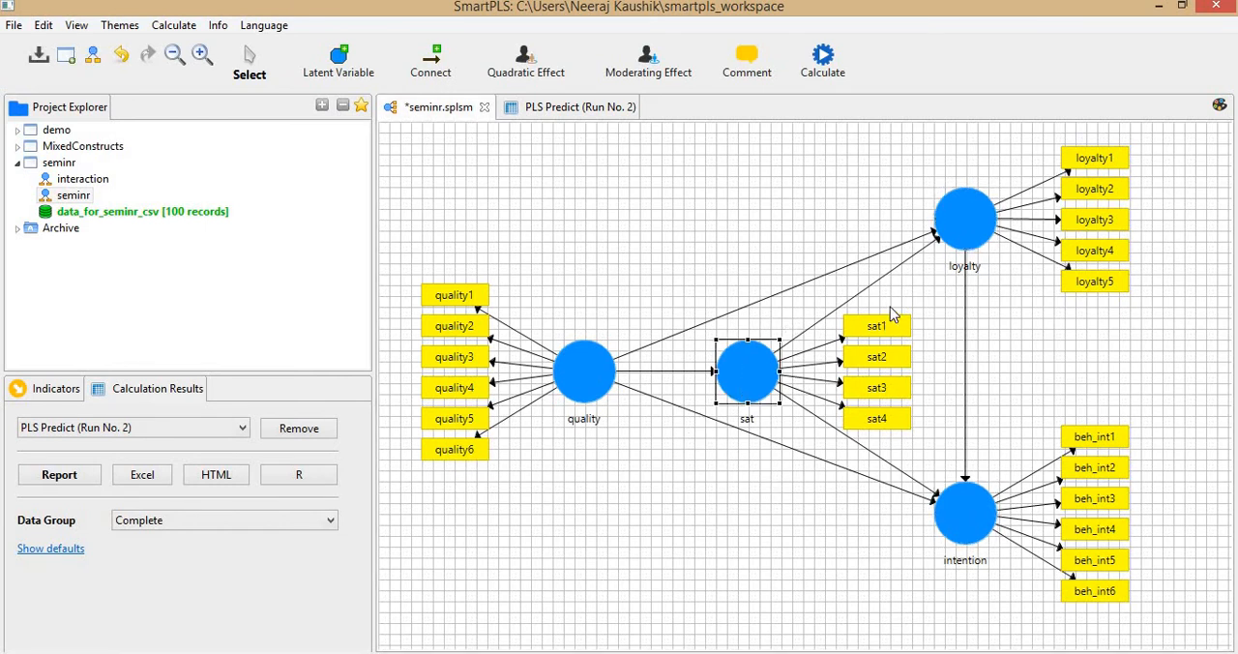
click(867, 263)
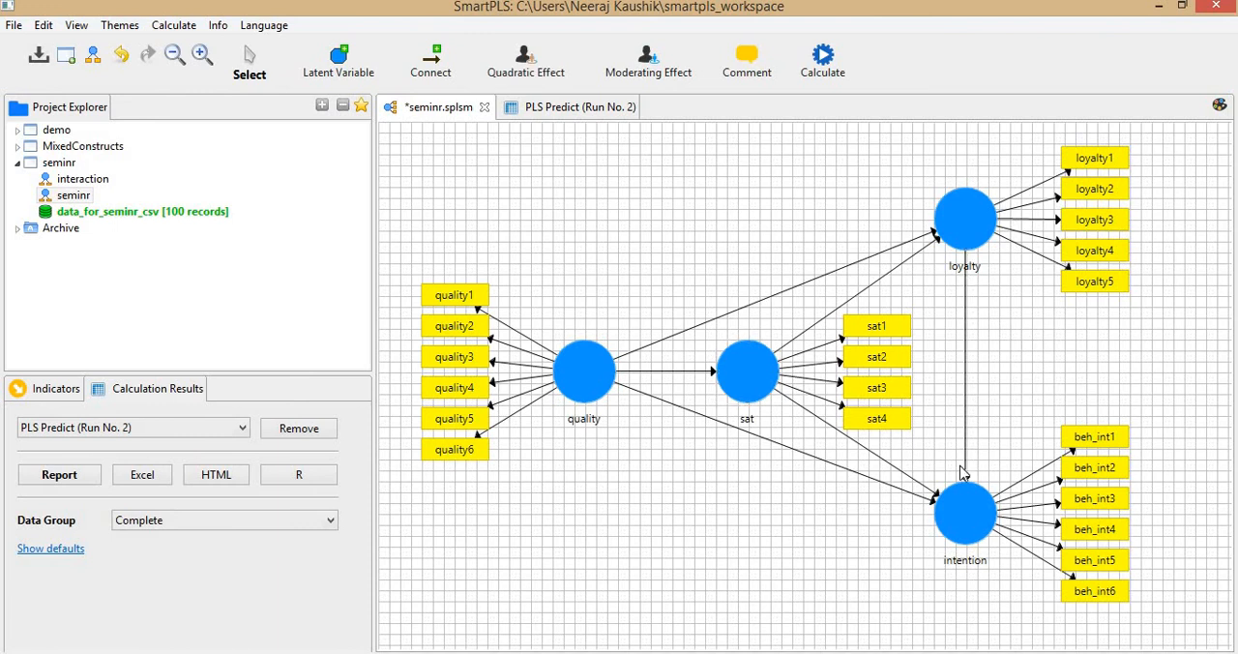
click(751, 382)
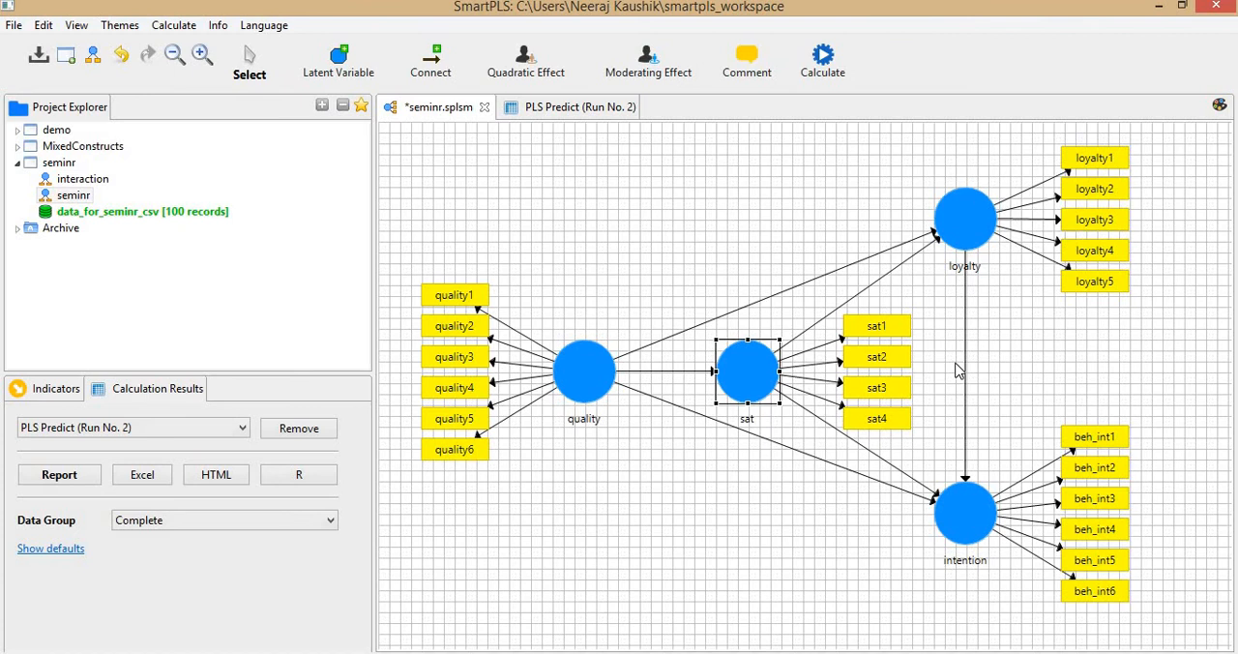
click(967, 534)
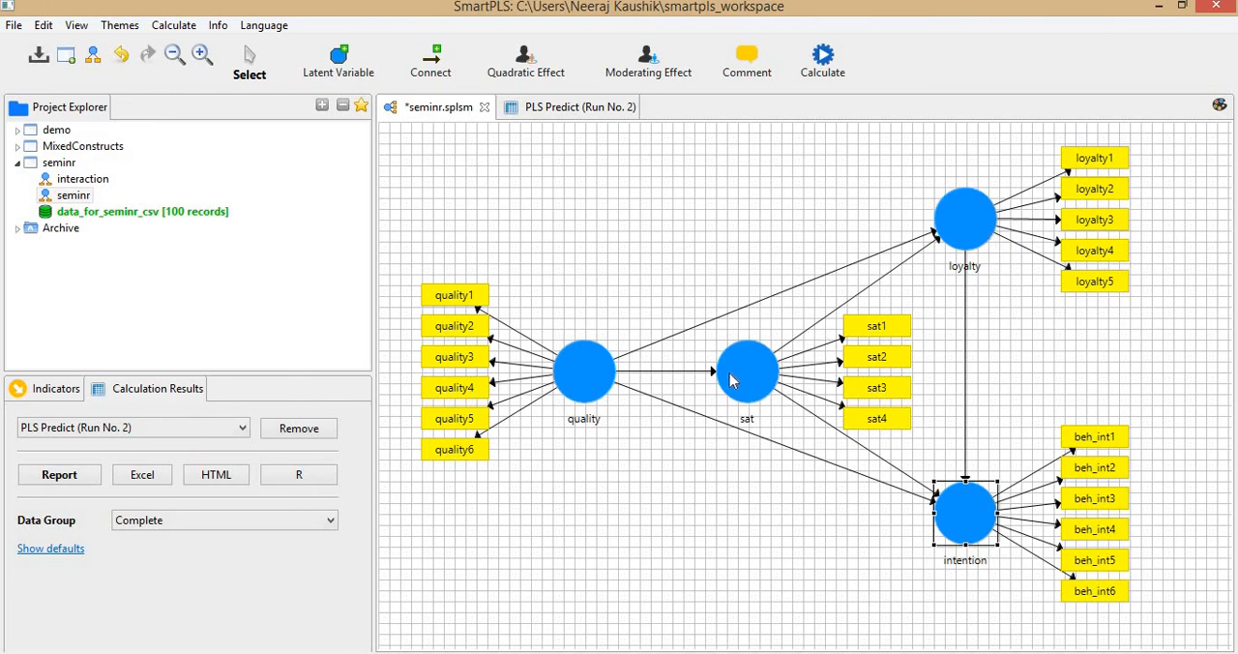
Switch to Excel and compare both models' RMSE values for intention and loyalty with their differences in column H.
key(alt+Tab)
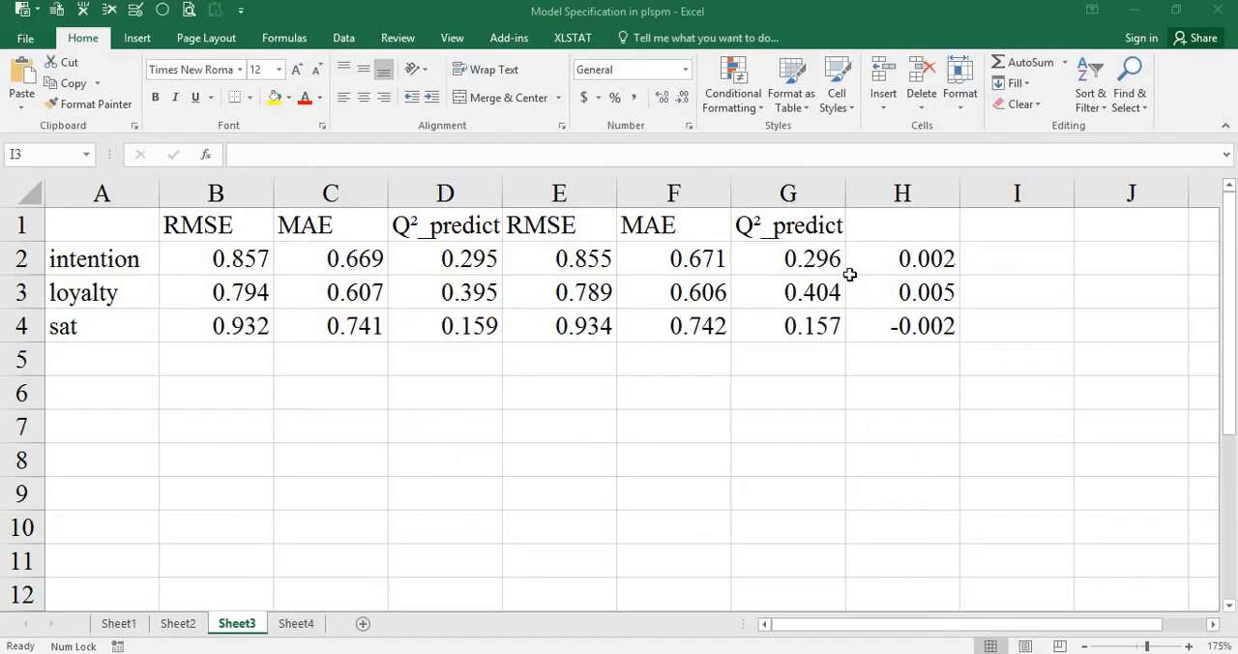
click(914, 257)
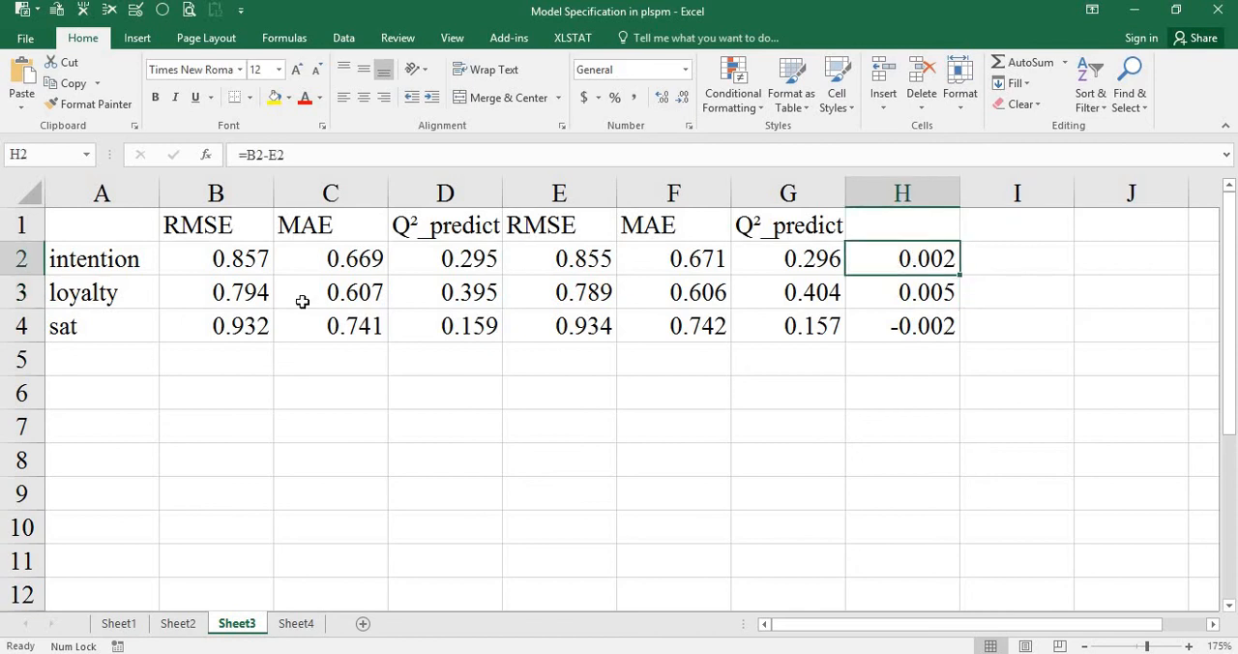
click(215, 258)
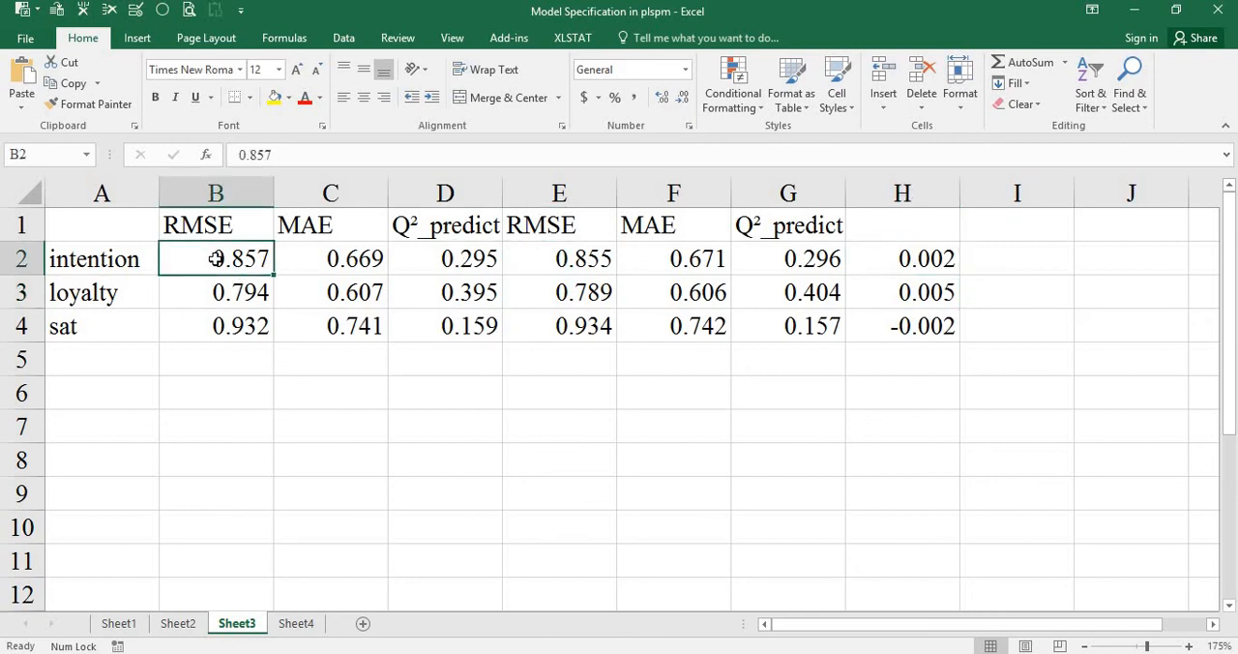
ctrl+click(590, 259)
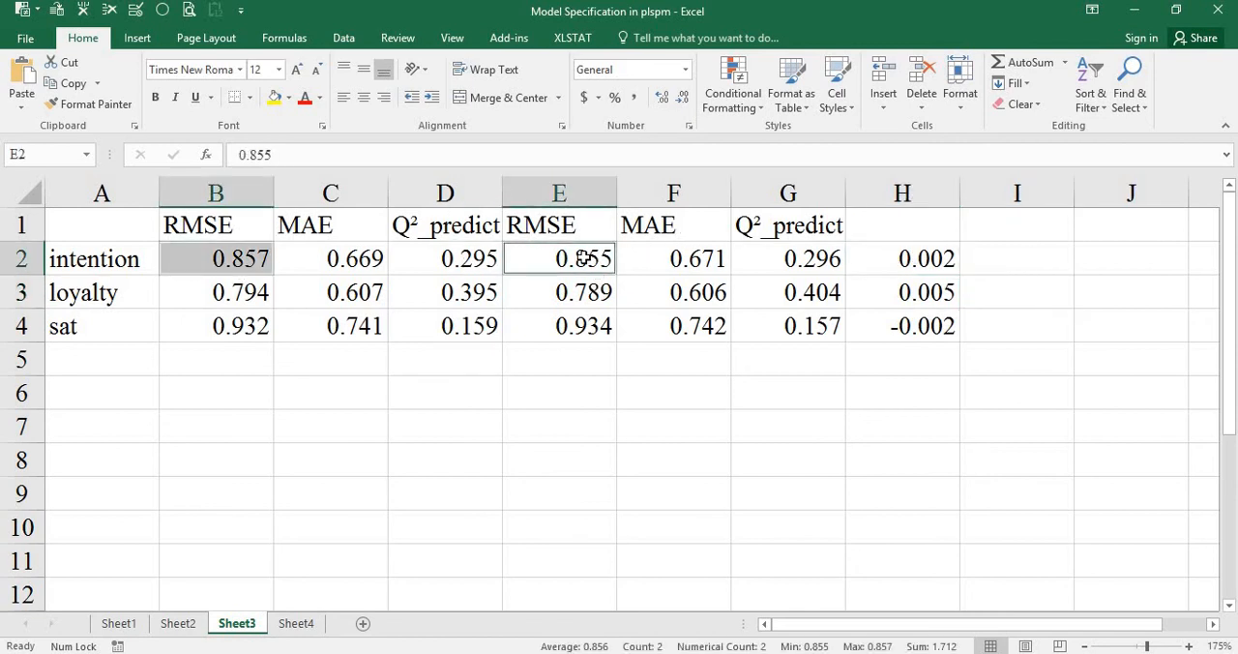
click(584, 294)
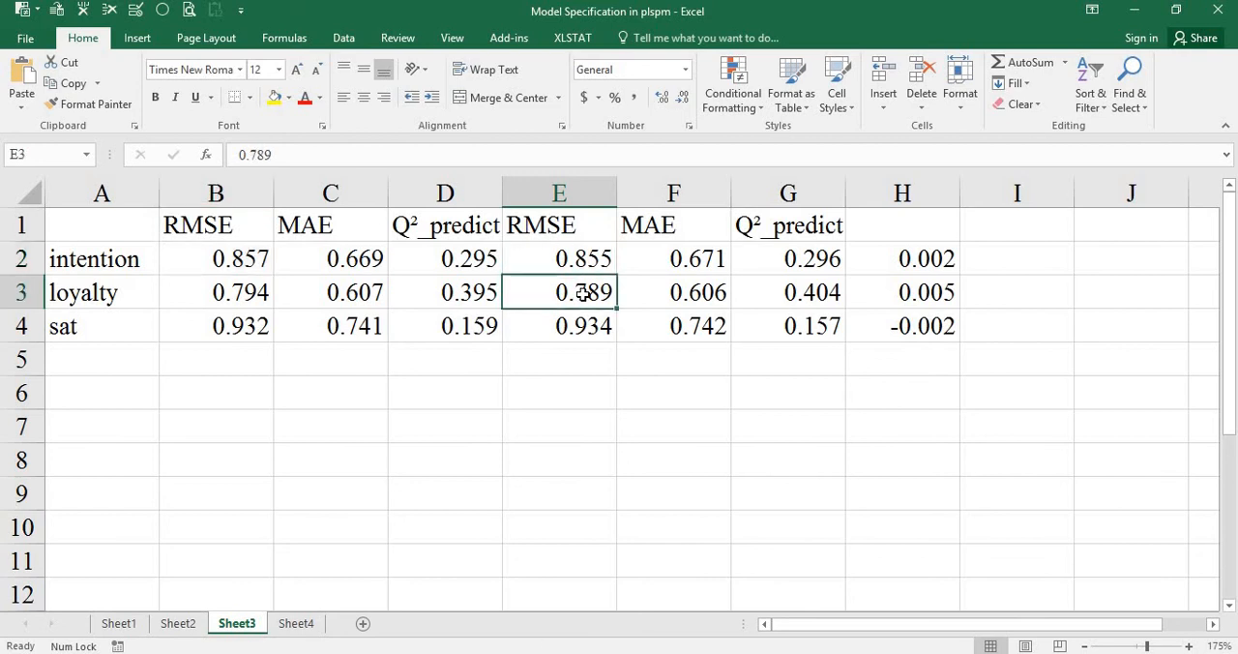
click(937, 294)
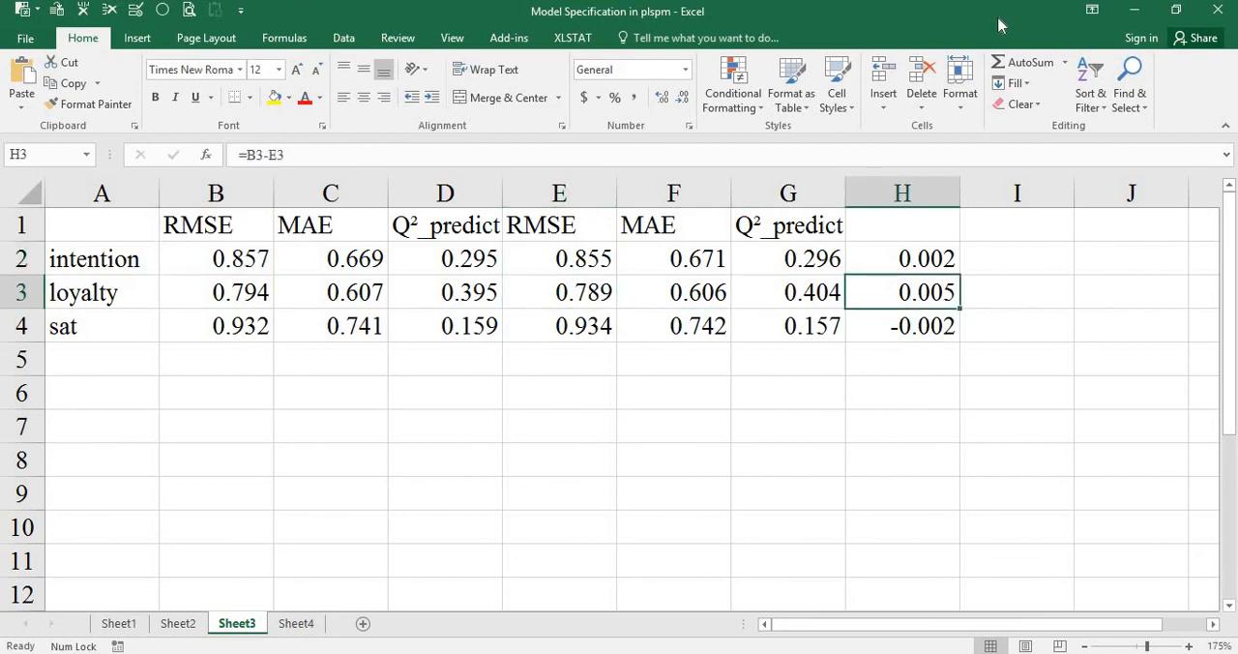
Switch to RStudio and examine the alternate model's overall average loss in the console against the existing model's.
key(alt+Tab)
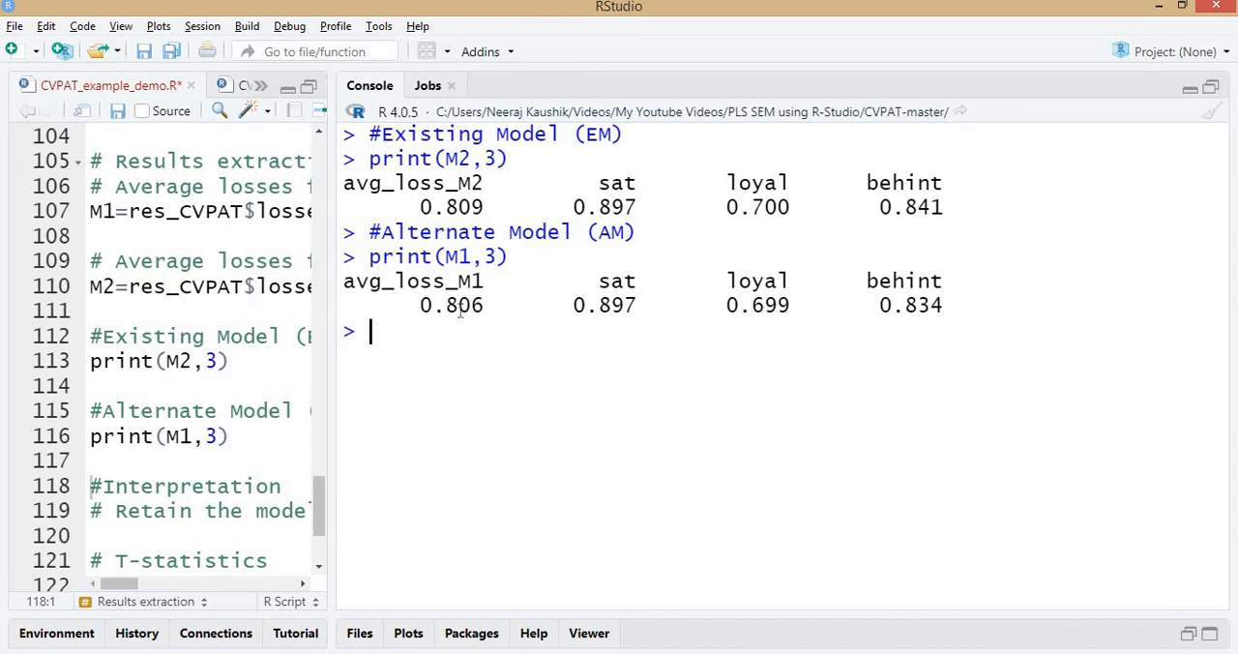
drag(419, 304, 489, 308)
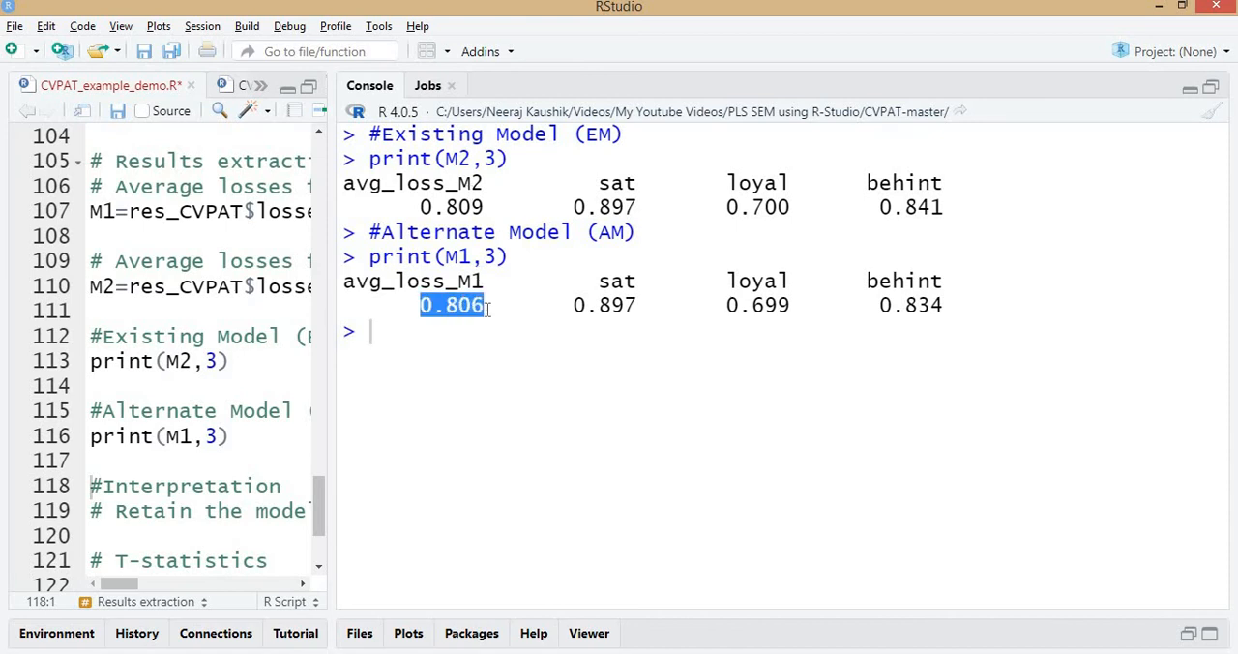
click(469, 285)
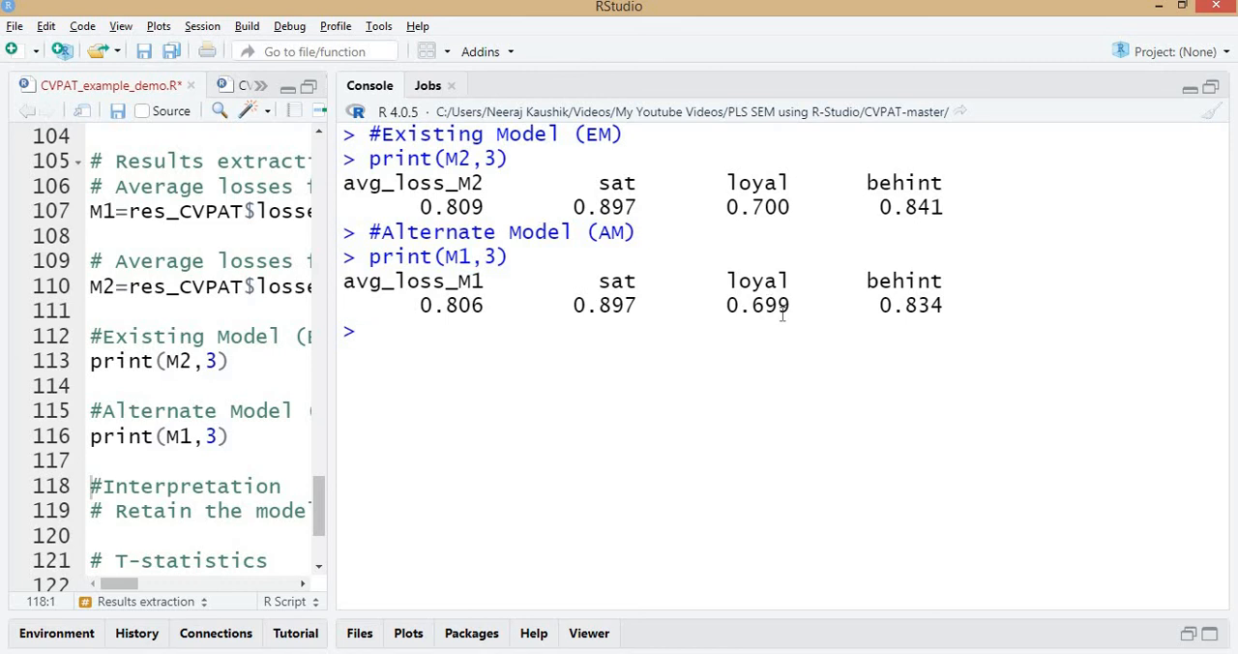
Widen the script pane and run the res_CVPAT$t.stat line to print the T-statistics.
drag(332, 329, 416, 361)
drag(469, 390, 469, 391)
scroll(100, 413, down, 3)
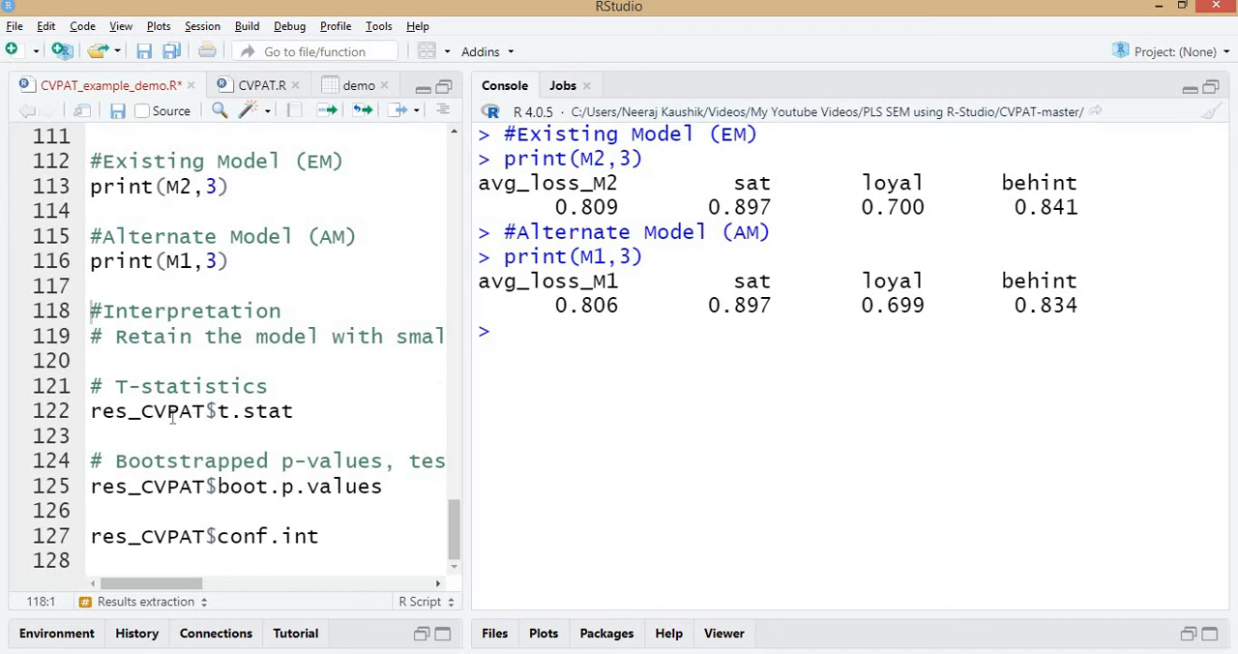
scroll(208, 316, up, 7)
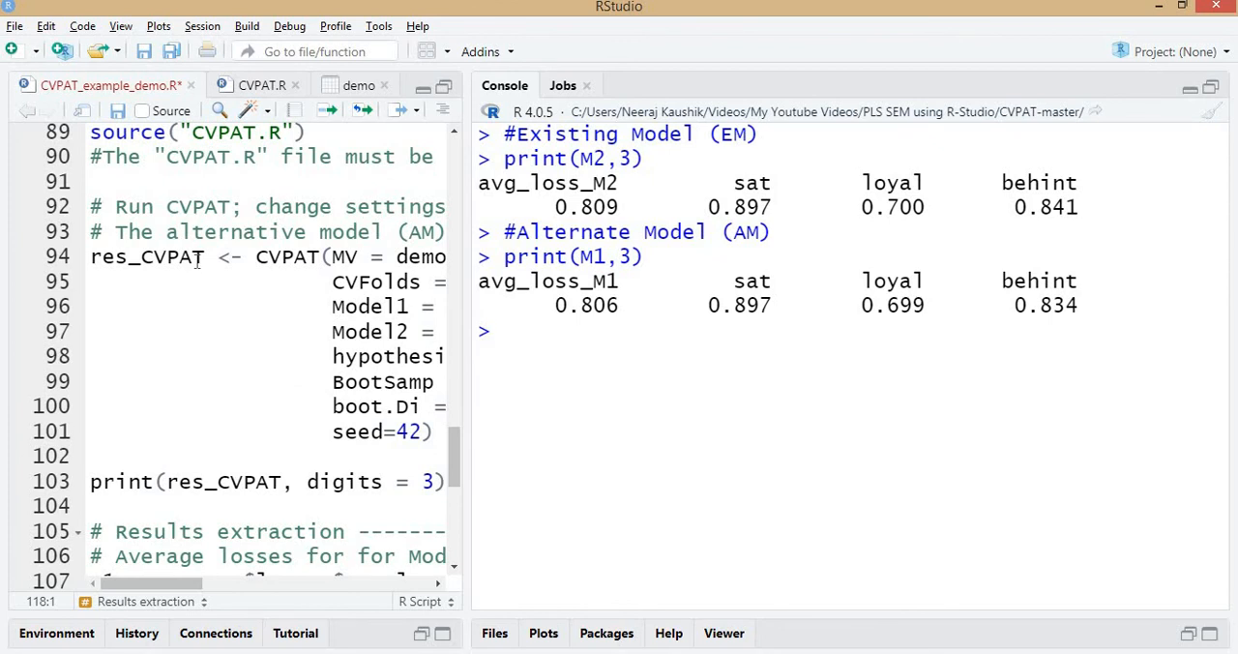
scroll(199, 263, down, 7)
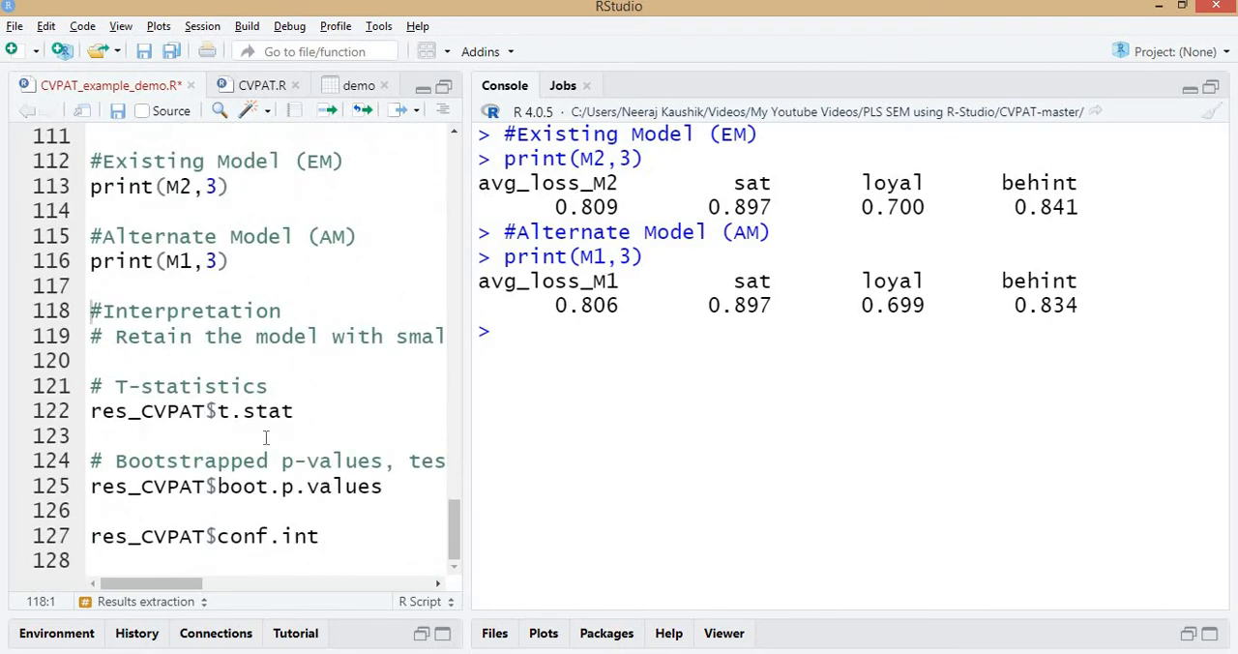
click(268, 412)
key(ctrl+Return)
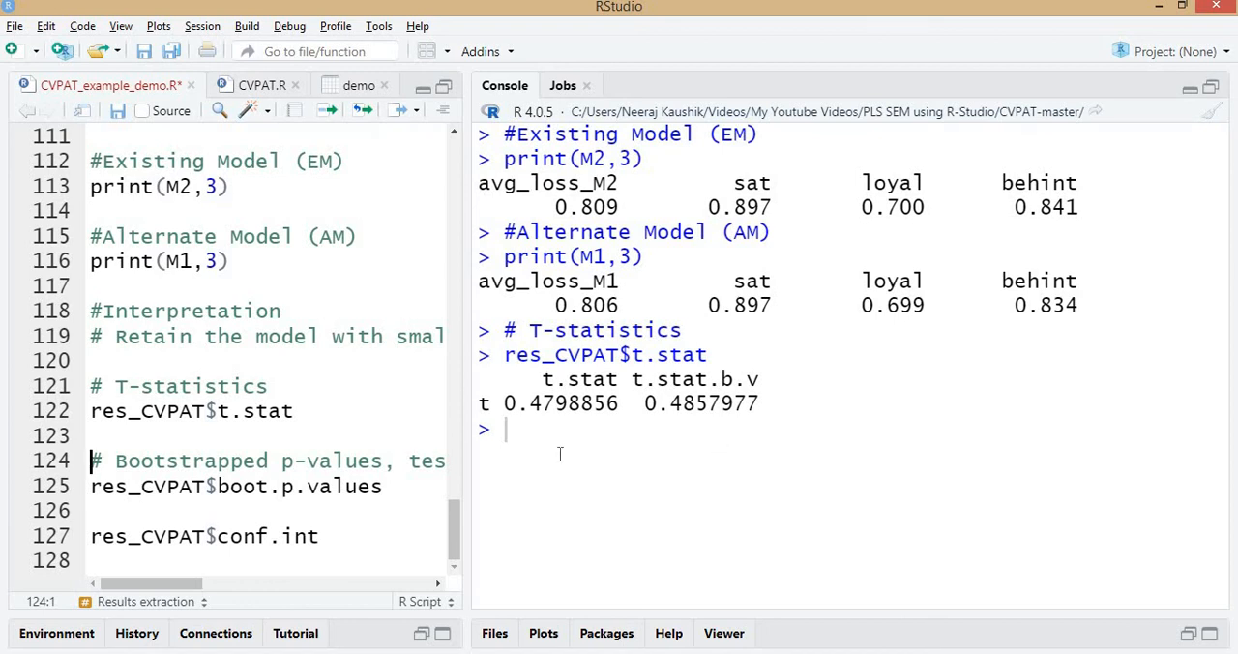
drag(497, 400, 625, 406)
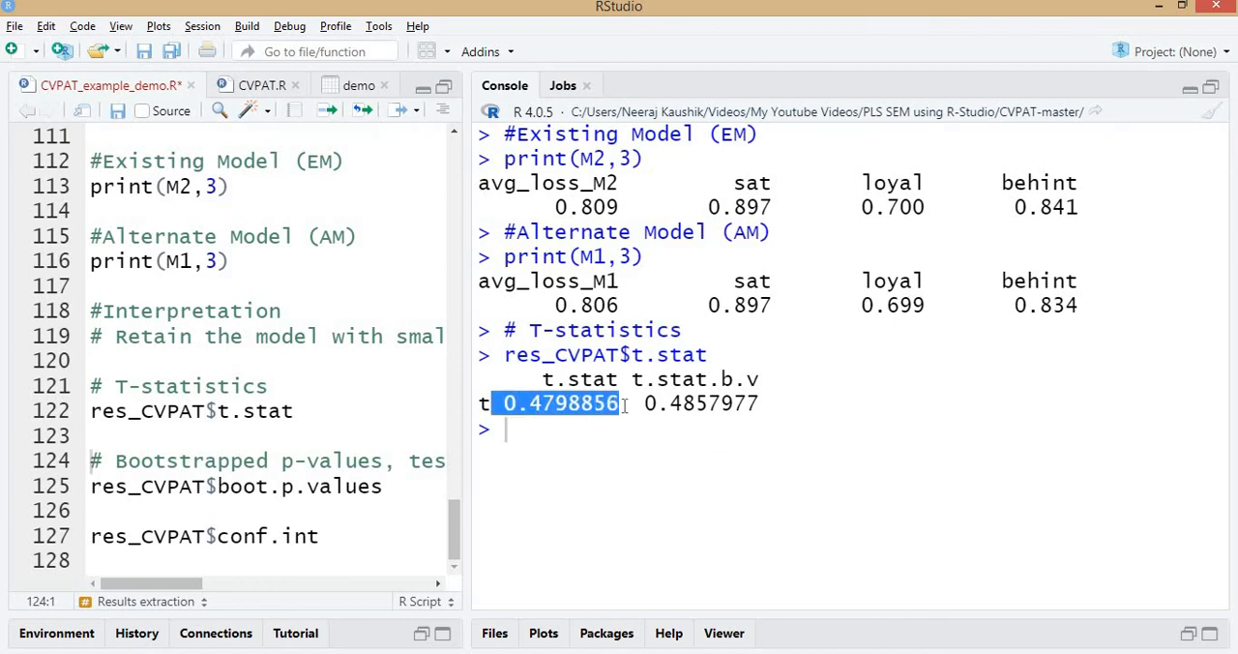
click(544, 416)
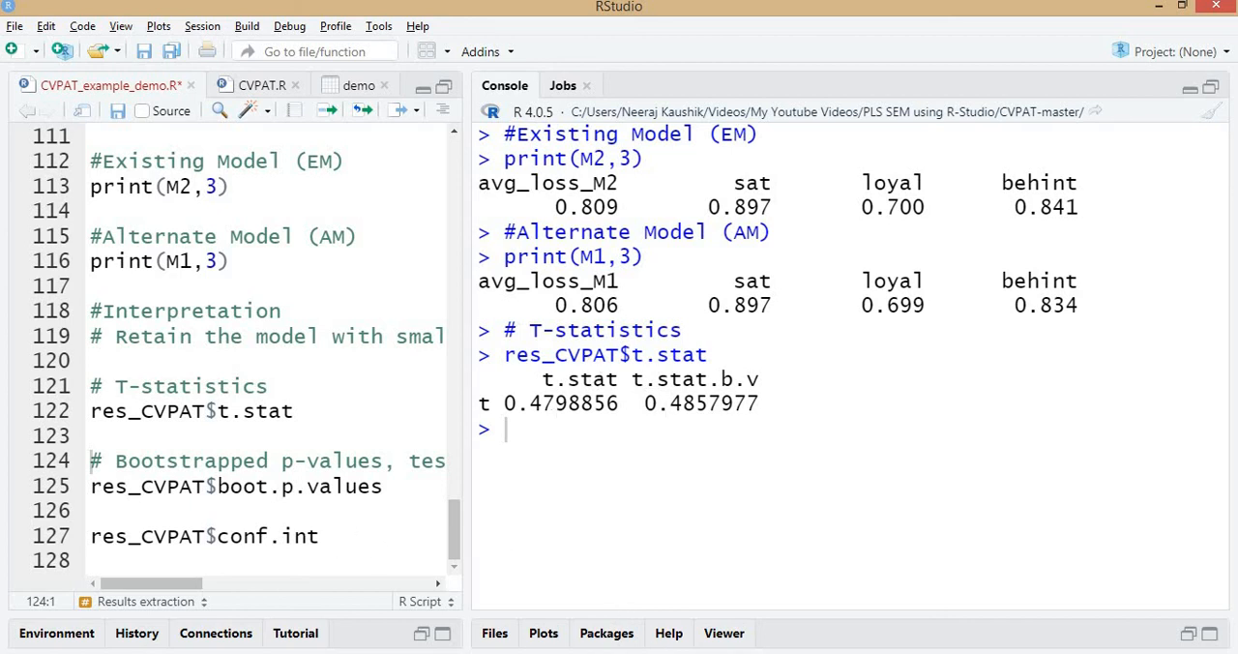
Switch to the README in Notepad and read the definitions of t.stat and t.stat.b.v.
click(373, 577)
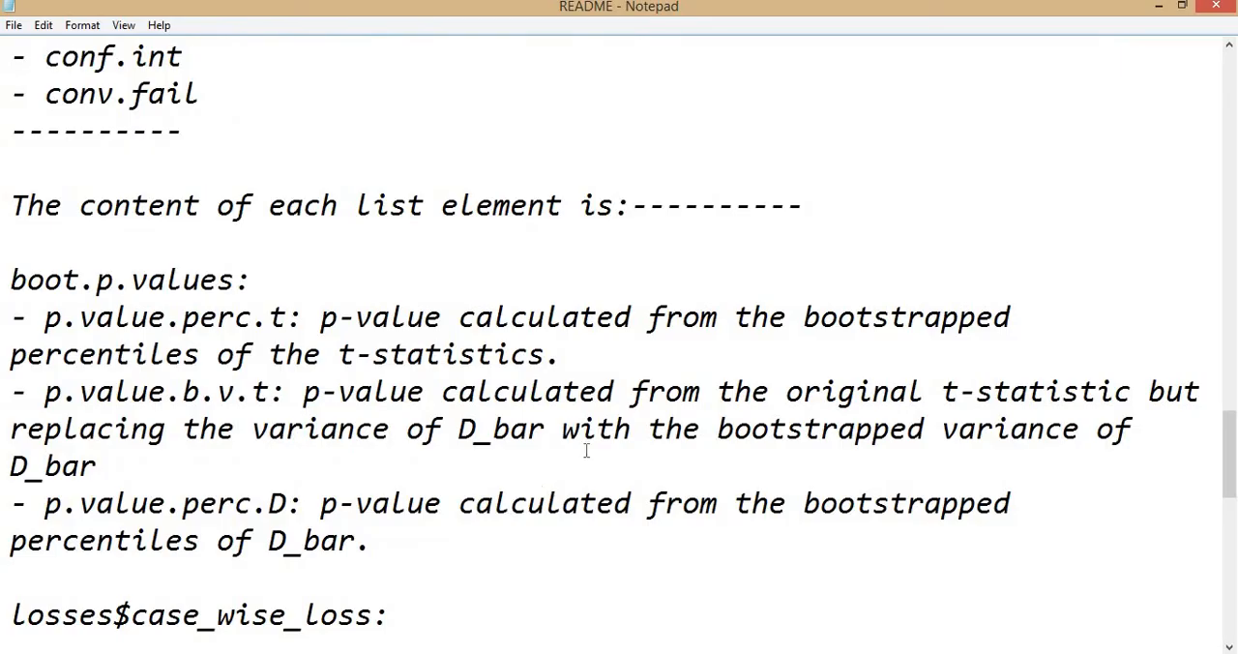
scroll(586, 449, down, 10)
scroll(260, 304, up, 2)
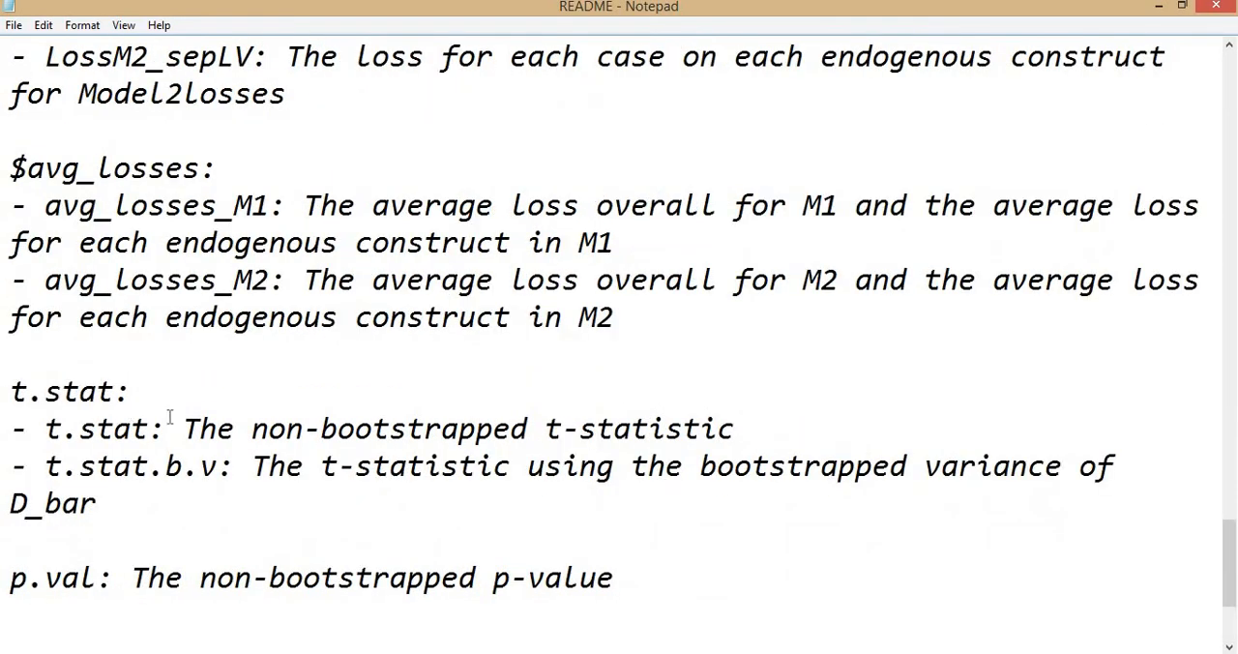
drag(183, 429, 761, 427)
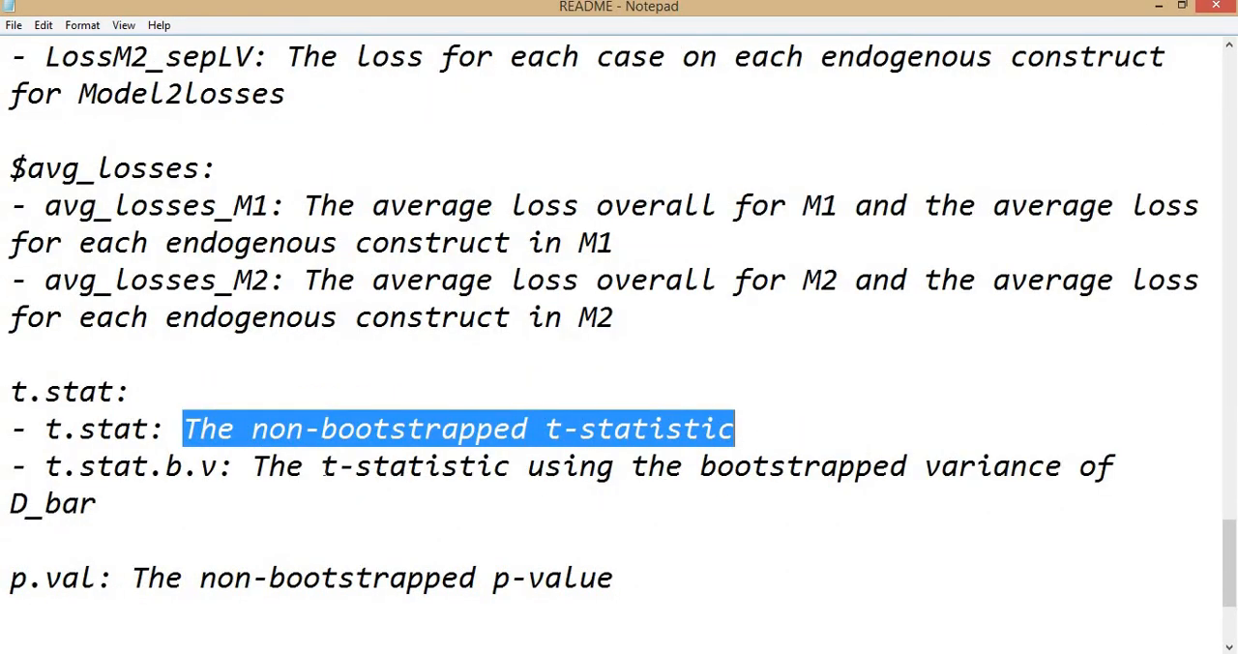
drag(274, 464, 1136, 455)
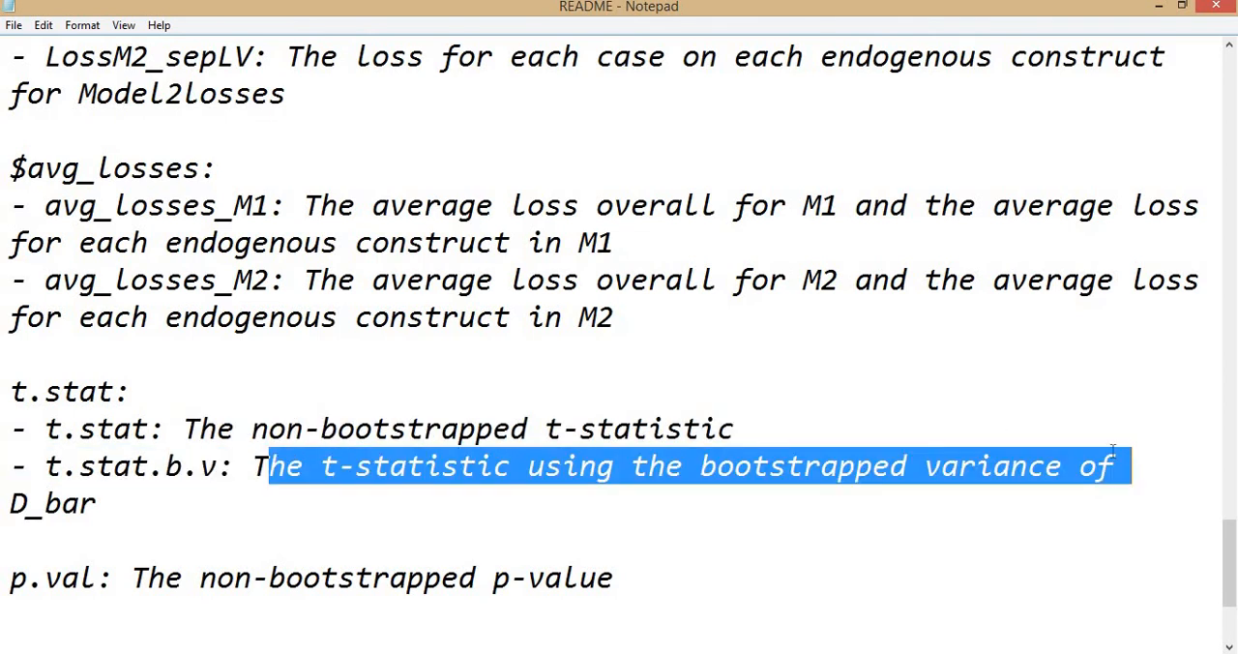
scroll(159, 400, up, 3)
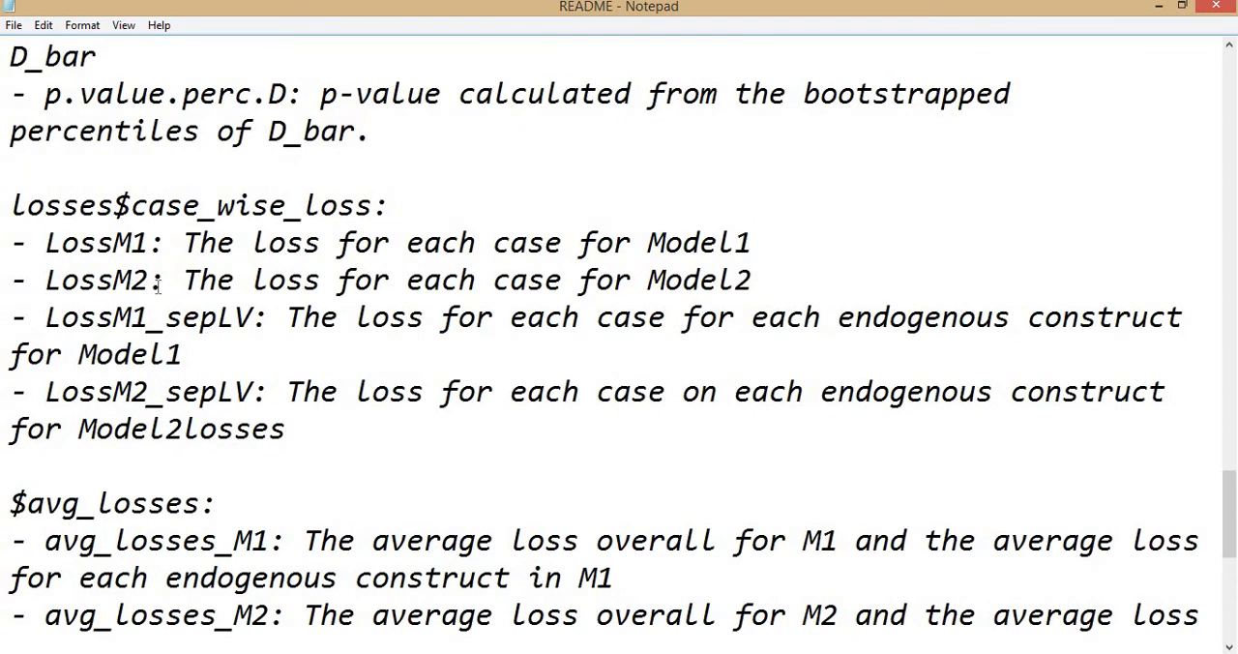
scroll(624, 459, down, 2)
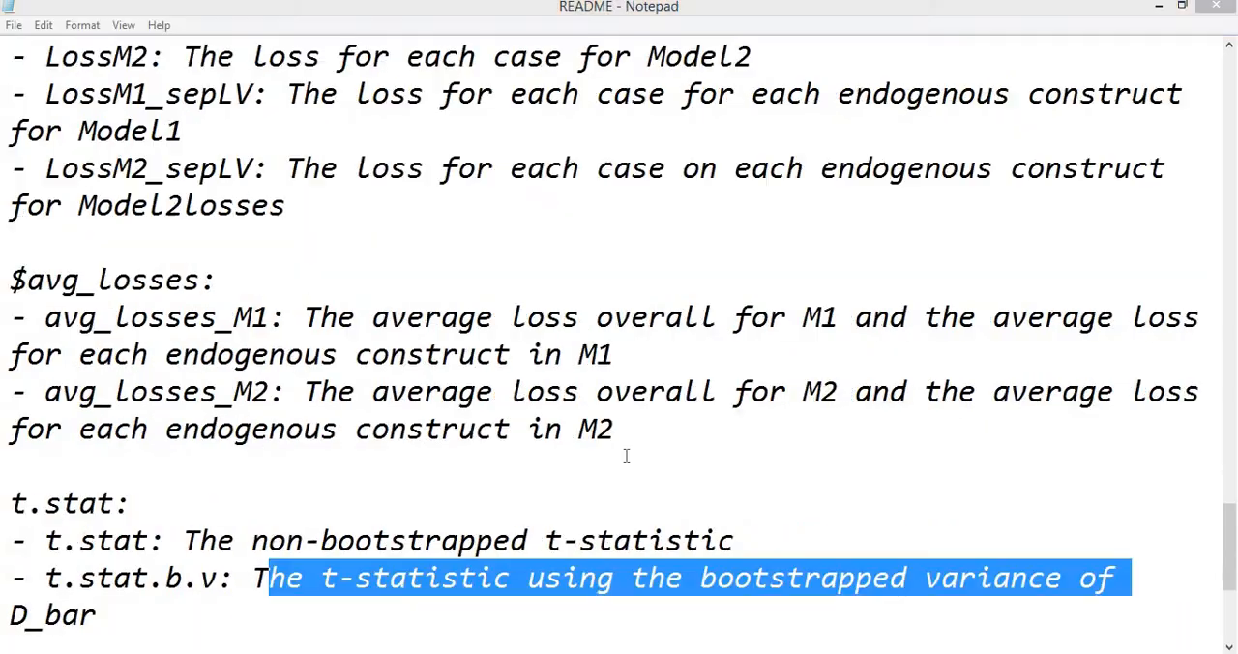
Switch to RStudio, run the res_CVPAT$boot.p.values line and check the percentile p-value against the t-statistic.
key(alt+Tab)
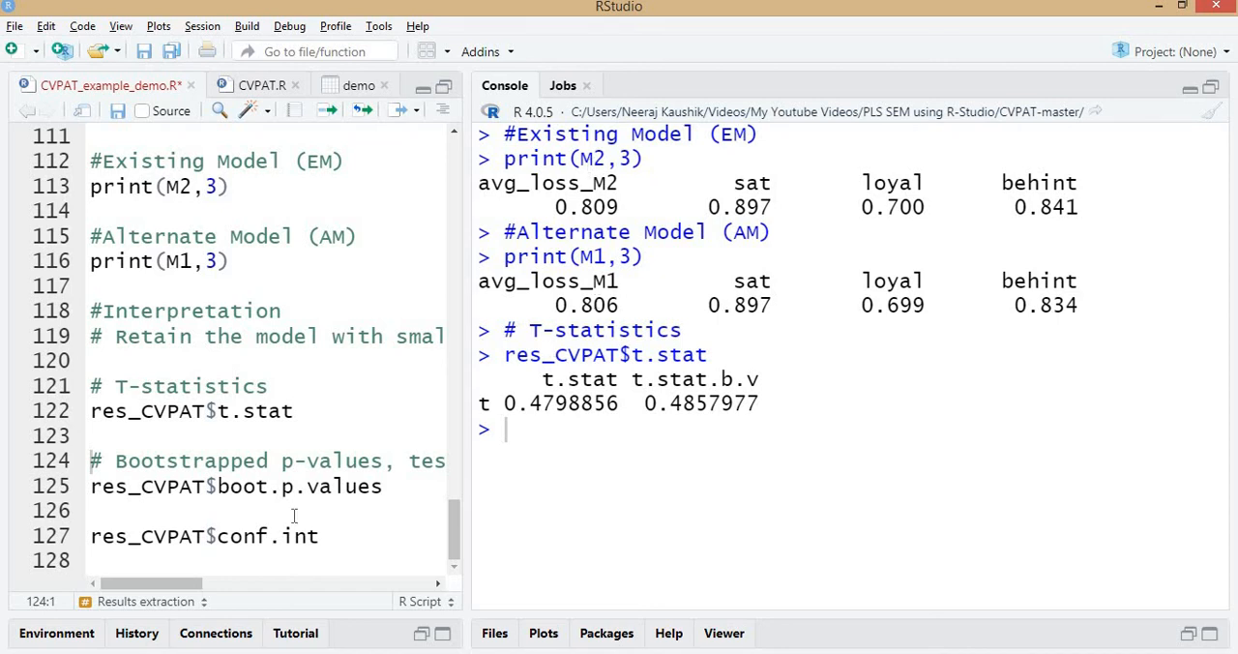
click(272, 486)
key(ctrl+Return)
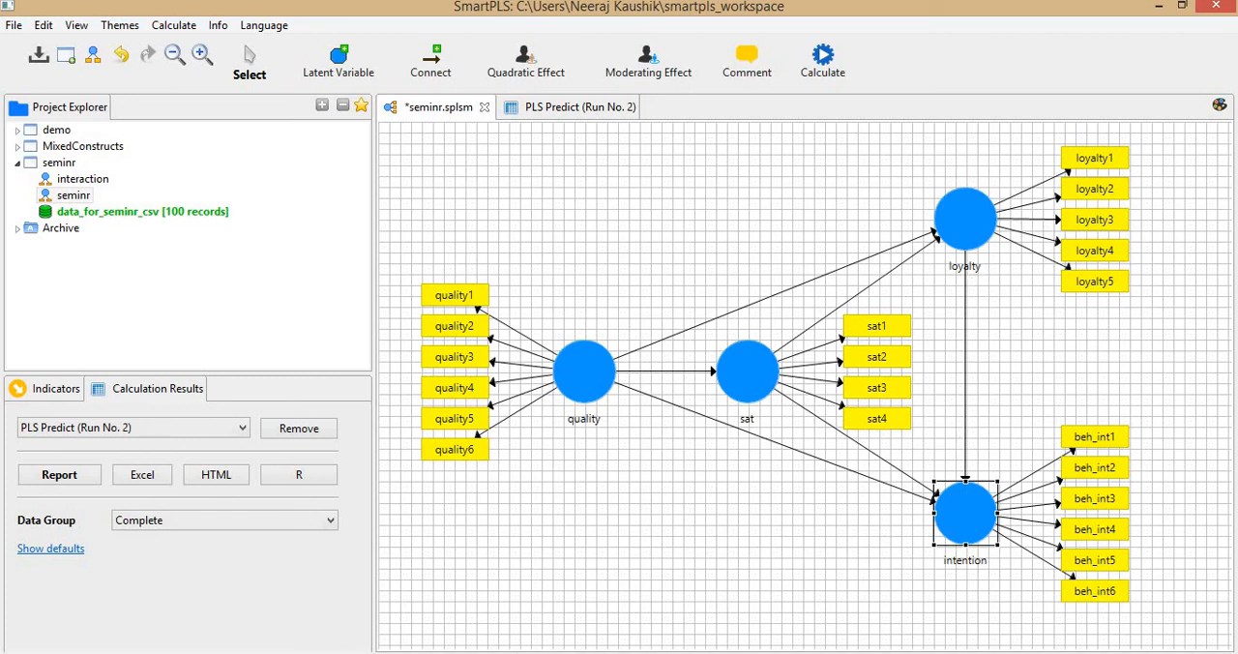
key(alt+Tab)
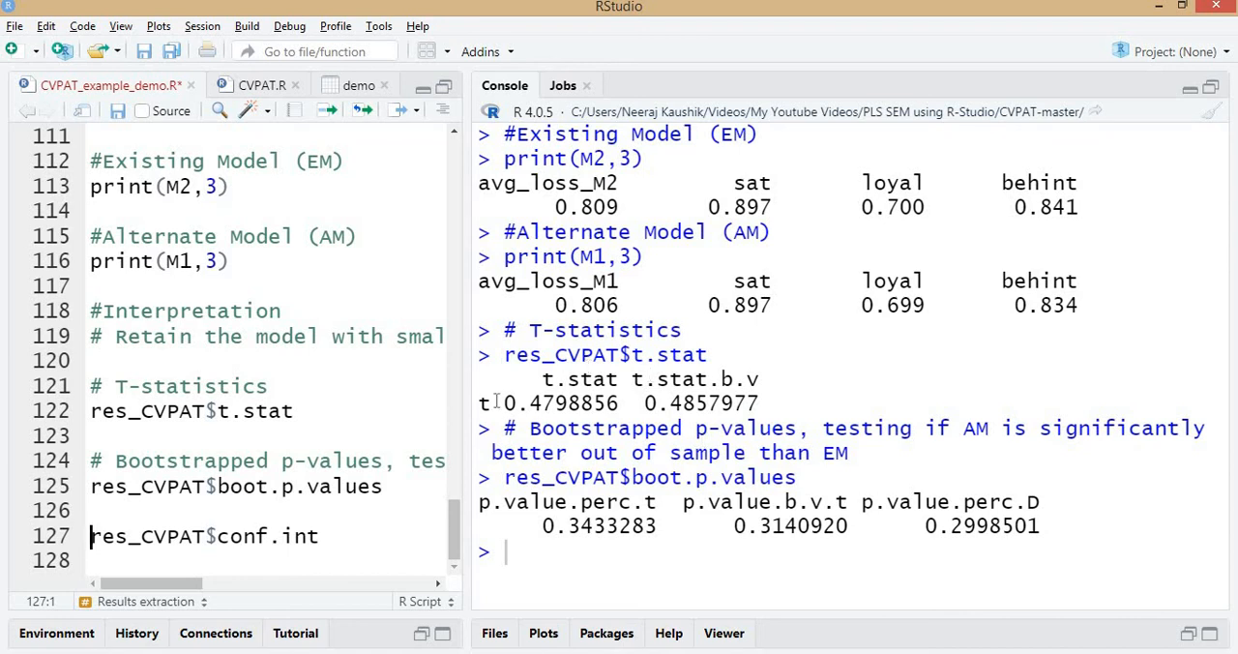
drag(491, 405, 622, 402)
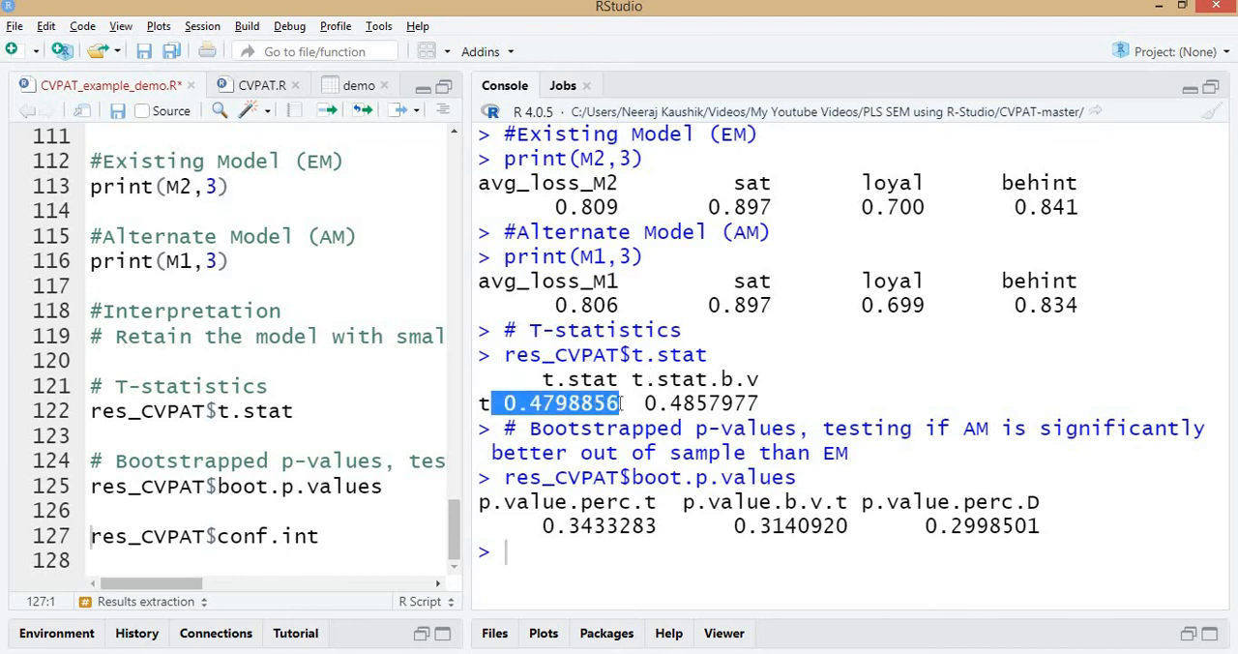
drag(541, 526, 663, 523)
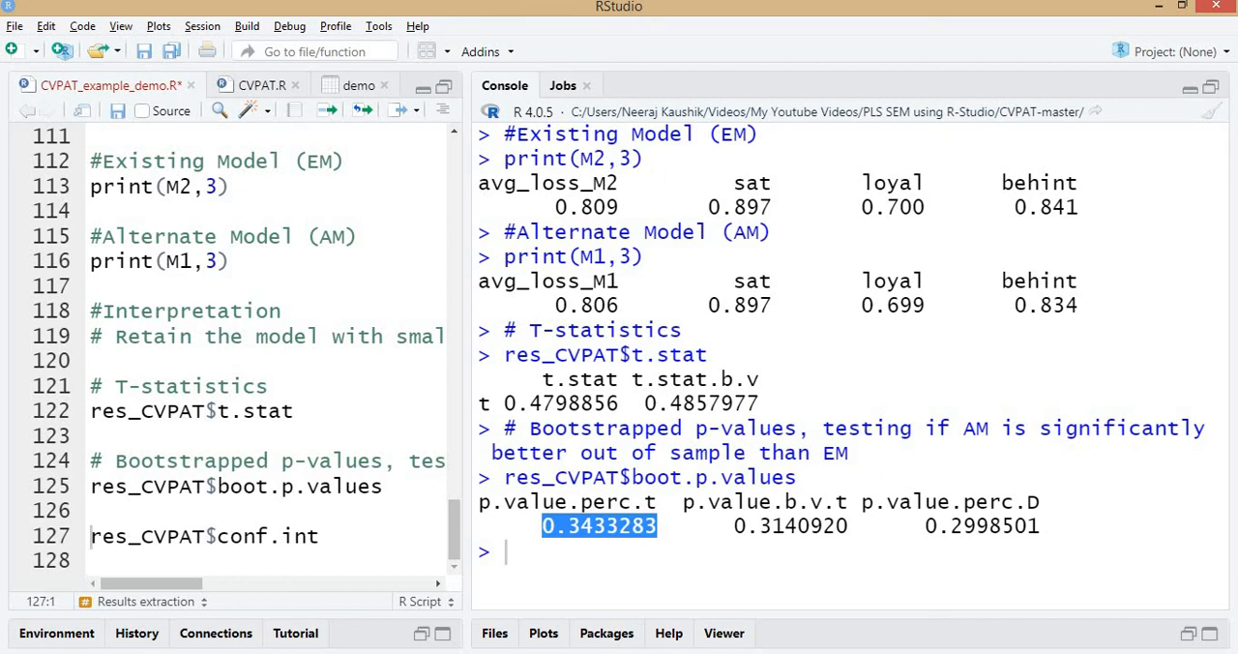
Switch to the CVPAT article in Adobe Acrobat and examine Table 3's average losses and p-value and the model comparison text below it.
key(alt+Tab)
click(436, 306)
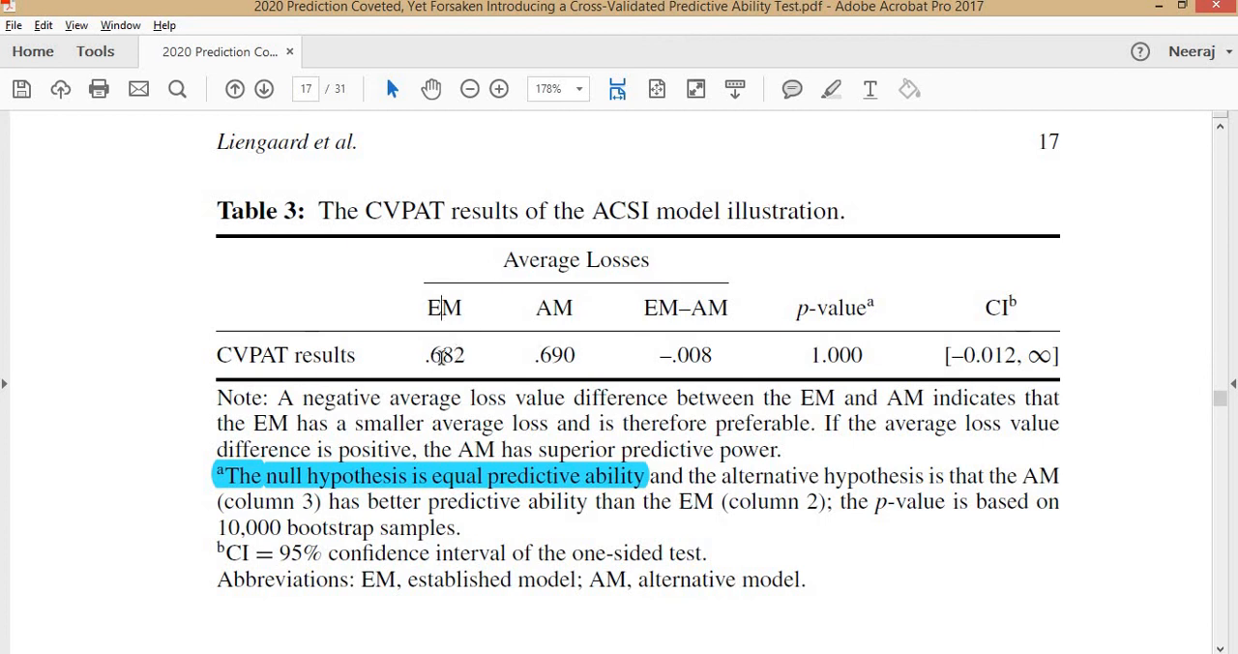
double_click(440, 356)
double_click(557, 356)
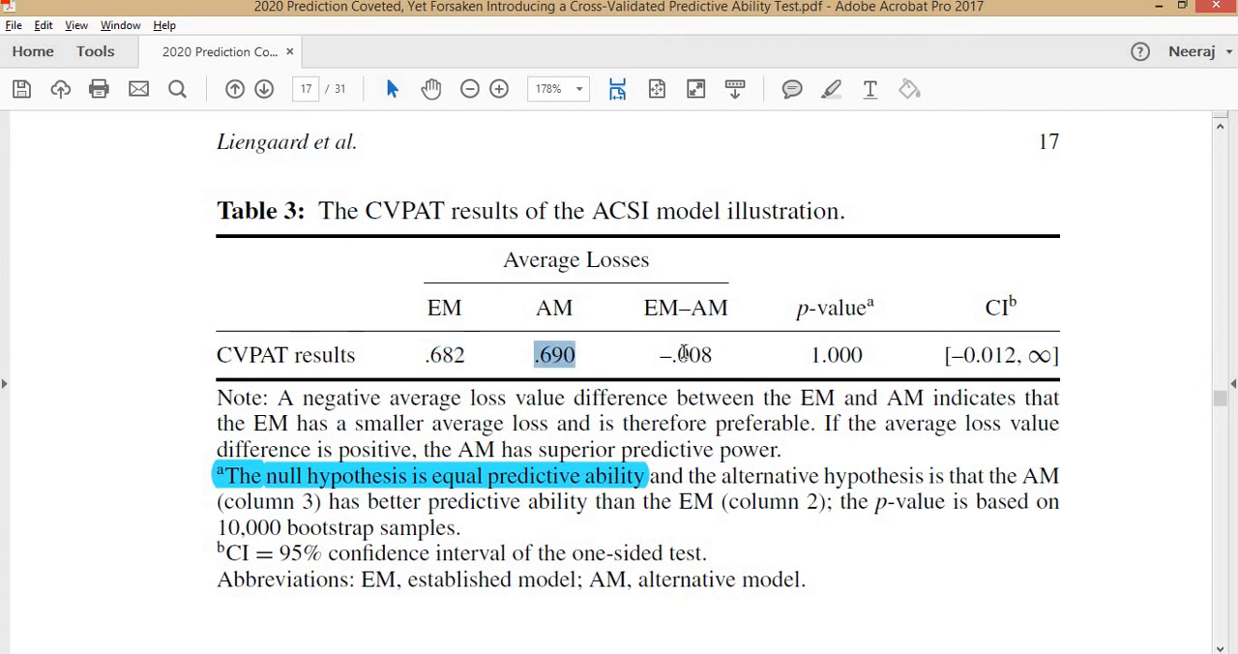
double_click(685, 355)
double_click(838, 354)
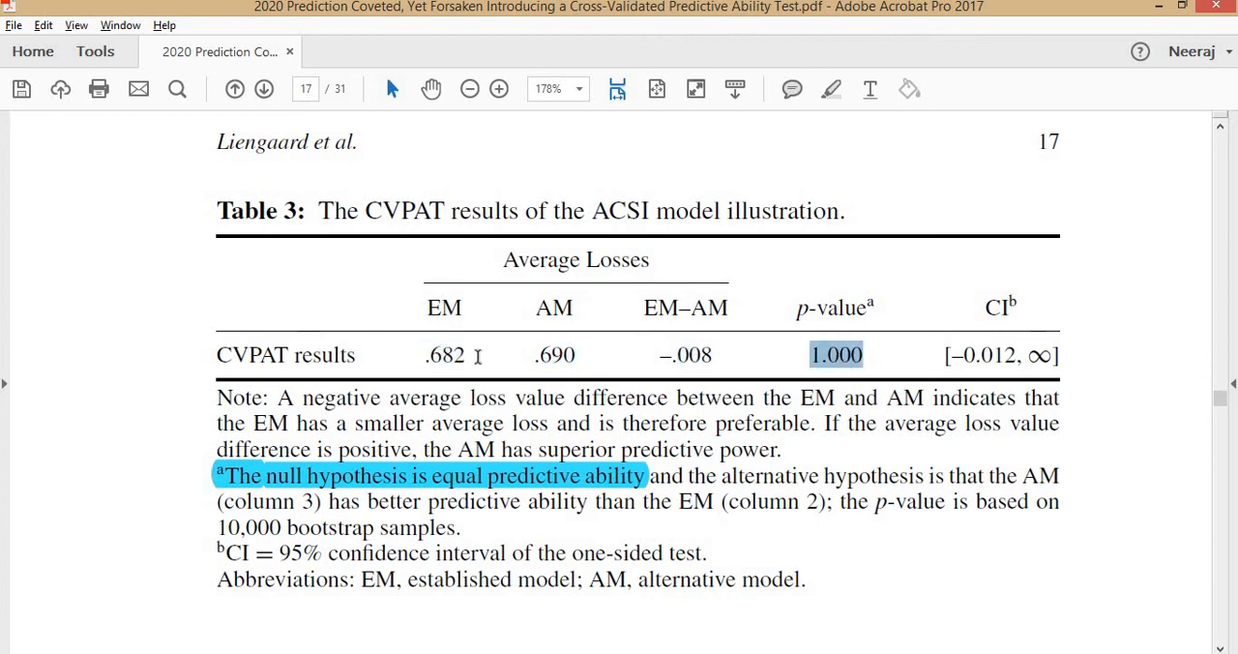
drag(423, 355, 714, 355)
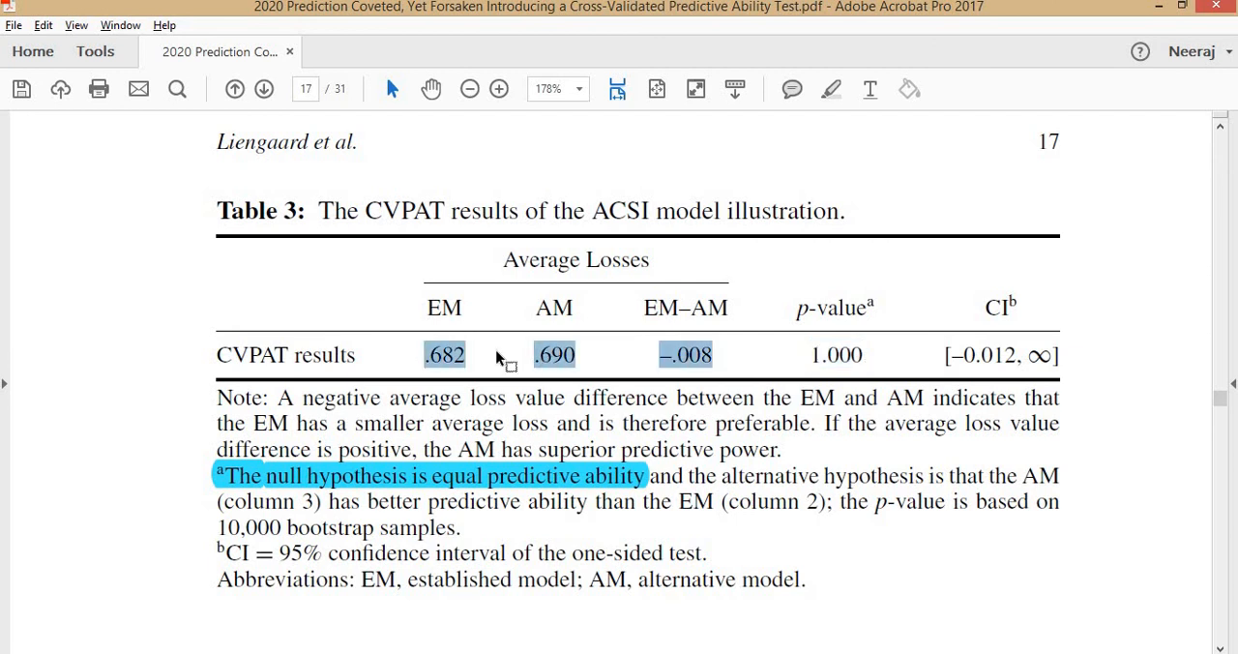
click(565, 354)
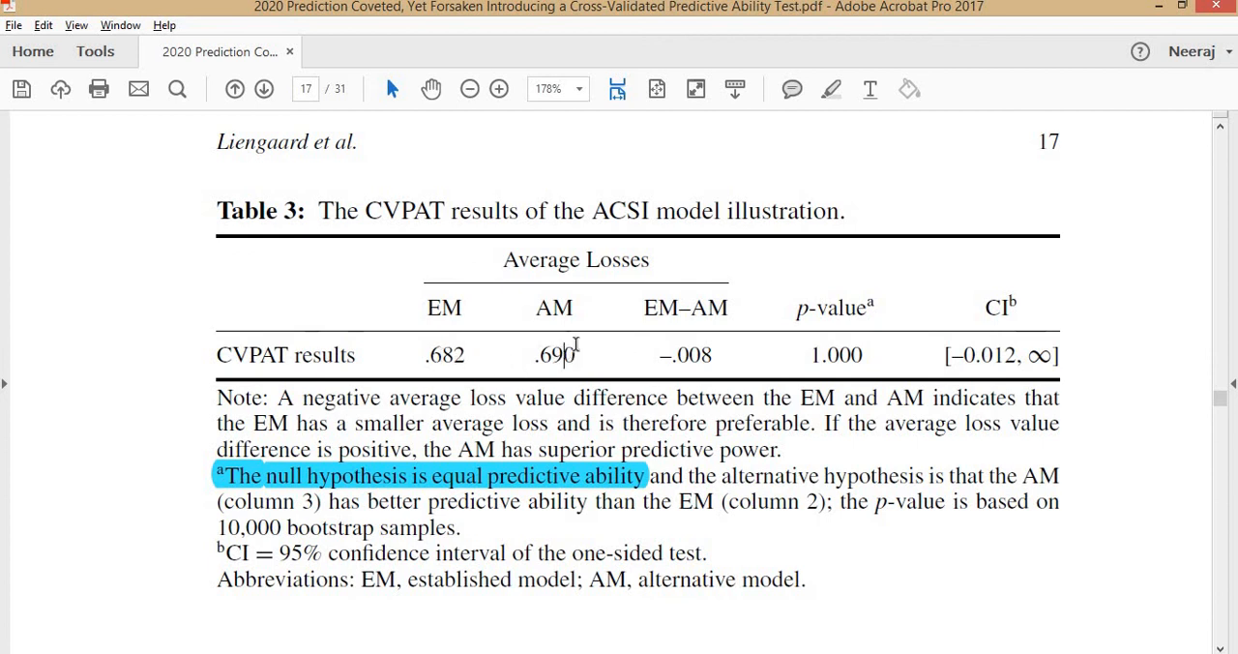
drag(530, 304, 577, 306)
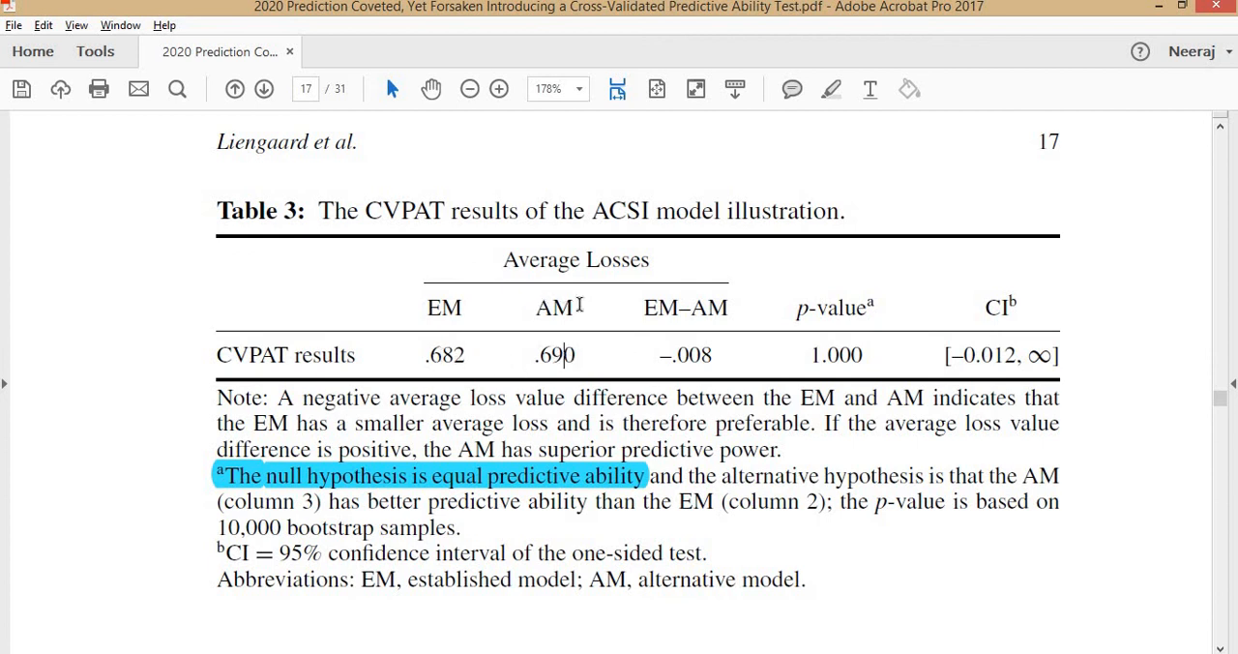
click(623, 366)
scroll(781, 375, down, 5)
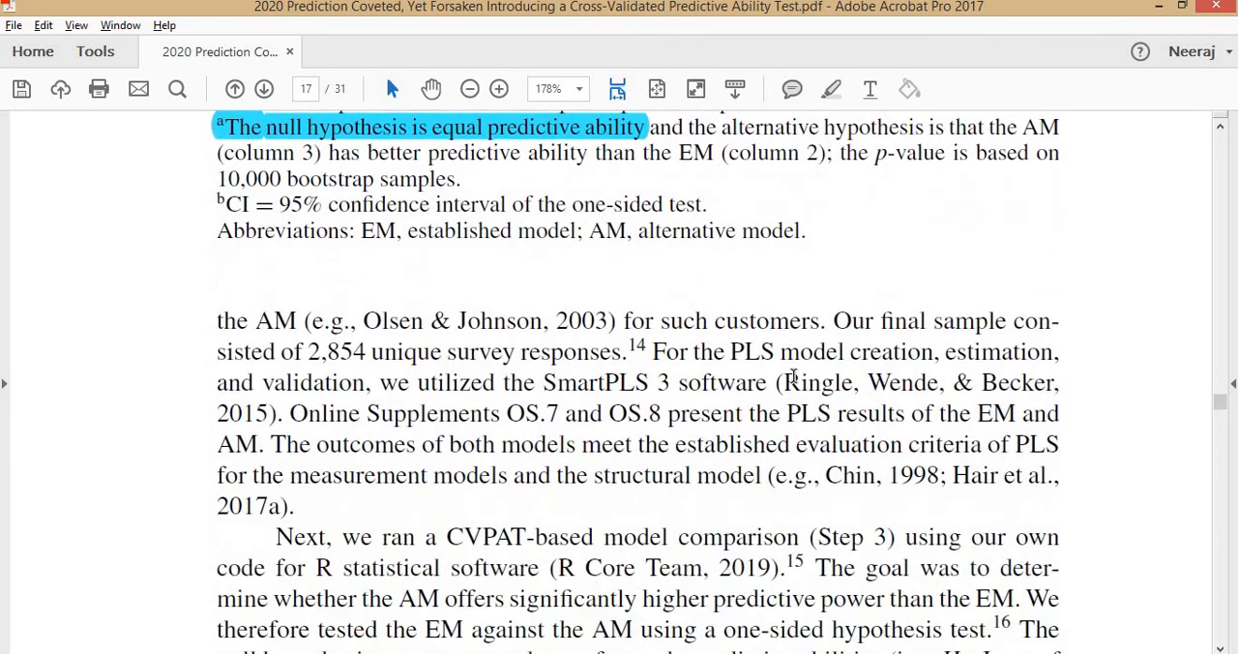
scroll(793, 377, down, 5)
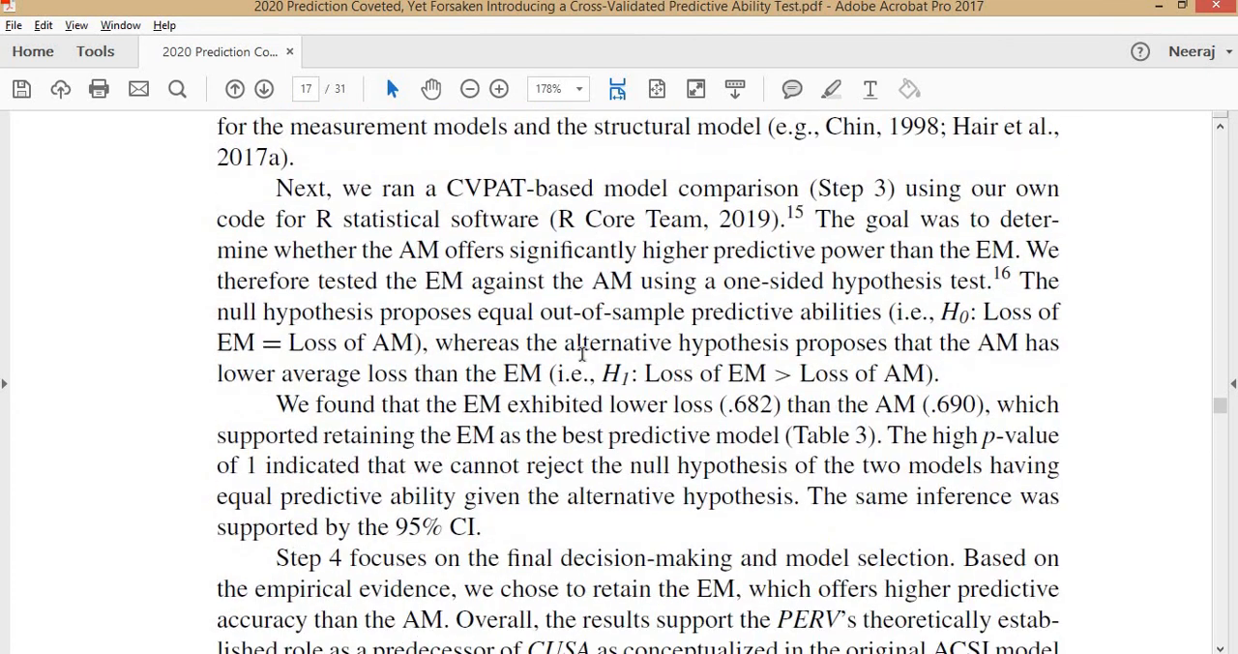
scroll(582, 354, down, 15)
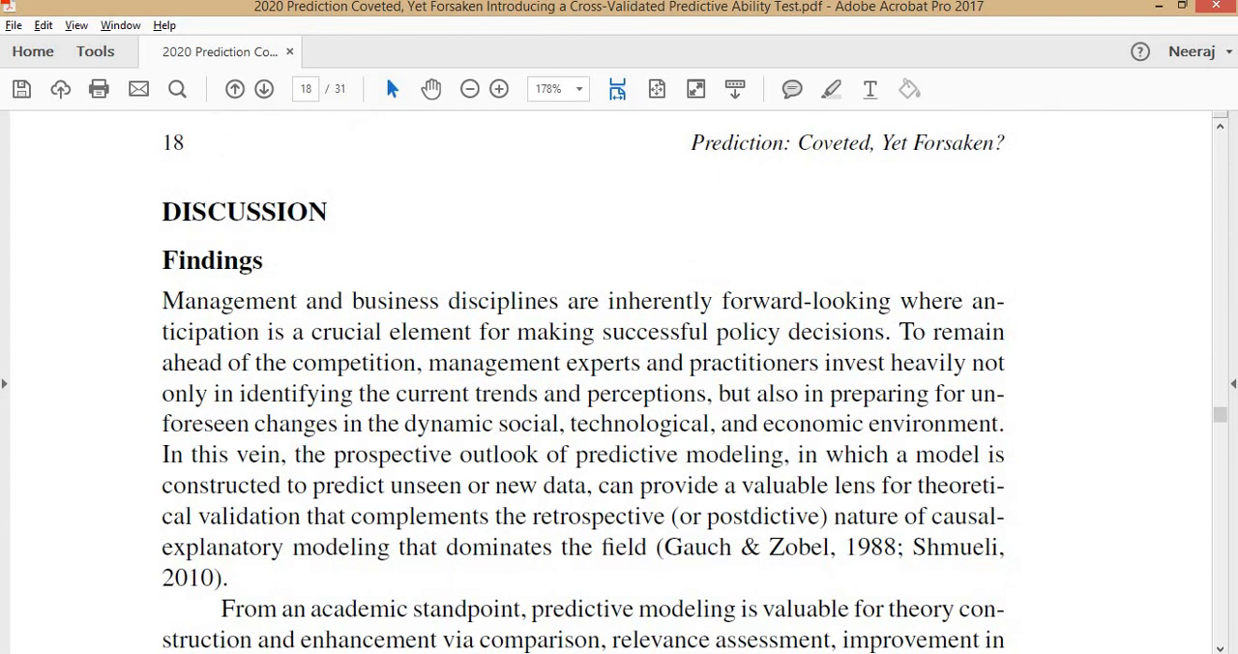
Switch to RStudio and go back to the beginning of the CVPAT_example_demo.R script.
key(alt+Tab)
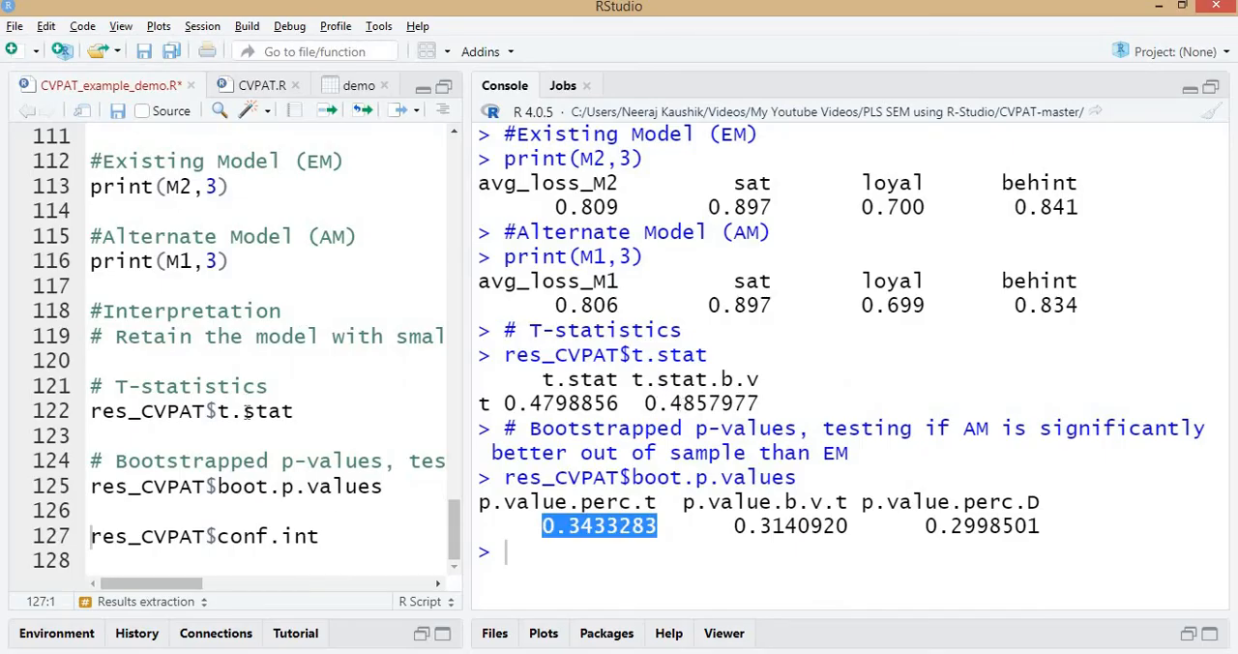
drag(452, 533, 460, 167)
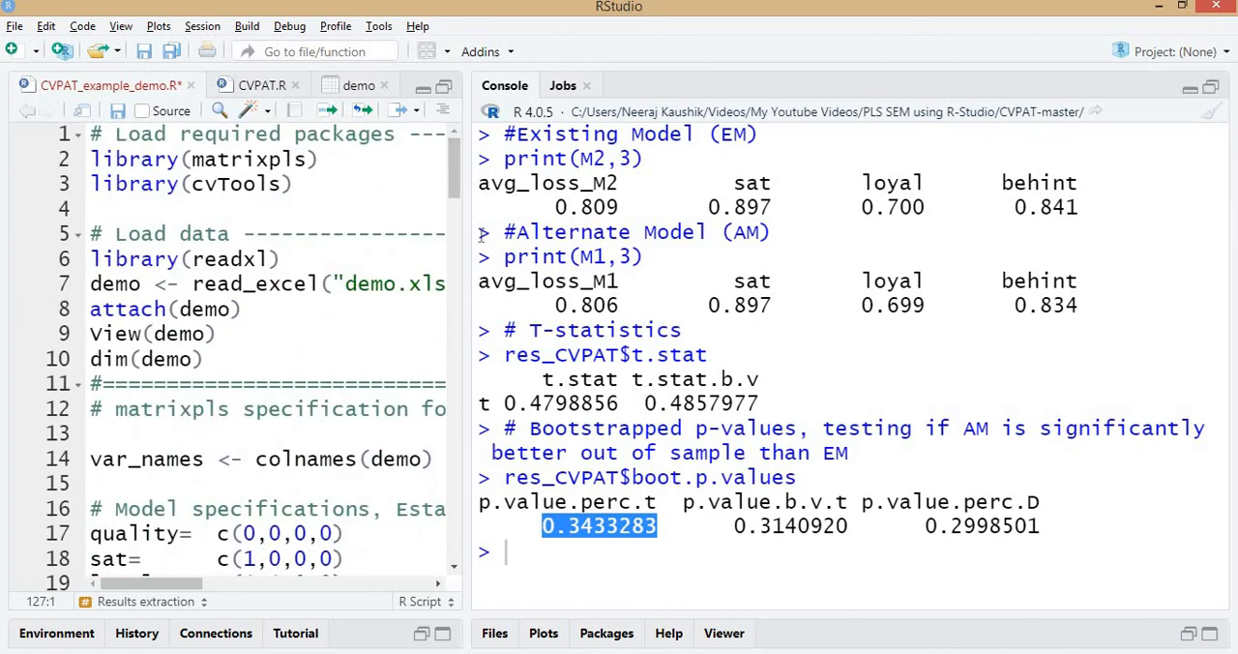